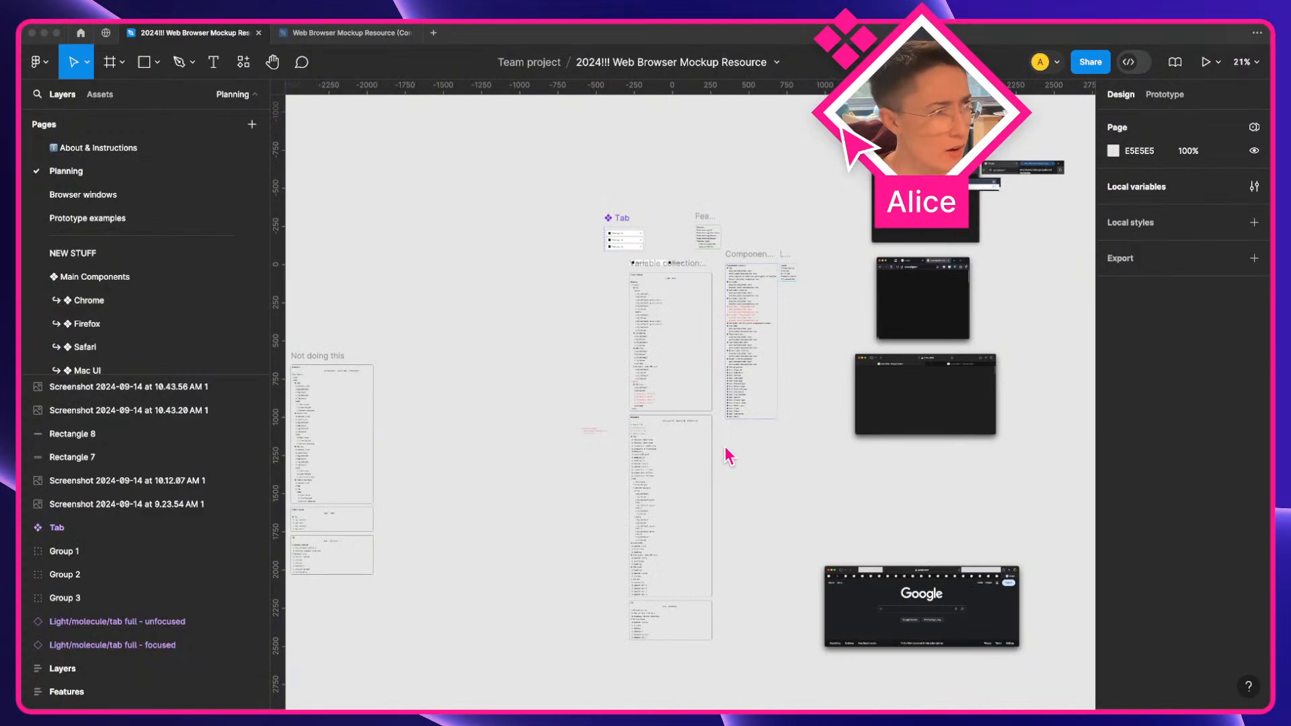
Zoom into the Tab component and the variable collection notes on the mockup canvas to examine them
left_click(725, 448)
scroll(658, 256, "up", 6)
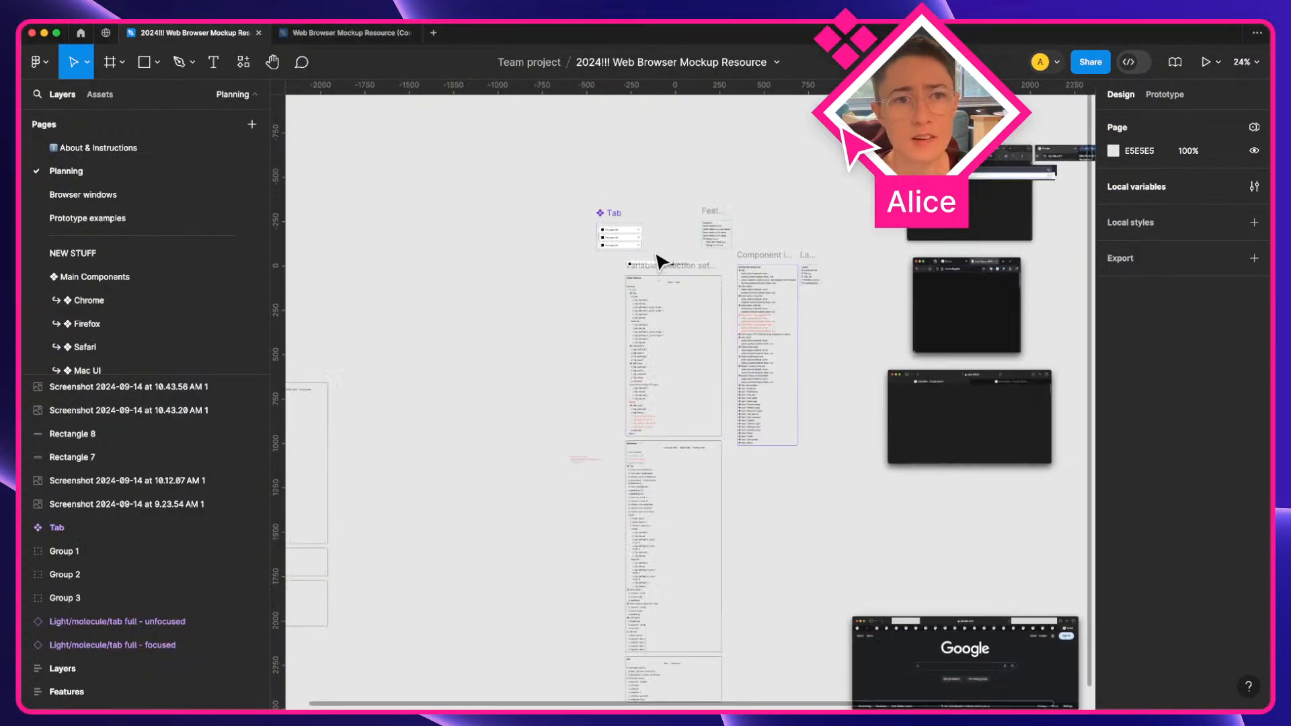
key("space")
left_click_drag(660, 260, 483, 211)
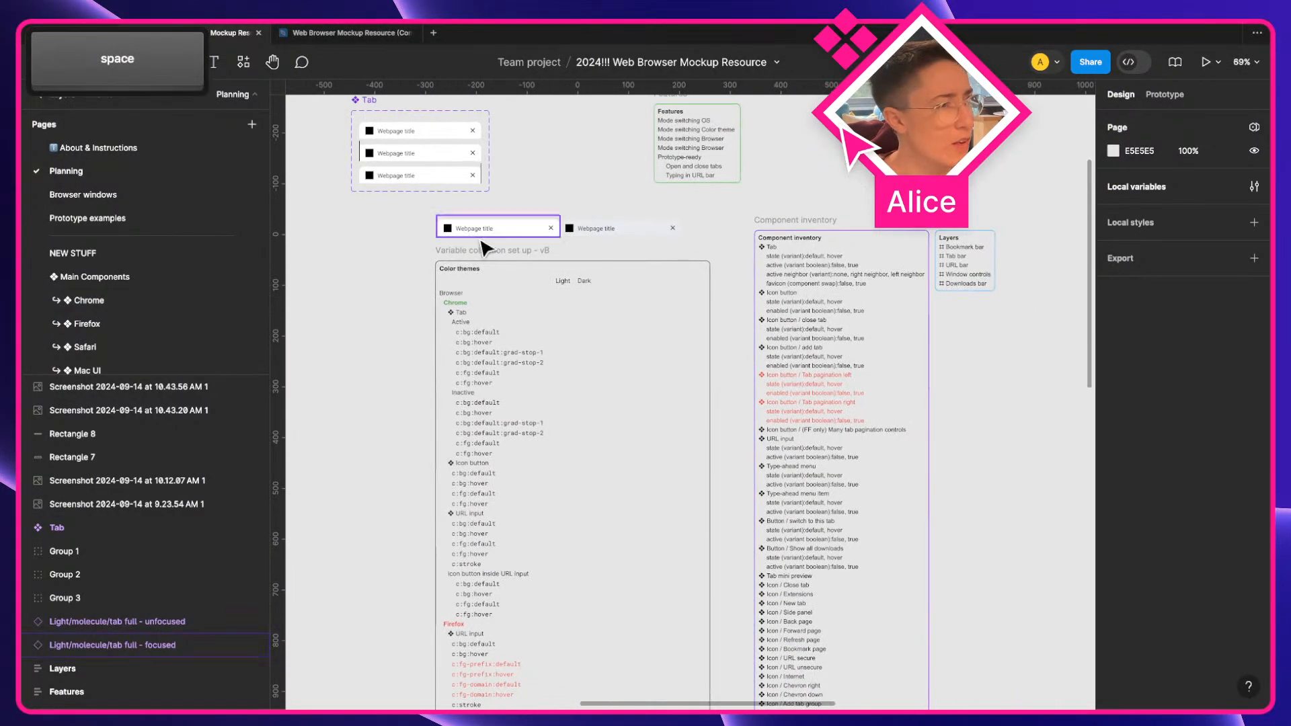
key("super")
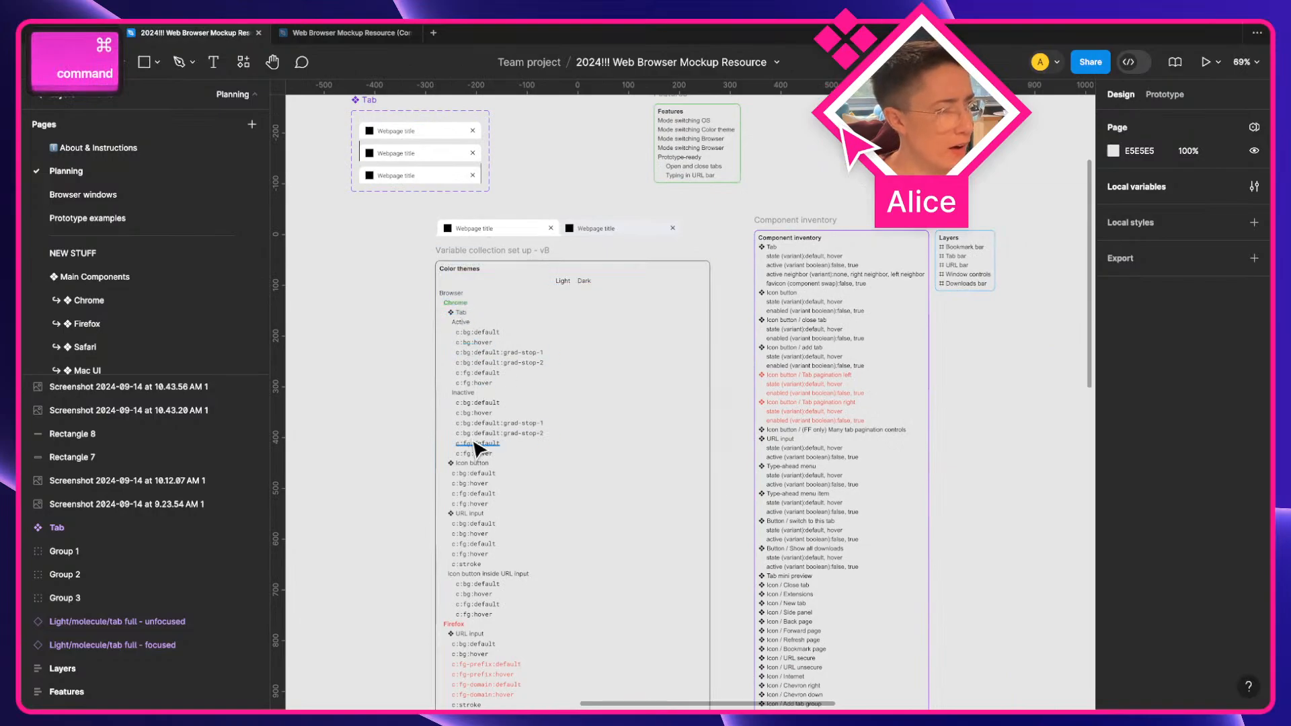
scroll(534, 493, "down", 2)
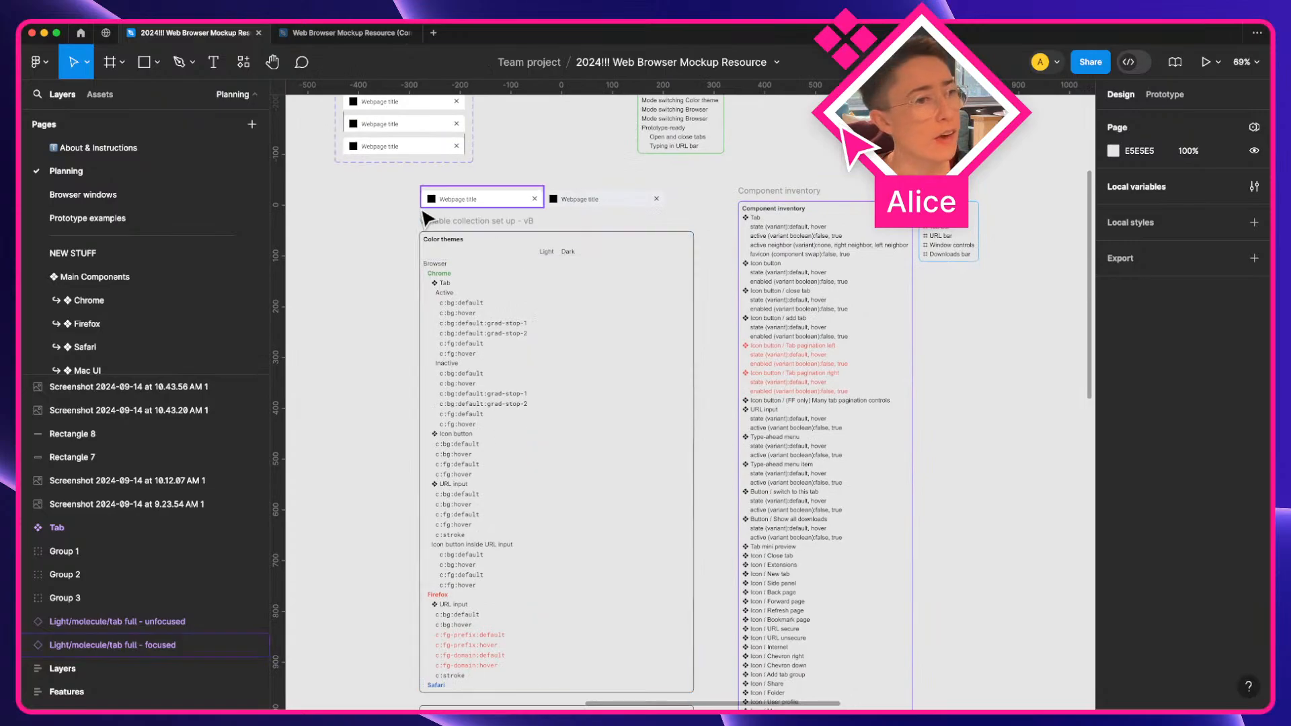
Switch to the desktop and bring the Safari and Chrome windows forward in turn to compare them
key("super")
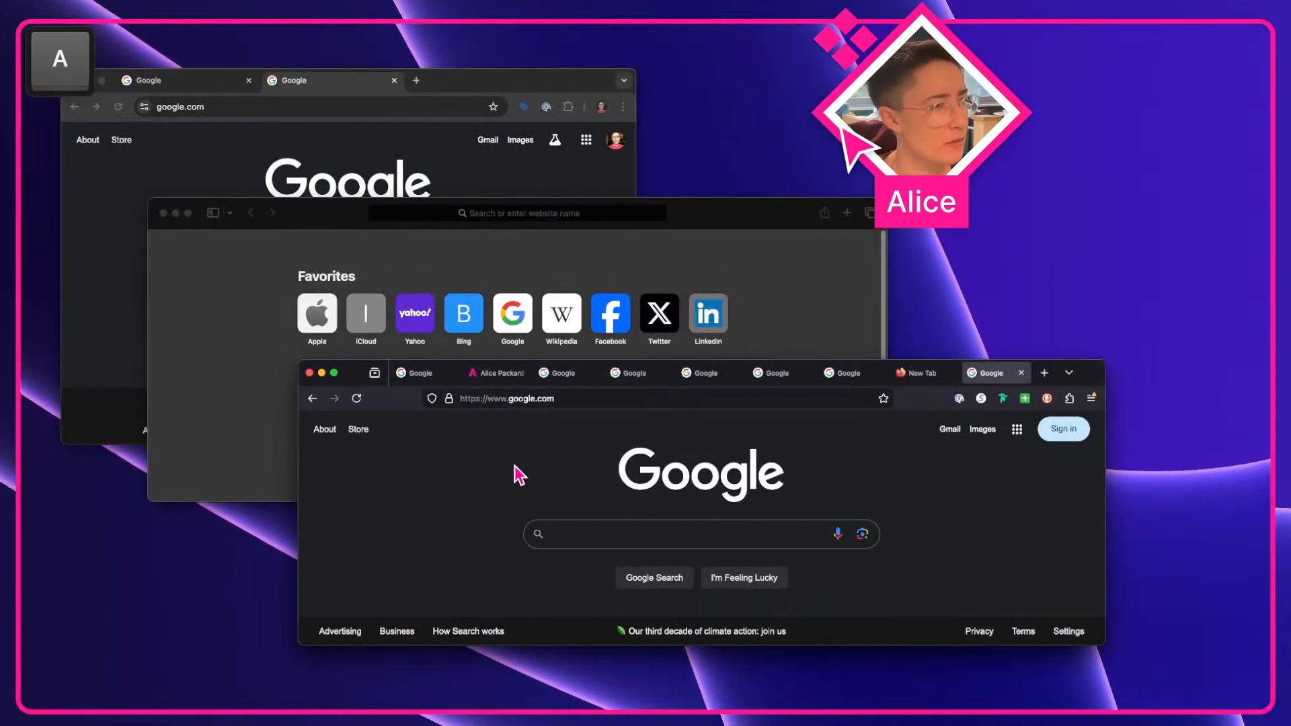
left_click(560, 236)
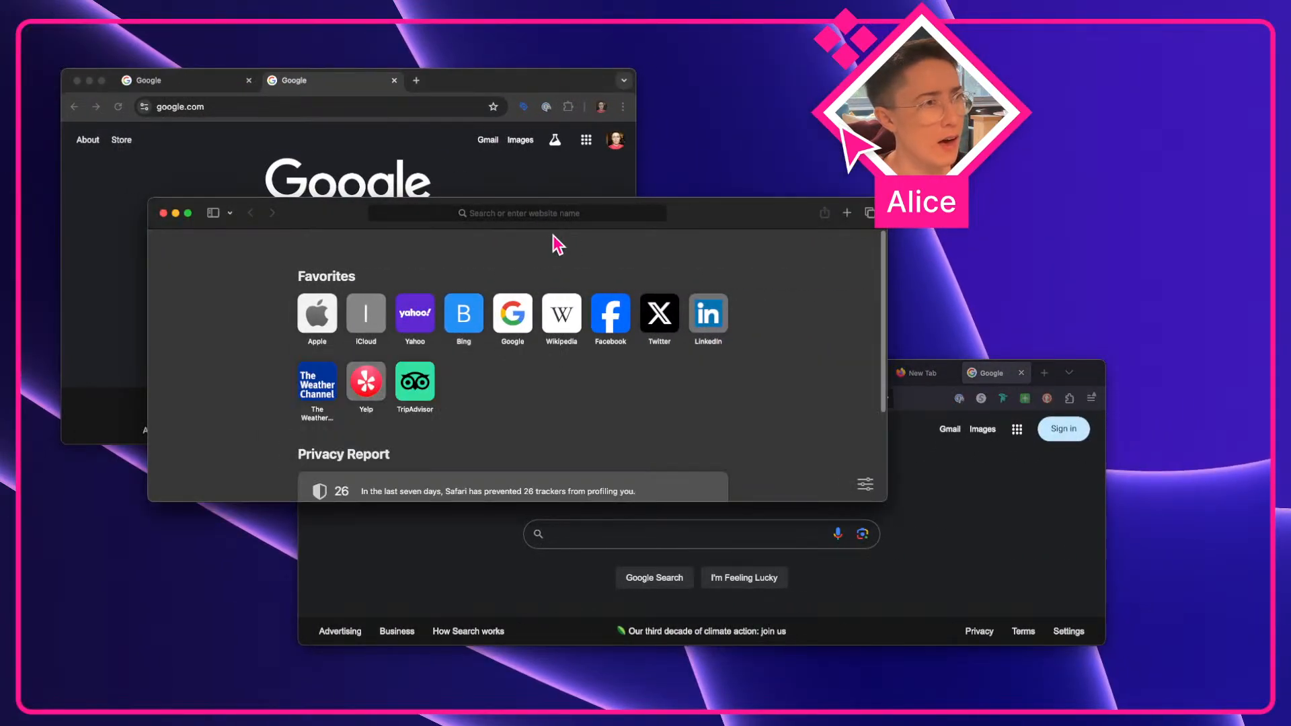
left_click(495, 180)
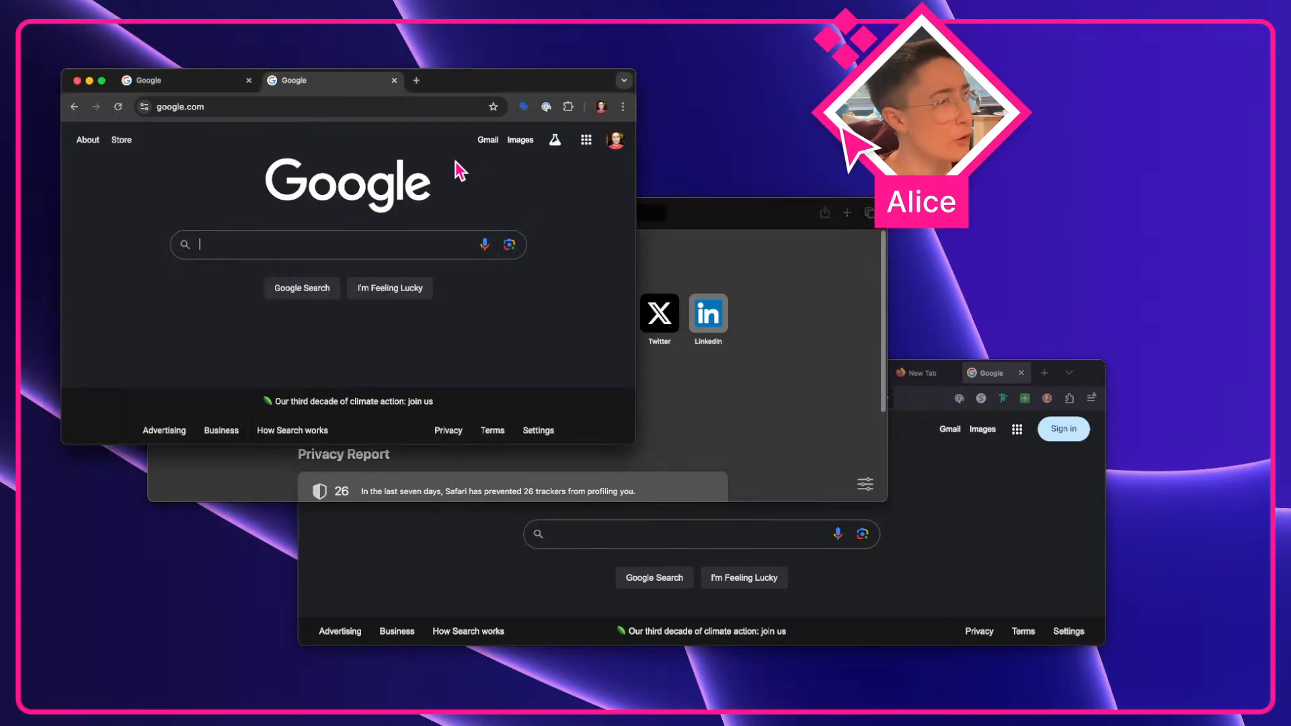
left_click(834, 415)
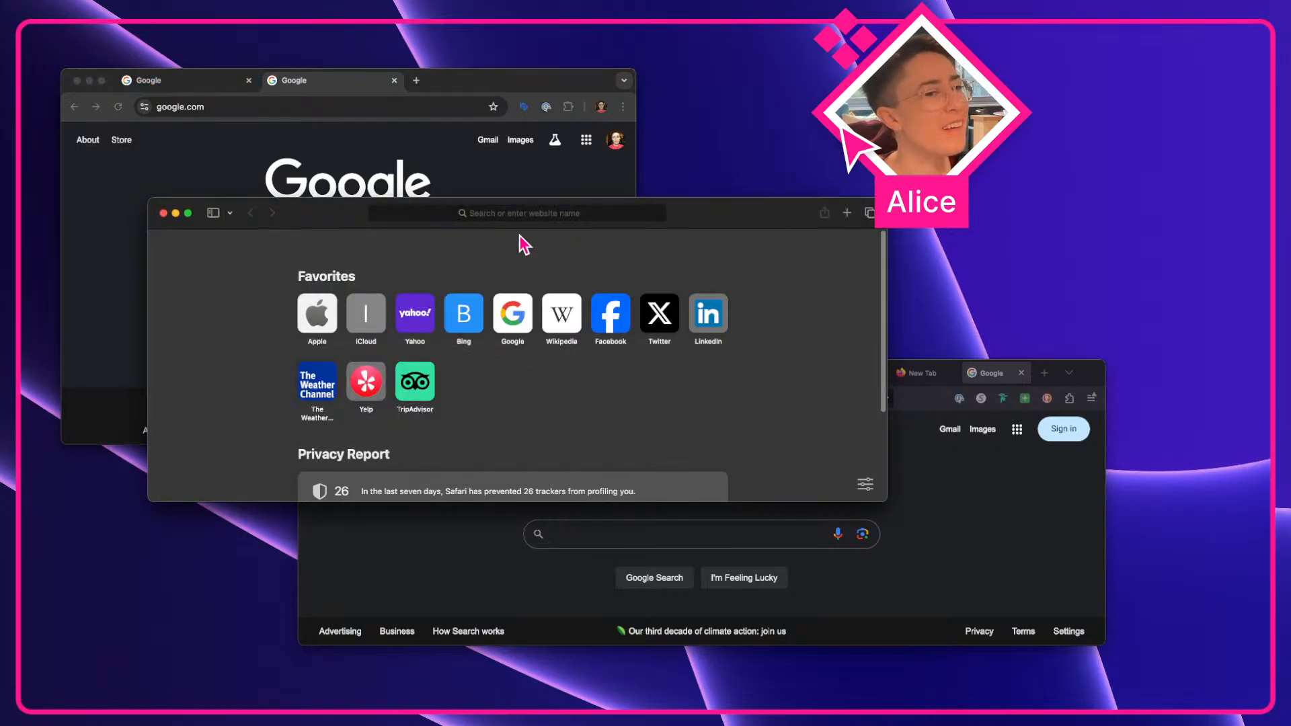
Load google.com in the Safari window
left_click(507, 213)
type("go")
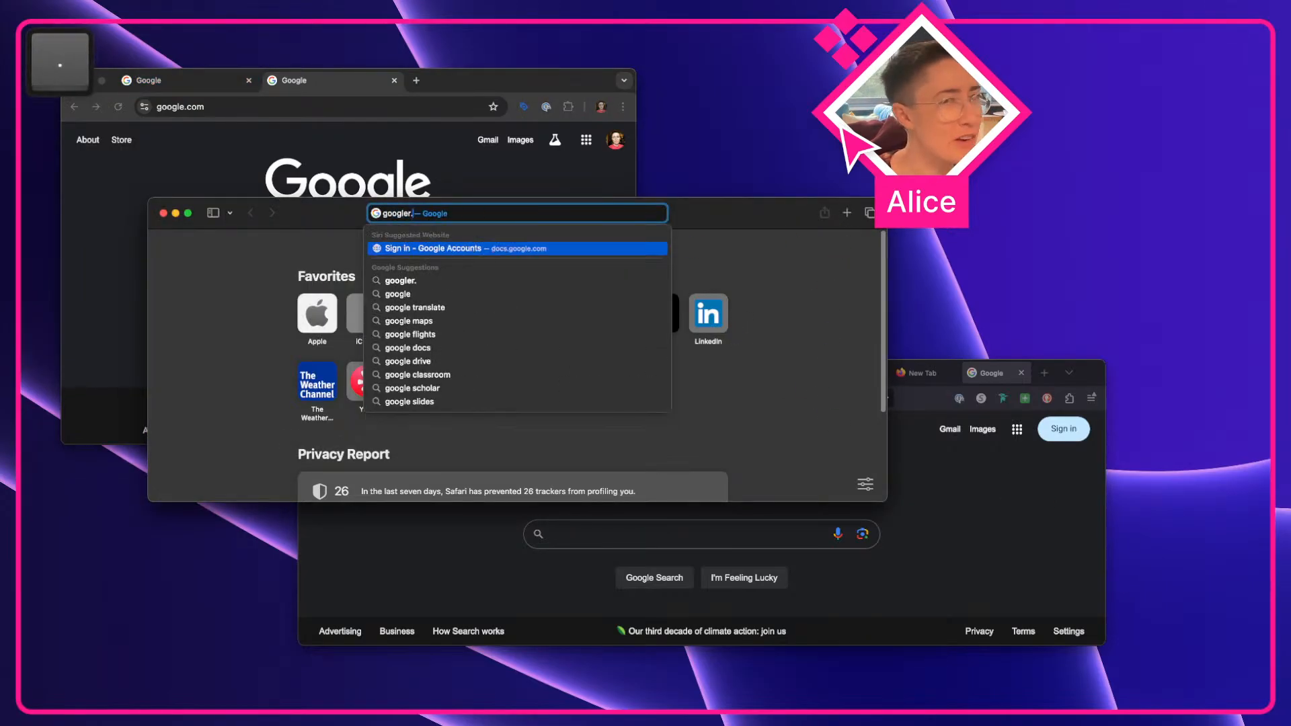
type("ogle.com")
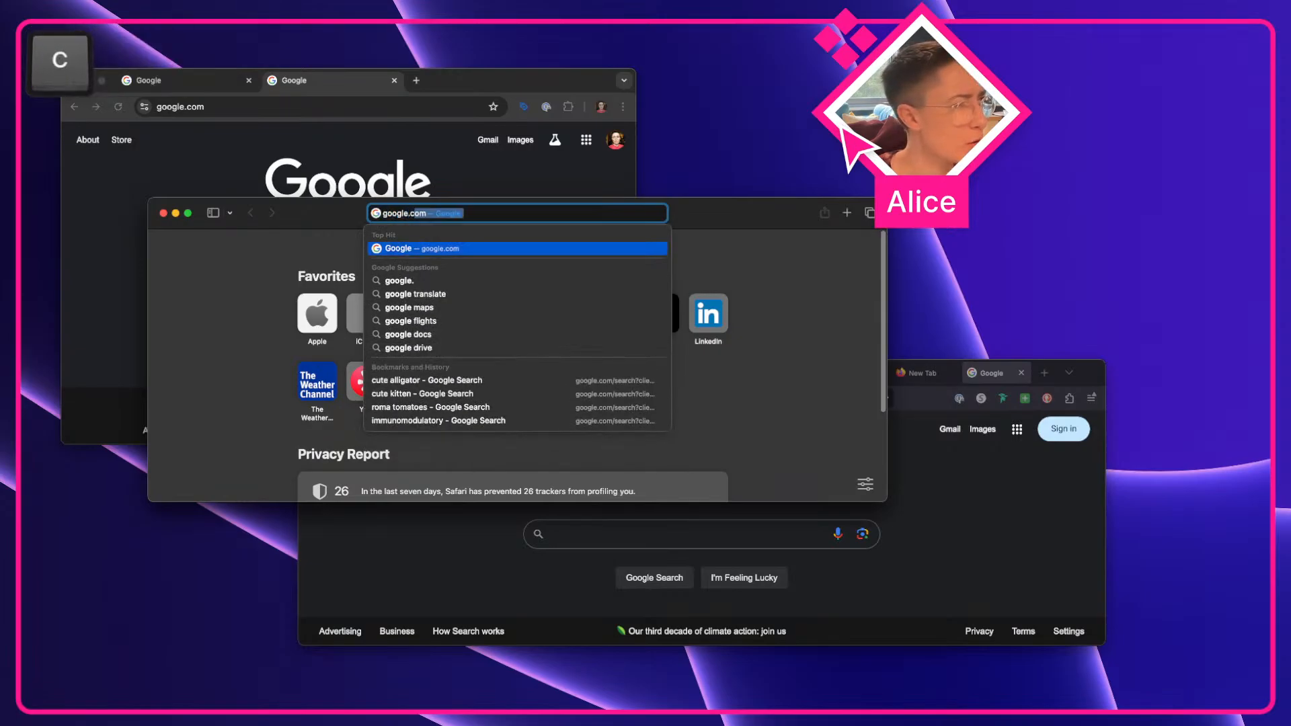
key("Return")
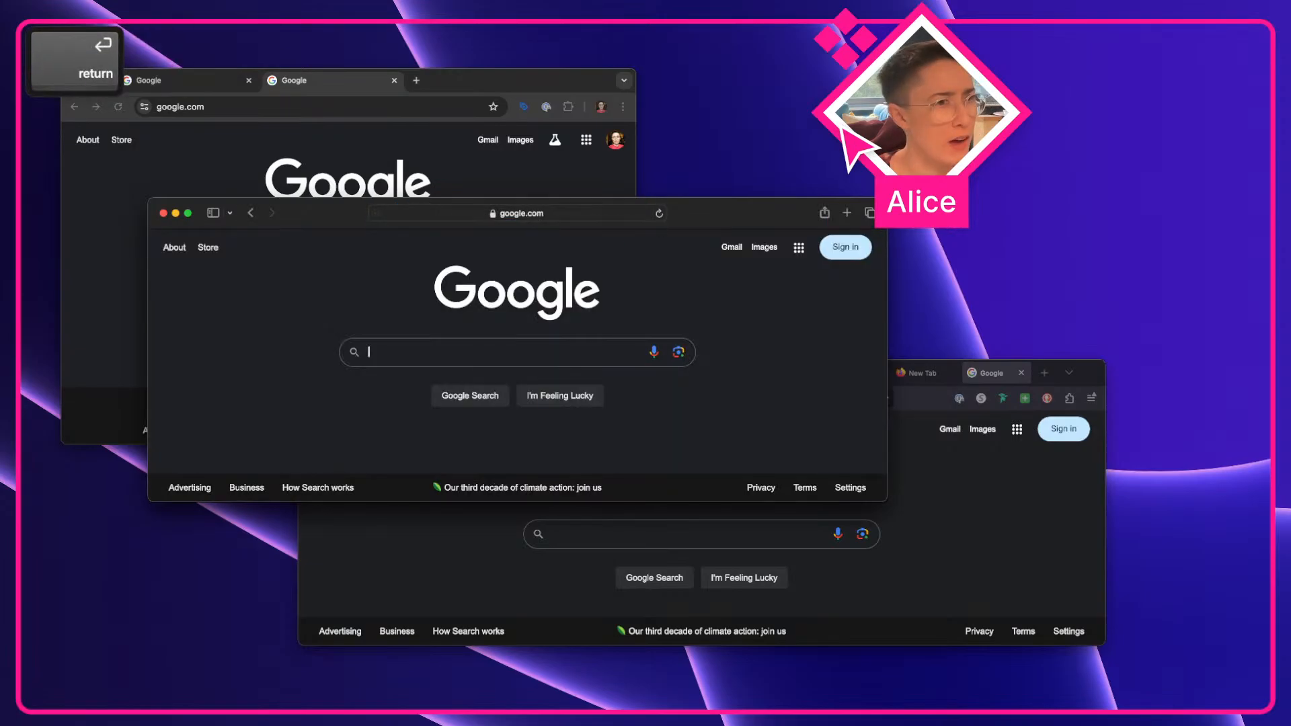
Open a new Safari tab and load google.com in it
left_click(845, 214)
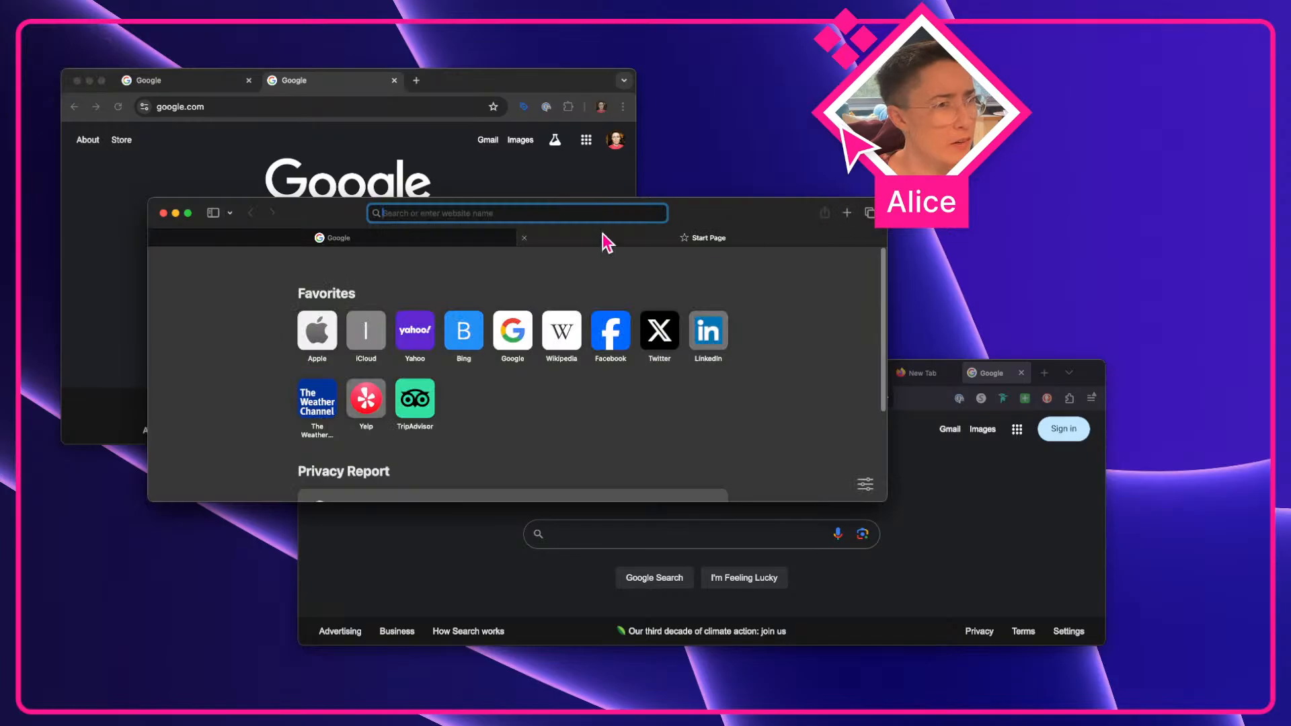
type("gooog")
key("BackSpace")
key("BackSpace")
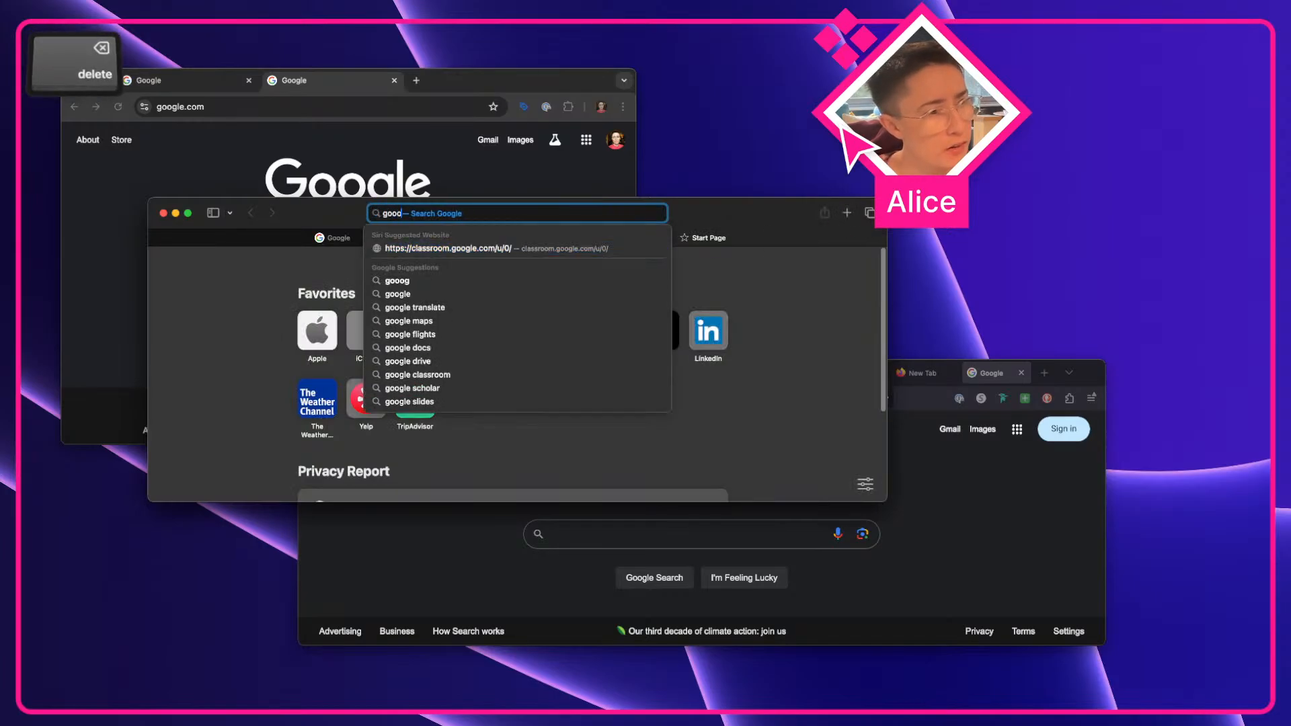
type("gle.com")
key("Return")
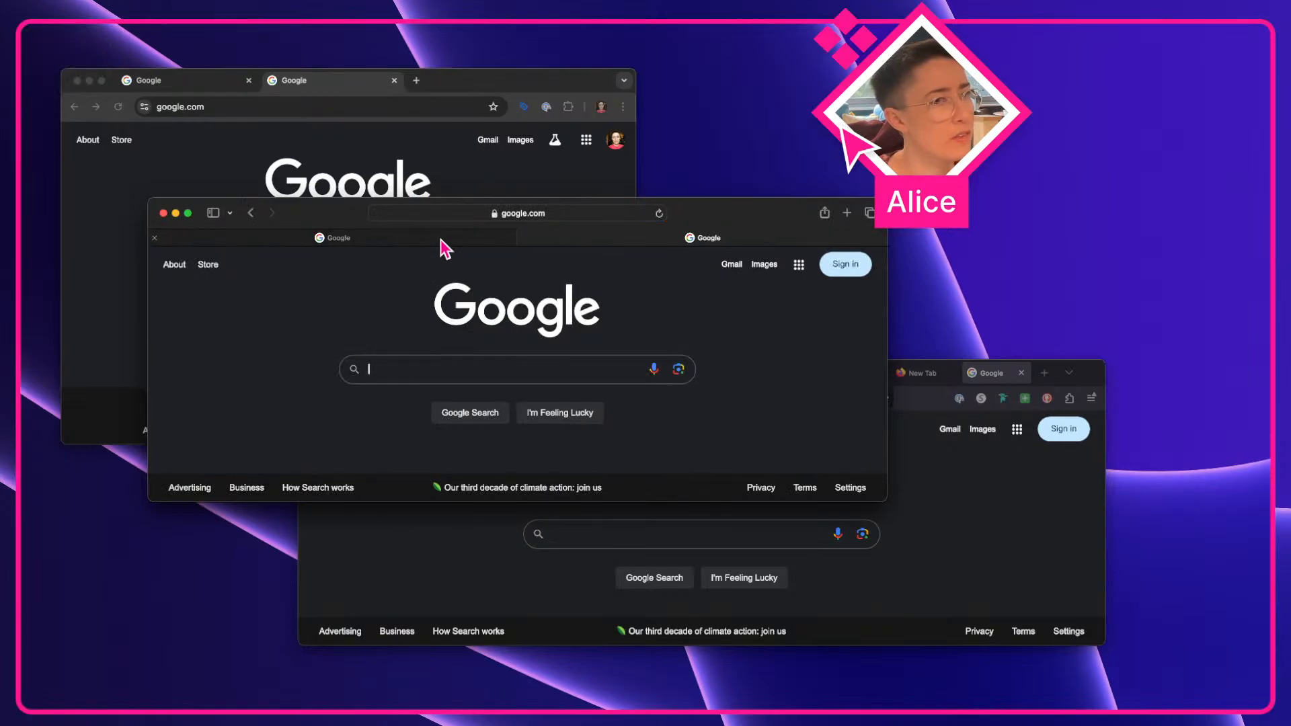
Open Safari's Settings, go to the Tabs pane and set the tab layout to Compact
mouse_move(441, 239)
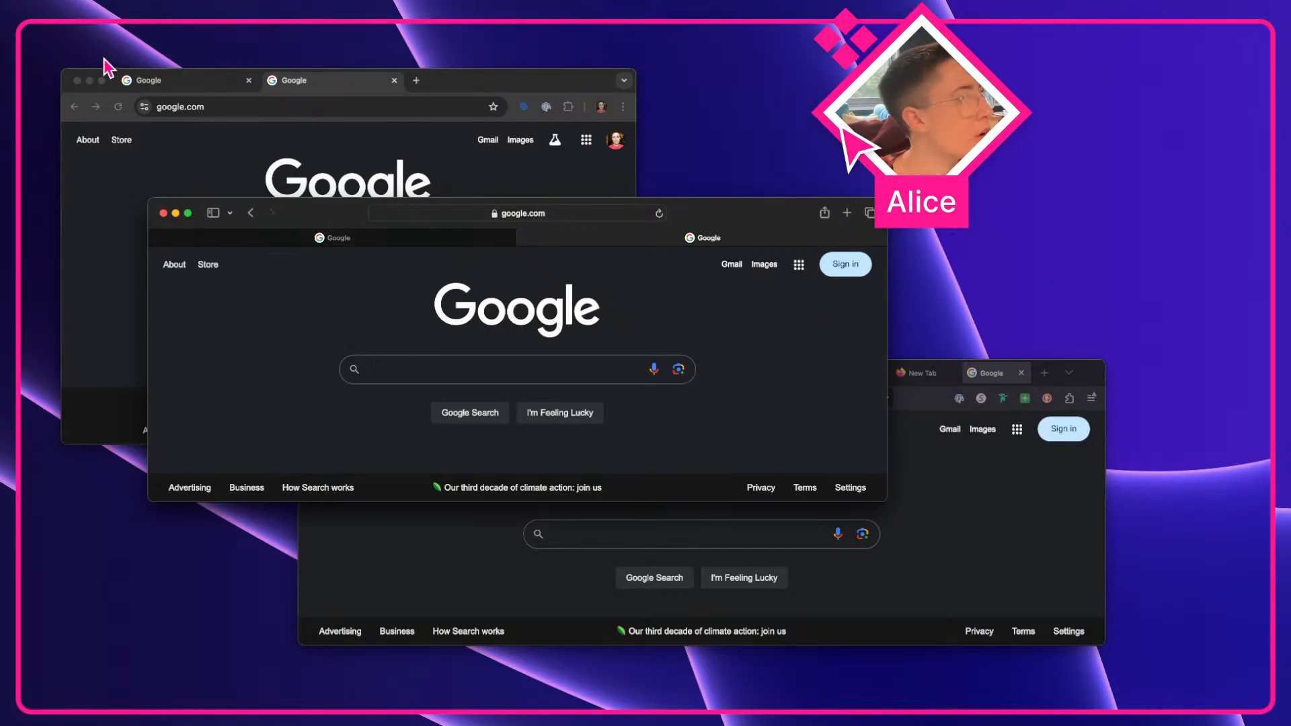
left_click(75, 23)
left_click(83, 64)
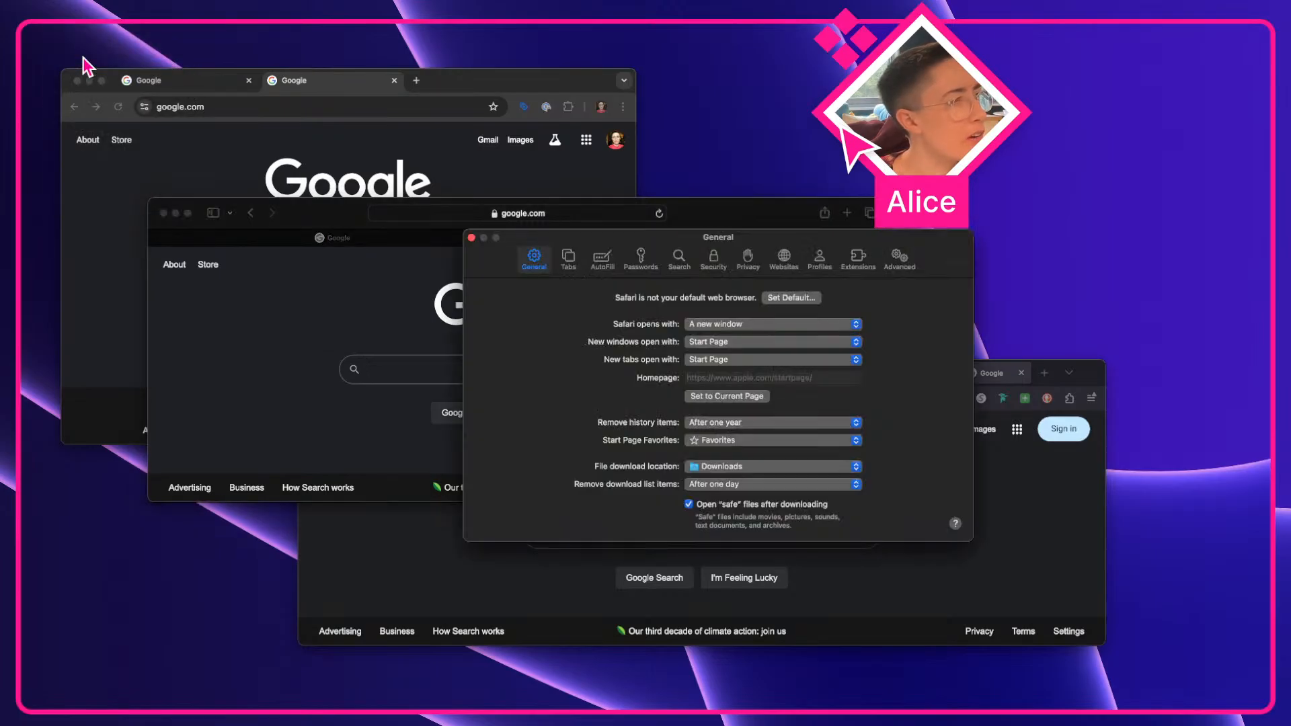
left_click(569, 259)
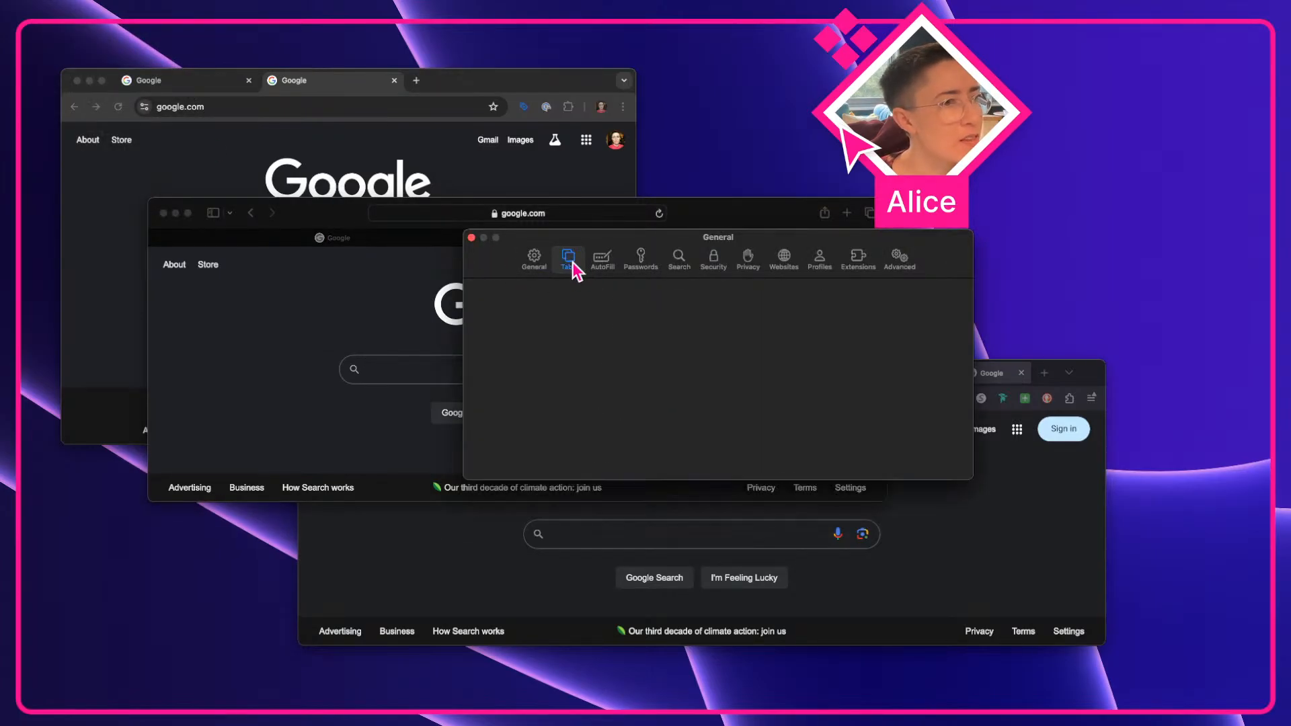
left_click(781, 311)
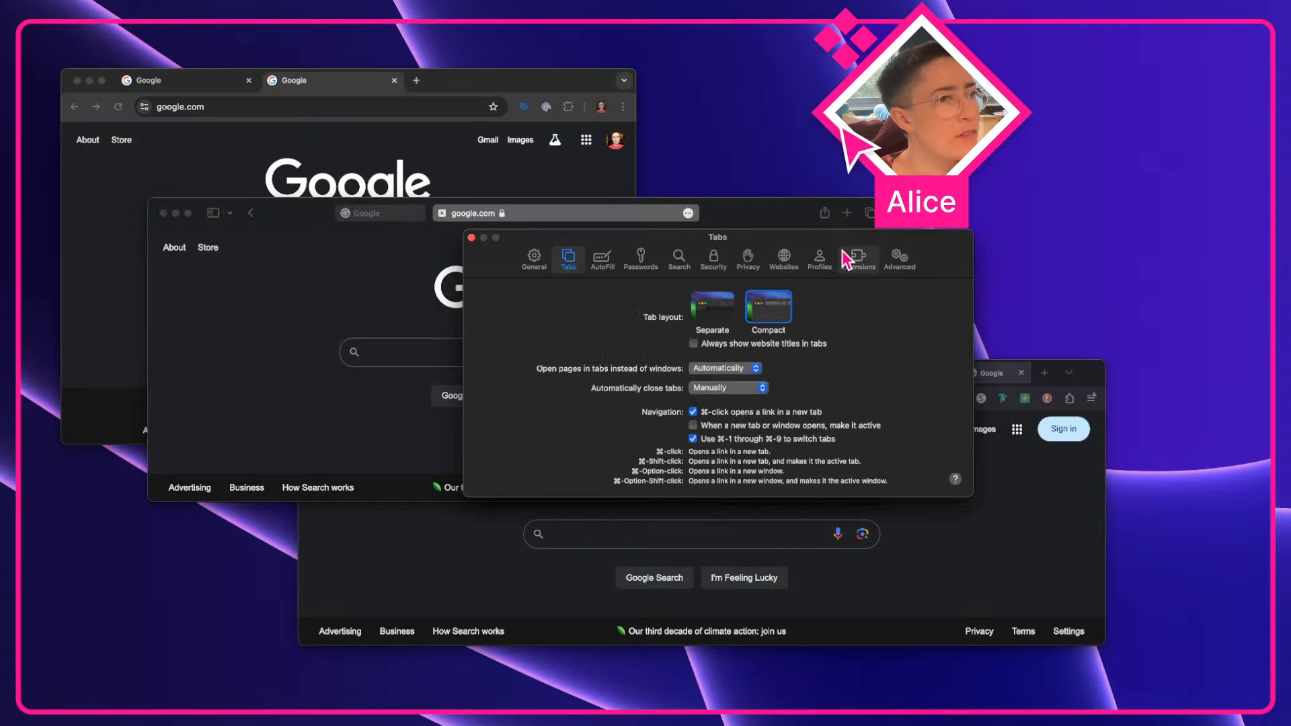
Move the Settings window aside and switch between the two Safari tabs in the compact tab bar
left_click_drag(841, 245, 926, 363)
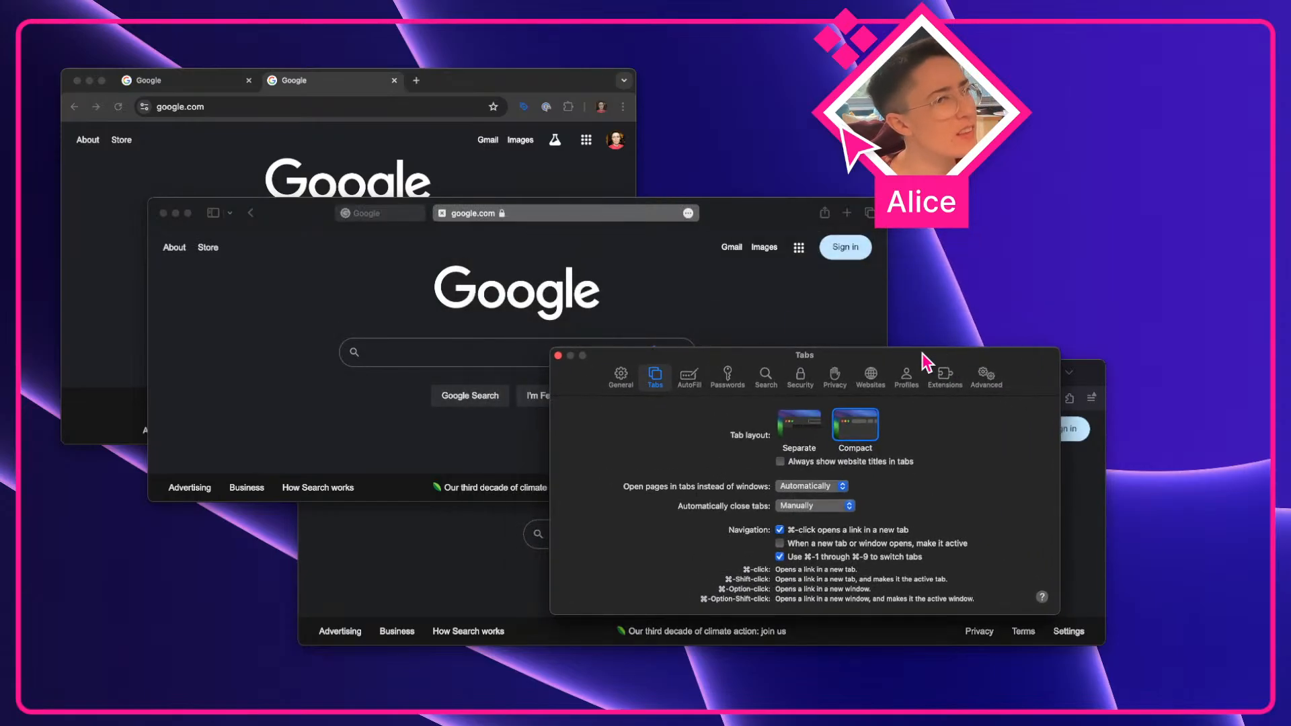
left_click(467, 242)
left_click(375, 214)
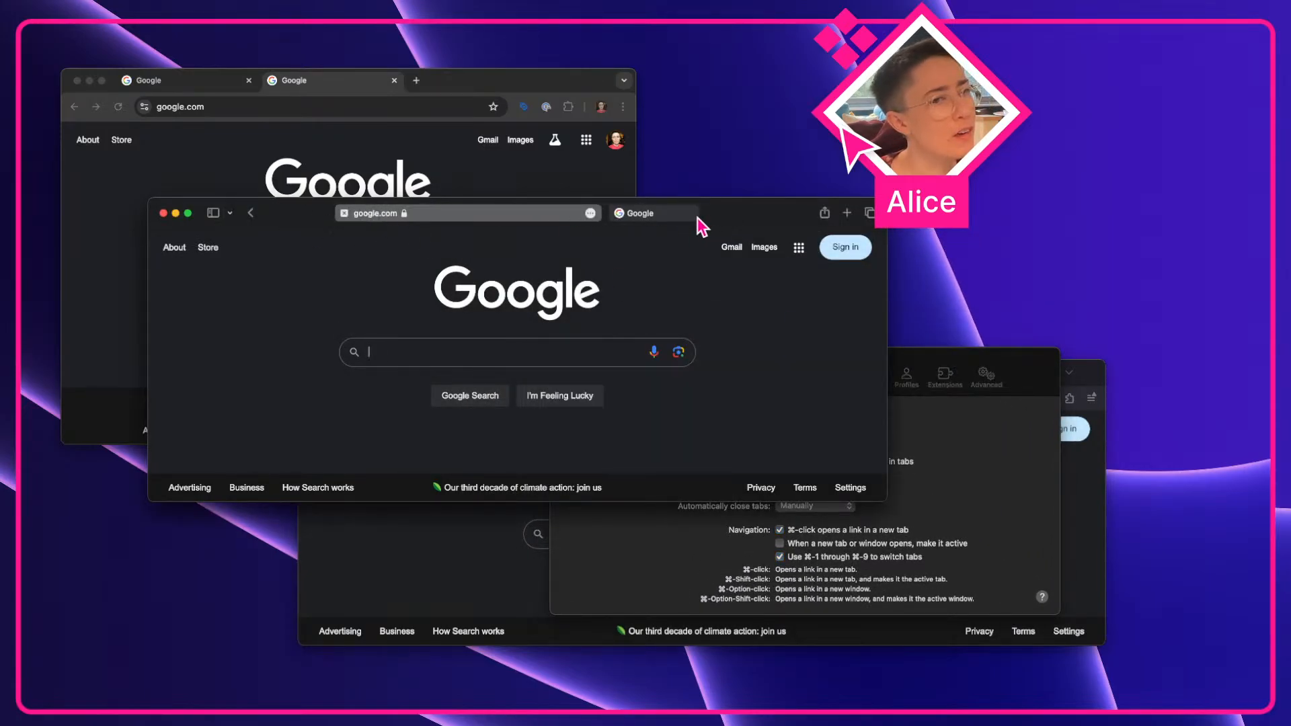
left_click(680, 216)
left_click(400, 214)
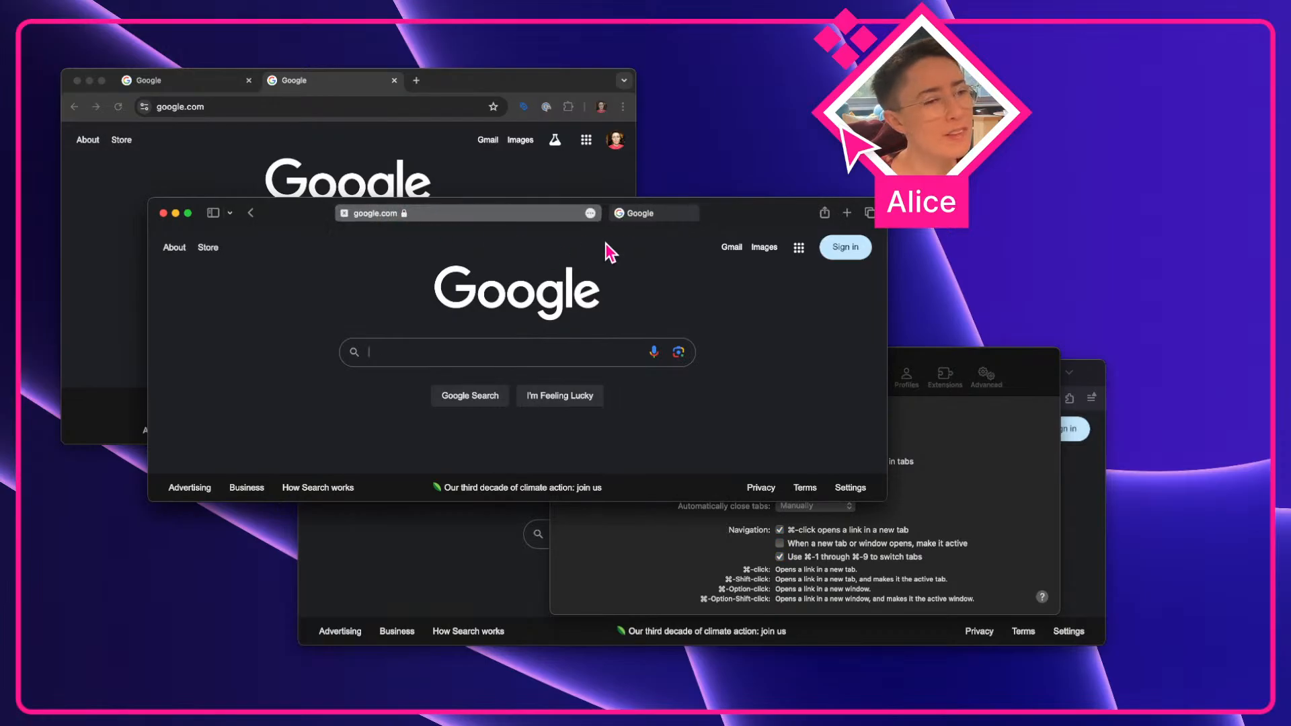
left_click(645, 214)
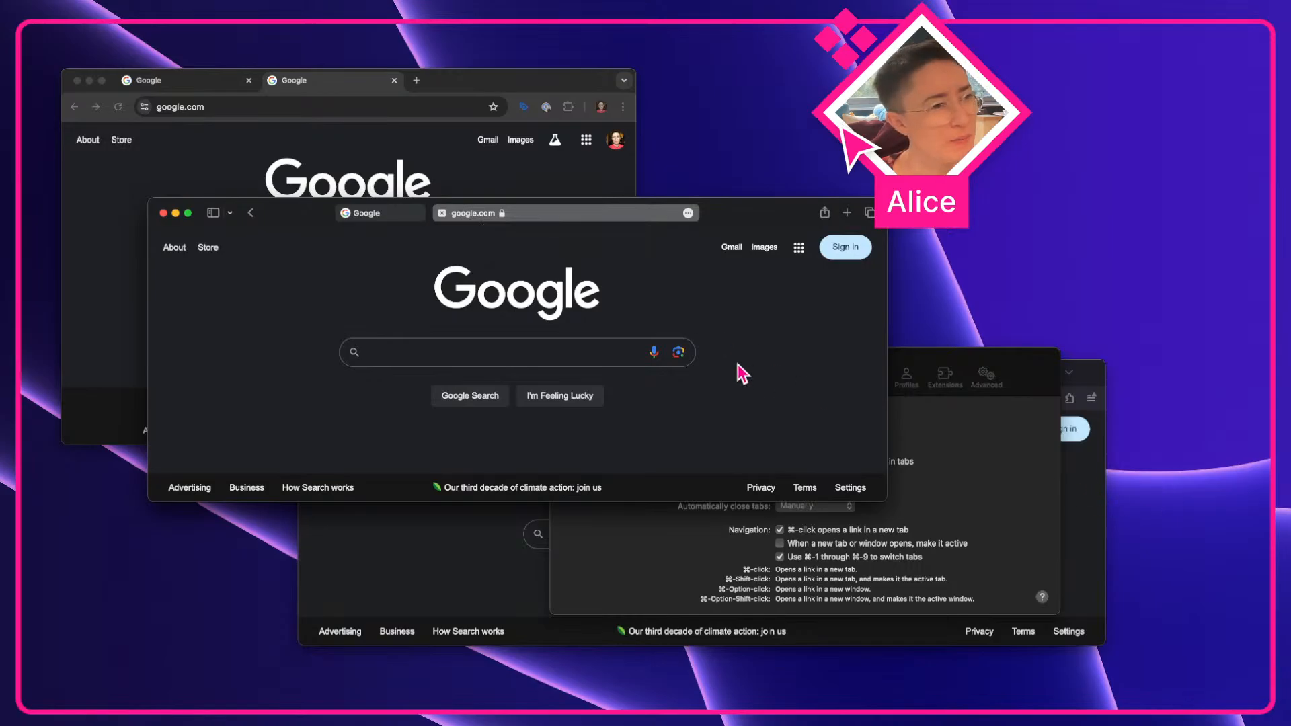
Move the Settings window to the upper right and shift the Safari window left
left_click(1008, 411)
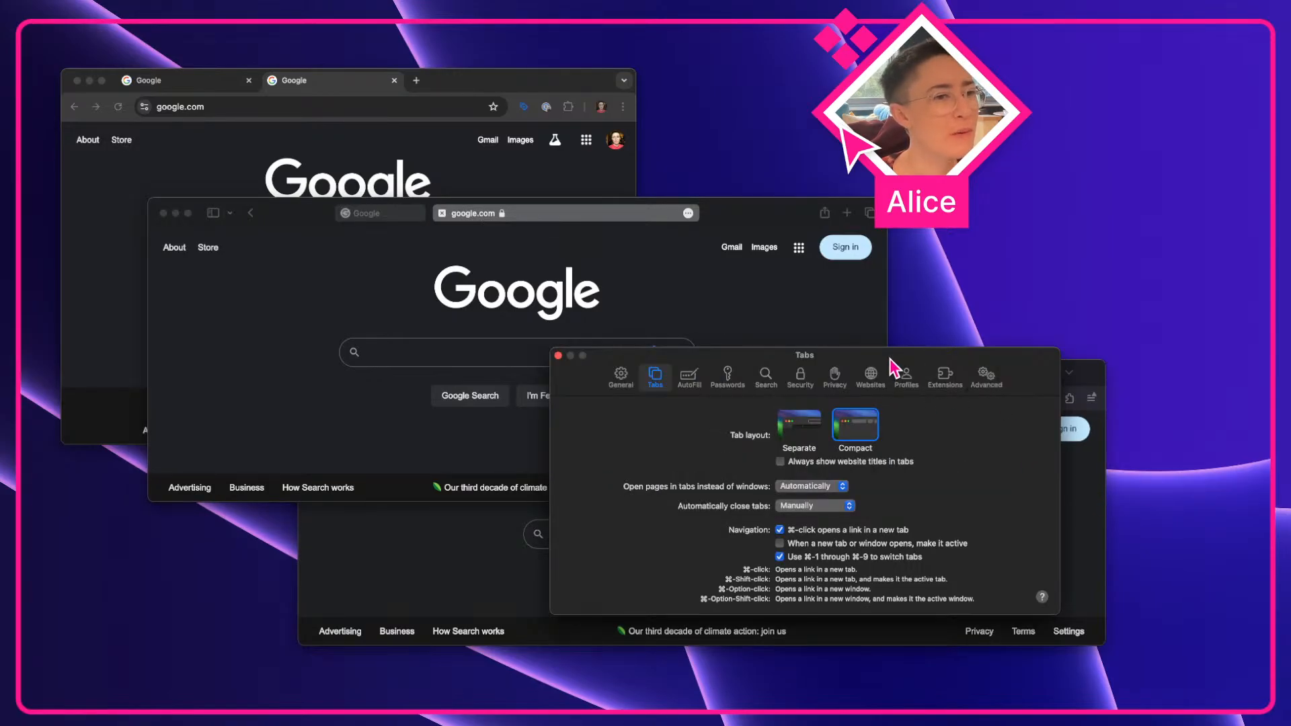
left_click_drag(894, 364, 1039, 79)
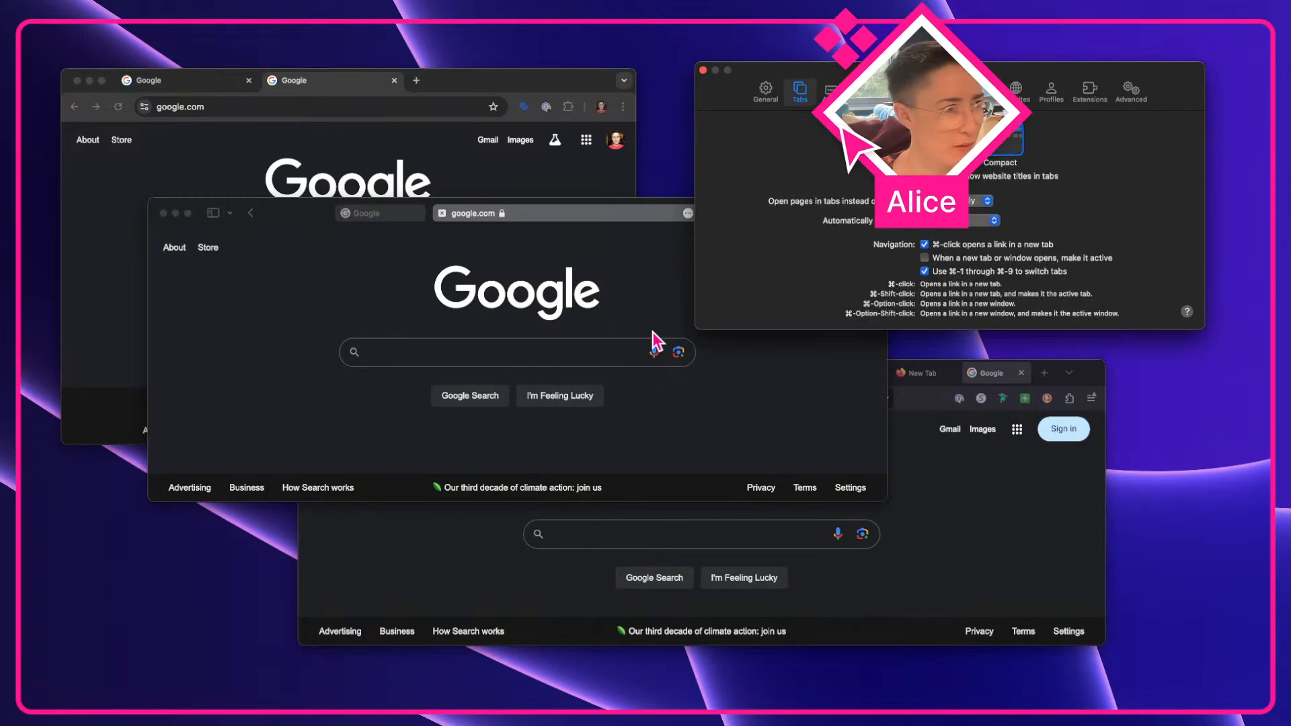
left_click(767, 412)
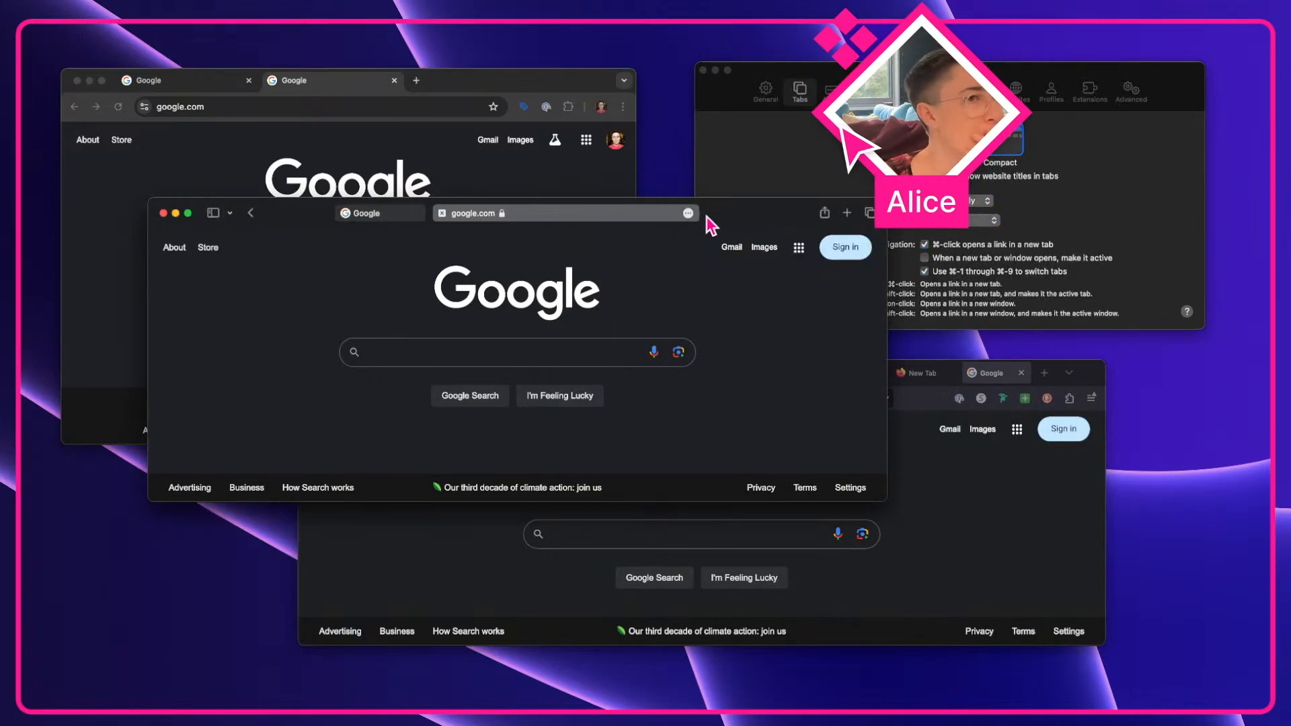
left_click_drag(723, 222, 639, 229)
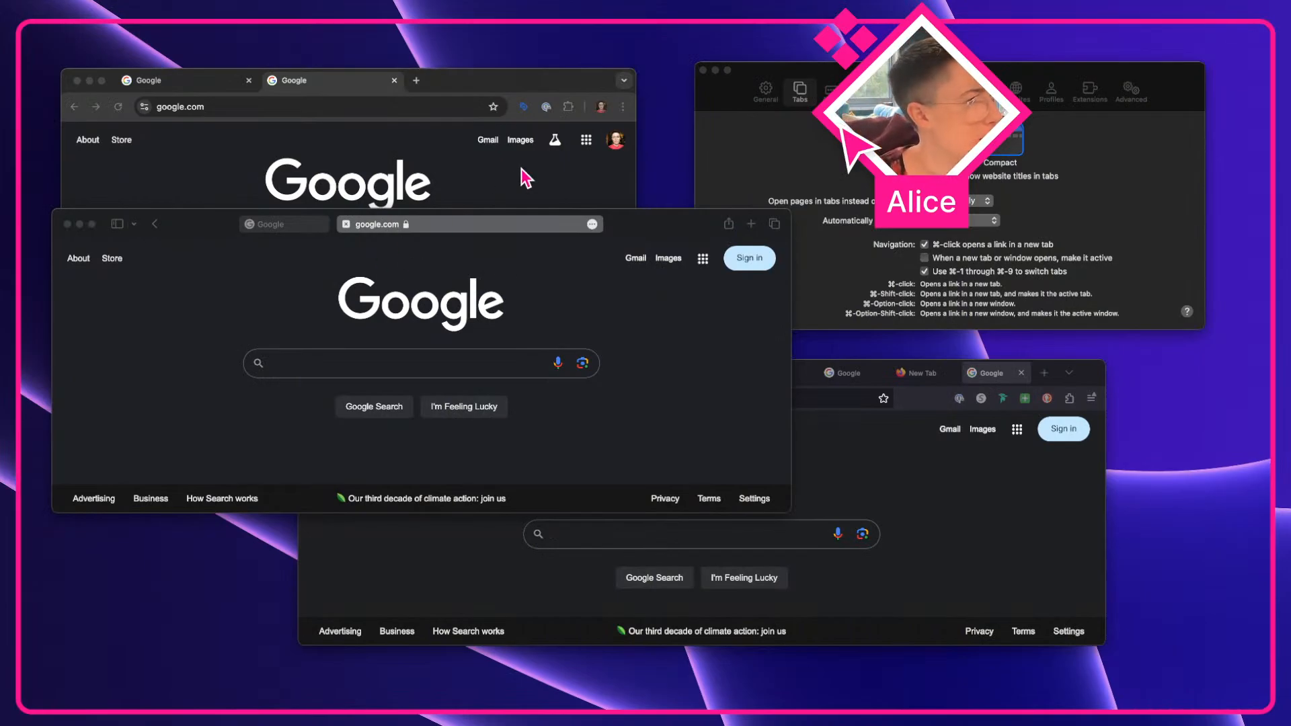
Switch Safari's tab layout to Separate and back to Compact to compare them
left_click(318, 278)
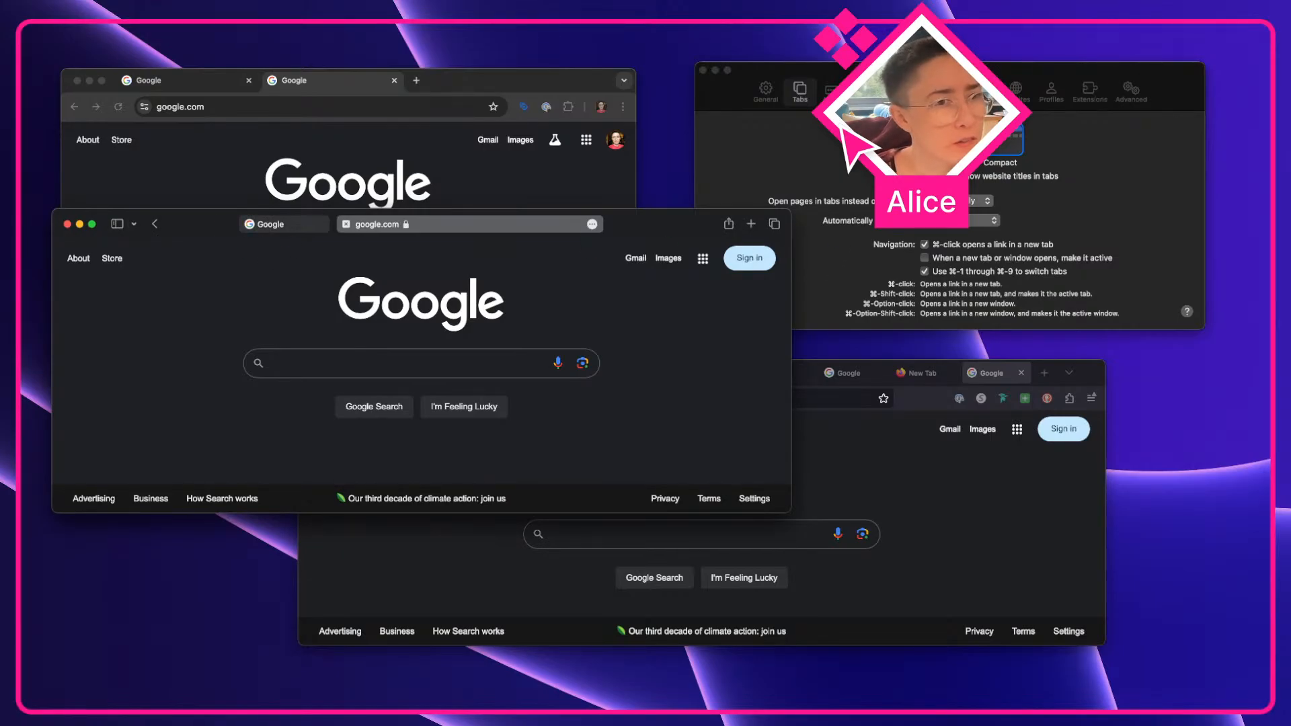
left_click(947, 140)
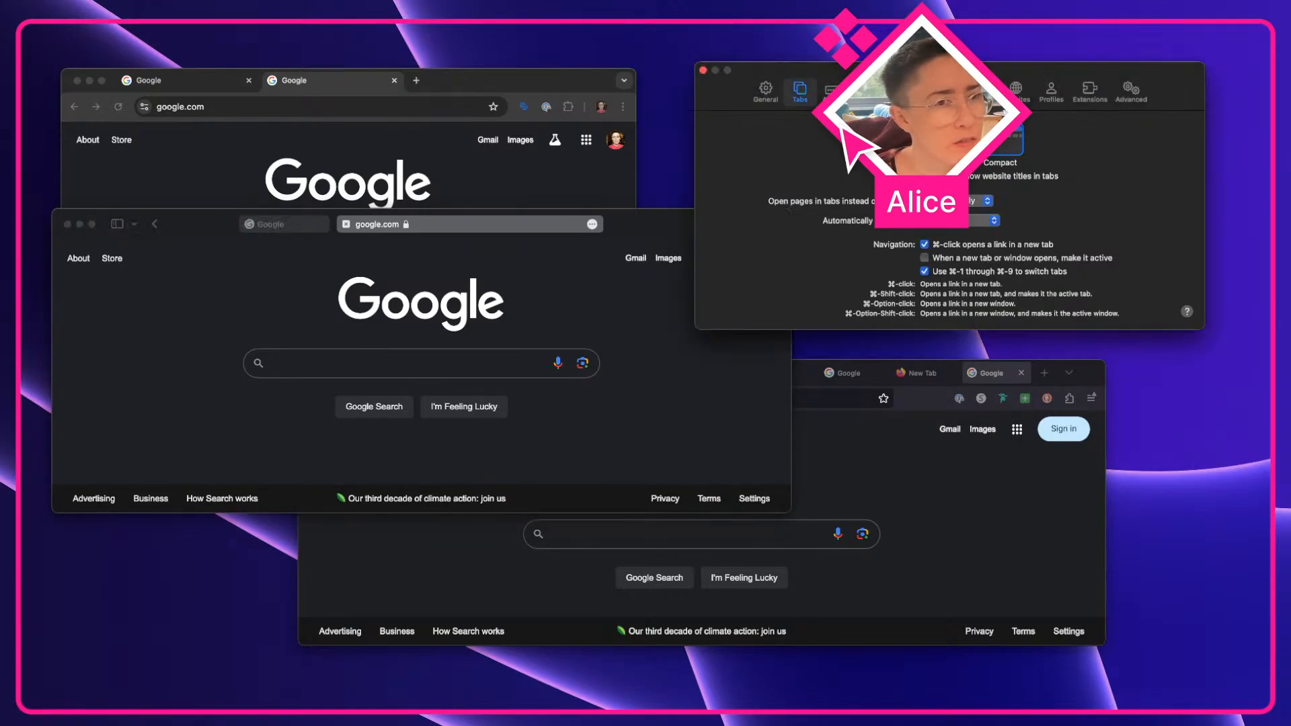
left_click(998, 149)
left_click(553, 299)
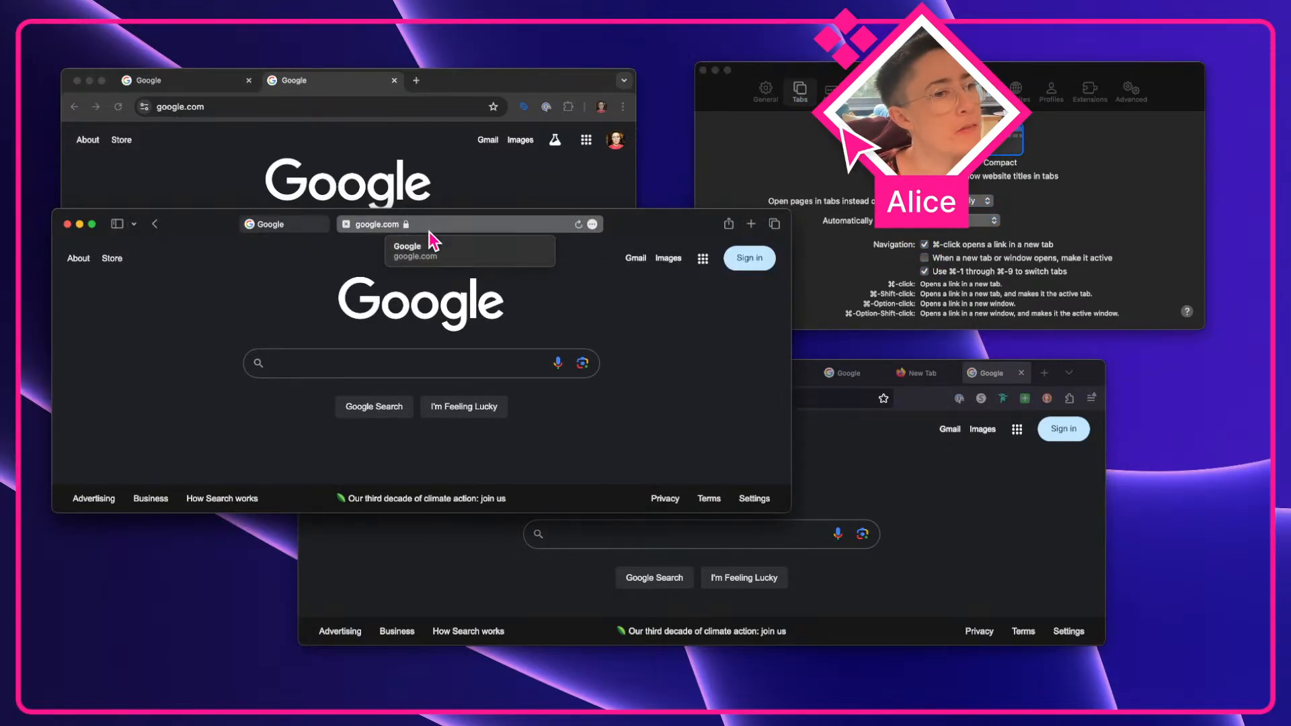
Bring the Firefox window forward to compare its tab bar
left_click(853, 434)
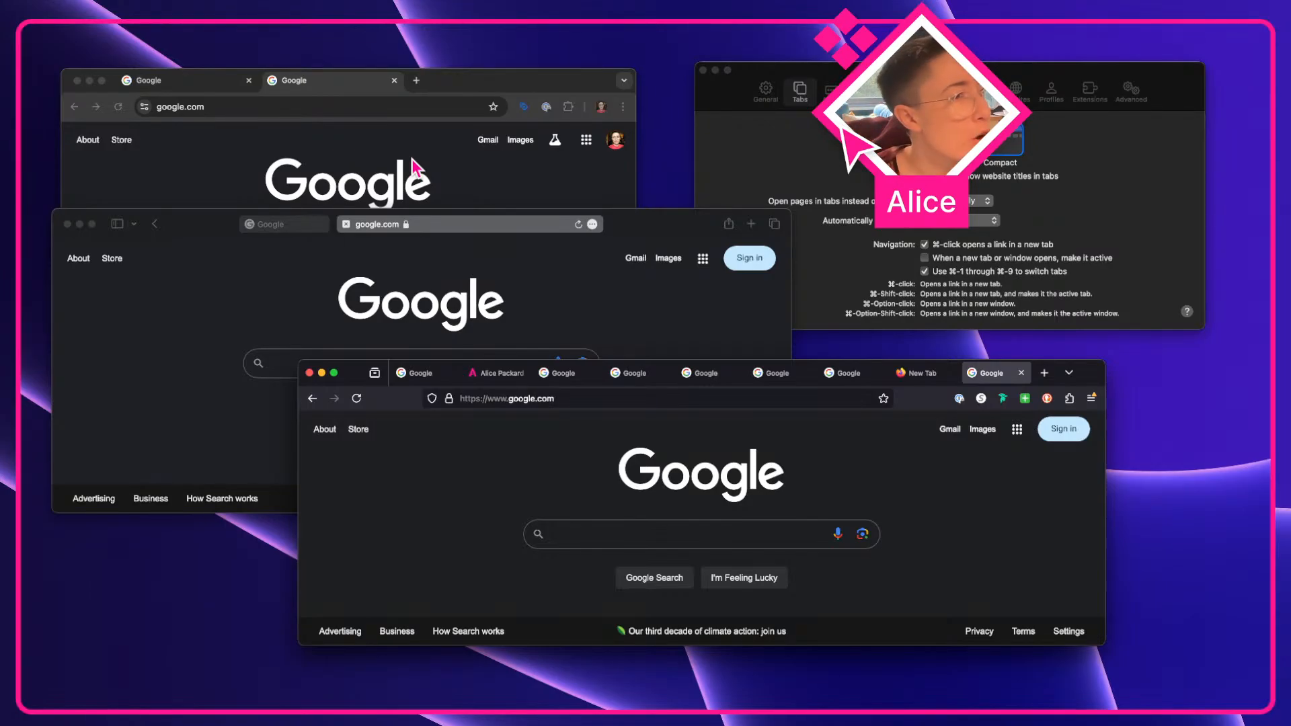
left_click(794, 155)
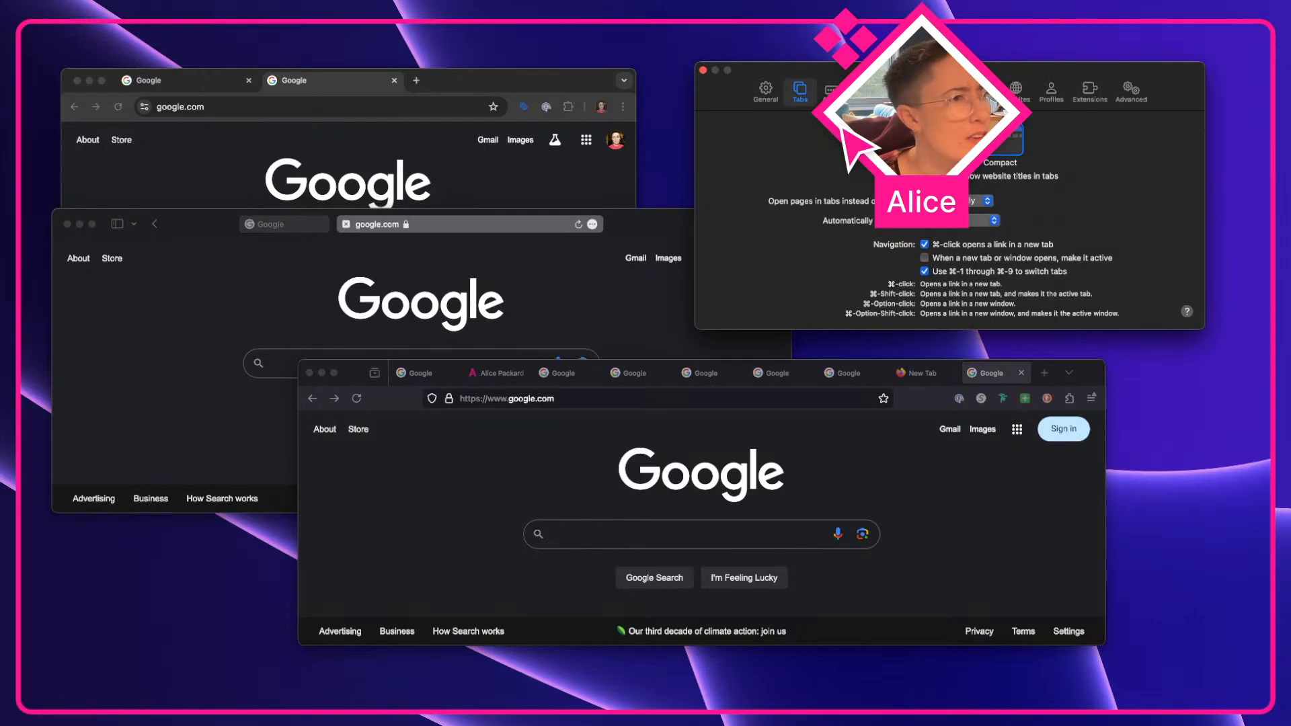
Set Safari's tab layout to Separate
left_click(944, 140)
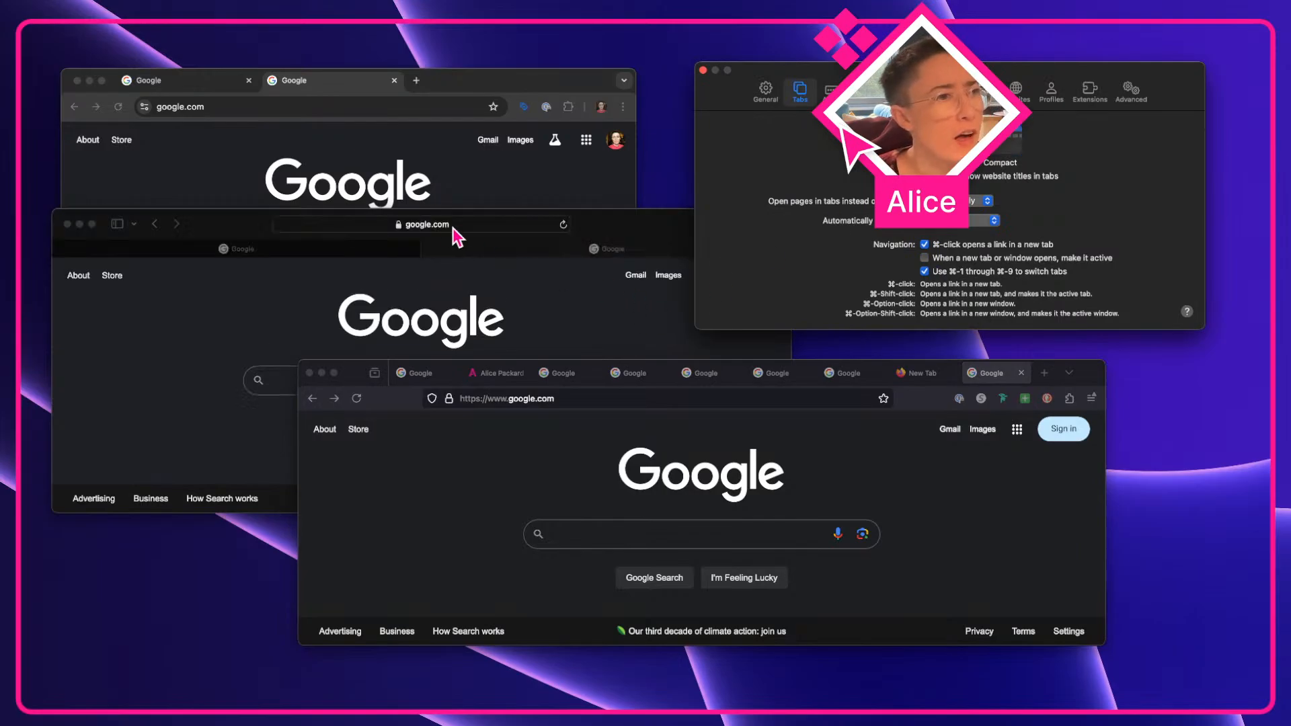
left_click(267, 228)
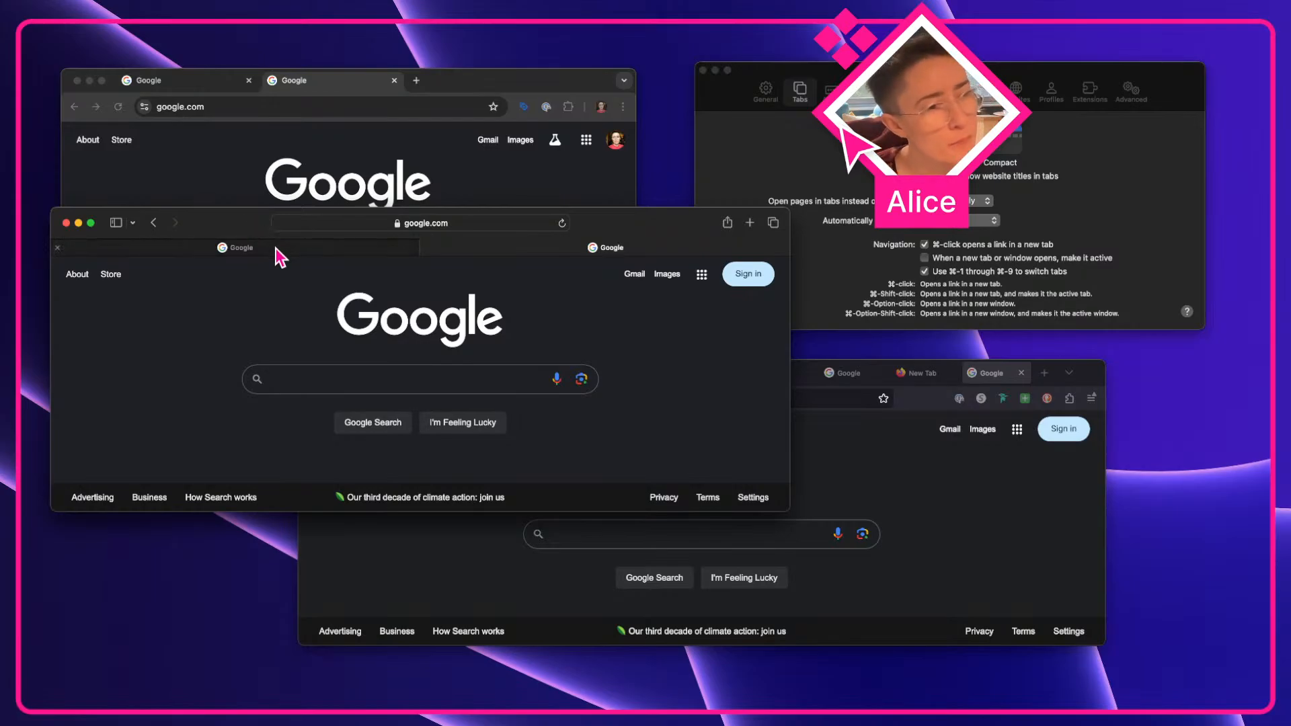
mouse_move(278, 255)
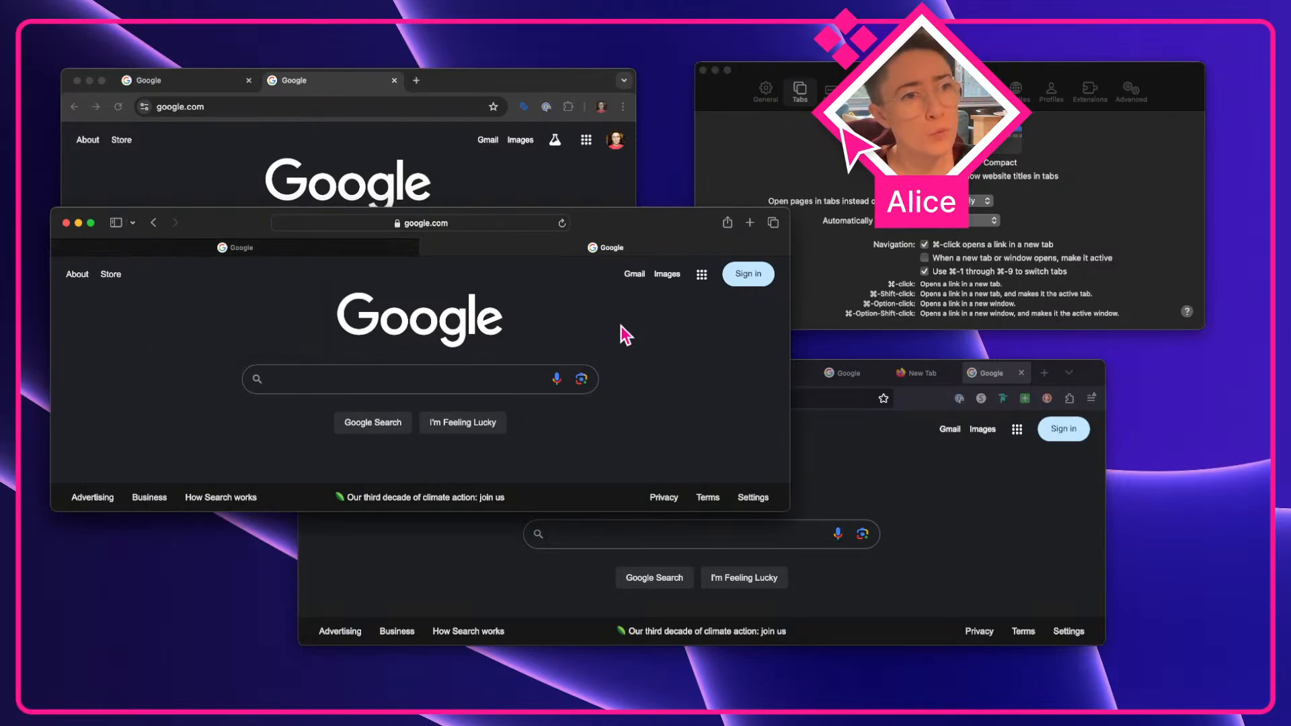
left_click(801, 180)
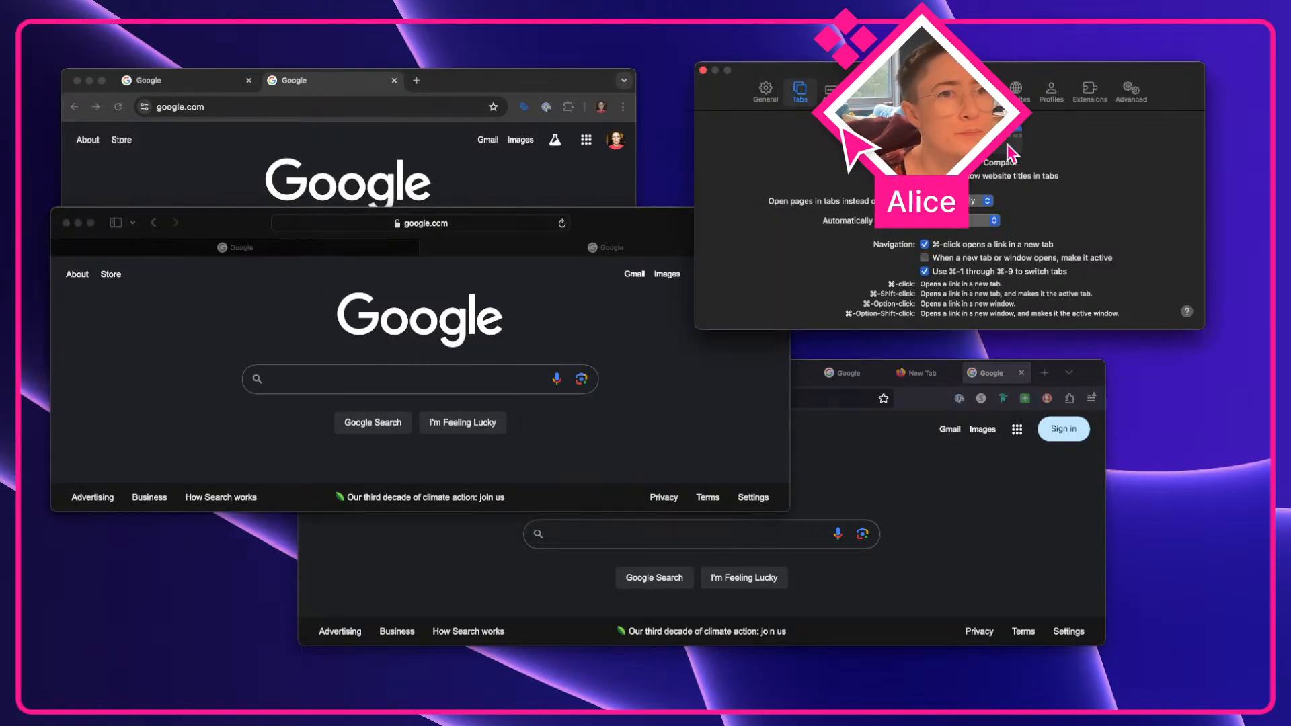
Switch Safari's tab layout to Compact and open a new Safari tab loading google.com
left_click(1009, 145)
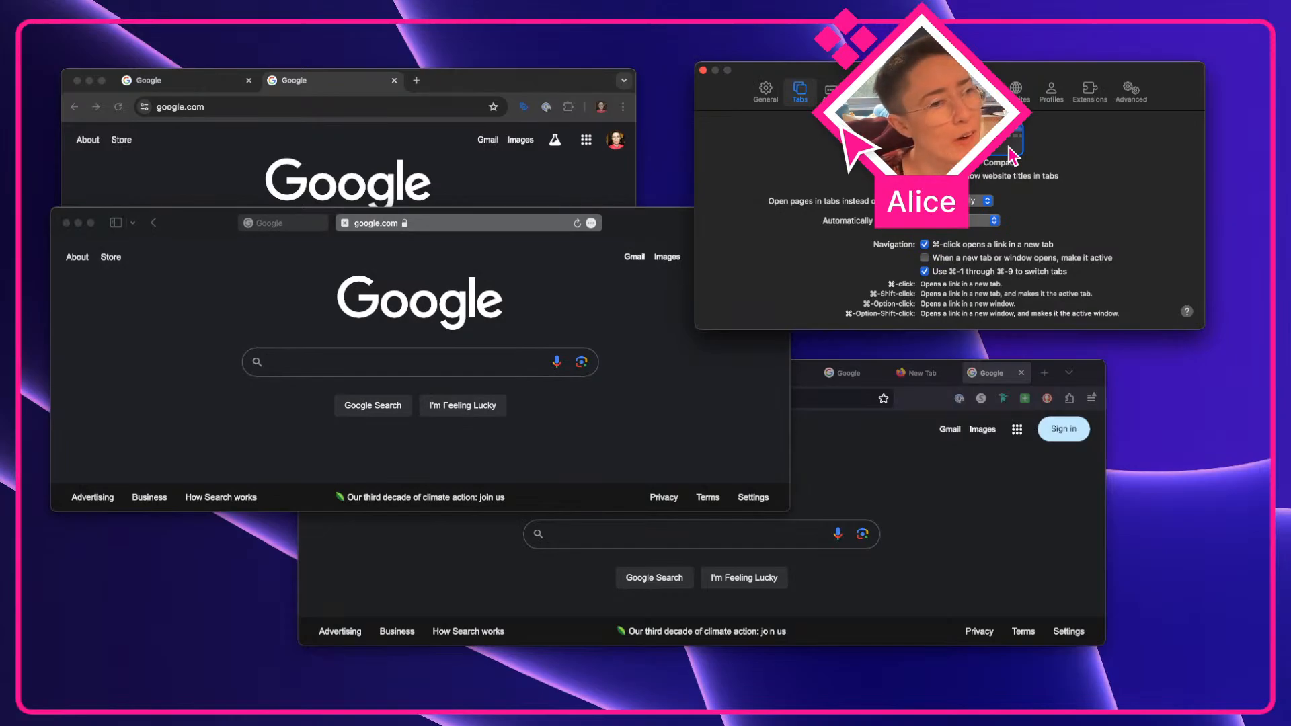
left_click(398, 326)
left_click(749, 223)
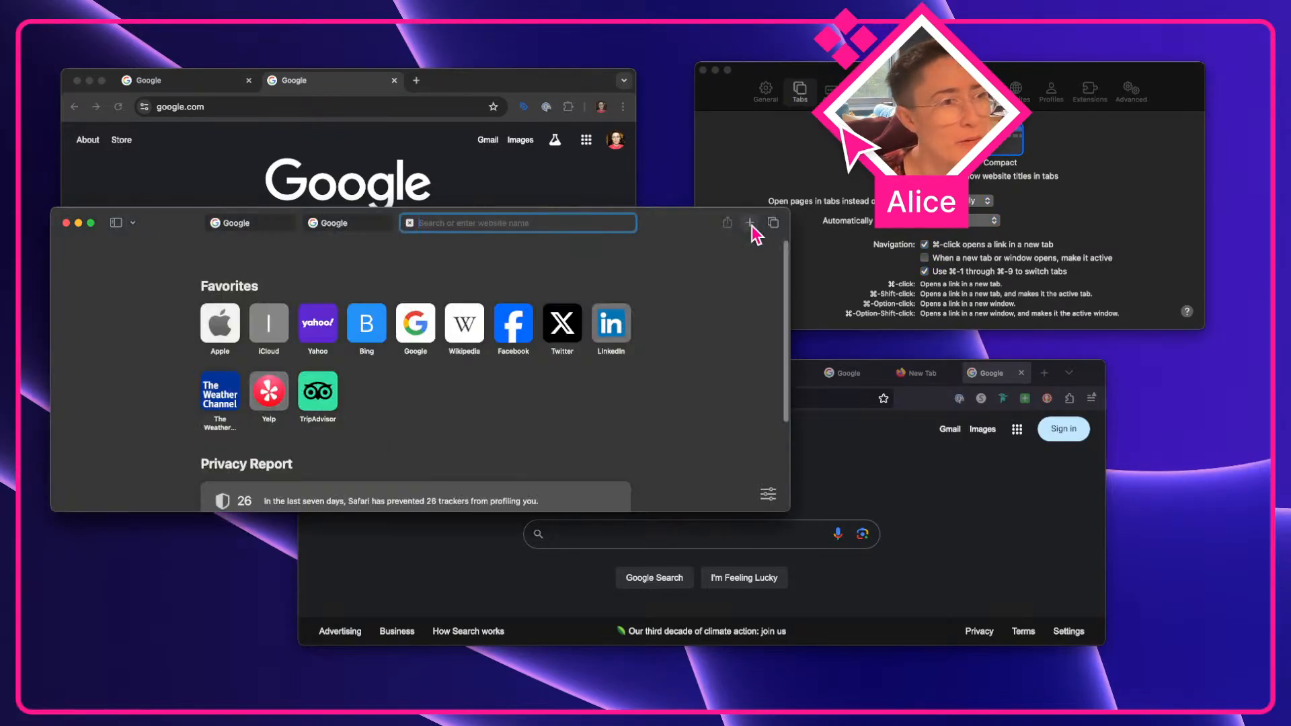
type("google.com")
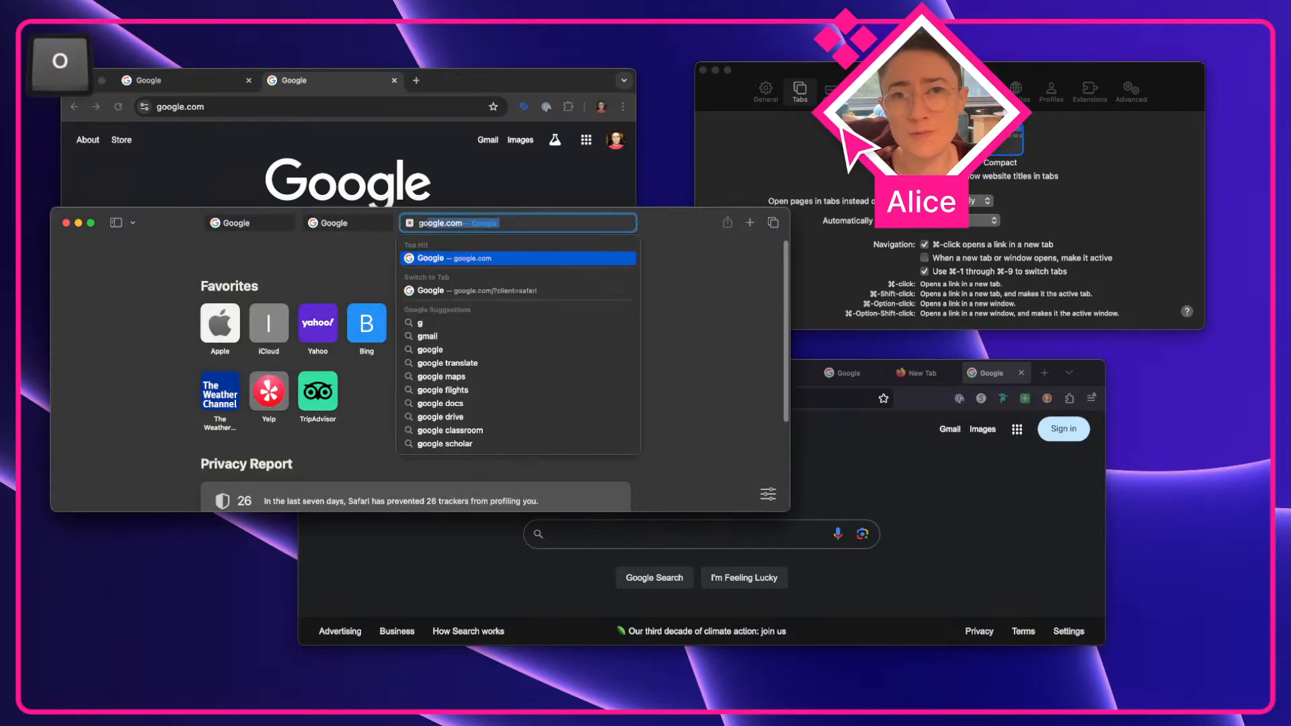
key("Return")
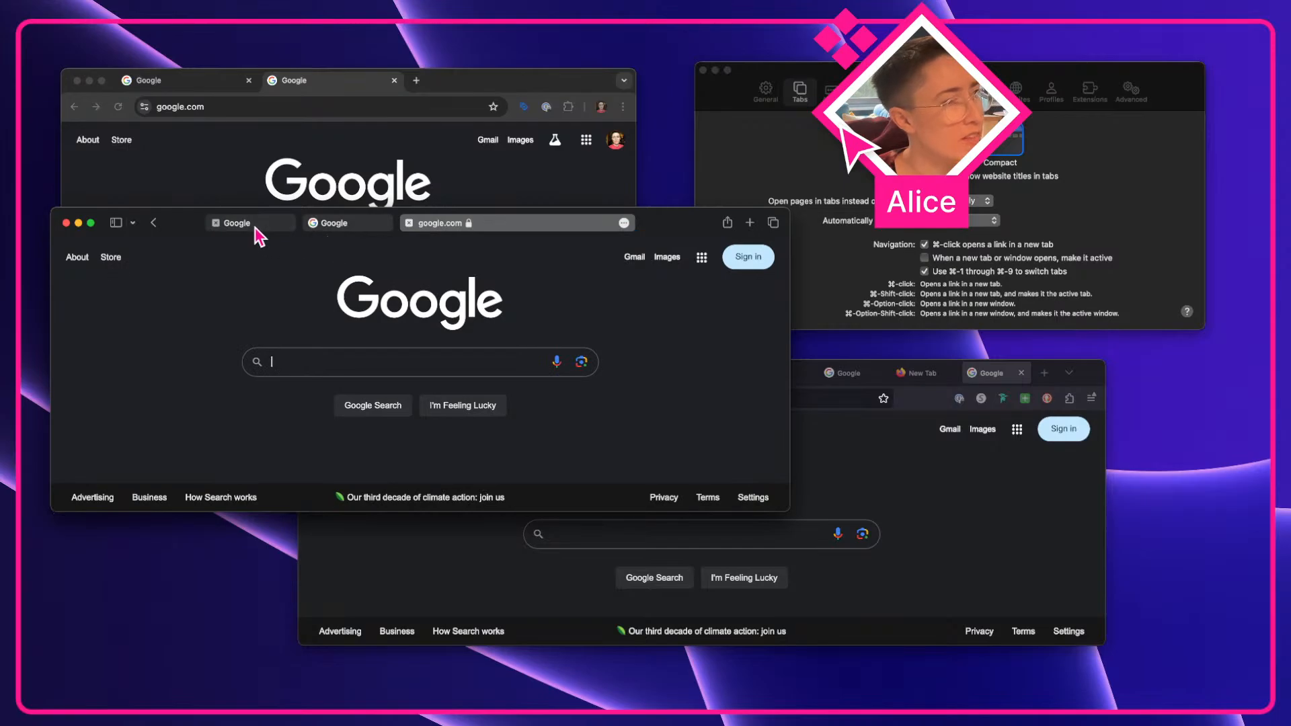
Shift the Safari window slightly to the right
mouse_move(254, 239)
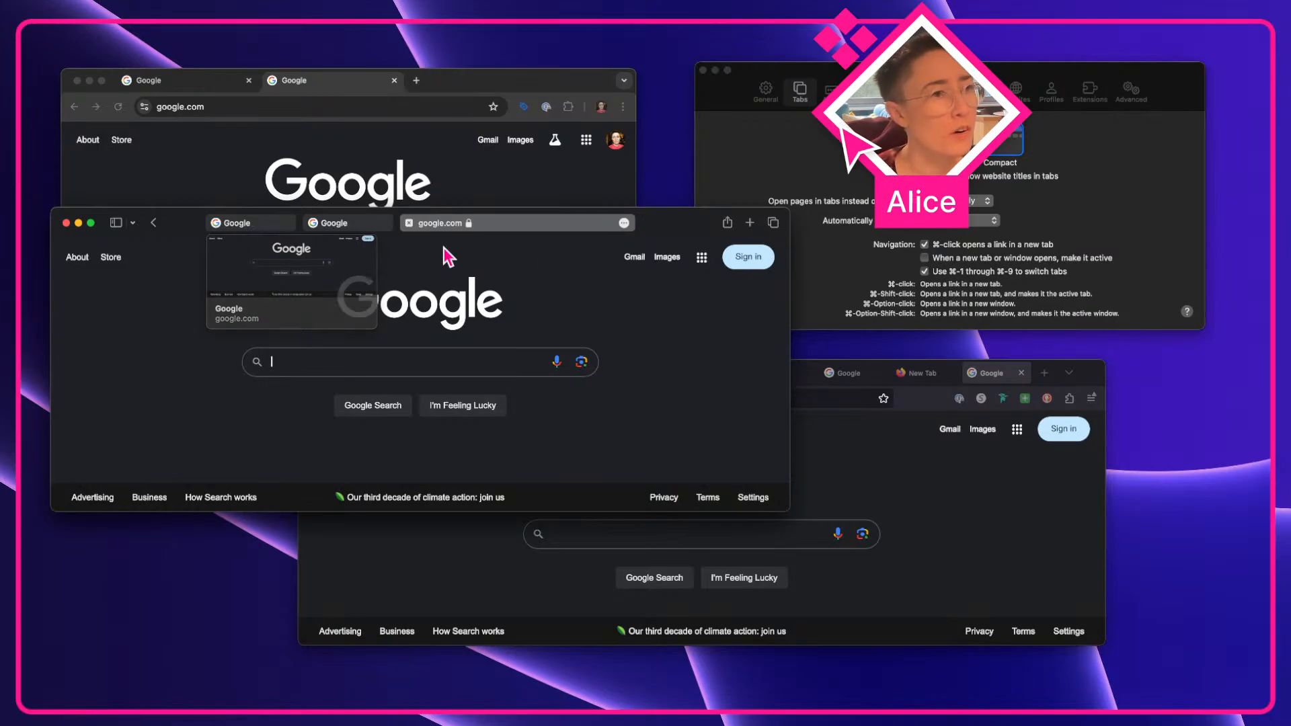
left_click_drag(672, 231, 717, 231)
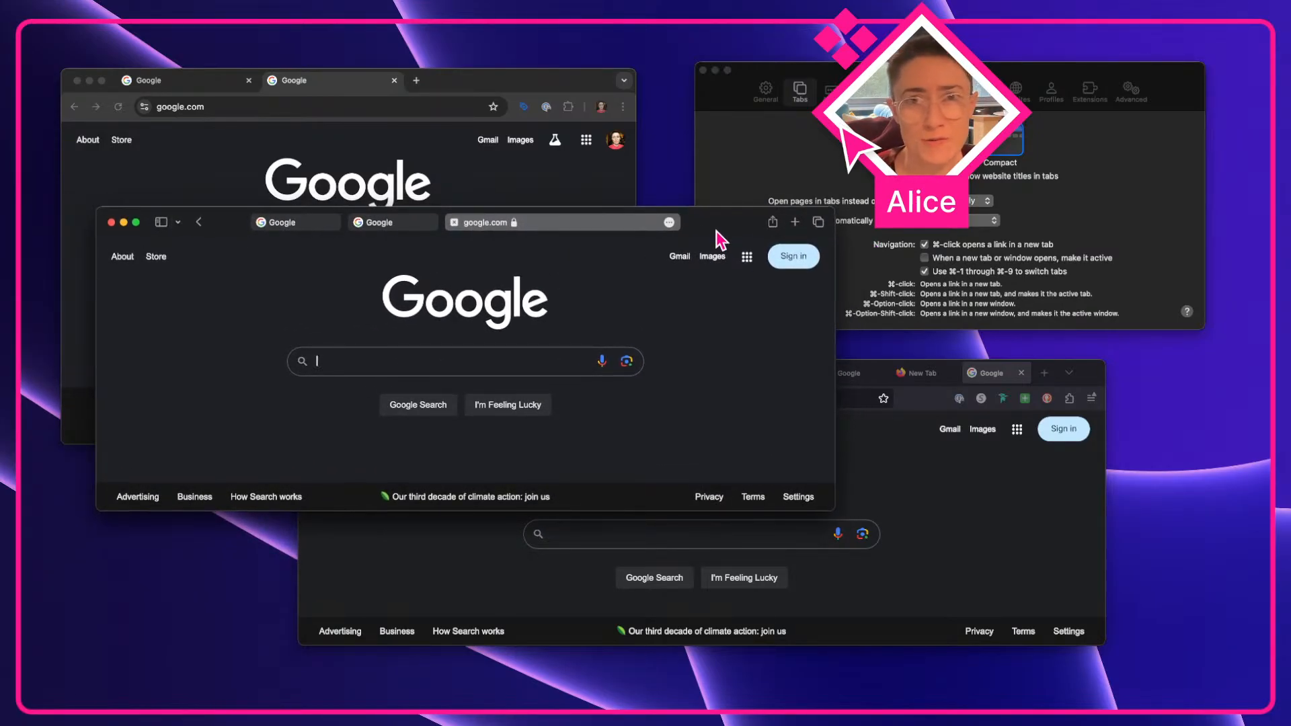
left_click_drag(717, 231, 713, 230)
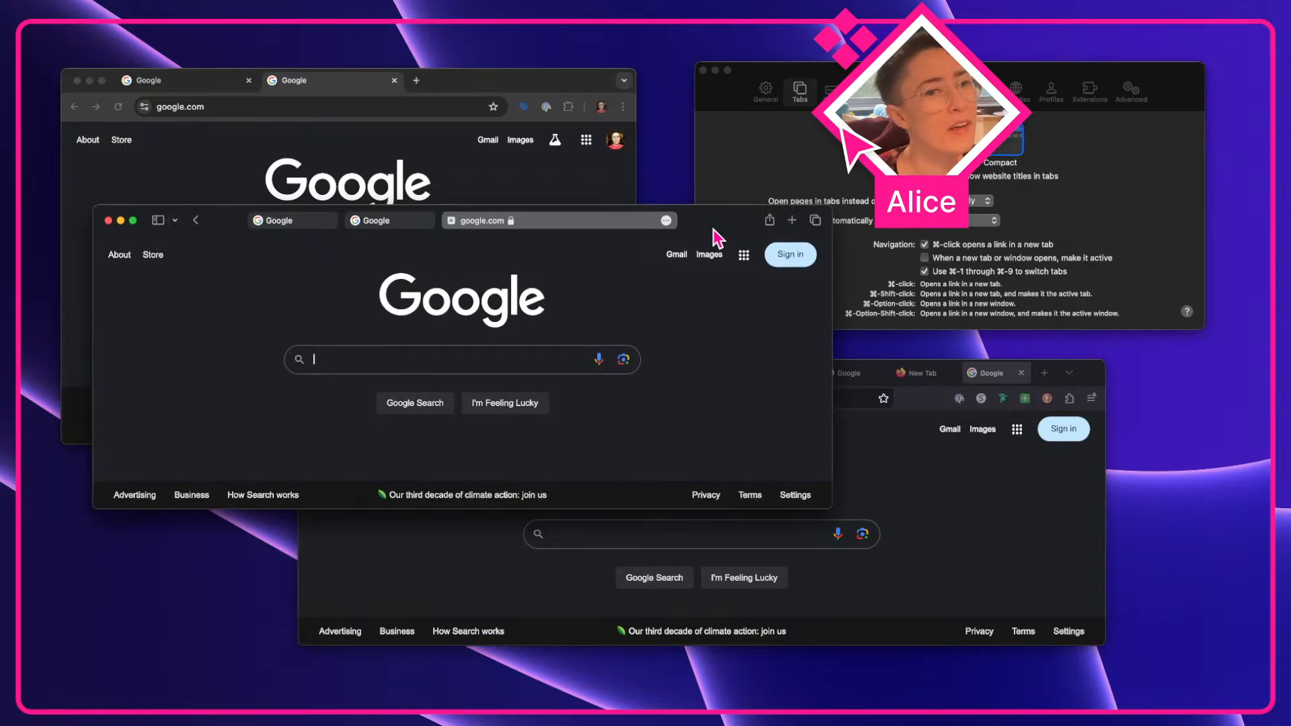
Move the Settings window lower and switch Safari's tab layout to Separate, then back to Compact
left_click(846, 156)
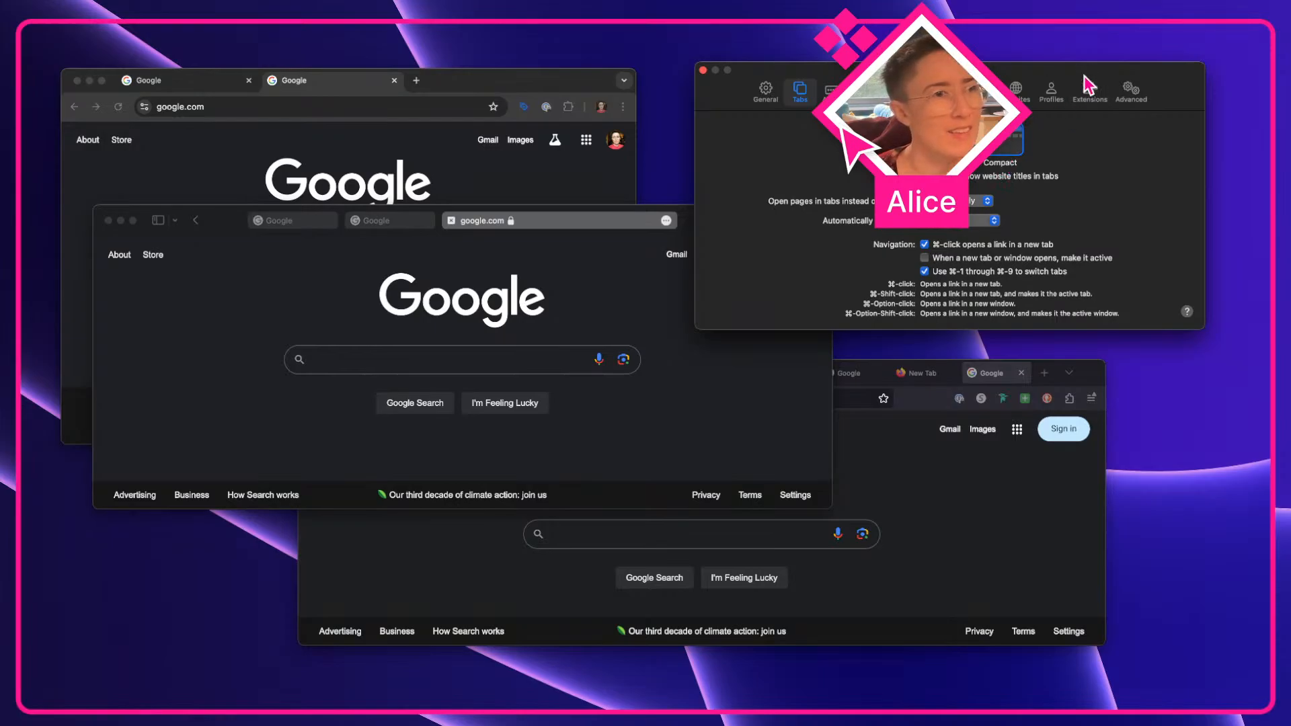
left_click_drag(1082, 70, 1096, 203)
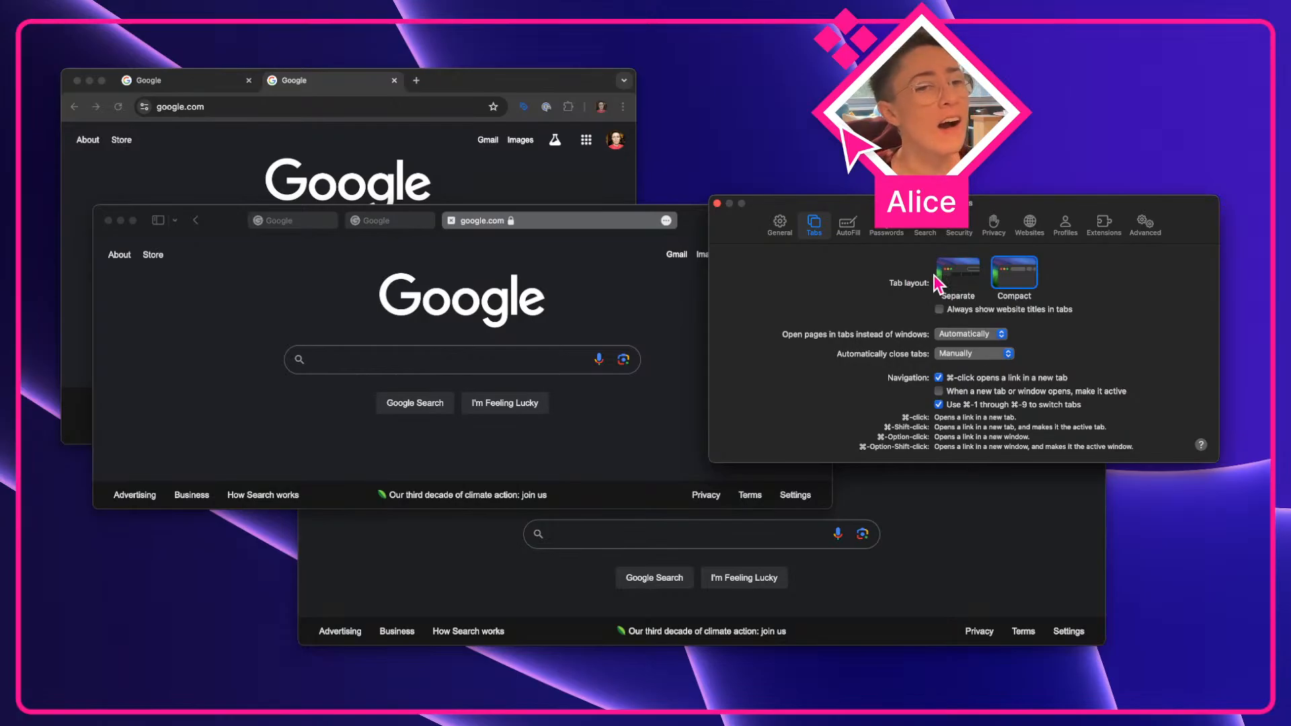
left_click(955, 288)
left_click(457, 290)
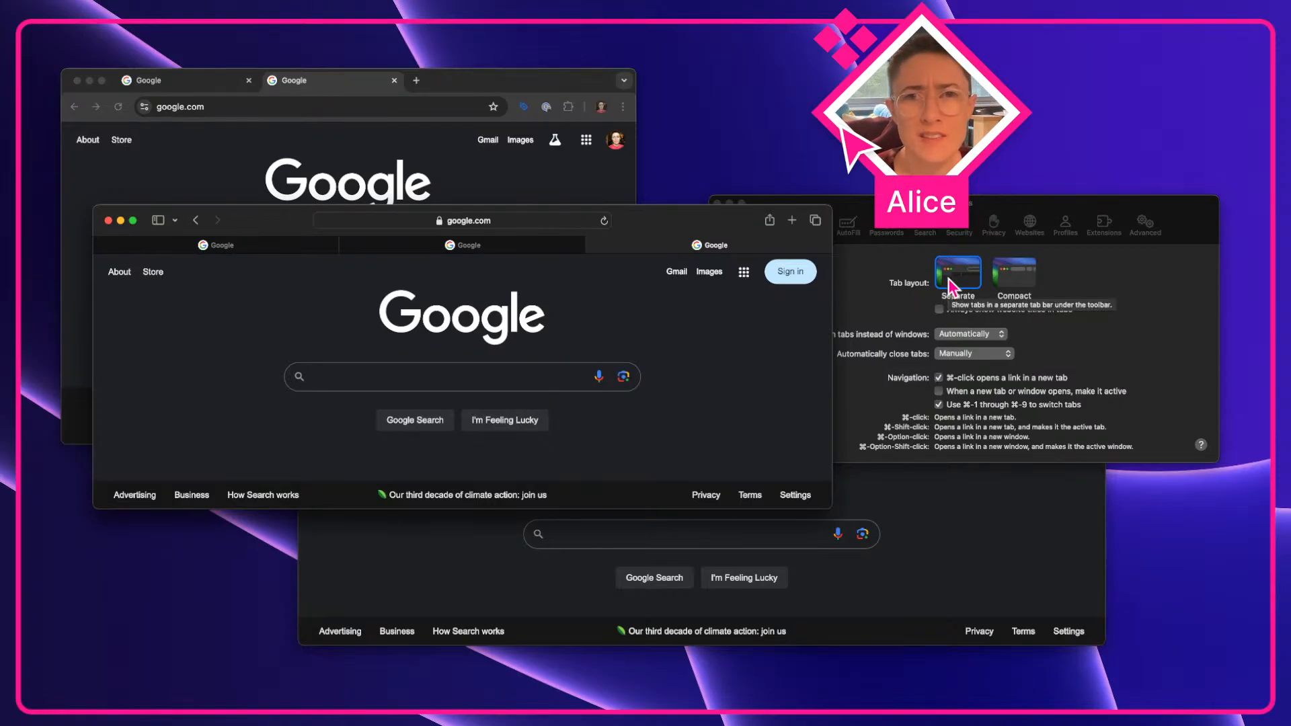
left_click(1104, 308)
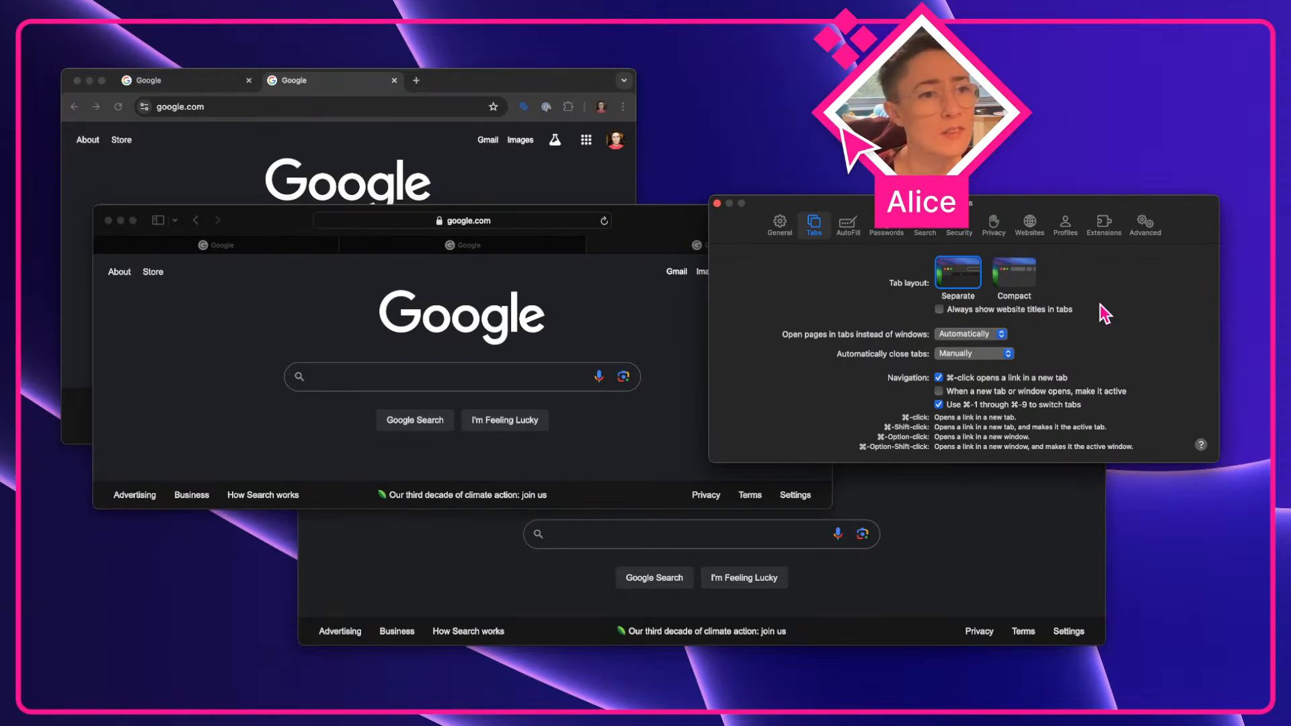
left_click(1011, 277)
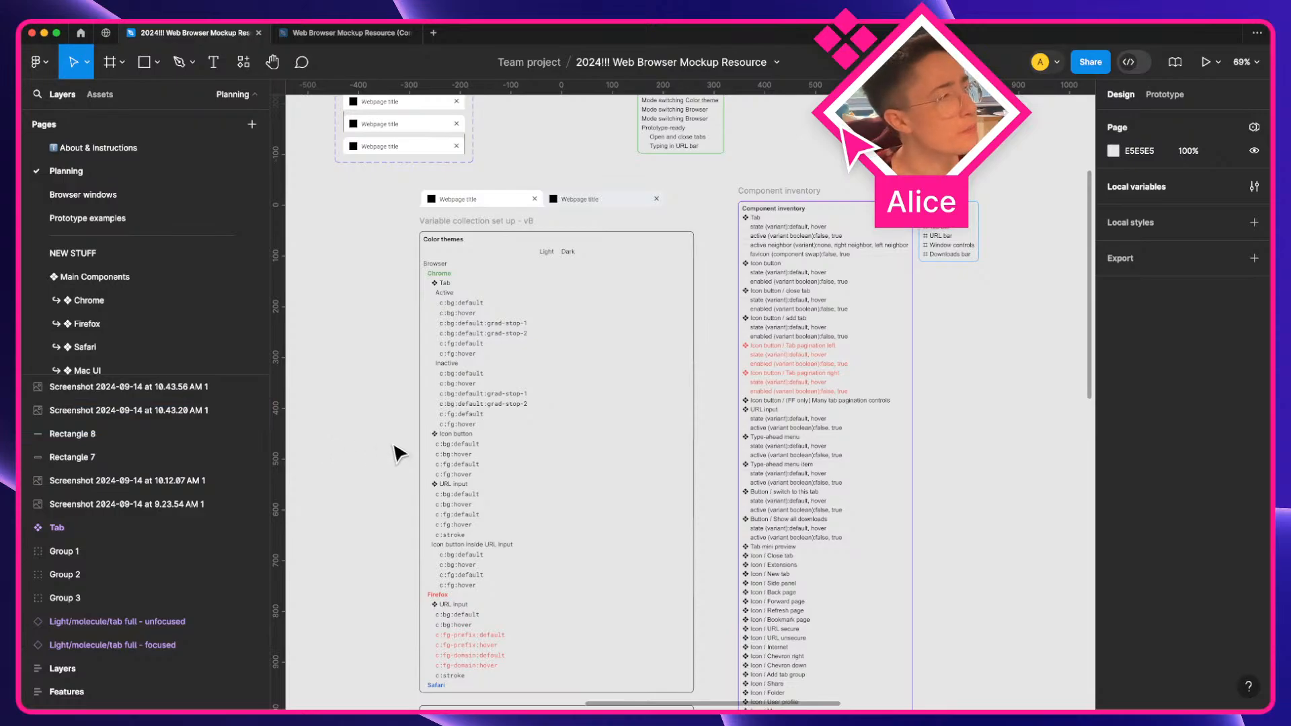
Scroll through the Color themes and Browsers variable lists on the Figma Planning page
scroll(441, 441, "down", 3)
scroll(441, 443, "up", 2)
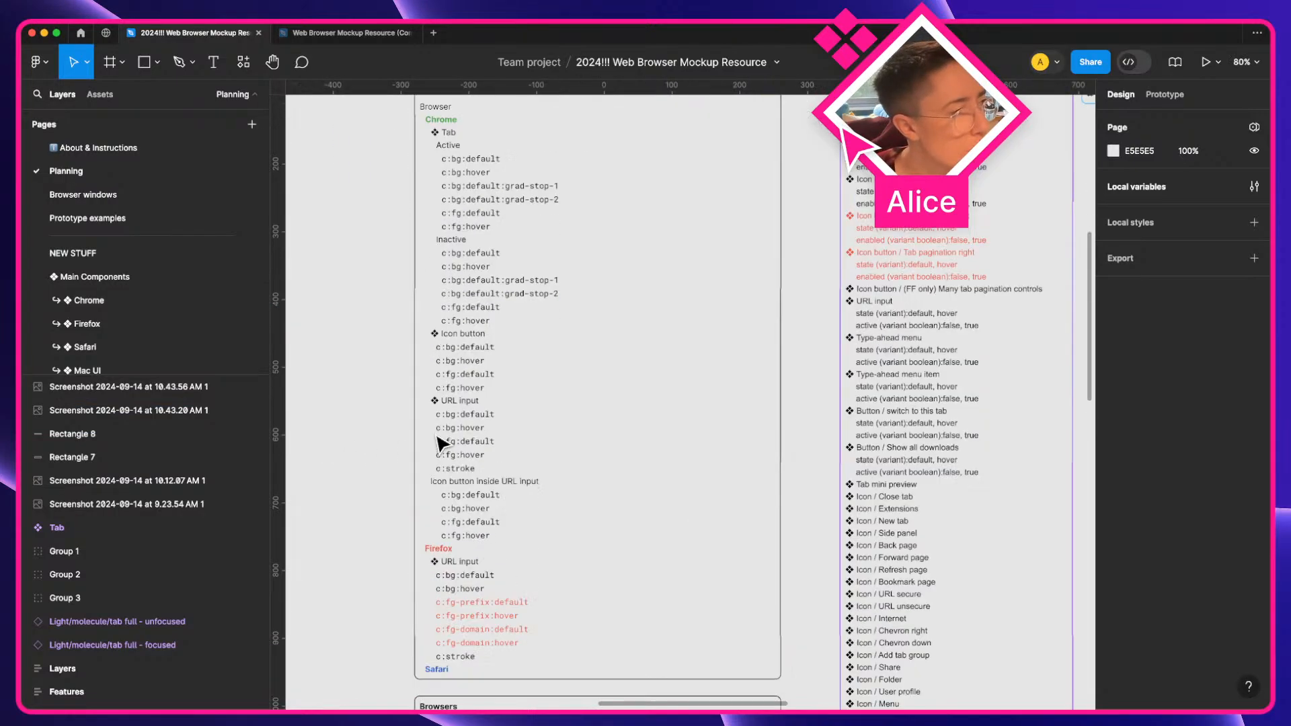
scroll(441, 442, "down", 1)
scroll(462, 417, "up", 3)
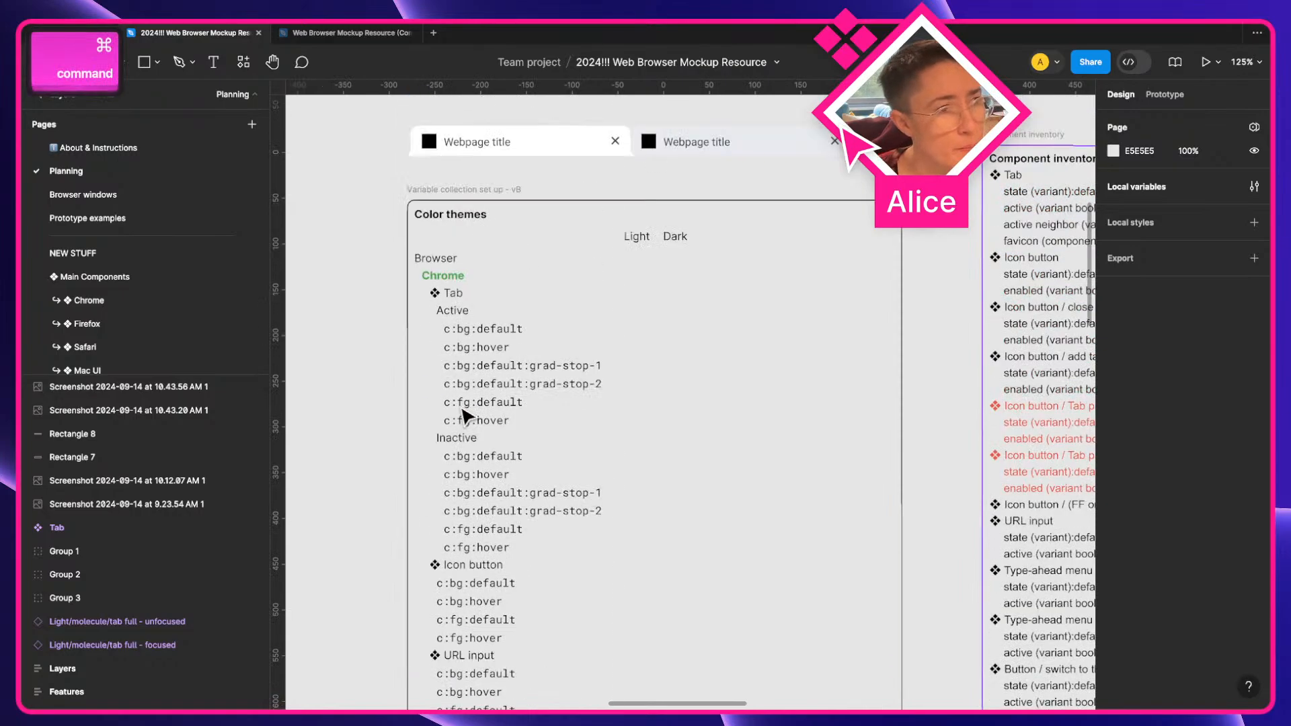
scroll(464, 416, "down", 5)
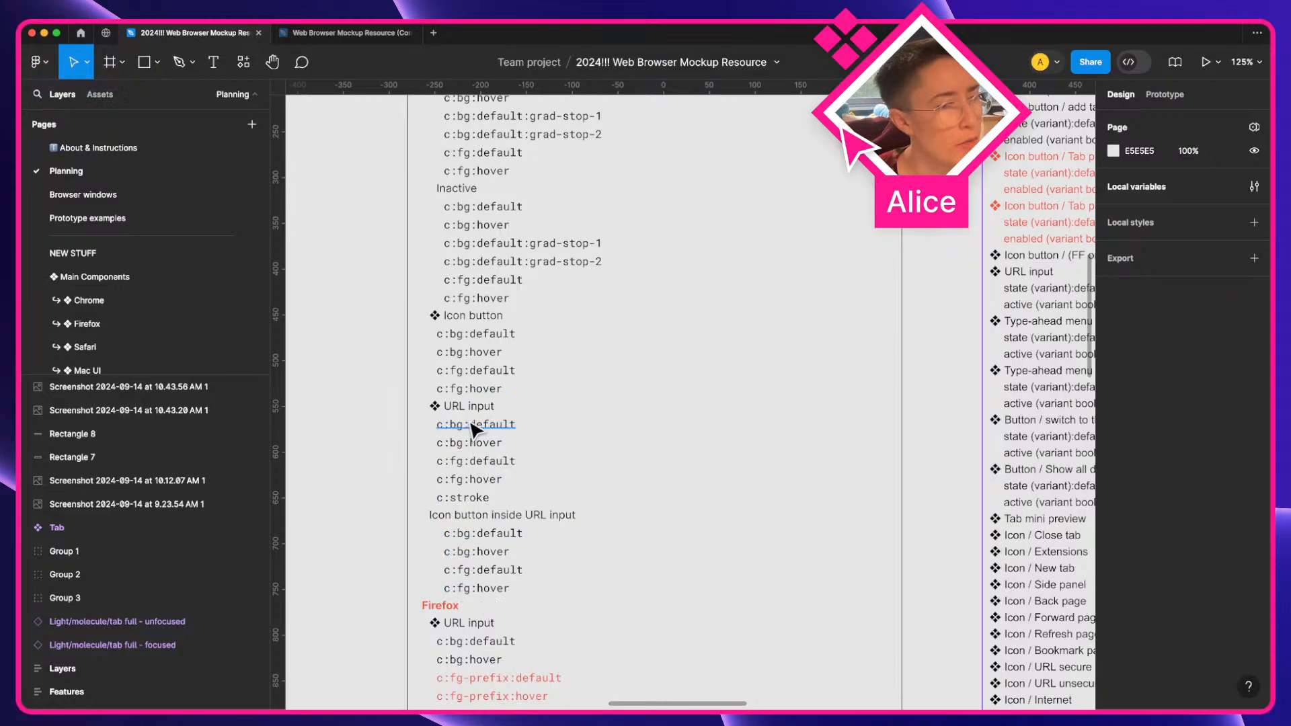
scroll(464, 425, "up", 5)
scroll(461, 419, "down", 15)
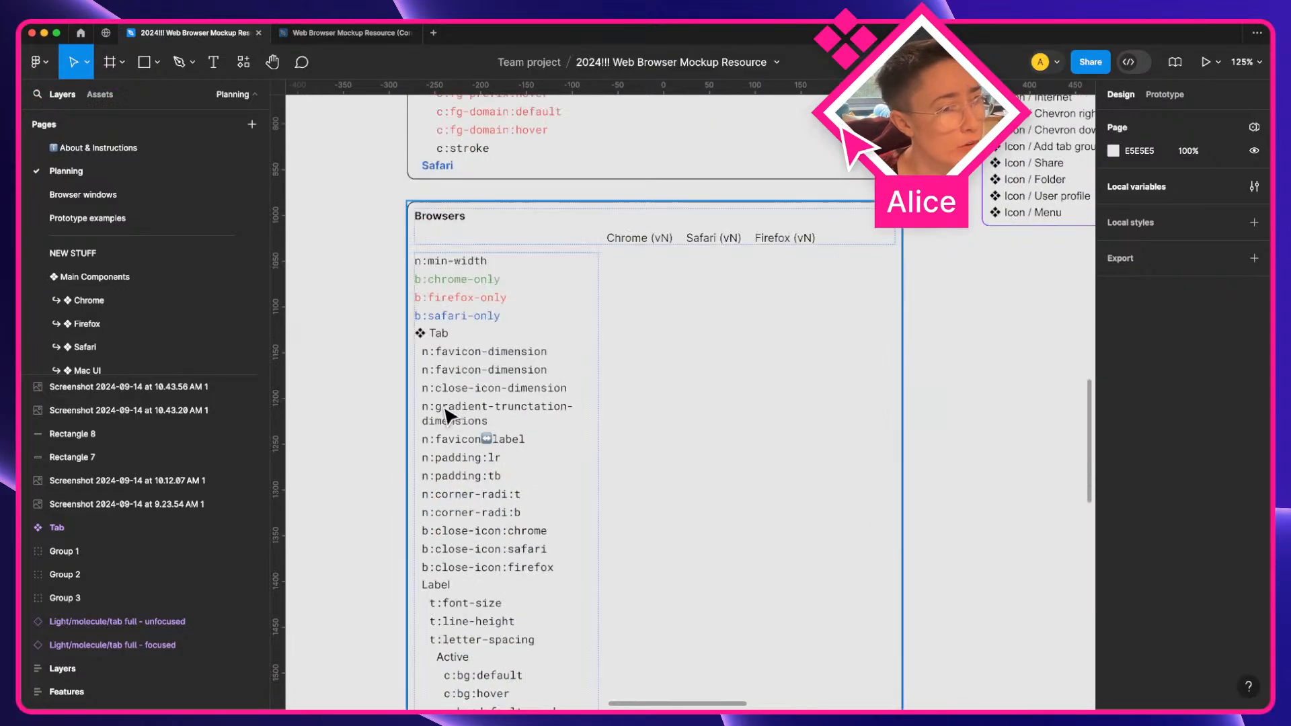
key("super")
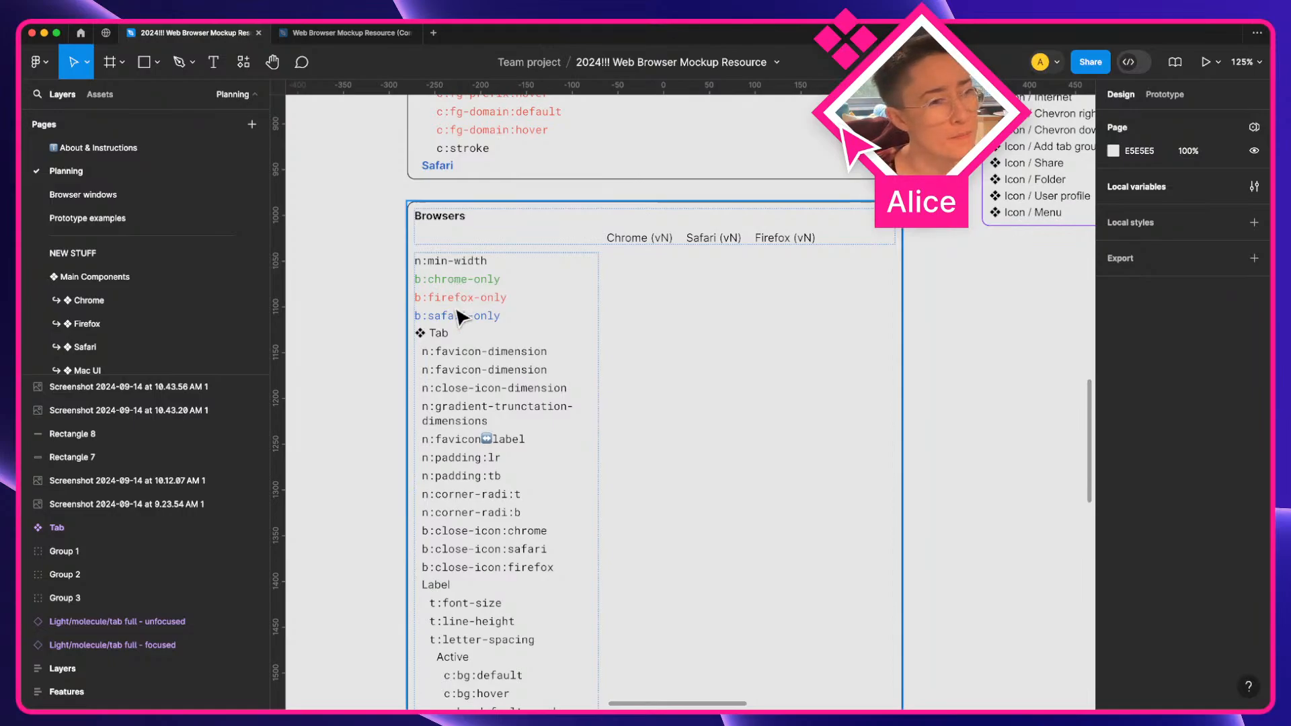
key("super")
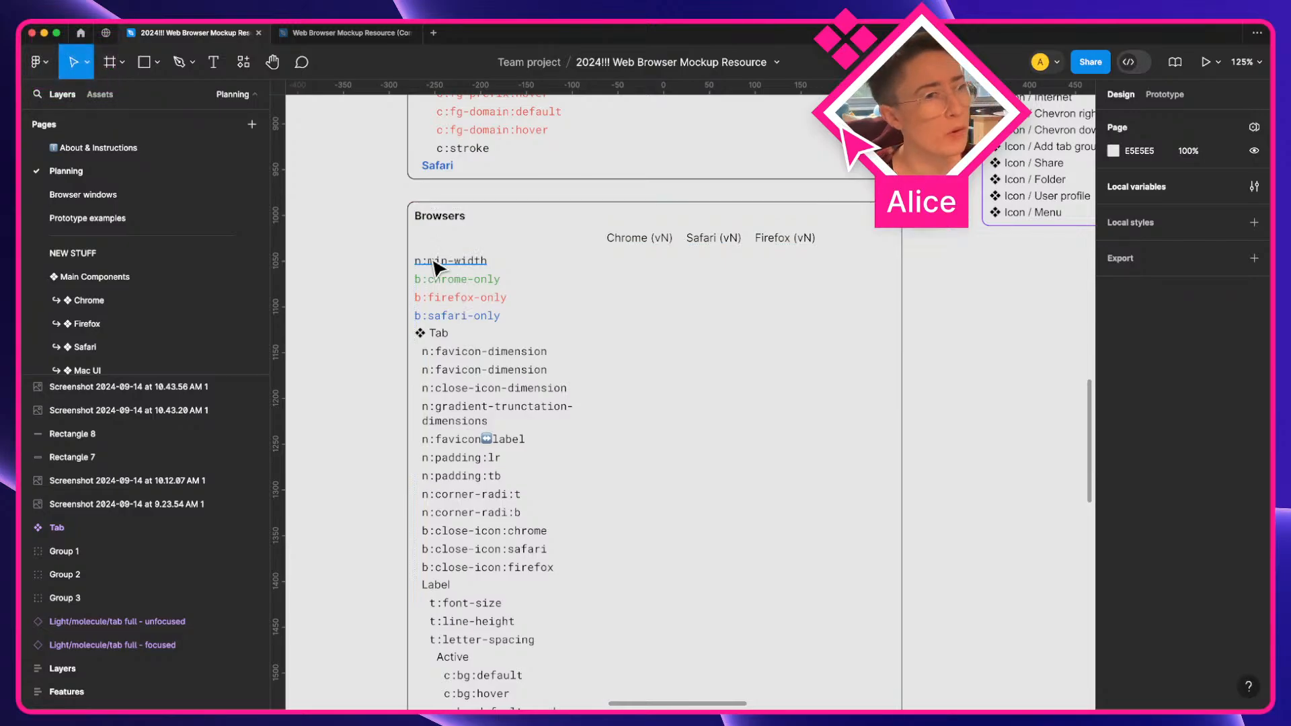
scroll(669, 294, "up", 3)
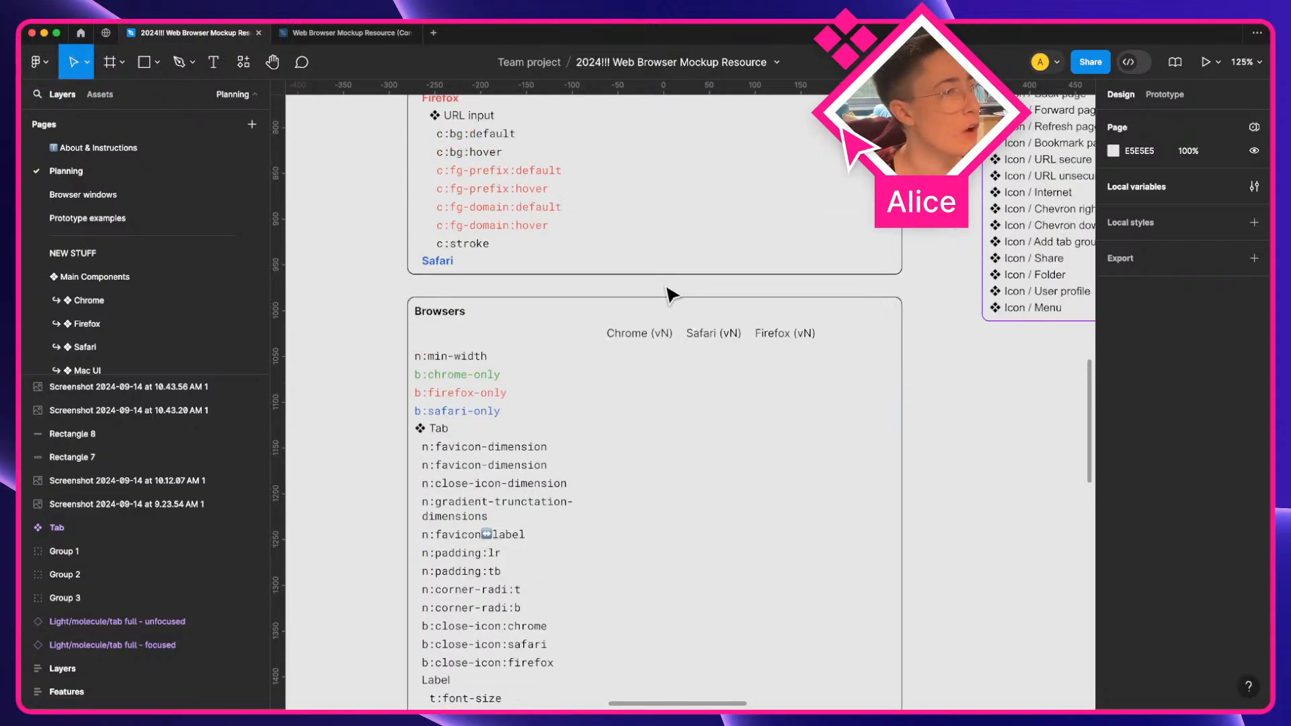
Review the Chrome and Firefox variable entries in the Color themes collection
key("a")
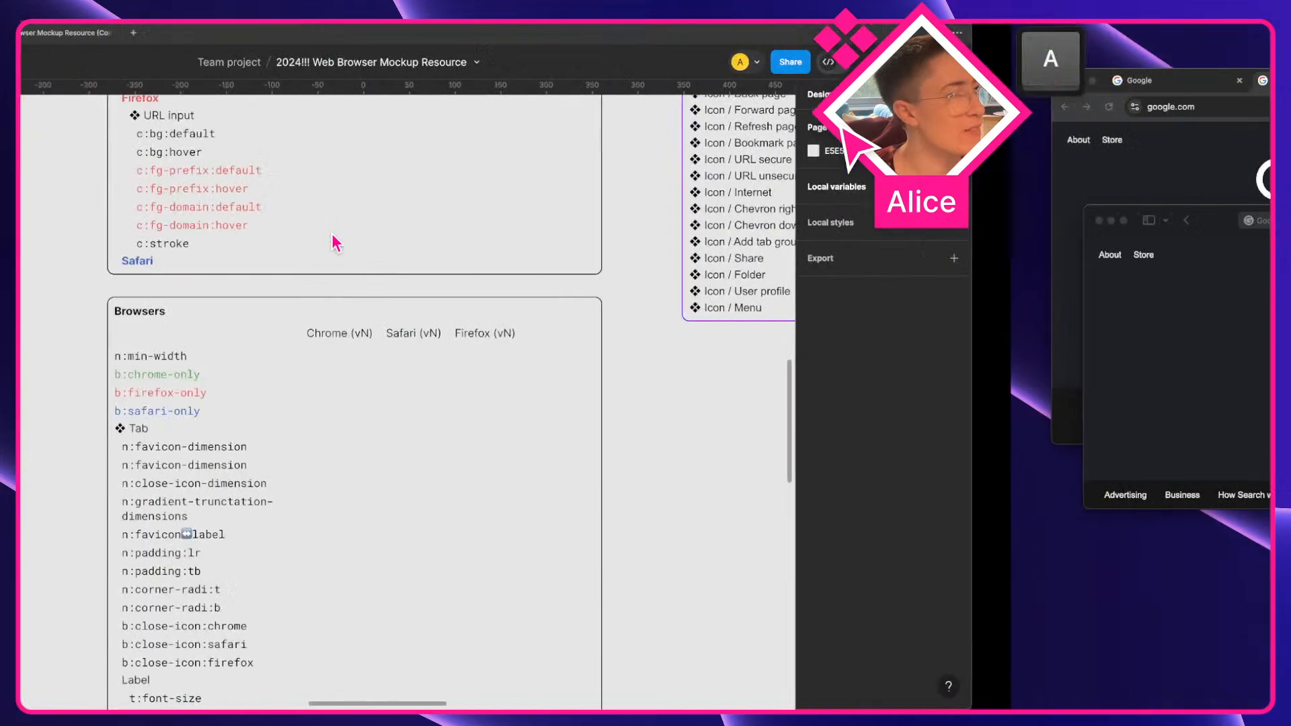
scroll(466, 343, "up", 4)
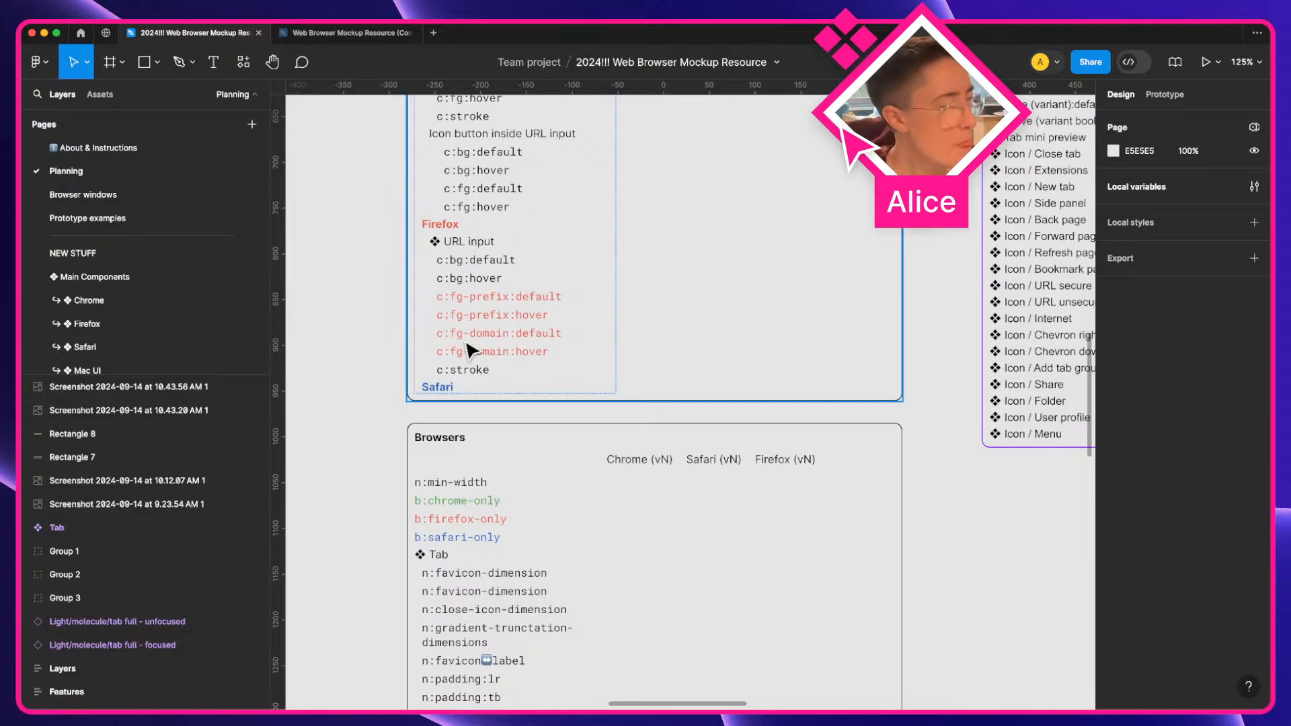
scroll(471, 350, "up", 10)
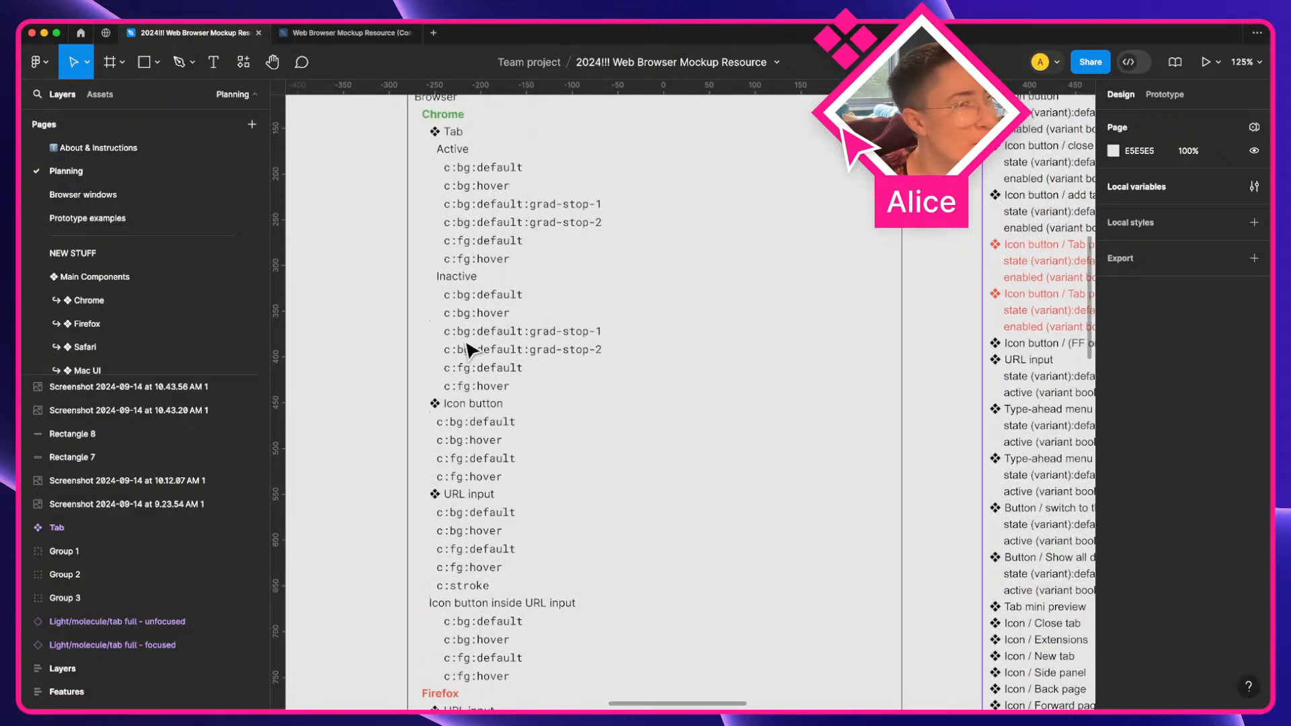
scroll(471, 350, "up", 3)
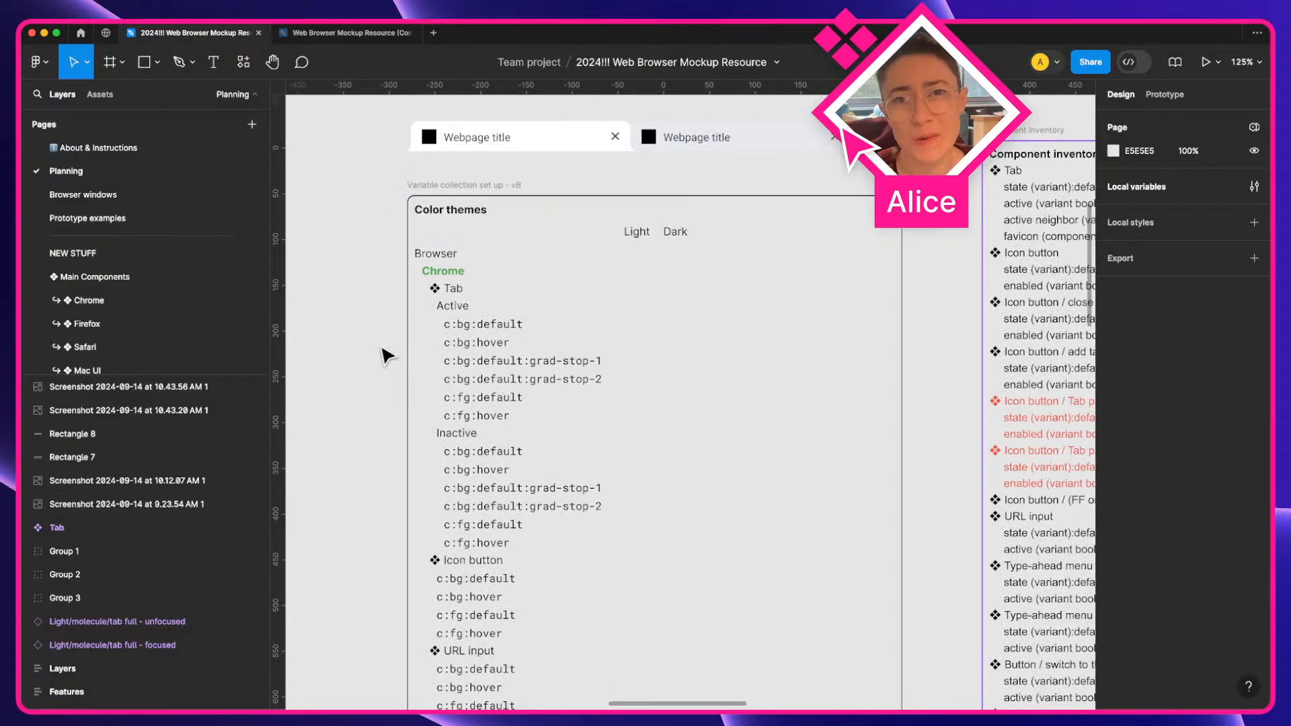
scroll(387, 357, "down", 1)
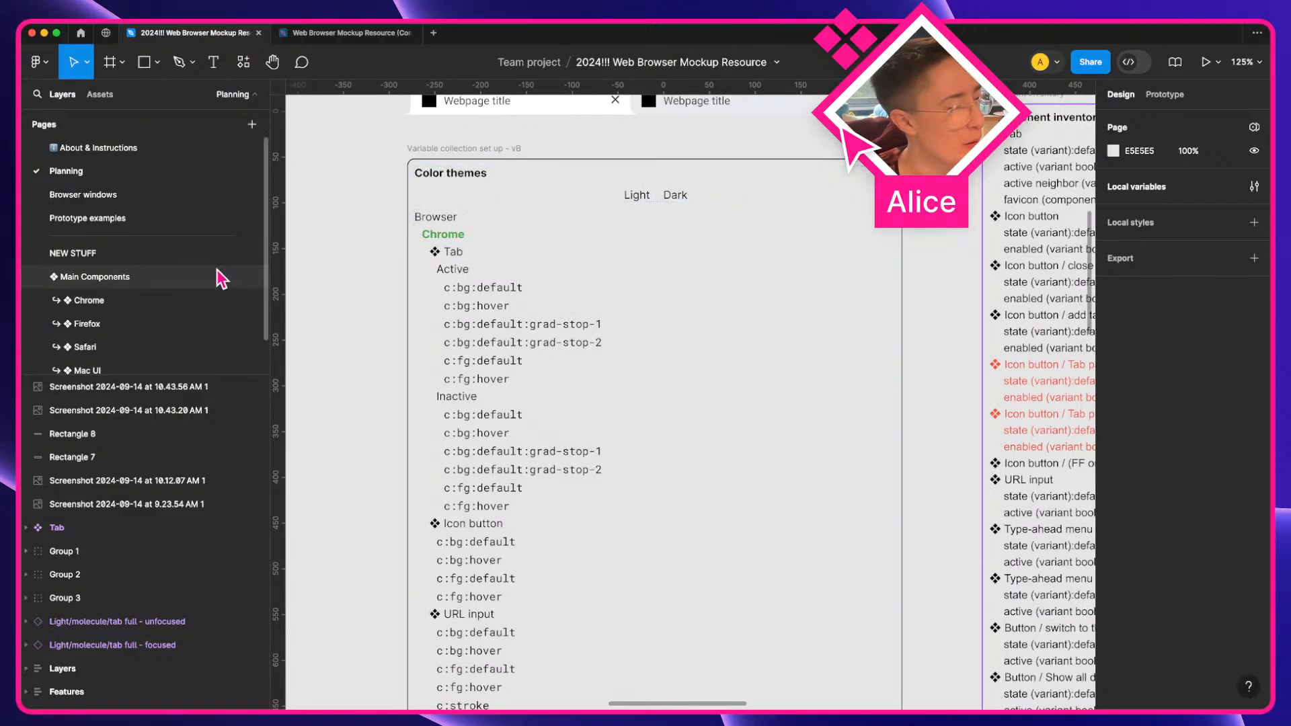
scroll(431, 397, "down", 1)
scroll(449, 424, "down", 5)
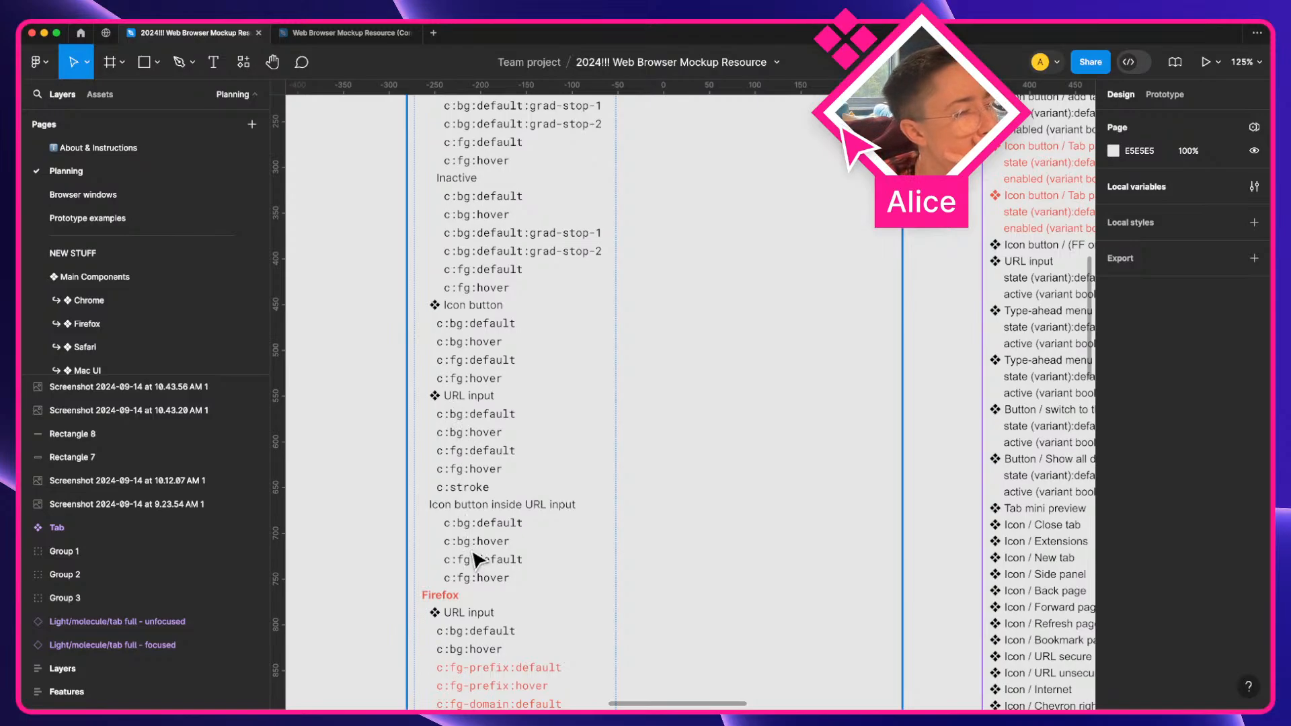
scroll(476, 559, "down", 2)
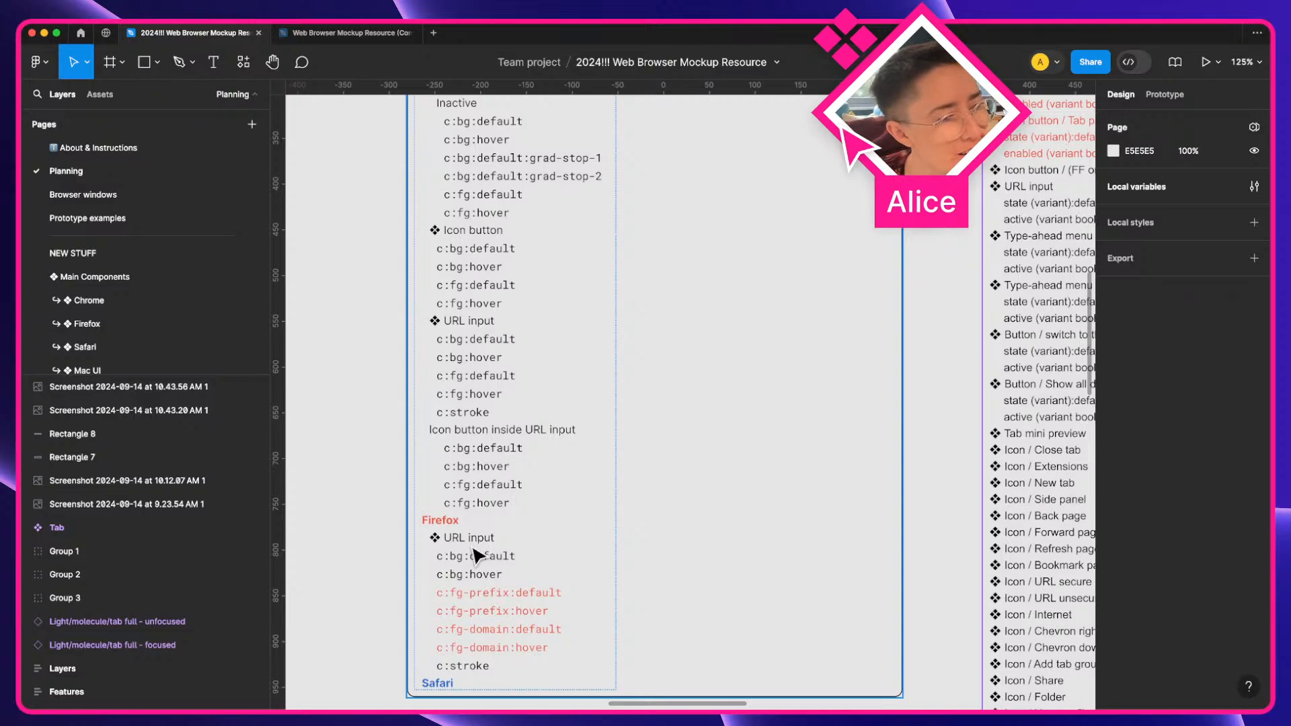
scroll(474, 555, "down", 5)
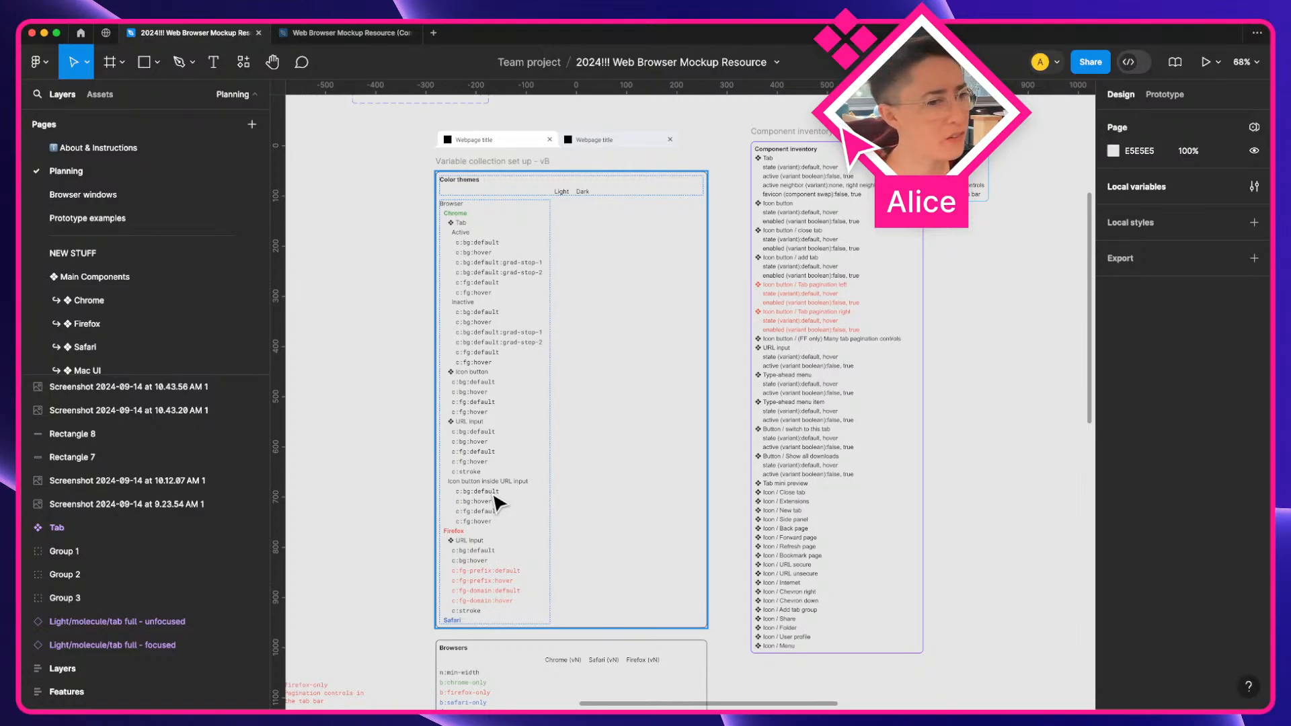
scroll(485, 518, "down", 2)
scroll(485, 518, "left", 1)
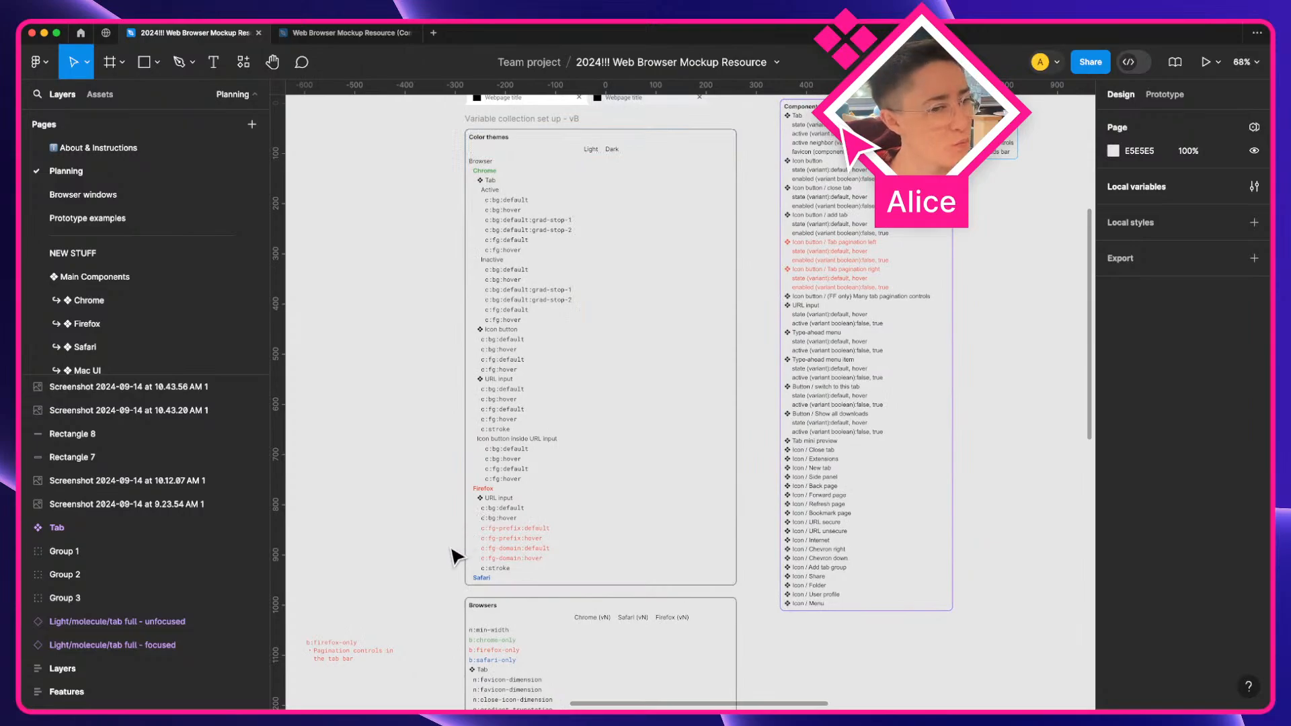
scroll(493, 484, "up", 5)
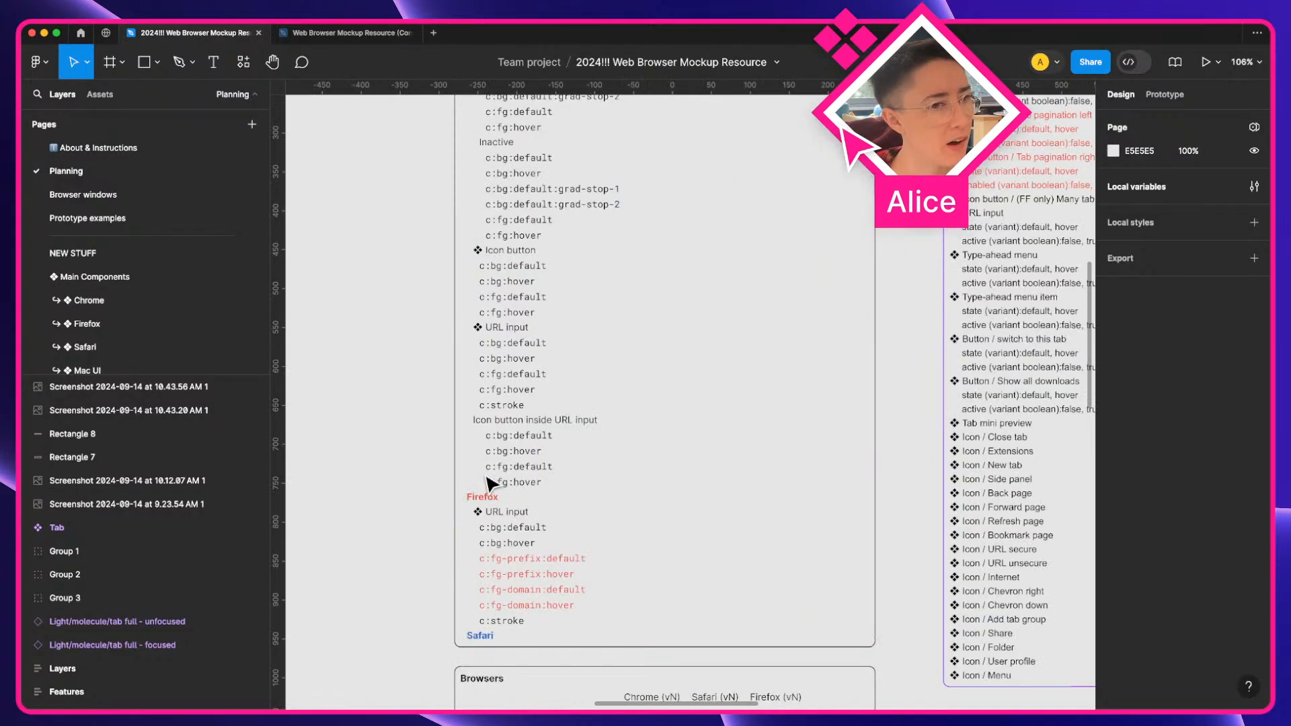
Pan to the browser window screenshots to compare the Safari and Firefox tab bars in the mockup file
key("a")
key("super")
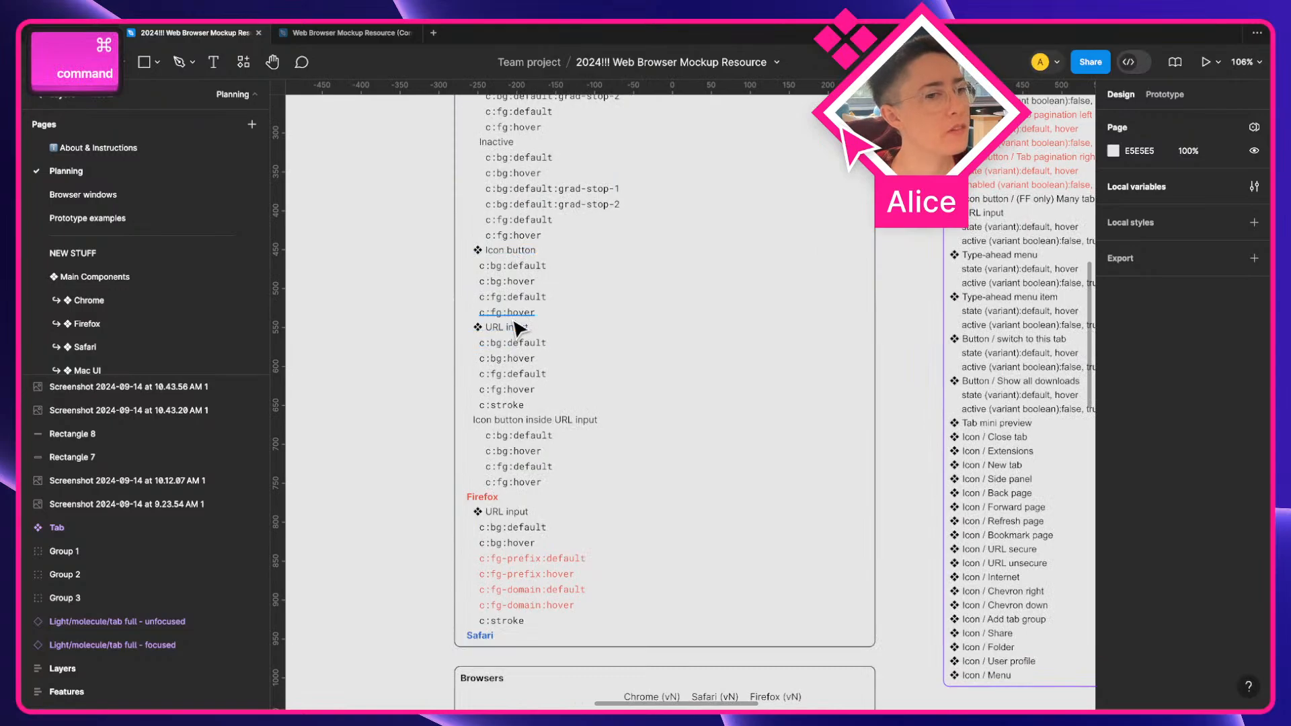
scroll(578, 511, "right", 4)
scroll(599, 564, "right", 20)
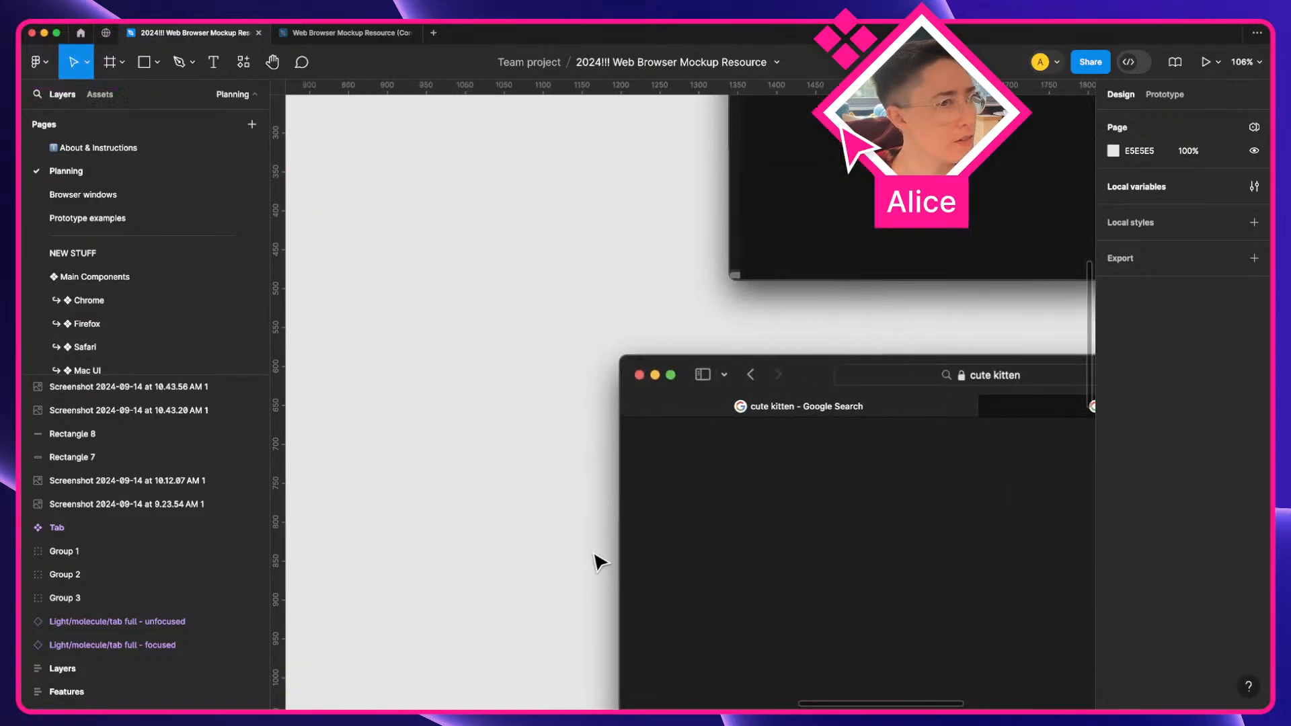
scroll(691, 397, "right", 3)
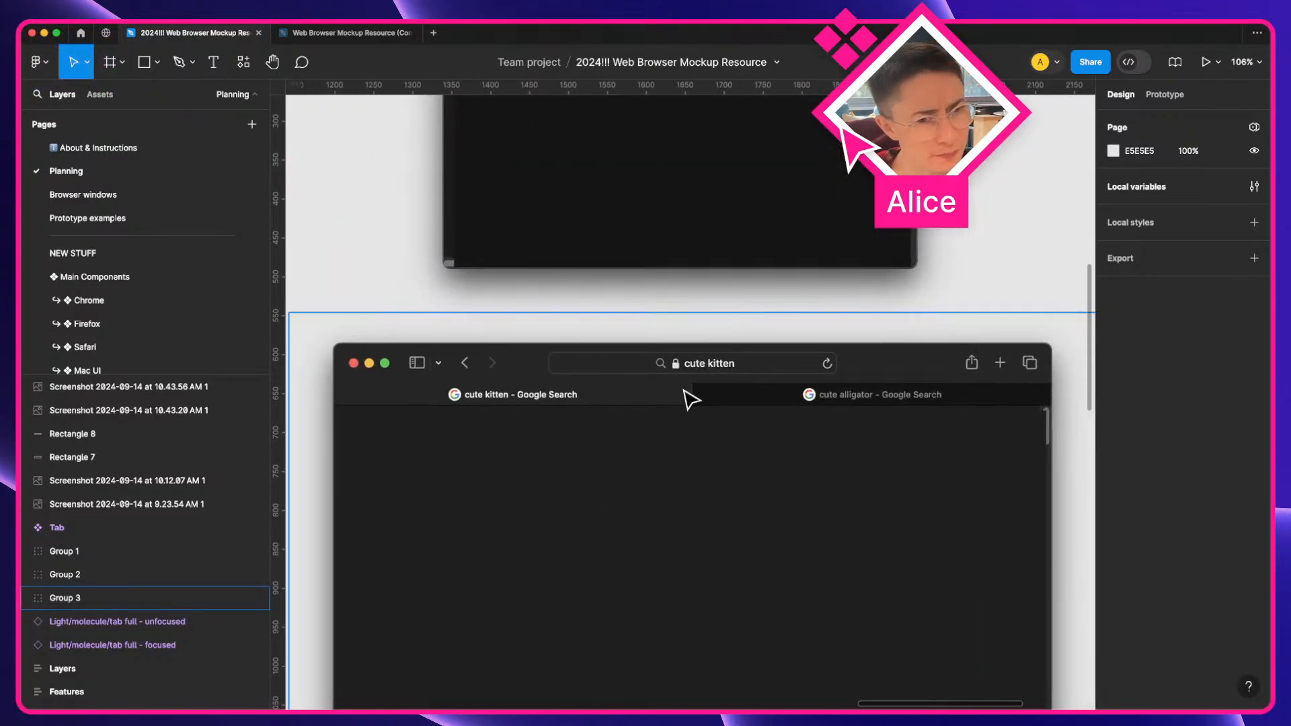
scroll(692, 398, "down", 2)
key("a")
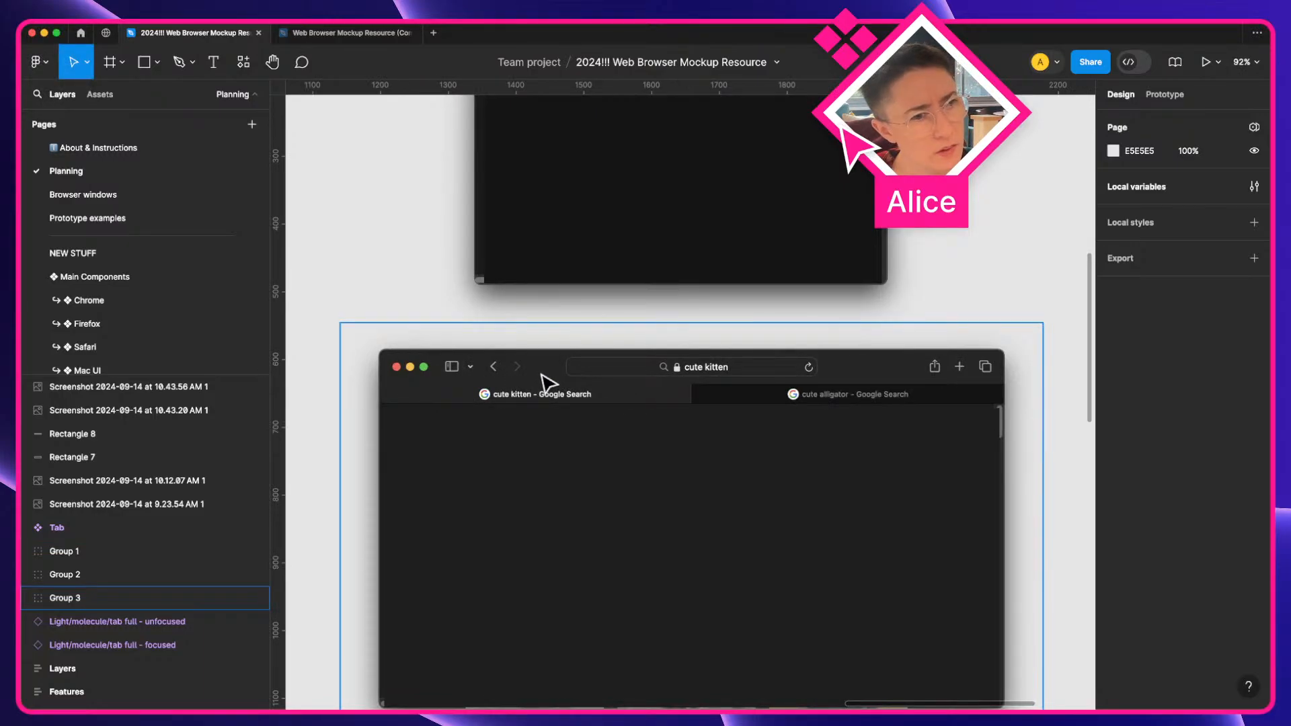
scroll(548, 383, "up", 10)
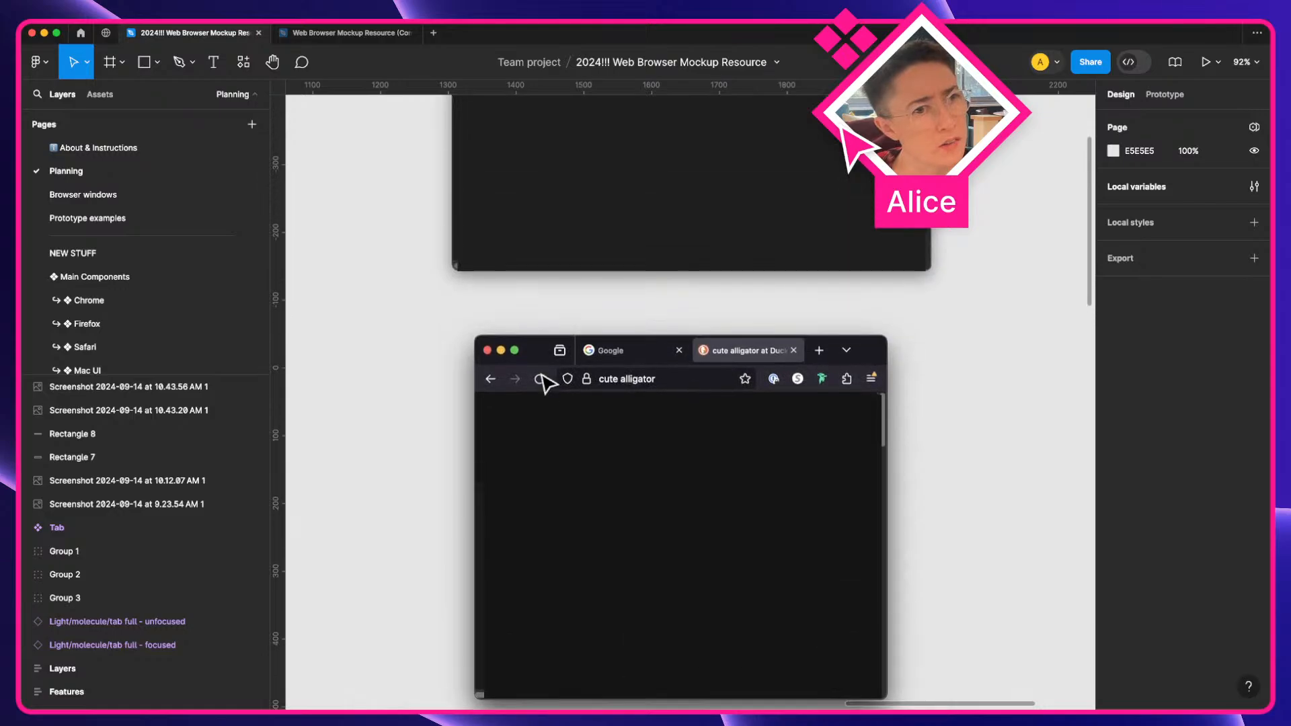
scroll(546, 377, "up", 6)
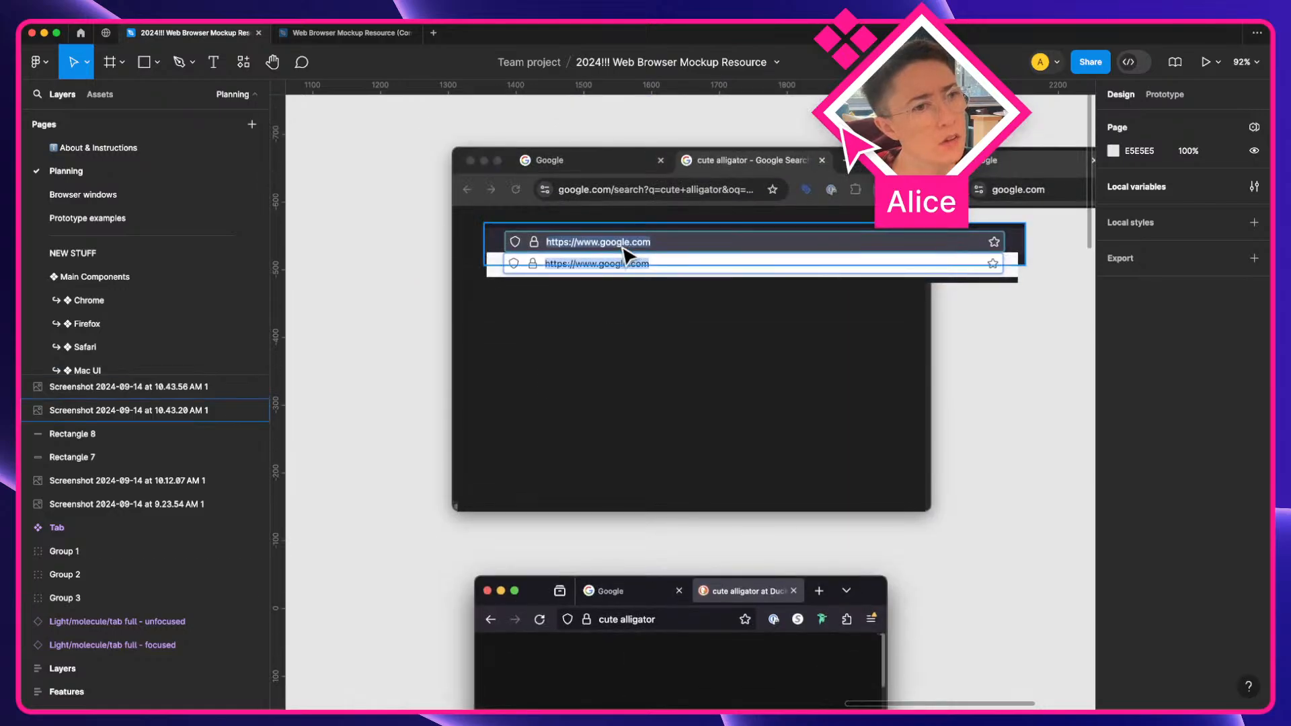
Examine the Chrome and Firefox URL input variables in the Color themes variable list on the Planning page
scroll(624, 256, "up", 5)
key("space")
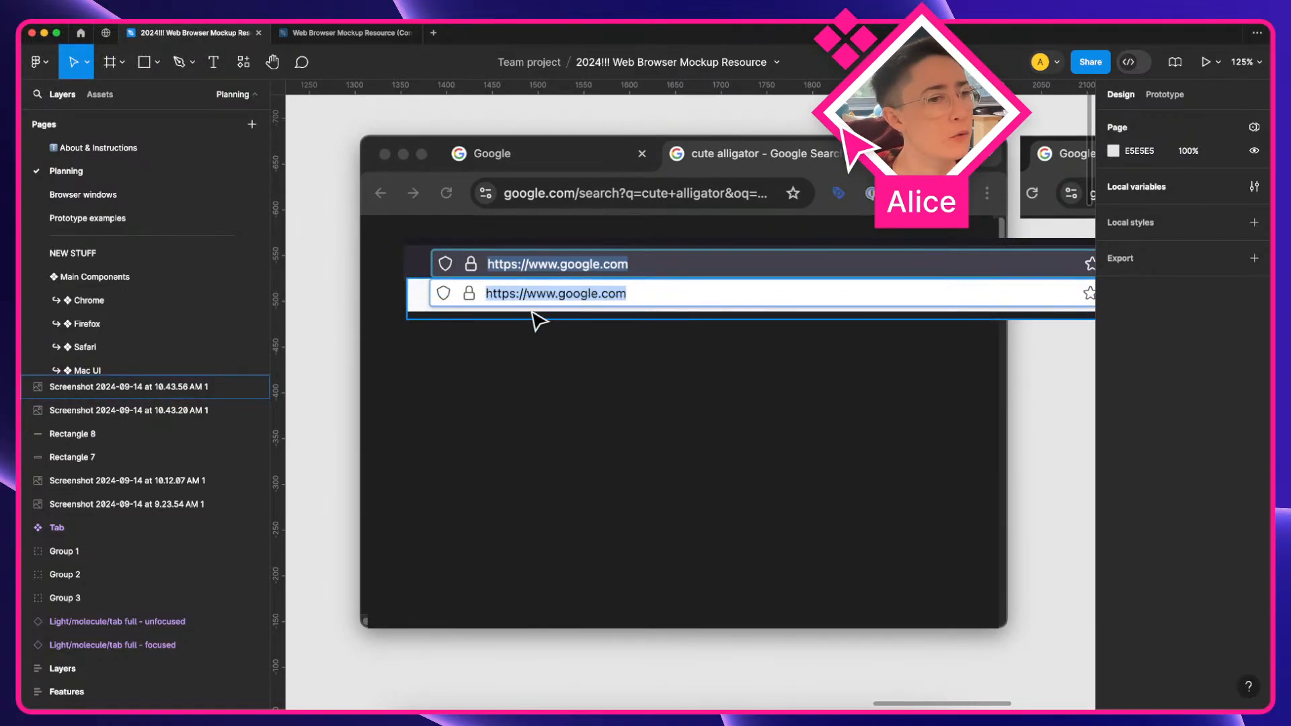
scroll(528, 311, "left", 20)
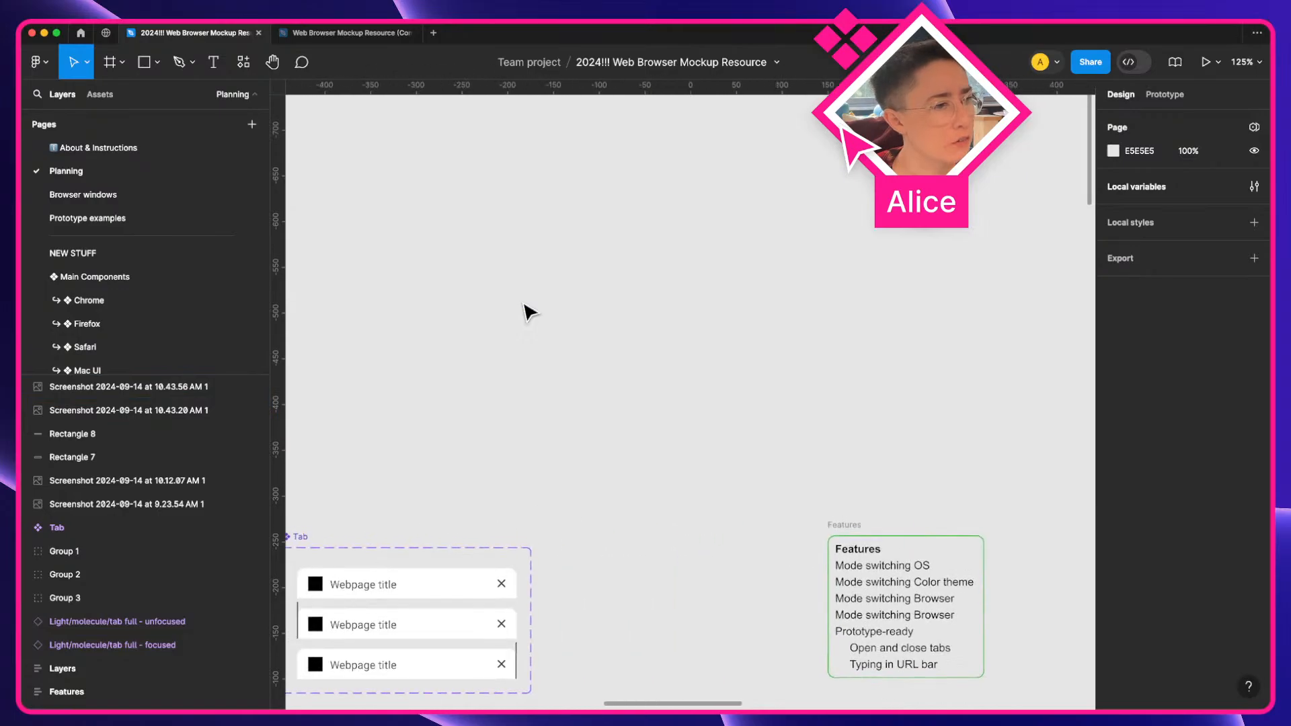
scroll(528, 312, "right", 10)
scroll(528, 311, "down", 8)
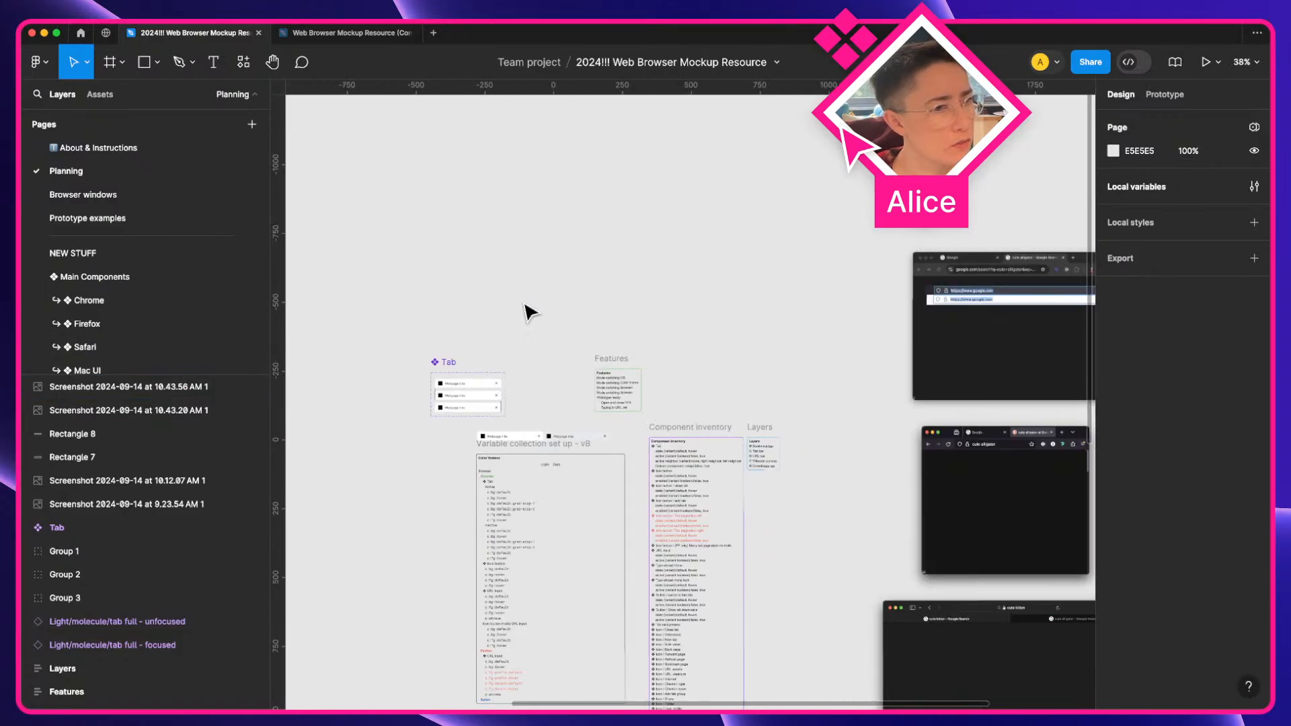
key("a")
key("shift+2")
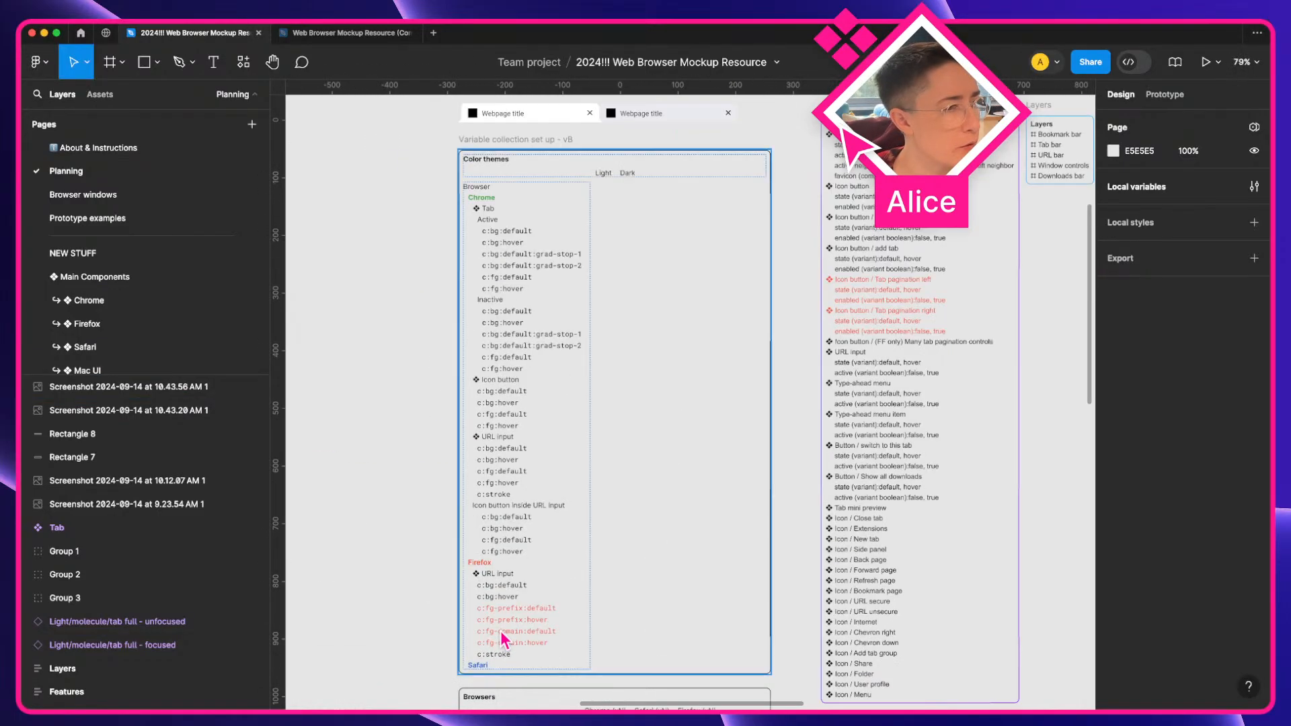
scroll(461, 337, "up", 5)
scroll(461, 338, "up", 1)
scroll(572, 565, "down", 2)
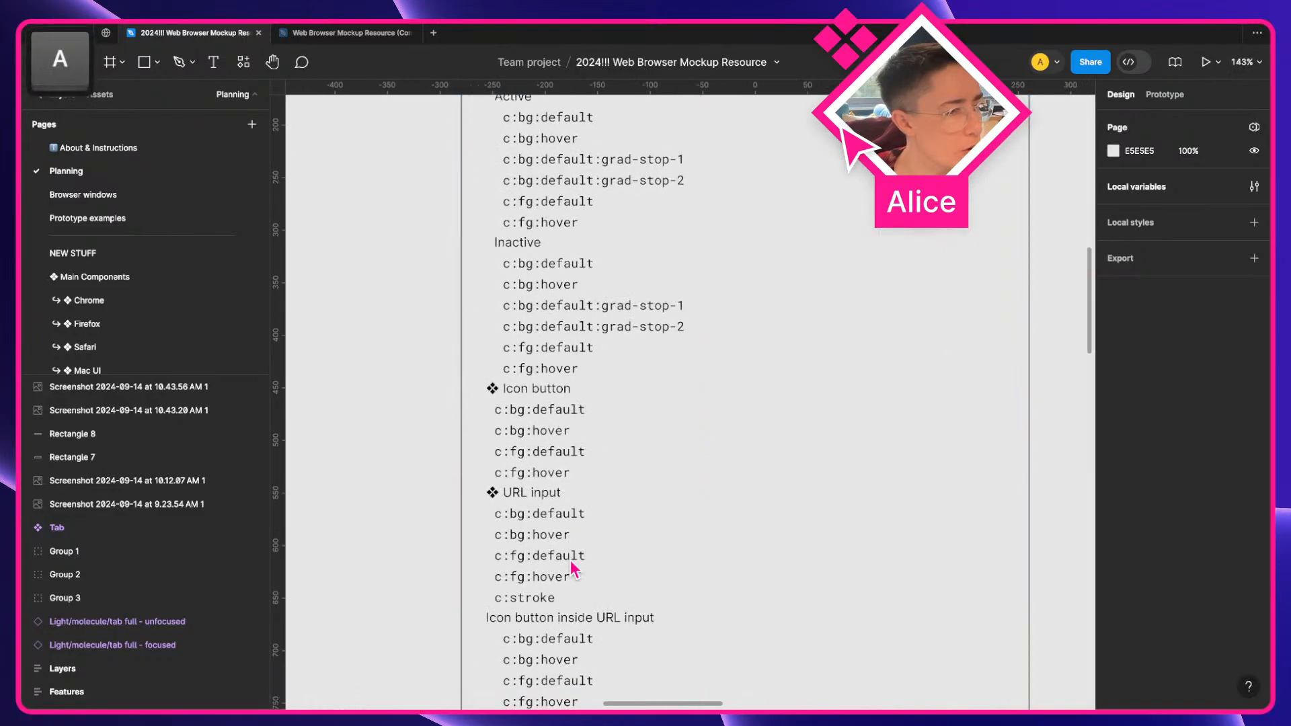
key("super")
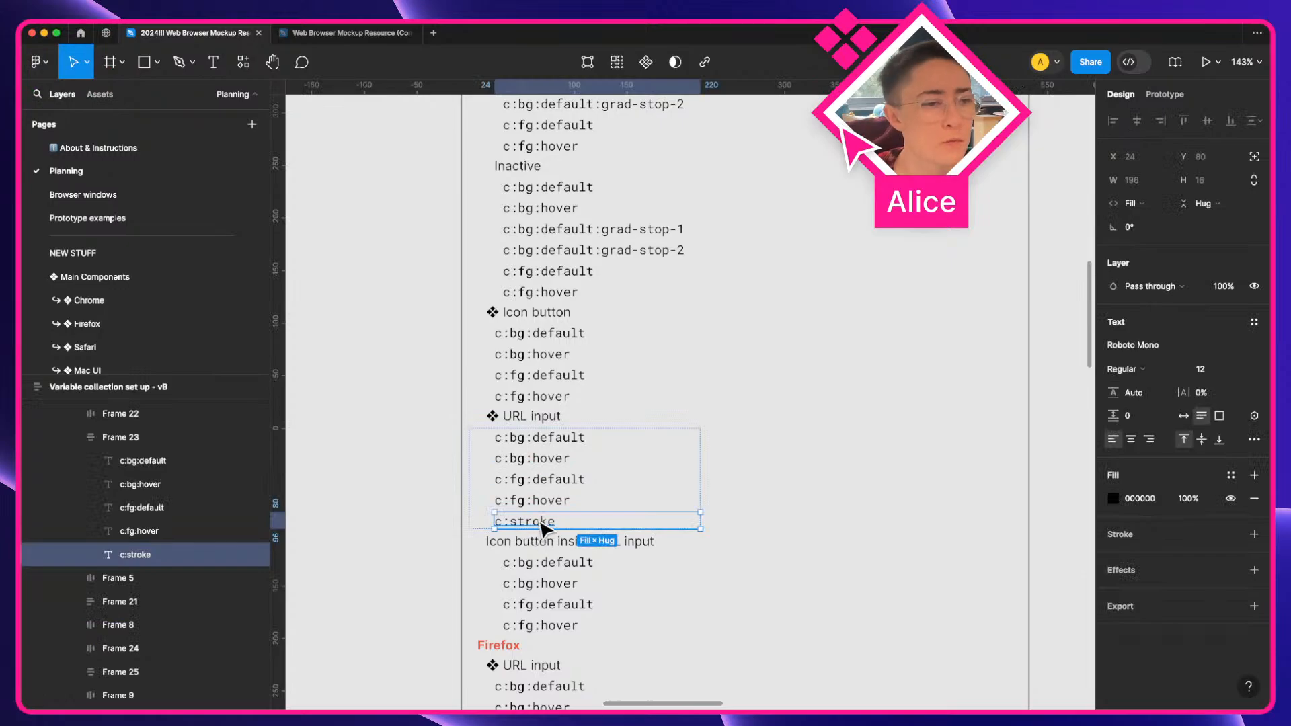
scroll(549, 528, "down", 5)
scroll(550, 531, "down", 1)
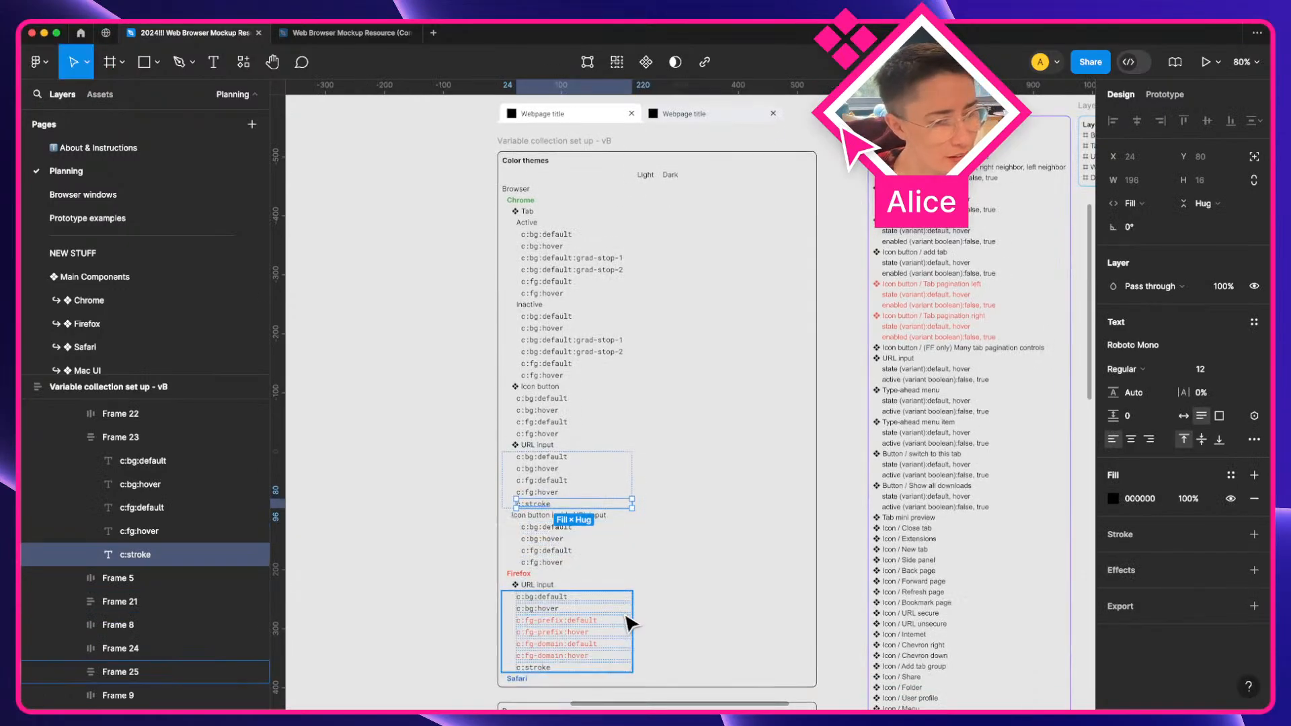
scroll(627, 617, "up", 3)
scroll(628, 622, "down", 2)
key("super")
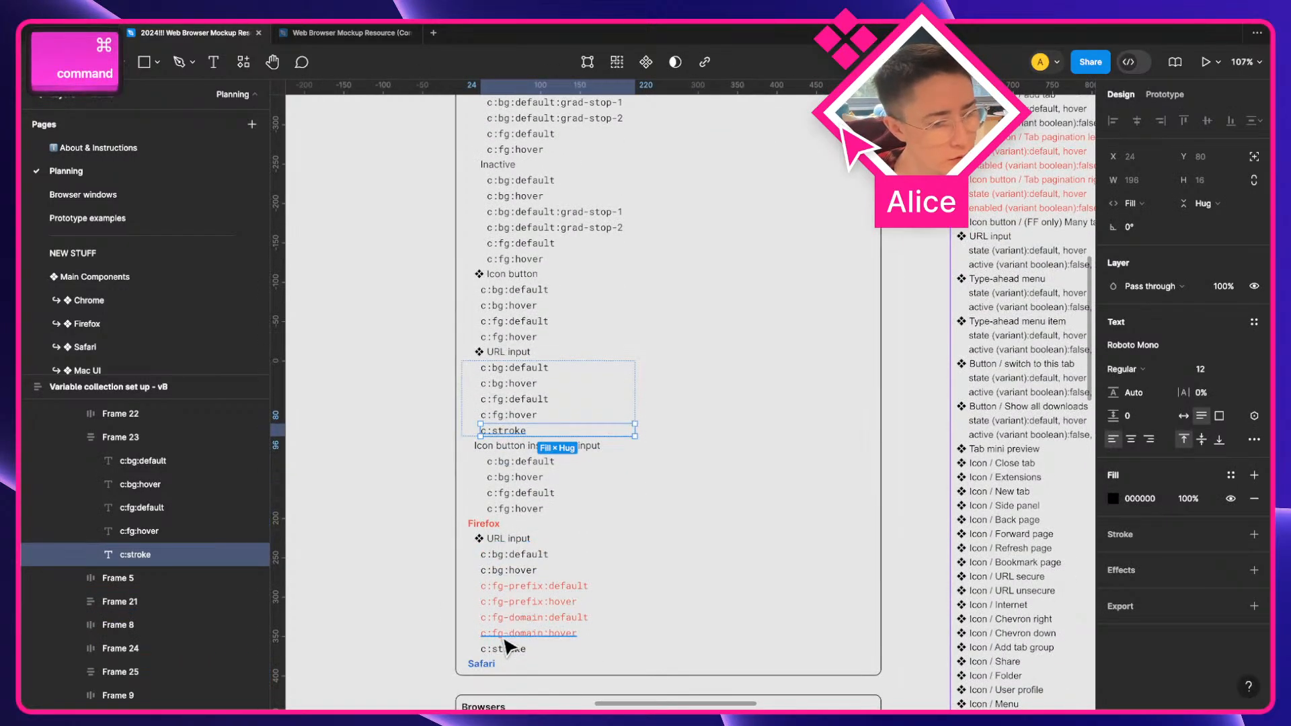
Select the Firefox URL input variable frames to inspect them, then deselect and scroll through the list
left_click(476, 541)
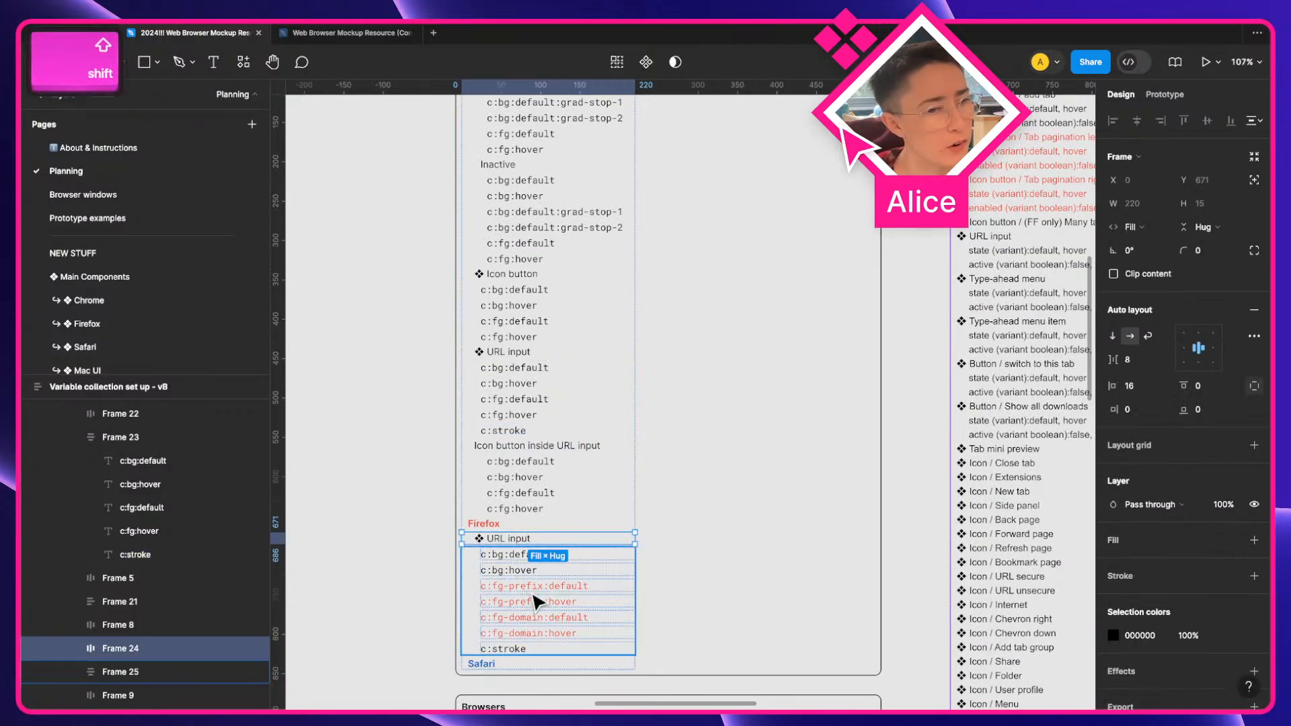
left_click(527, 617, "shift")
scroll(527, 616, "down", 3)
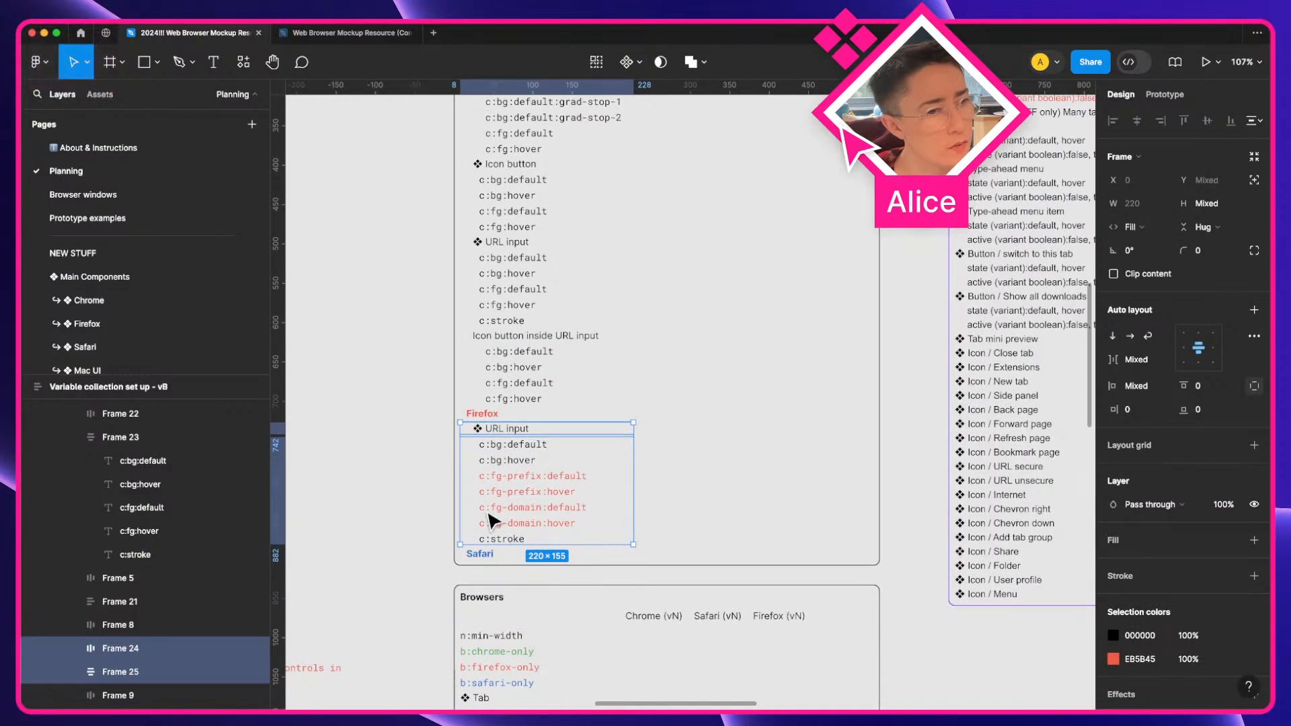
scroll(577, 471, "up", 3)
key("a")
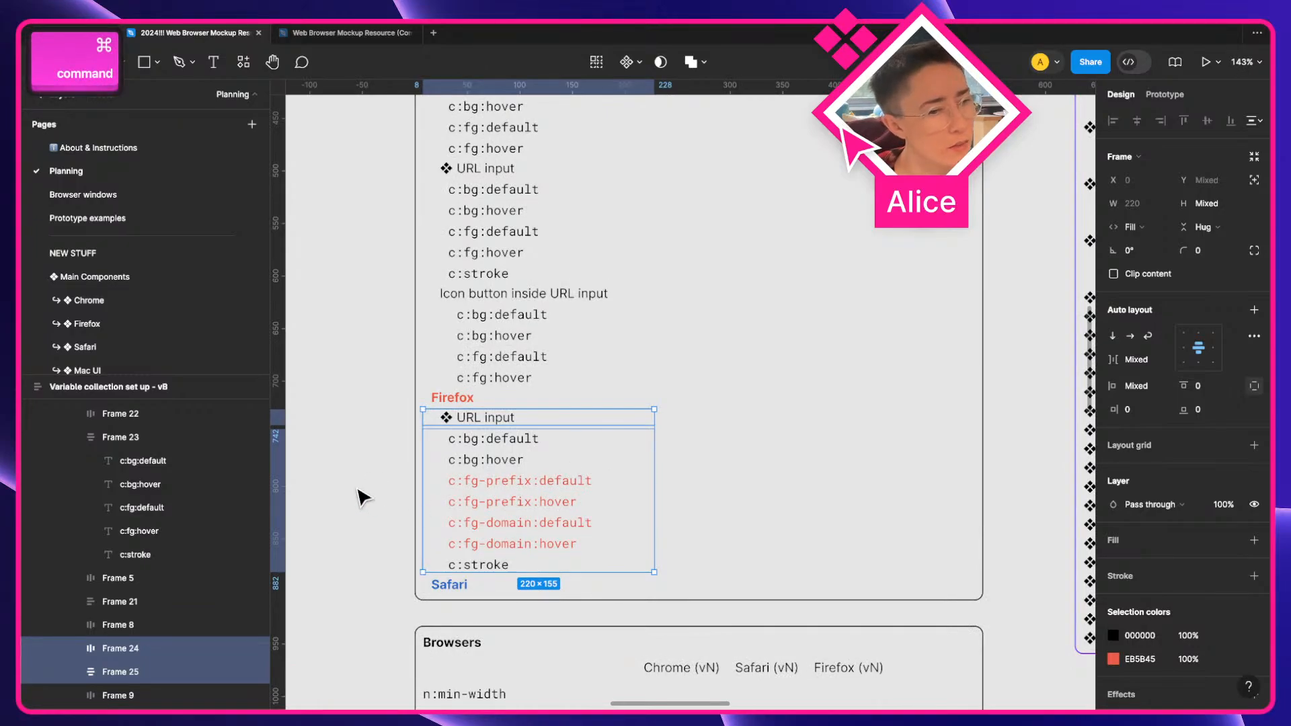
left_click(360, 497, "super")
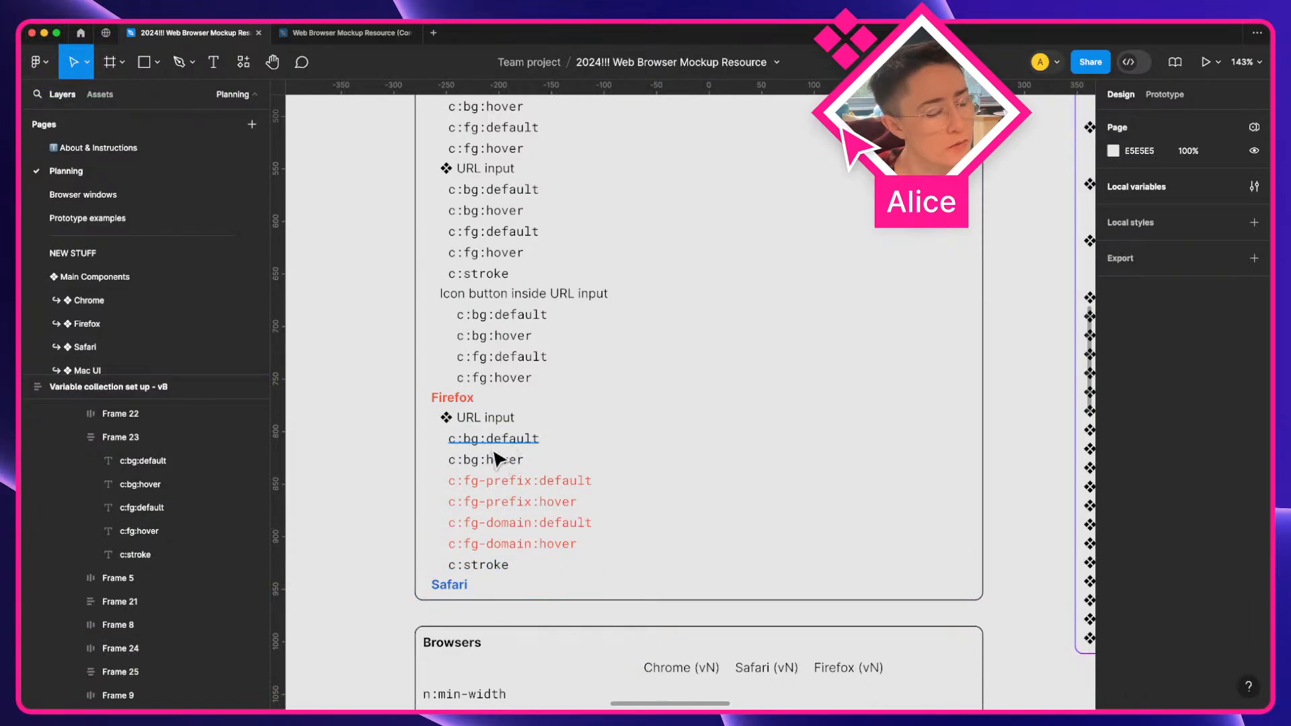
scroll(493, 476, "up", 1)
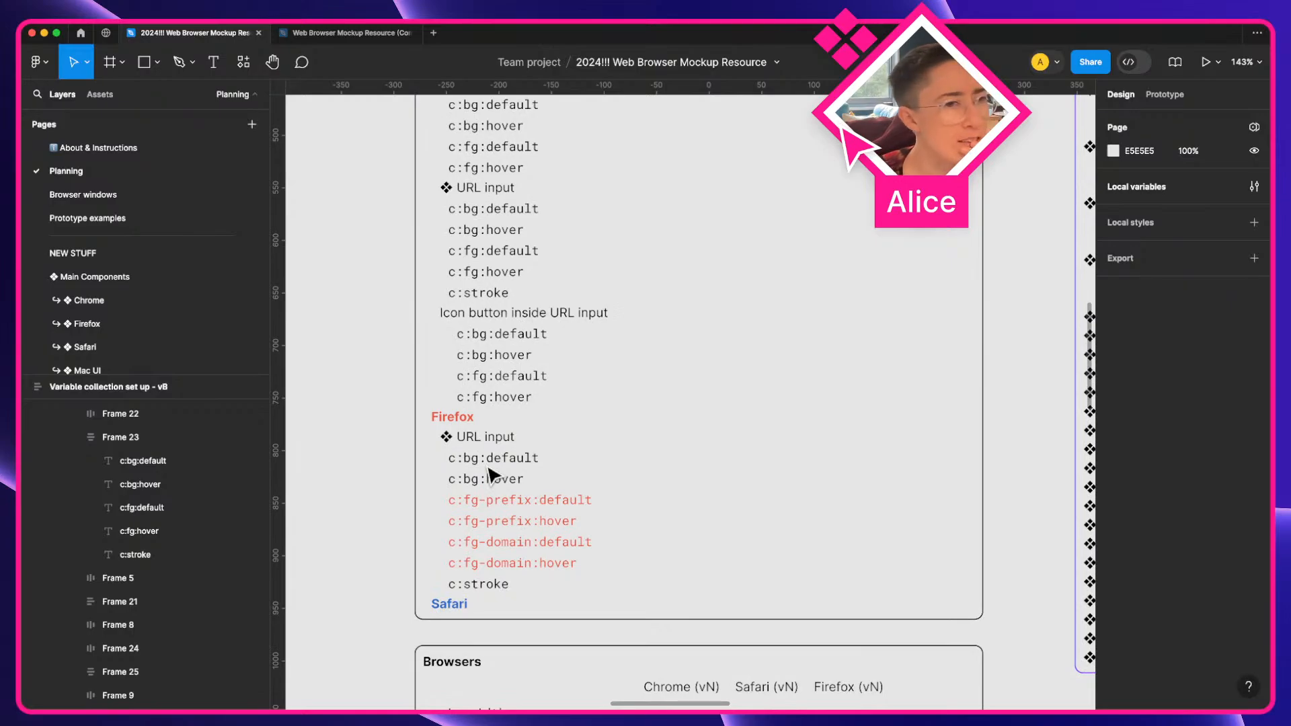
scroll(489, 475, "up", 3)
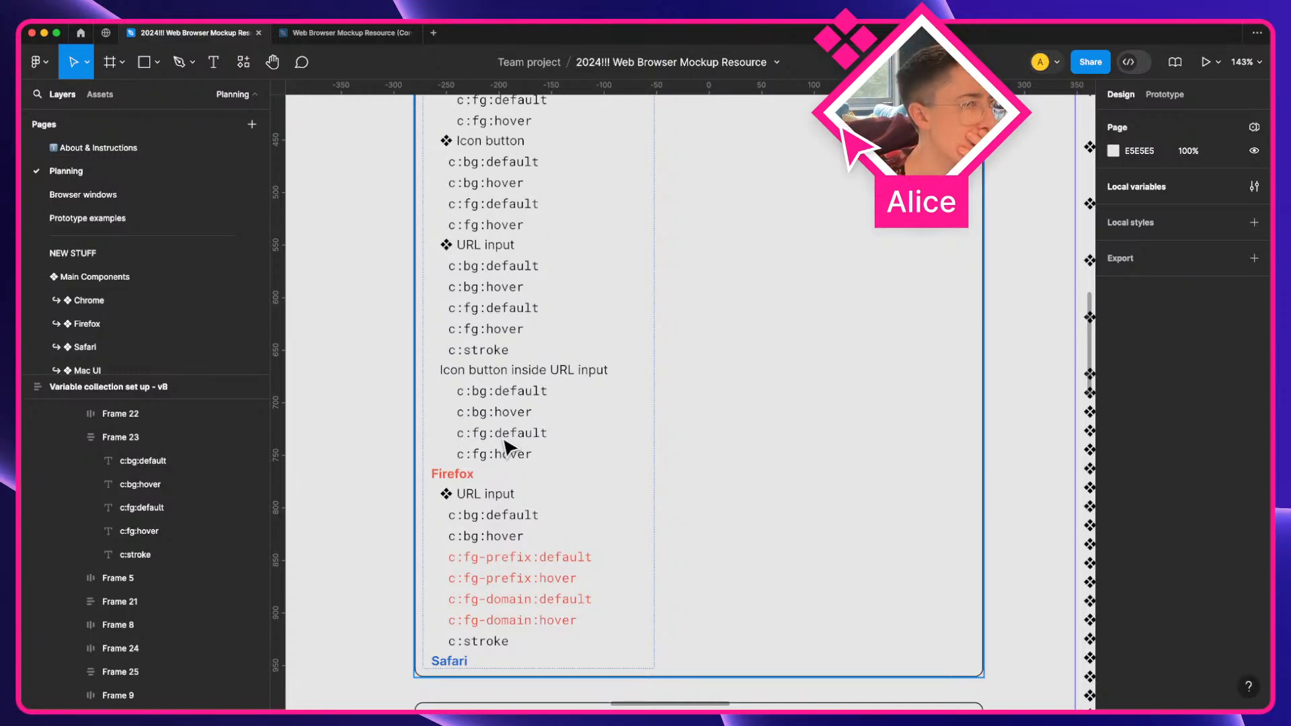
scroll(470, 475, "up", 5)
scroll(470, 475, "down", 4)
key("a")
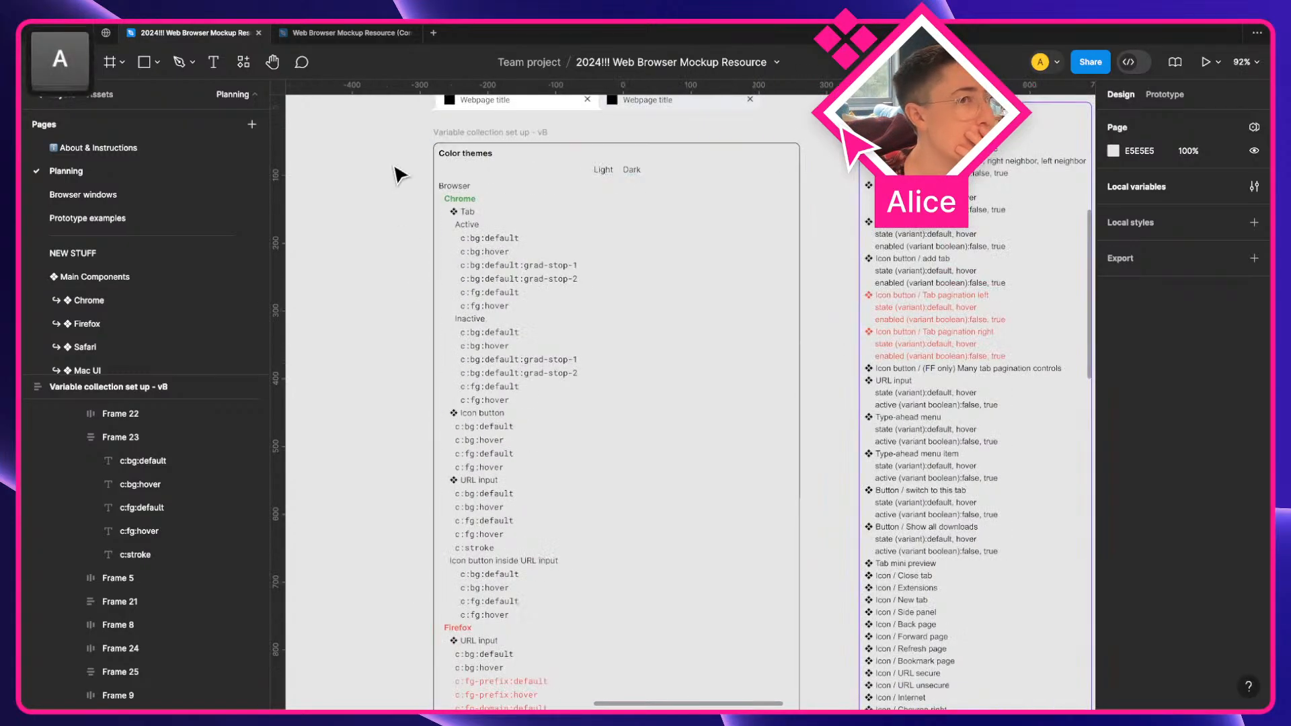
Review the URL input and Type-ahead menu entries in the Component inventory, then pan to the browser screenshots
scroll(496, 461, "right", 5)
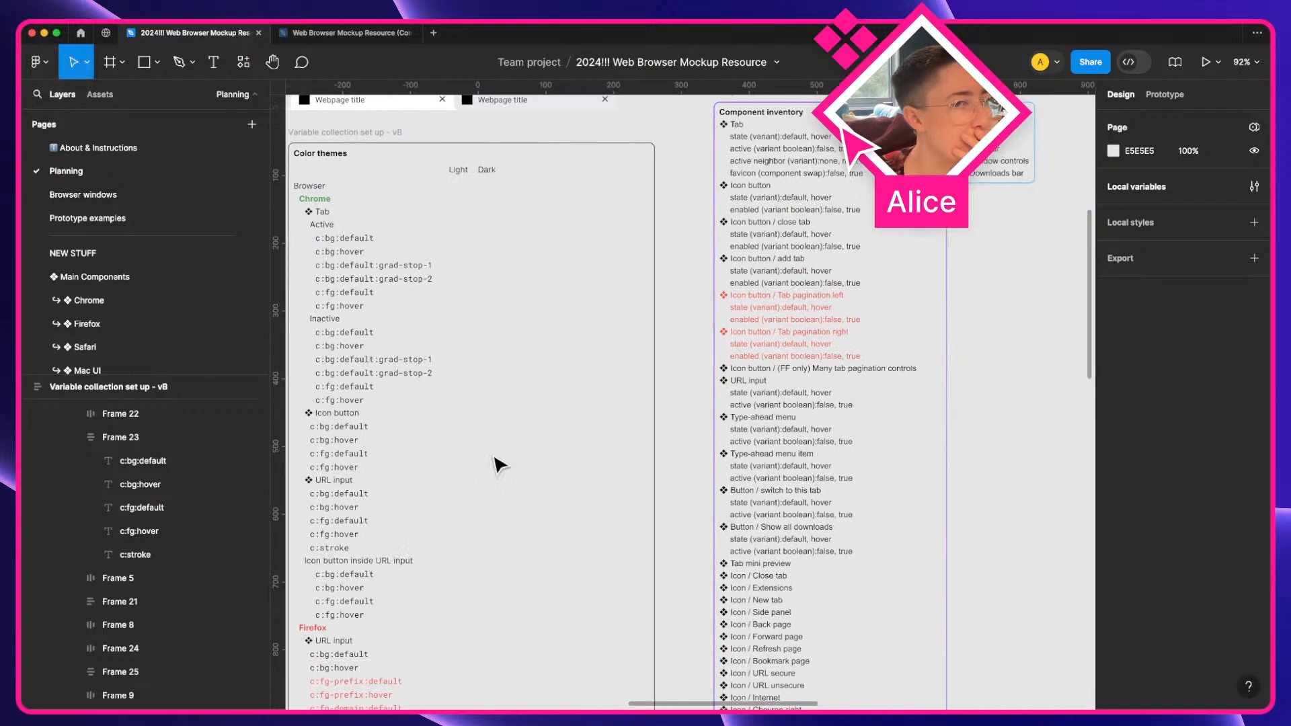
scroll(497, 462, "up", 3)
scroll(497, 460, "down", 1)
scroll(697, 335, "up", 3)
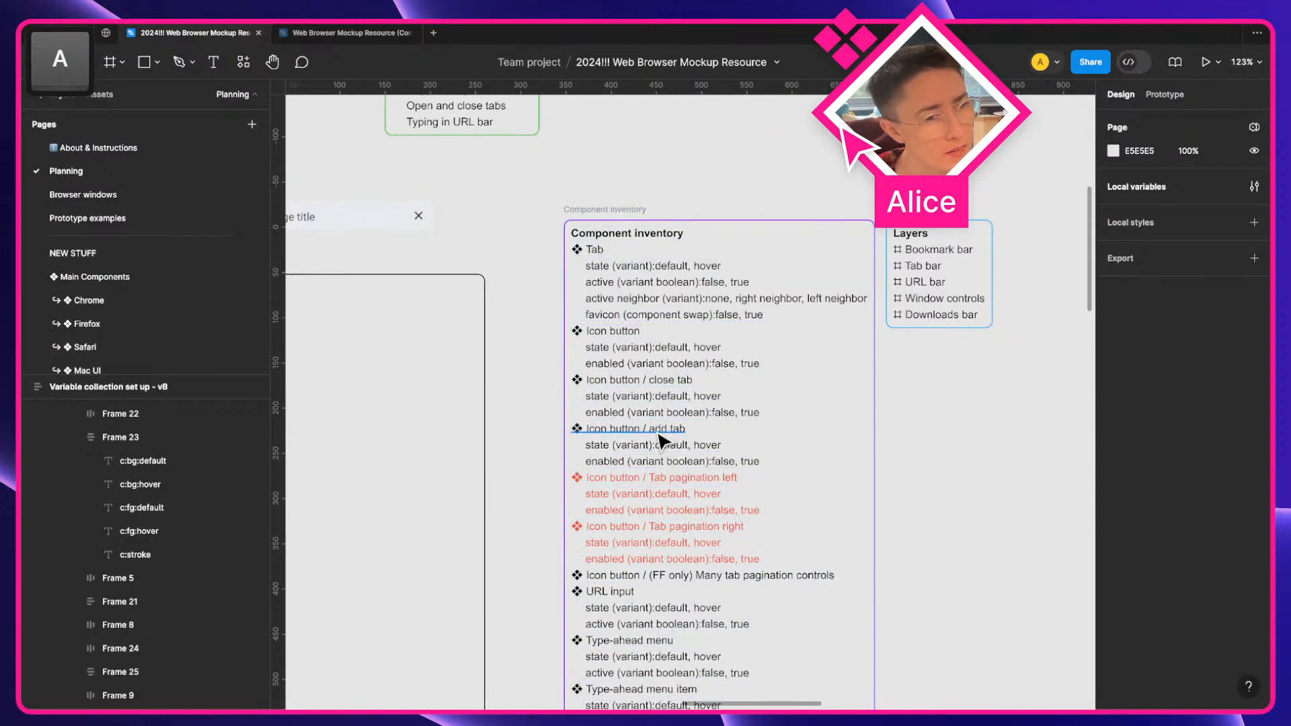
scroll(655, 454, "down", 4)
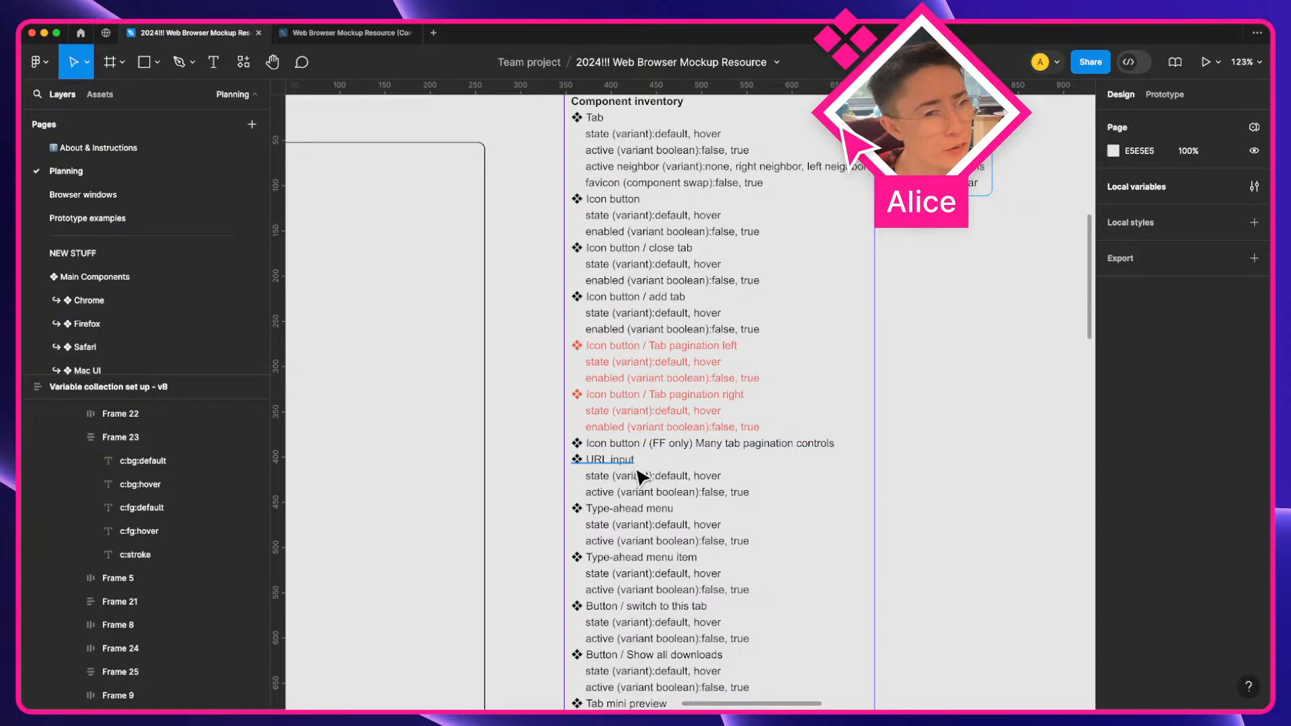
scroll(658, 540, "down", 2)
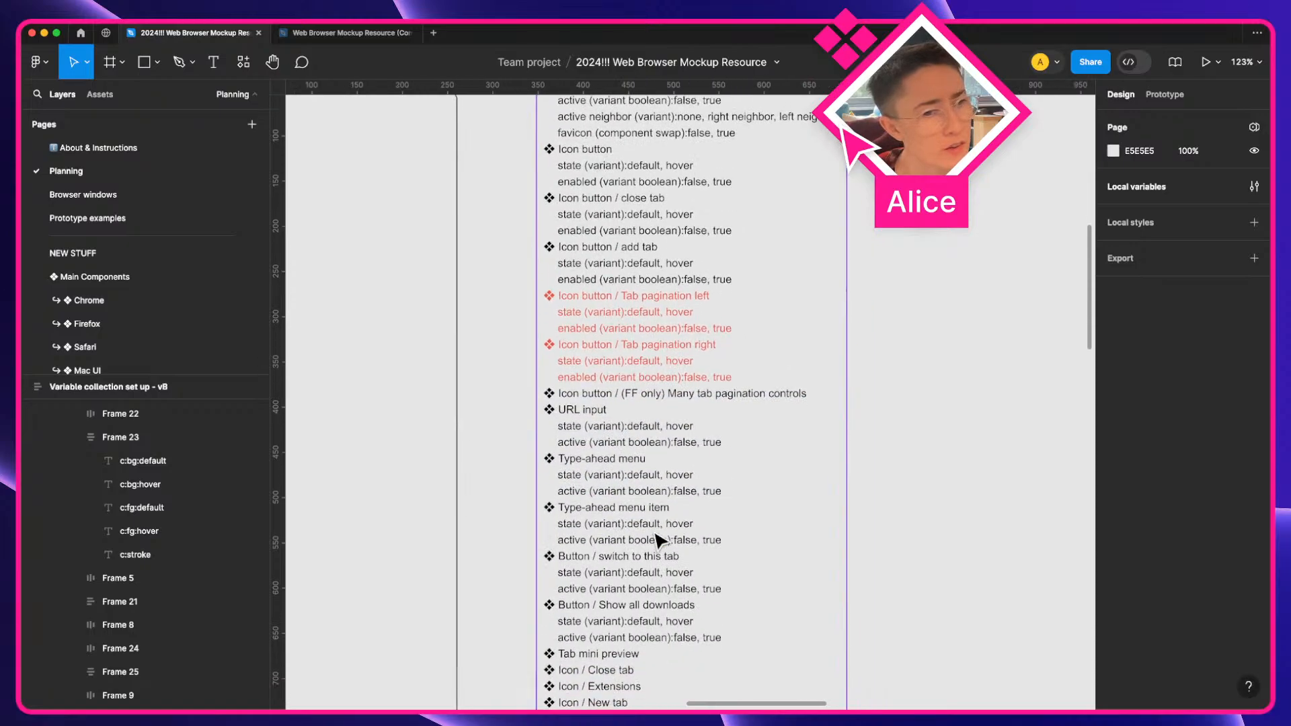
left_click(583, 457)
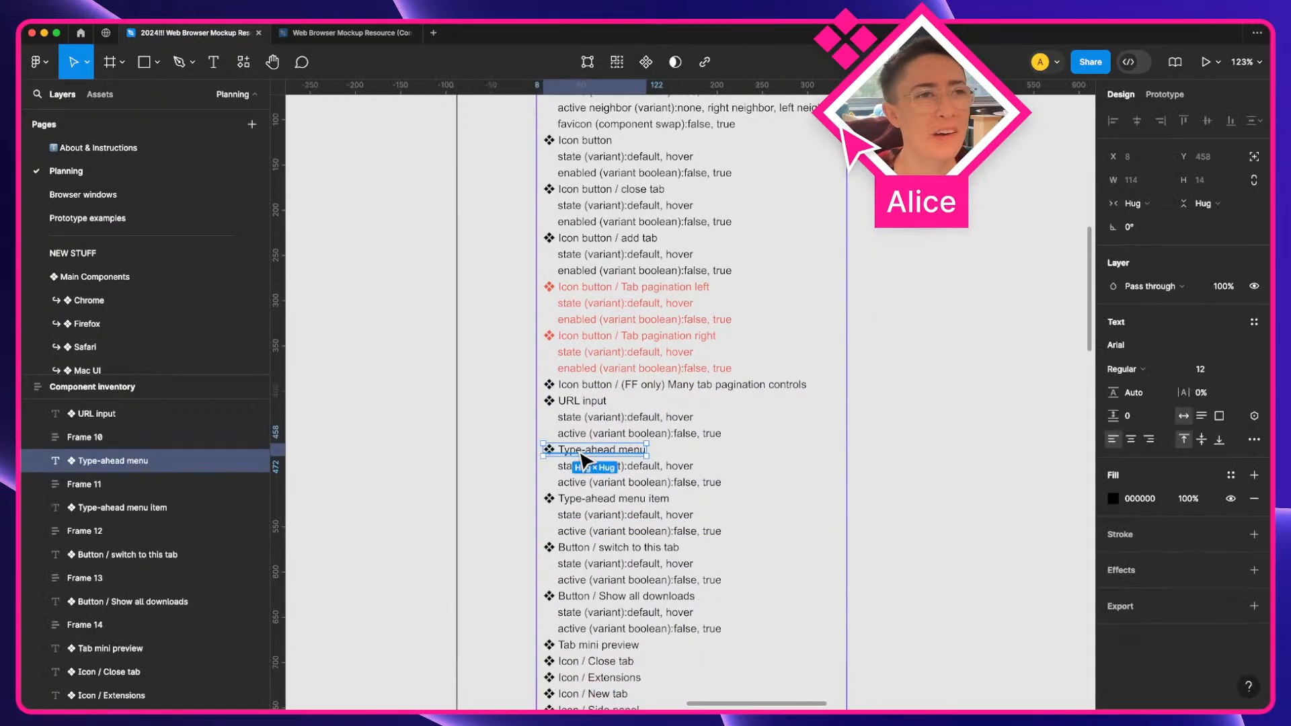
scroll(581, 453, "right", 6)
scroll(590, 454, "down", 3)
scroll(590, 451, "right", 6)
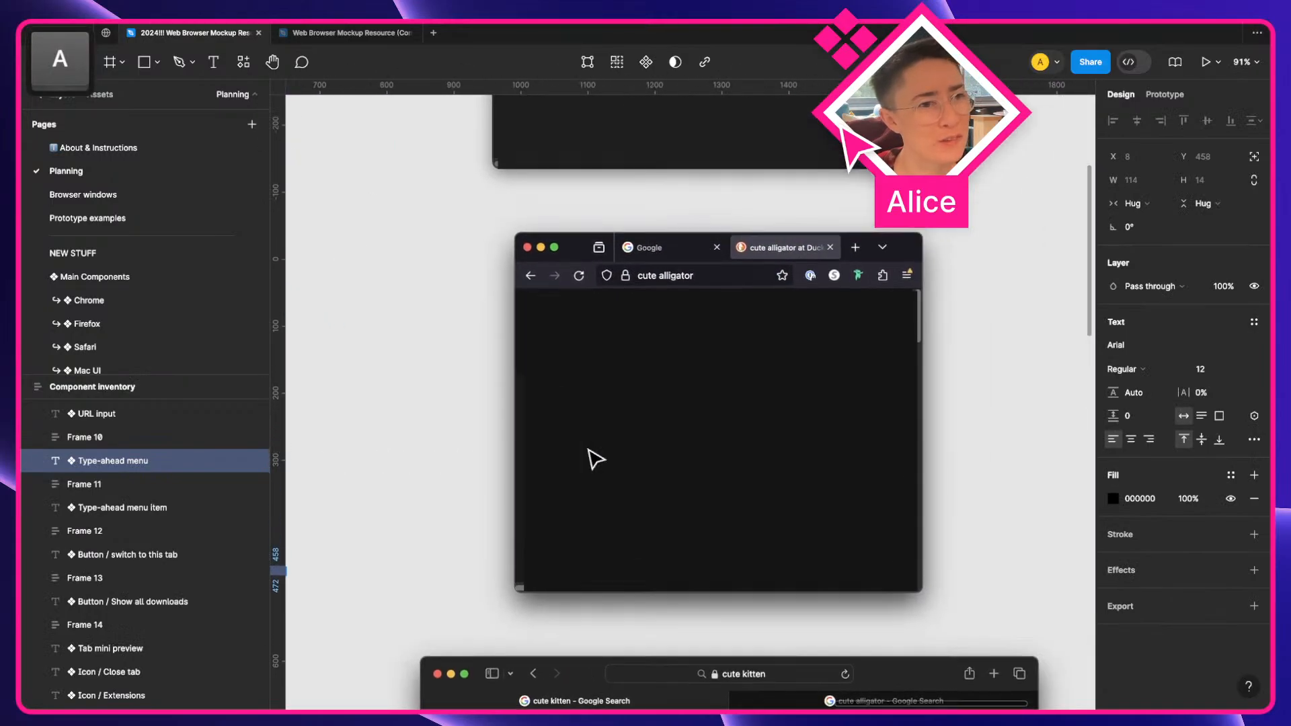
Switch Safari's tab layout to Separate in its Settings and close the Settings window
key("ctrl+Right")
left_click(363, 259)
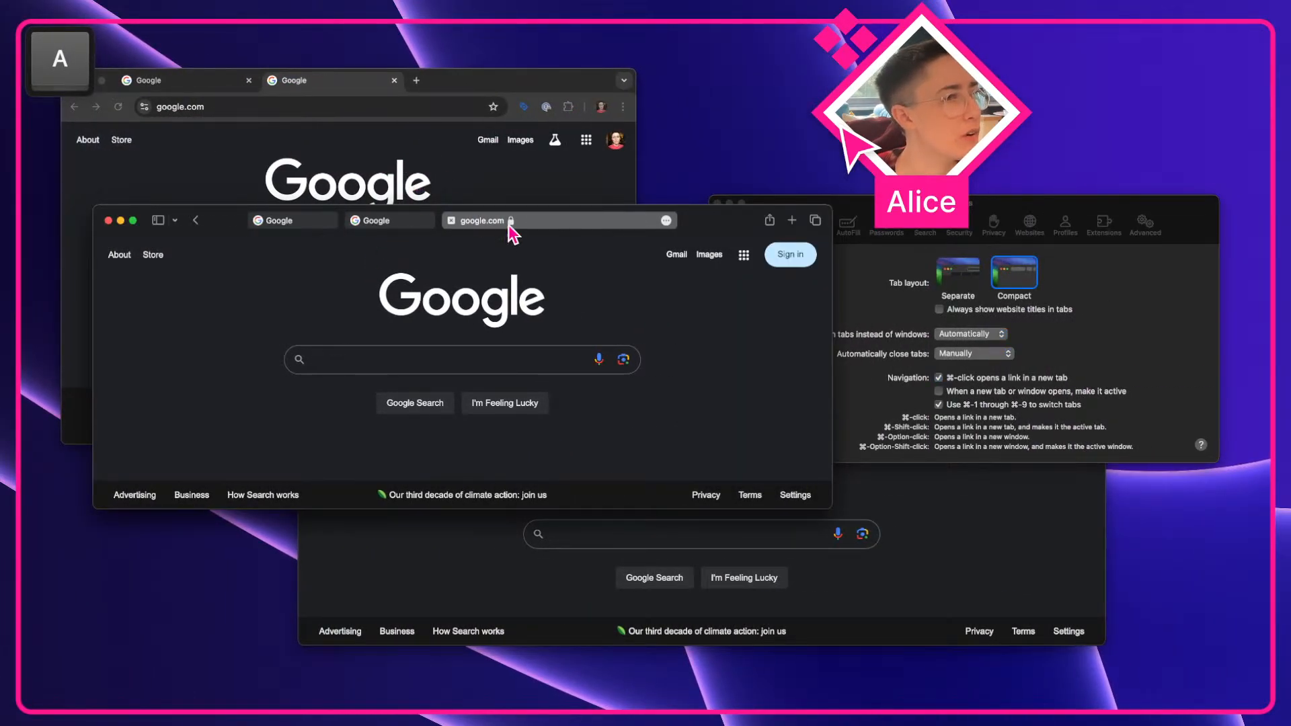
left_click(958, 287)
left_click(955, 284)
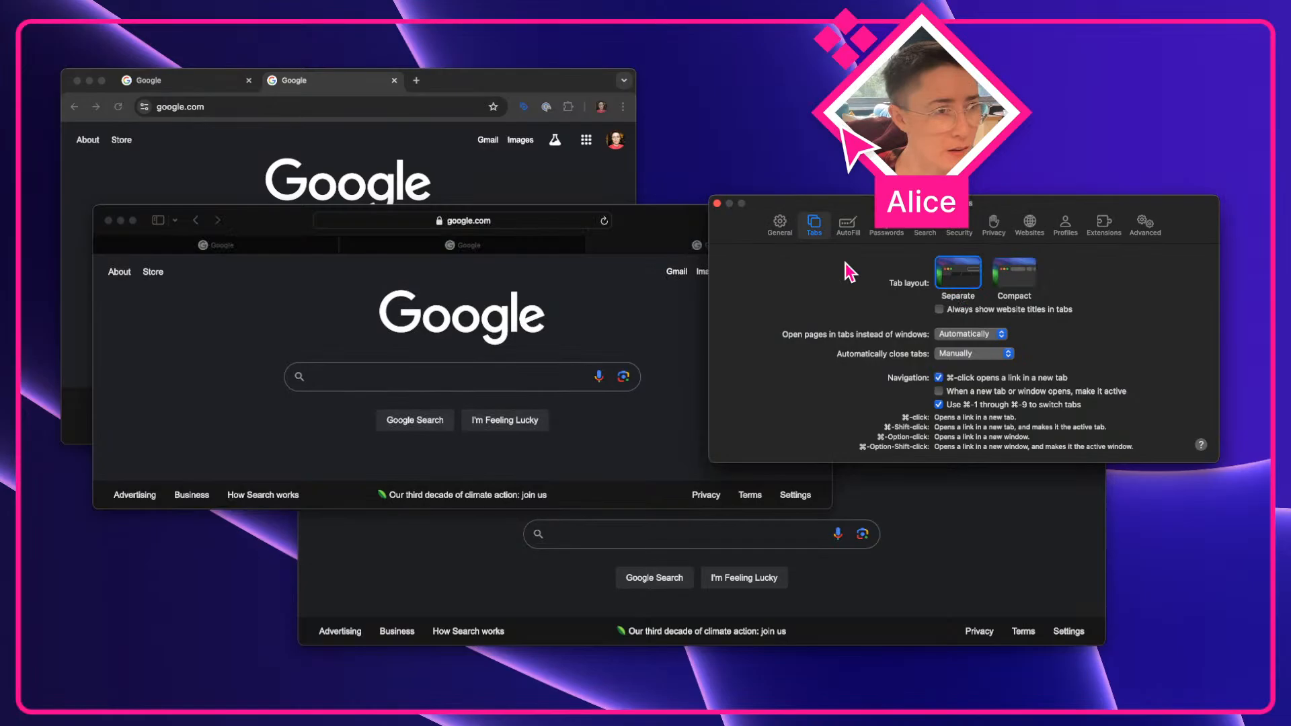
left_click(718, 204)
Enter "kitties" in Chrome's address bar to open its search suggestion dropdown
left_click(330, 156)
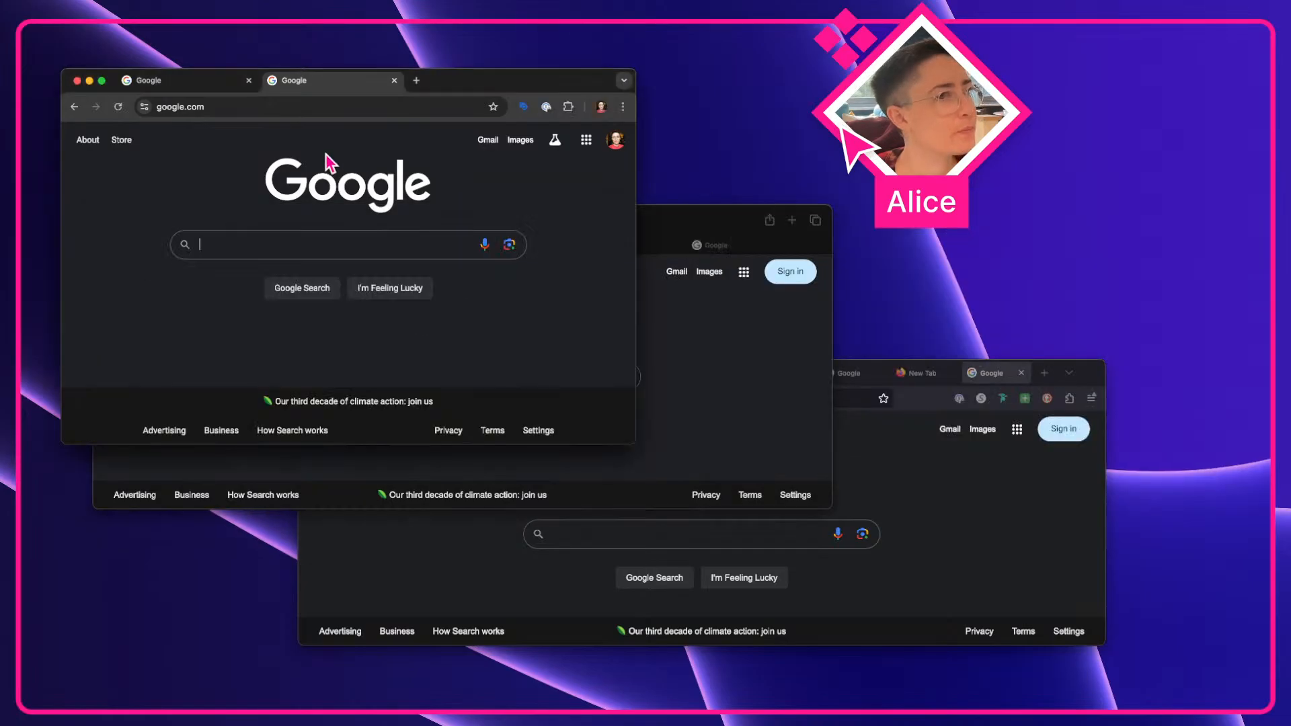
left_click(301, 107)
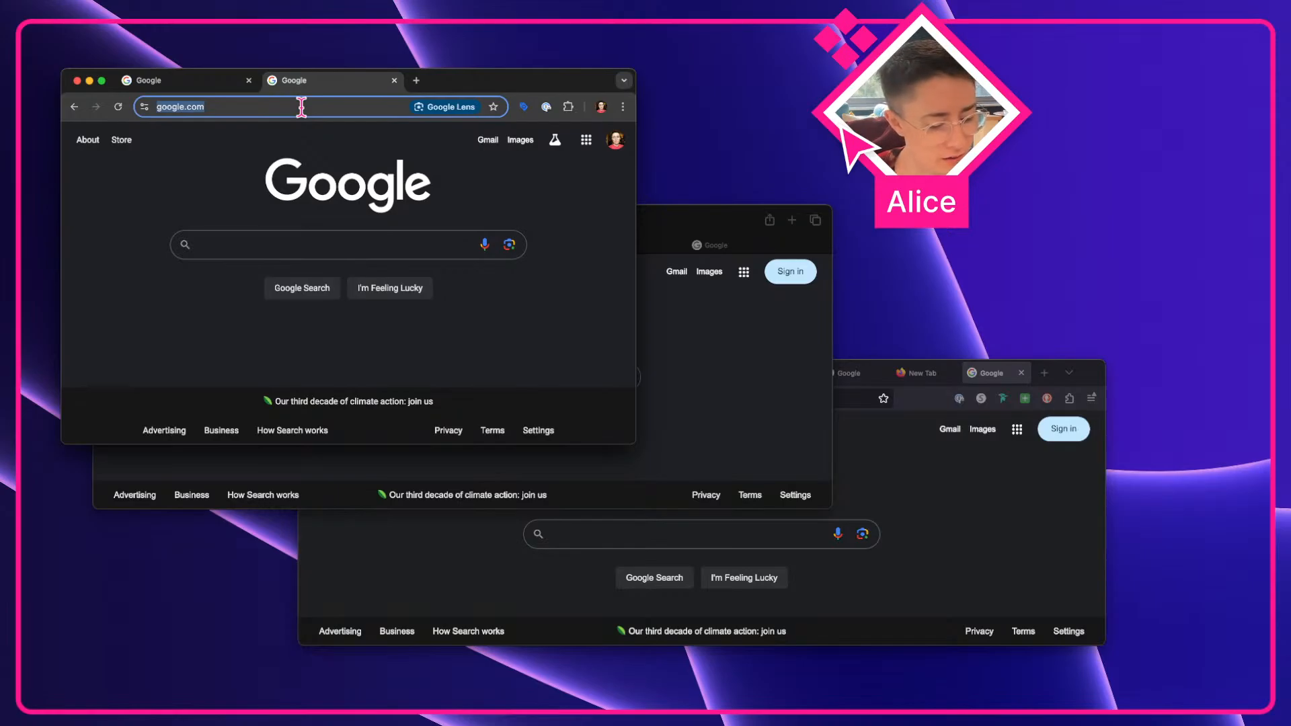
type("kitties")
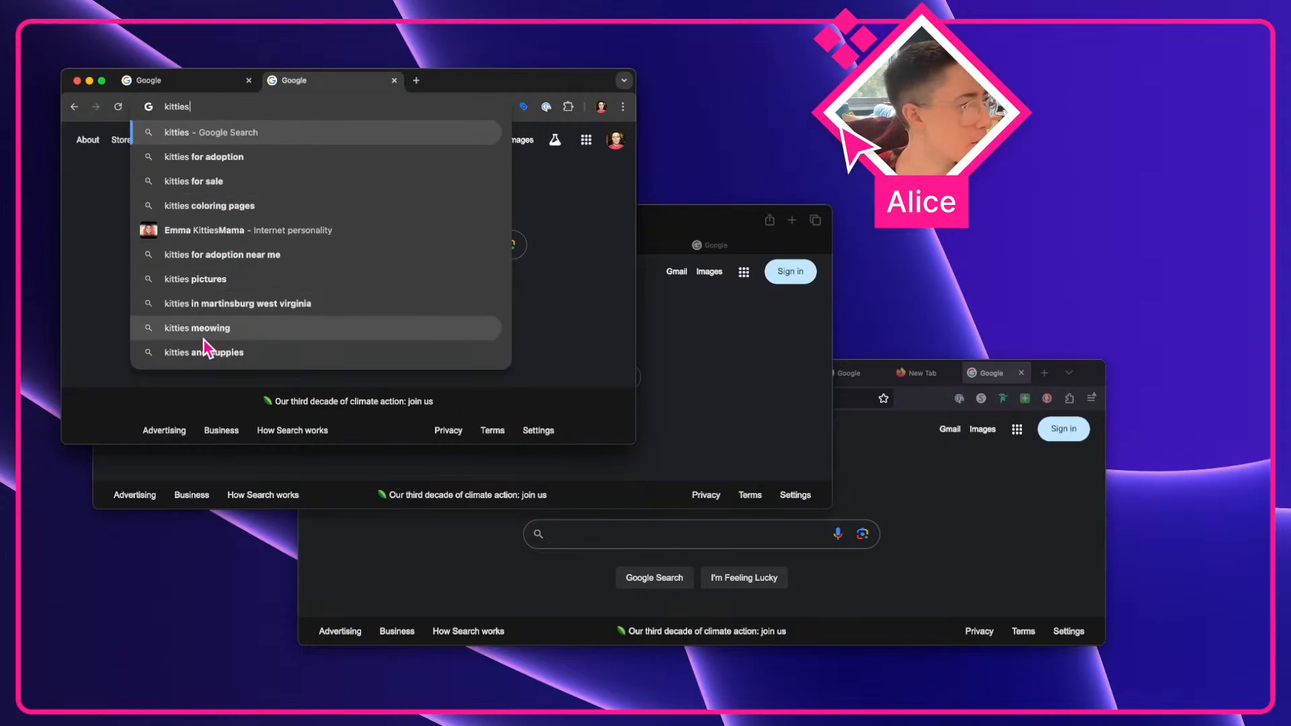
Capture a screenshot of the Chrome suggestion dropdown and place it on the Figma canvas beside the browser mockups
key("shift+super+4")
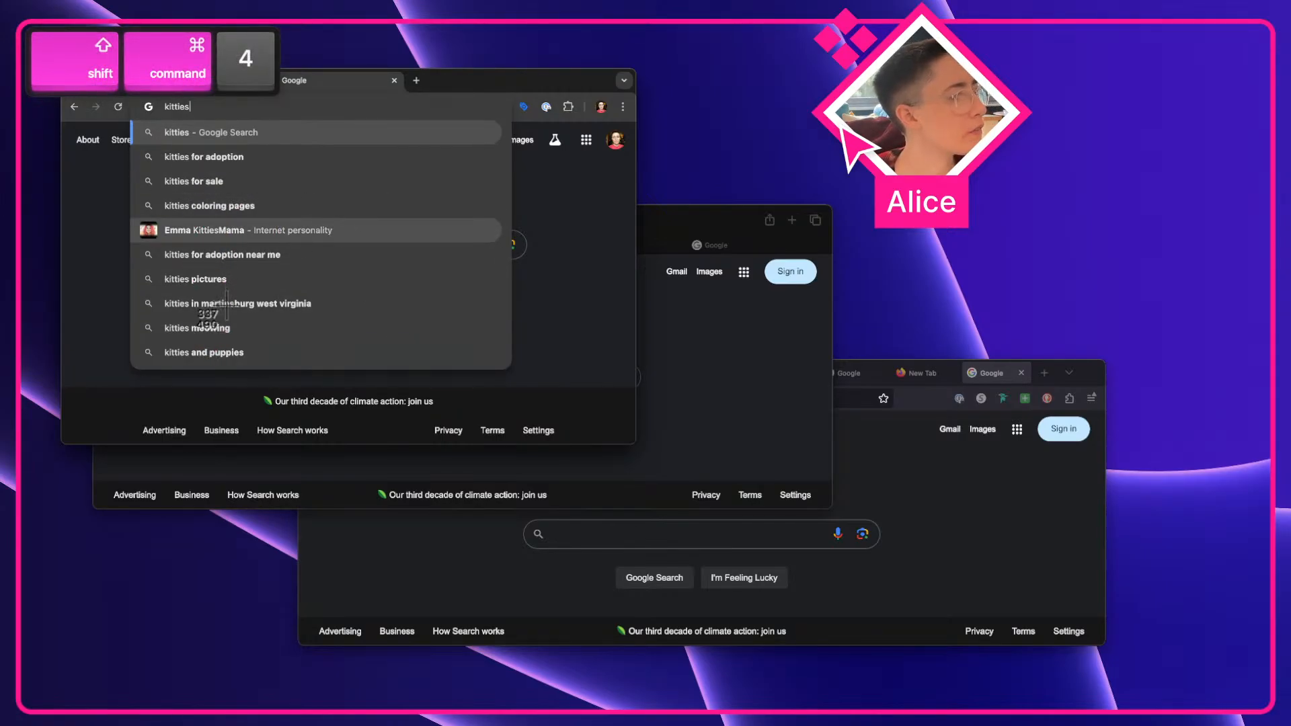
left_click_drag(111, 385, 524, 83)
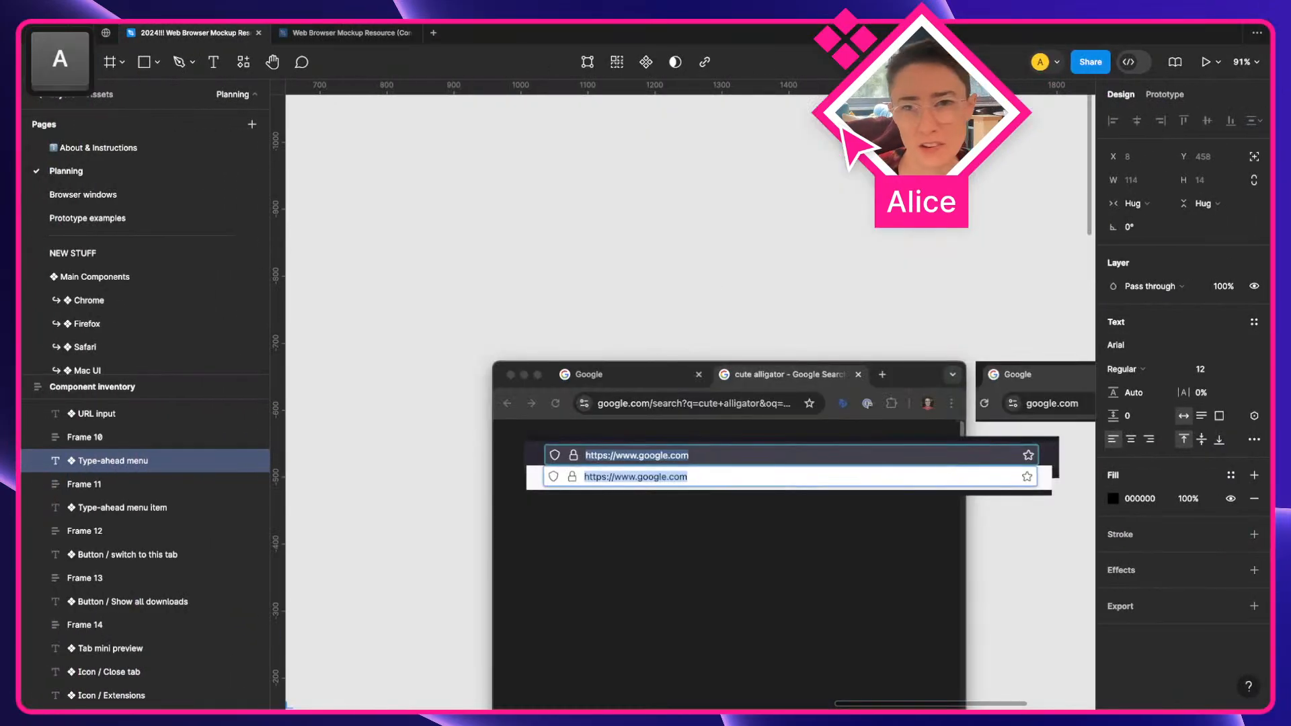
left_click_drag(1053, 449, 763, 197)
key("space")
left_click_drag(763, 198, 609, 292)
left_click(924, 240)
key("space")
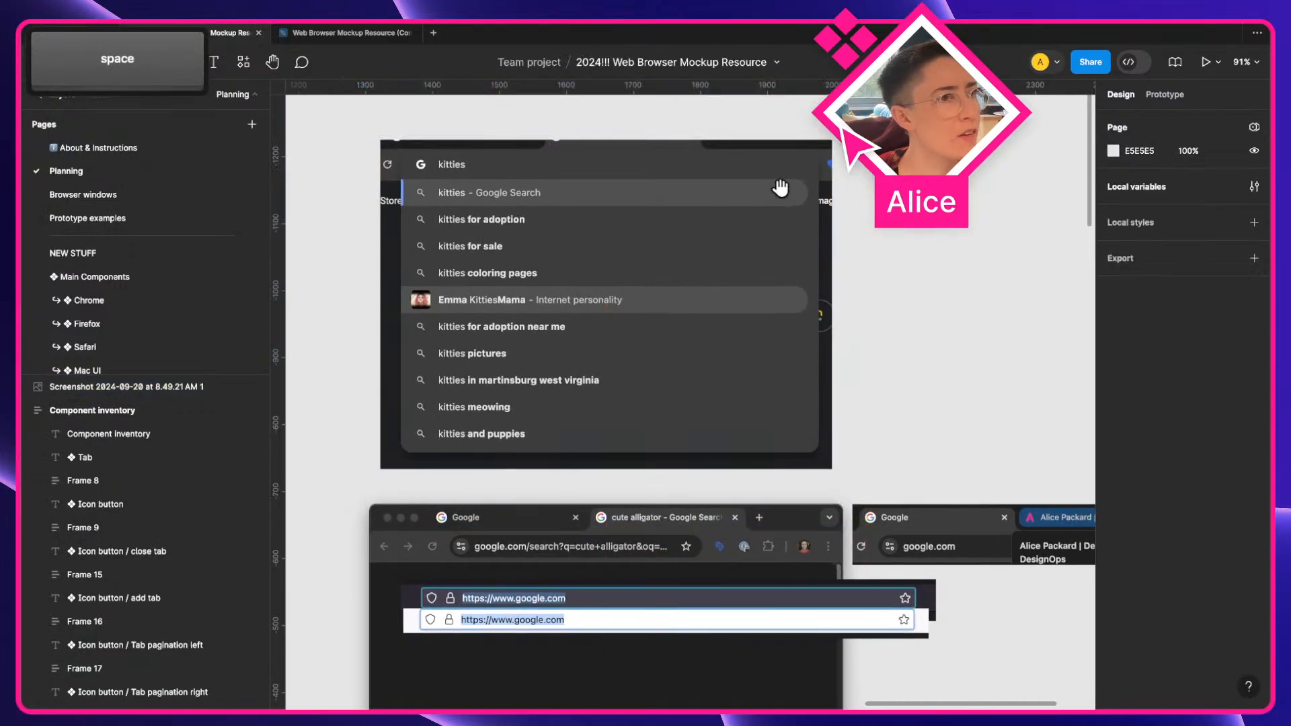
Zoom in on the pasted Chrome suggestion dropdown screenshot to examine its layout
scroll(780, 188, "up", 5)
key("space")
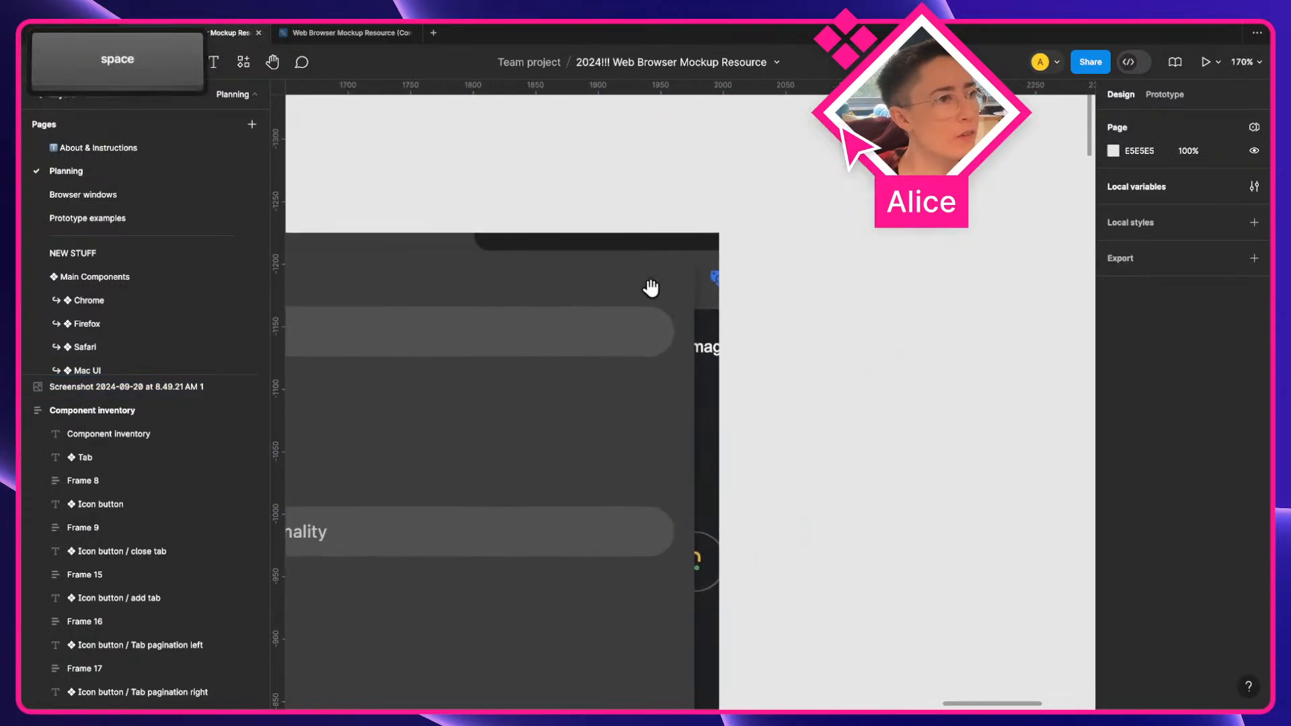
scroll(720, 253, "down", 3)
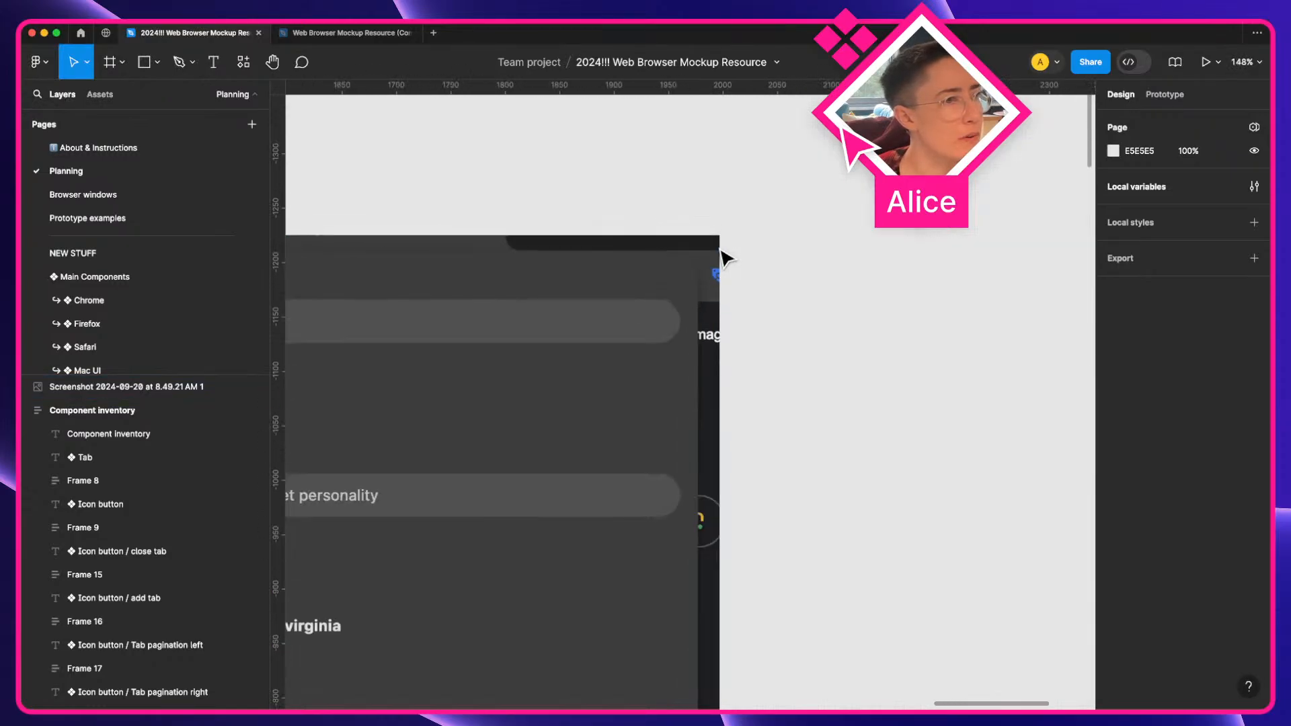
key("space")
left_click_drag(516, 274, 1015, 226)
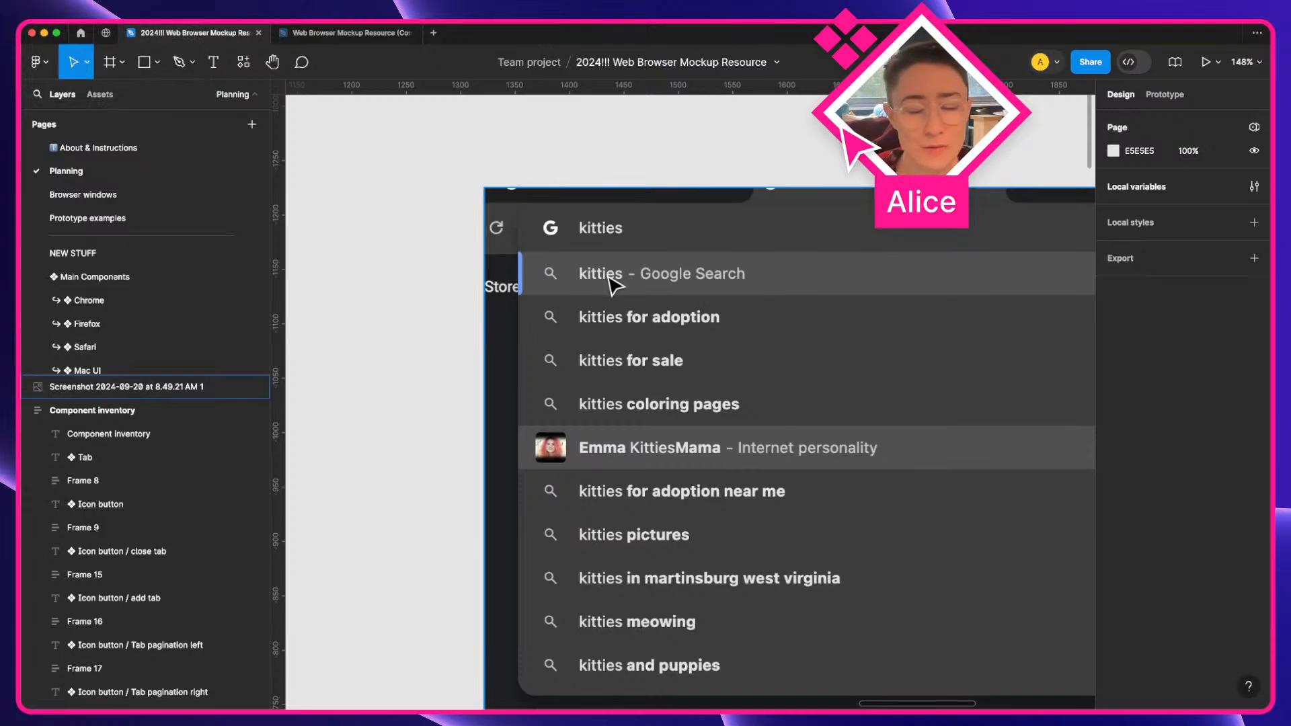
scroll(615, 286, "down", 1)
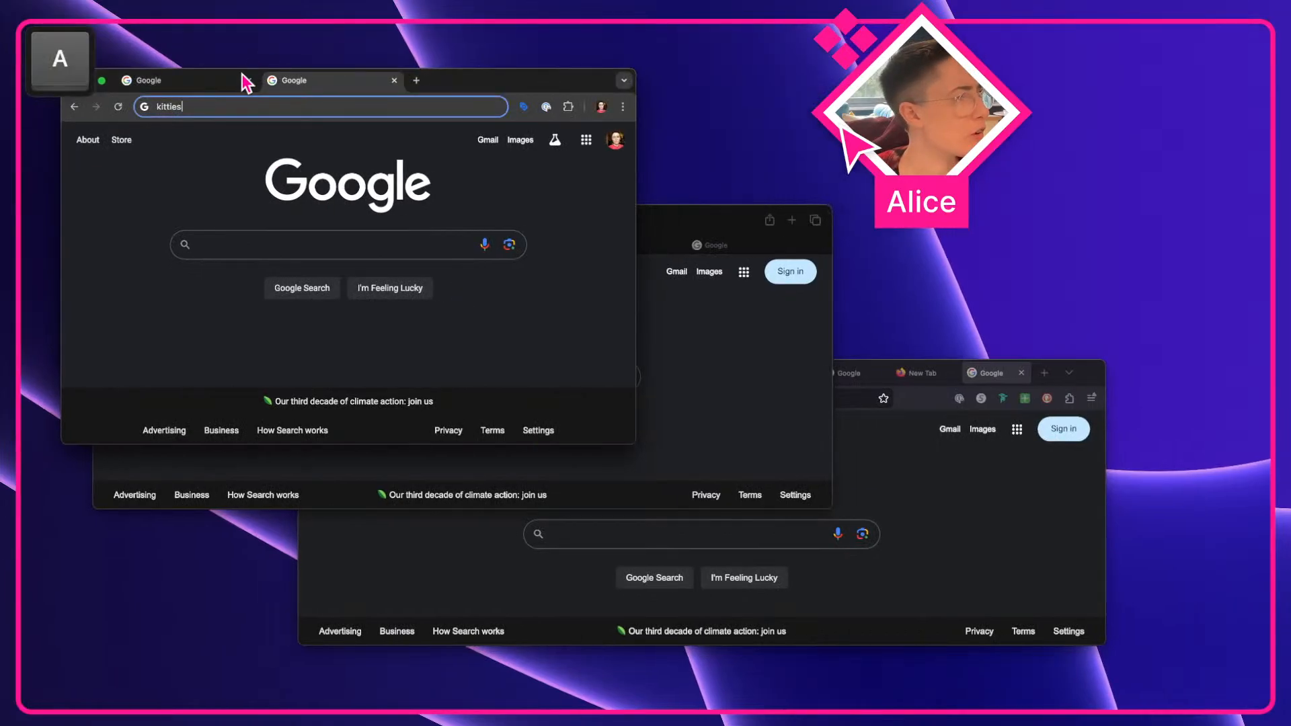
Clear the search text from Chrome's address bar
left_click(233, 102)
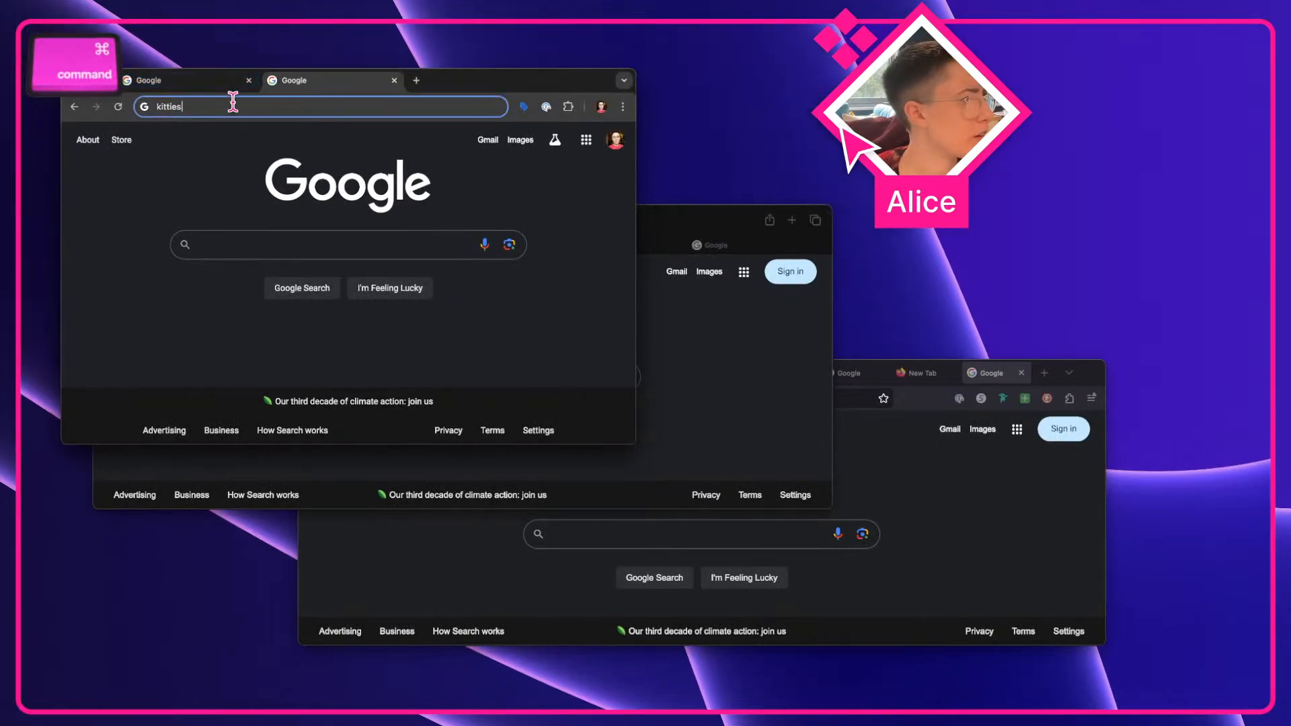
key("super+BackSpace")
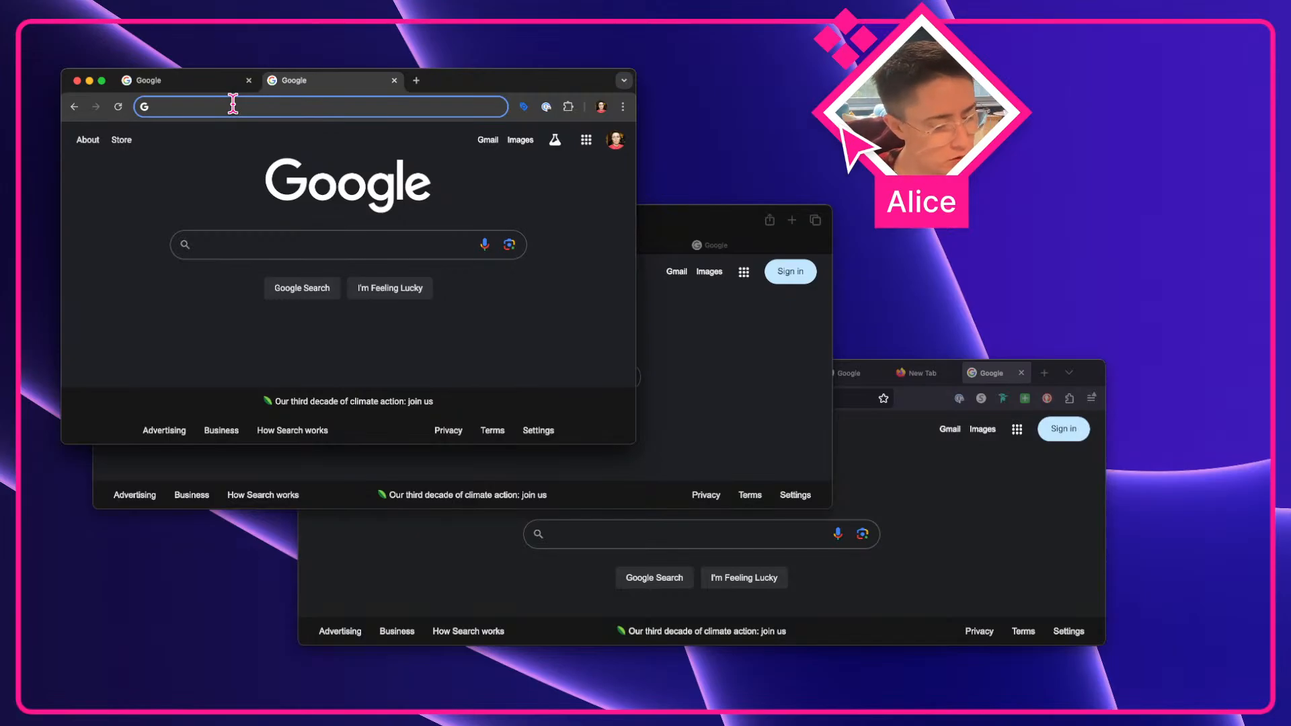
Enter "lil nas x" in Chrome's address bar to open its search suggestion dropdown
type("emmy")
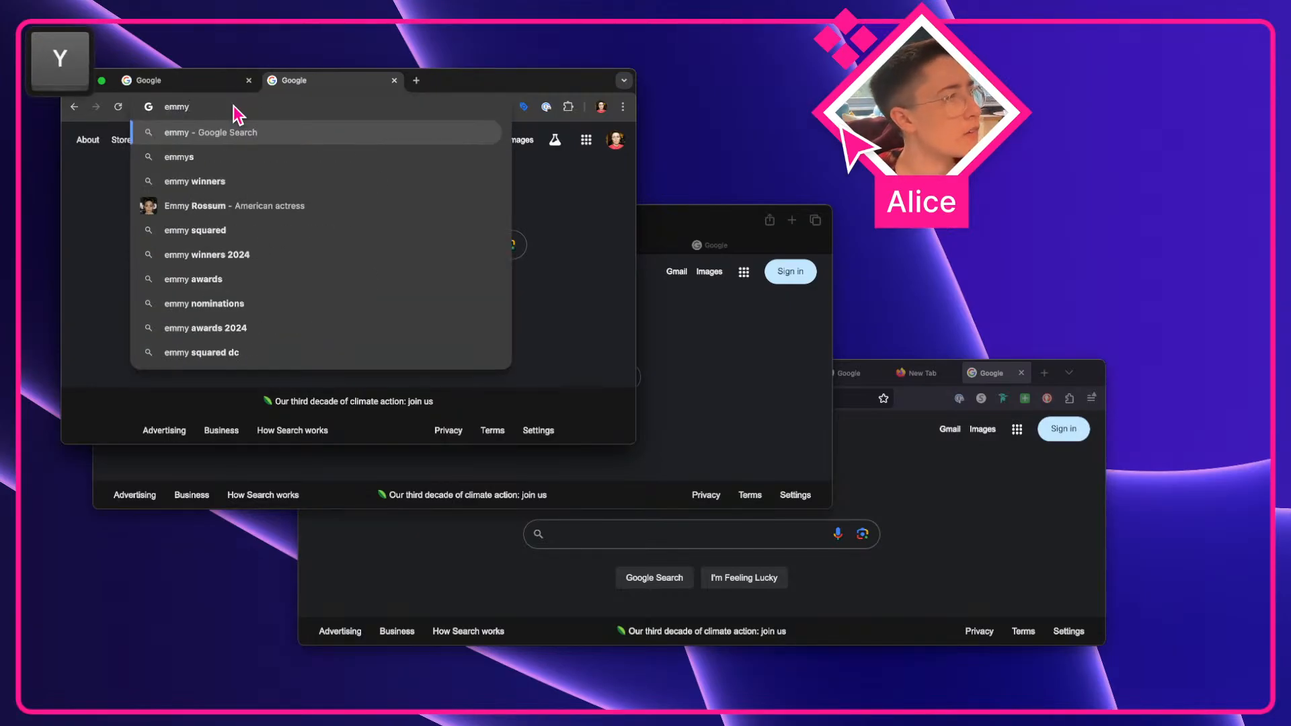
type("s")
key("BackSpace")
key("BackSpace")
key("BackSpace")
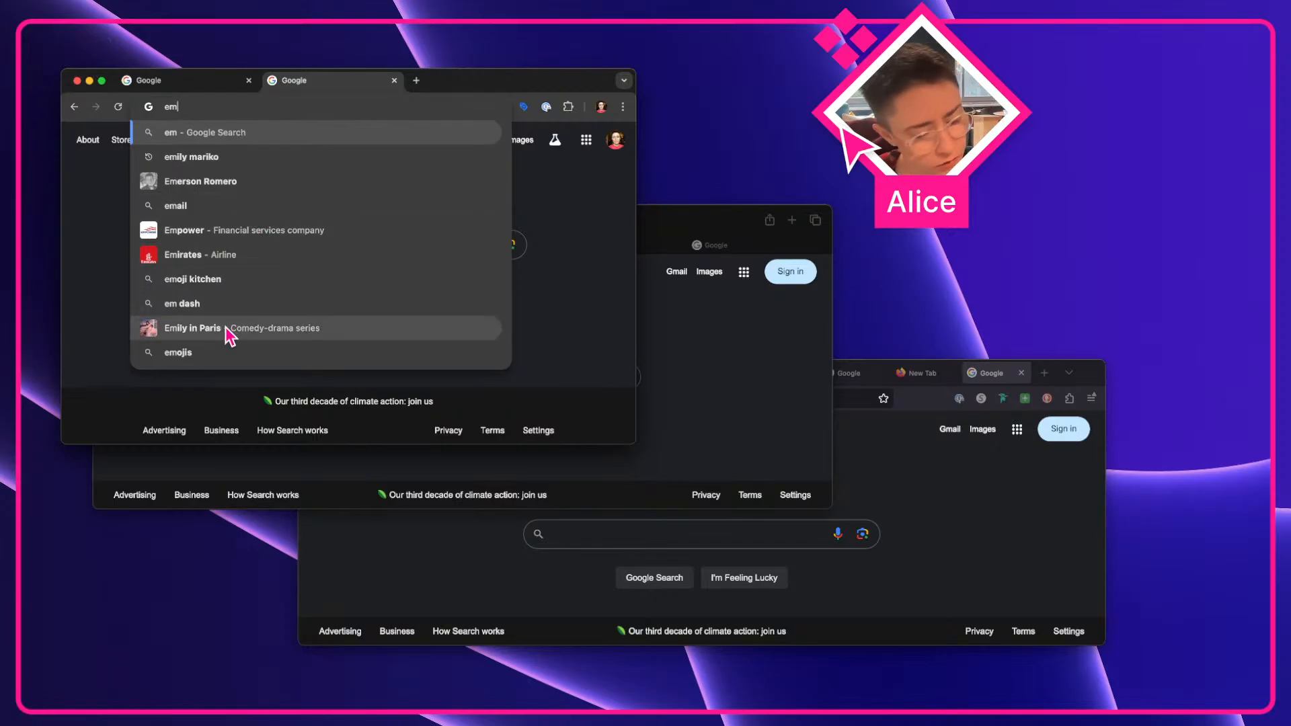
key("super+a")
type("lil nas x")
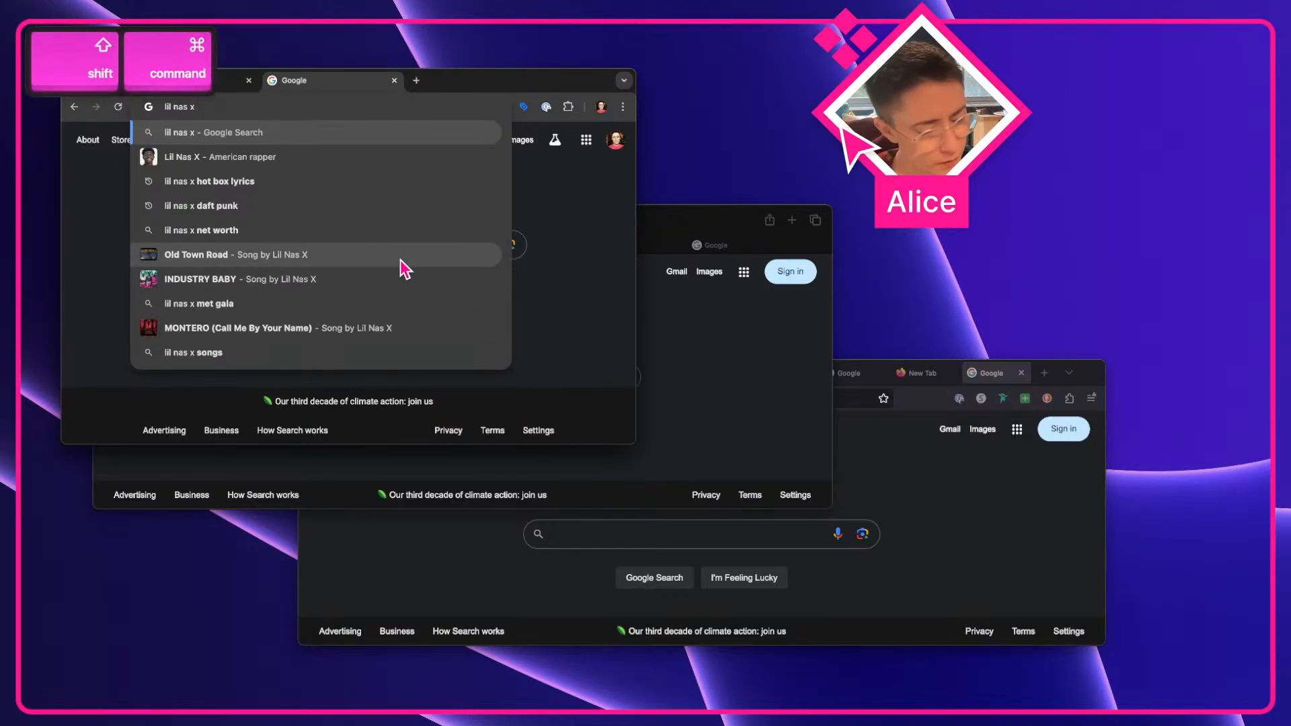
Capture a screenshot of the "lil nas x" suggestion dropdown and place it beside the kitties screenshot on the Figma canvas
key("shift+super+4")
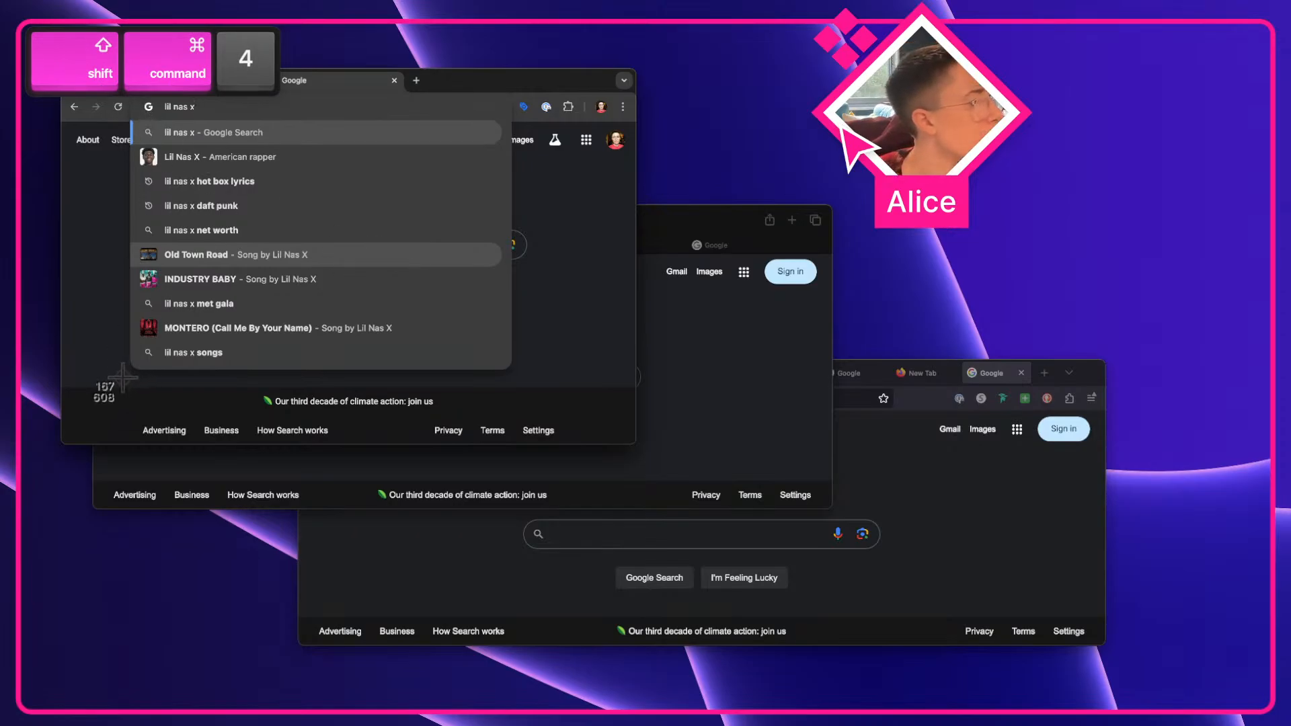
left_click_drag(120, 400, 524, 92)
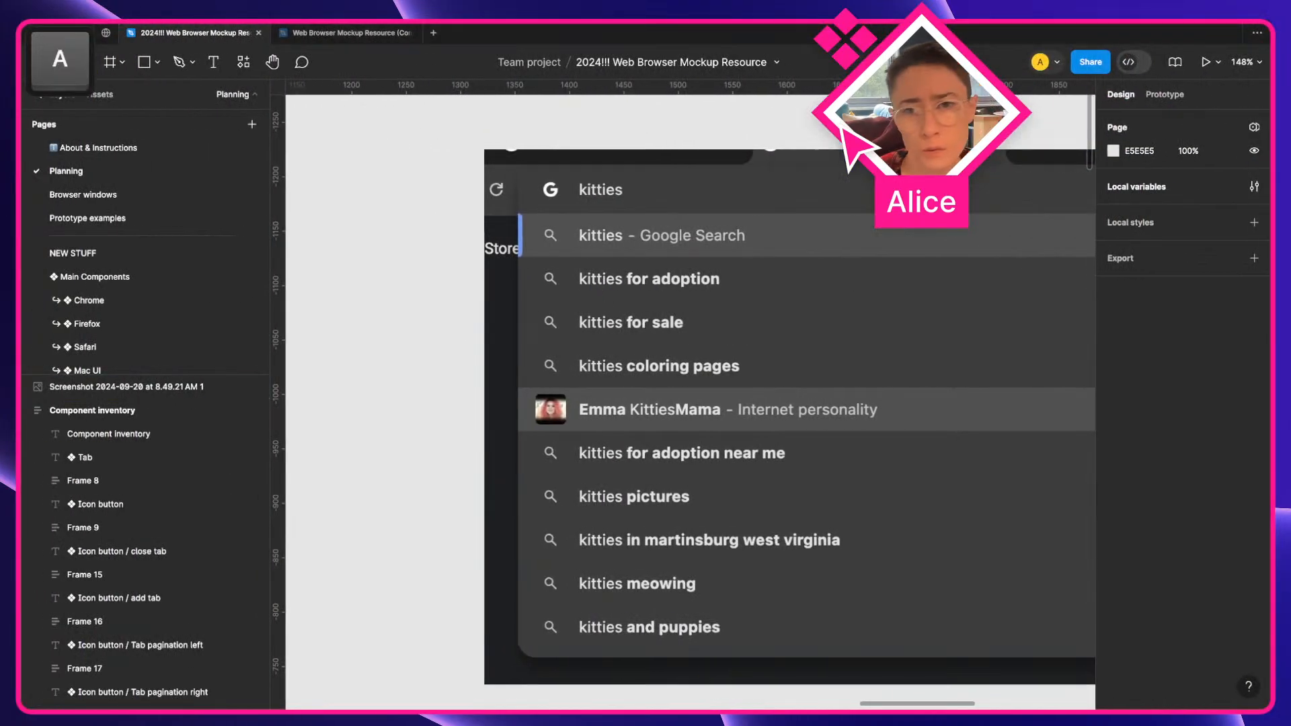
left_click_drag(740, 471, 797, 448)
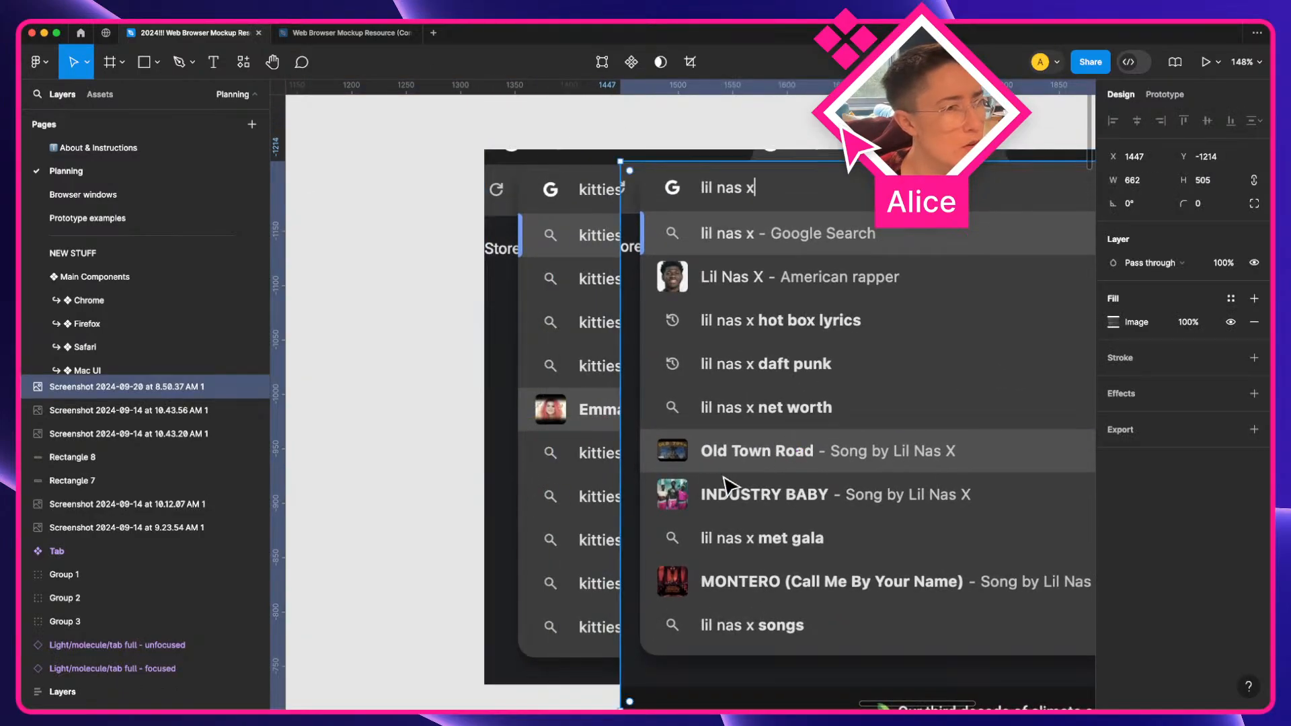
Draw a small rectangle about 21 × 20 px beside the Old Town Road thumbnail in the pasted screenshot
scroll(716, 467, "up", 5)
scroll(730, 484, "up", 2)
key("a")
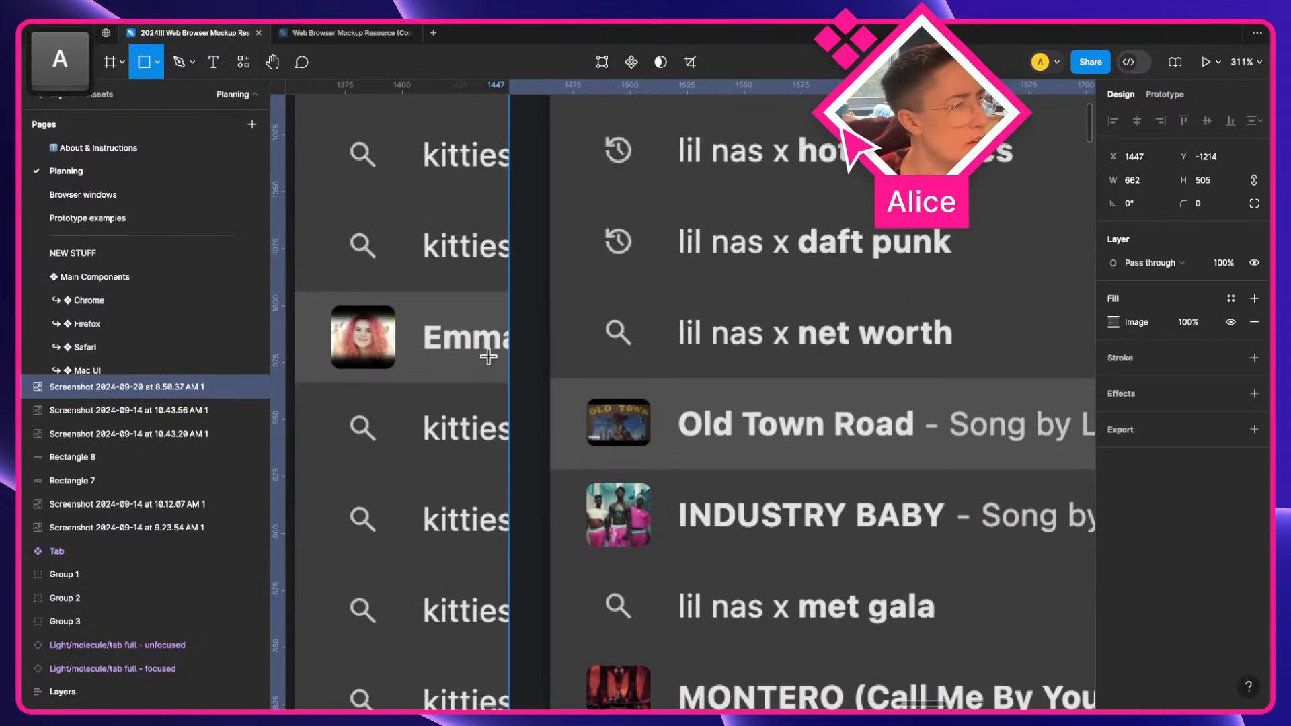
left_click_drag(575, 401, 528, 447)
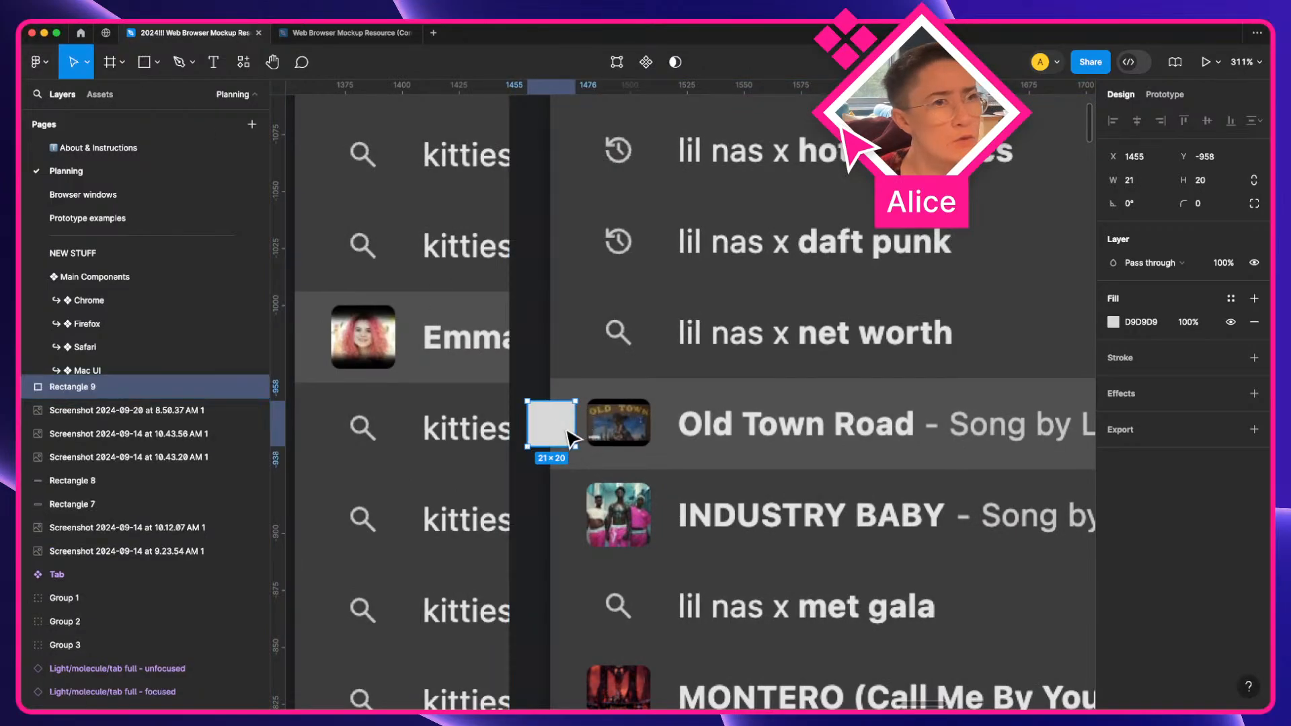
Add a second rectangle beside the Industry Baby thumbnail and resize both rectangles to 28 px wide to match the thumbnails
left_click_drag(563, 428, 551, 541)
key("super+z")
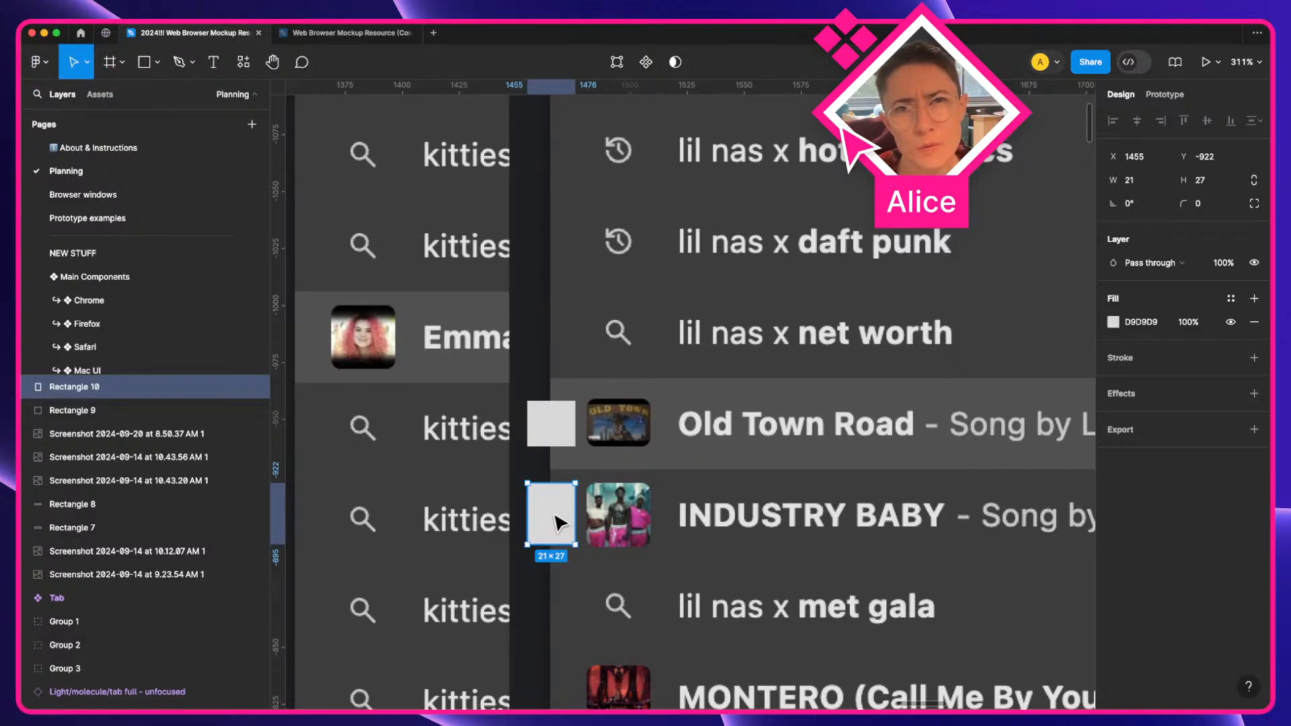
mouse_move(554, 516)
left_mouse_down()
mouse_move(615, 515)
mouse_move(620, 549)
mouse_move(651, 534)
mouse_move(542, 538)
left_mouse_up()
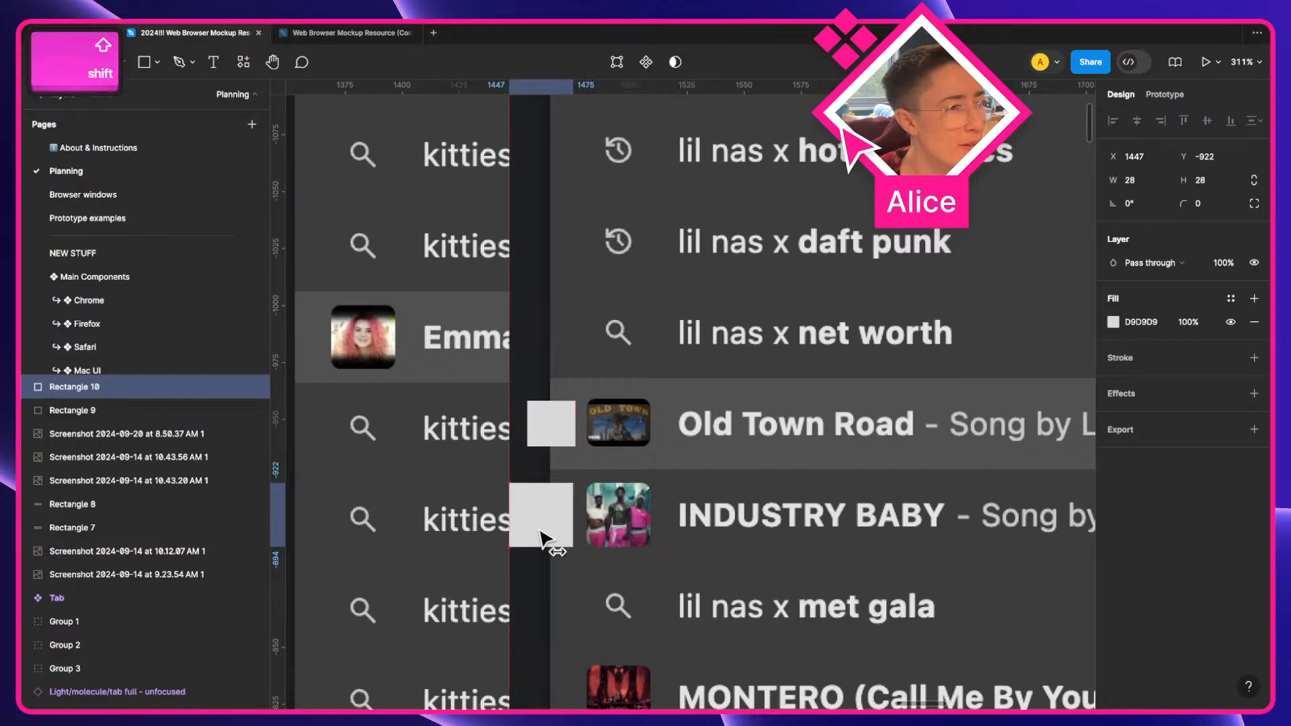
left_click_drag(545, 444, 575, 430)
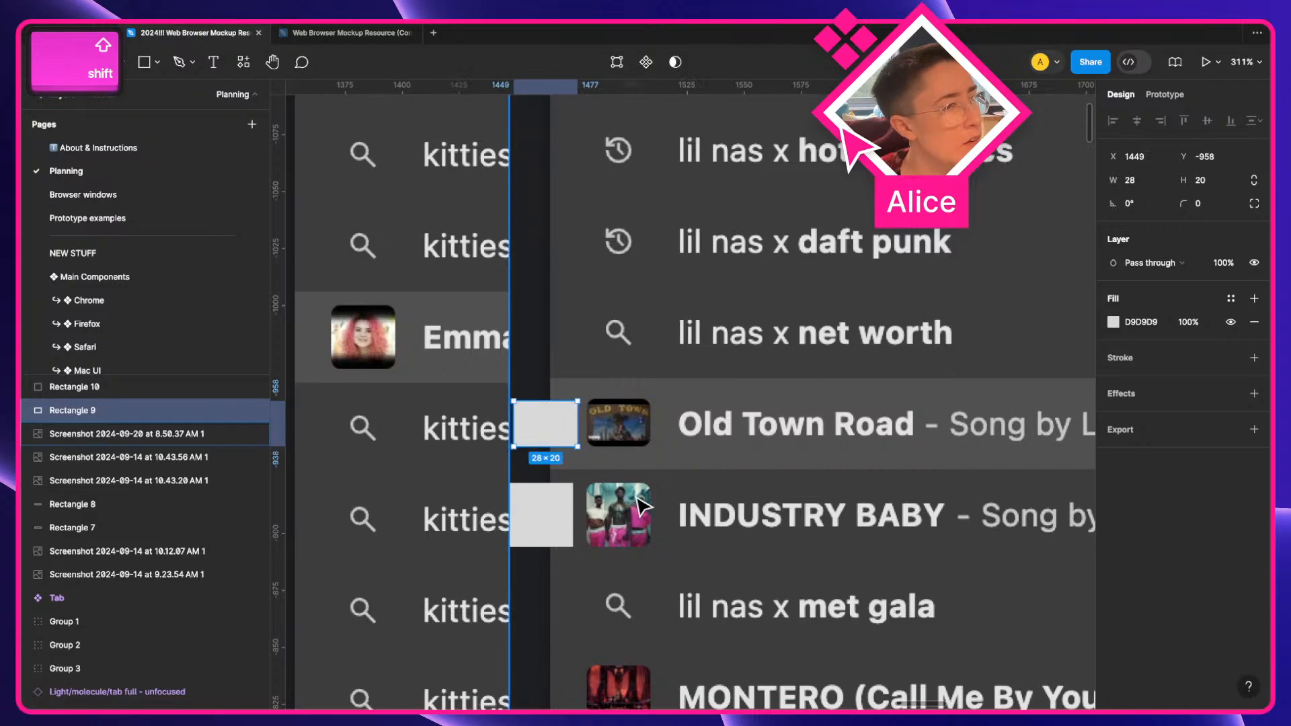
Try the query "the devil all the" in Chrome's address bar and clear it again
scroll(643, 505, "down", 2)
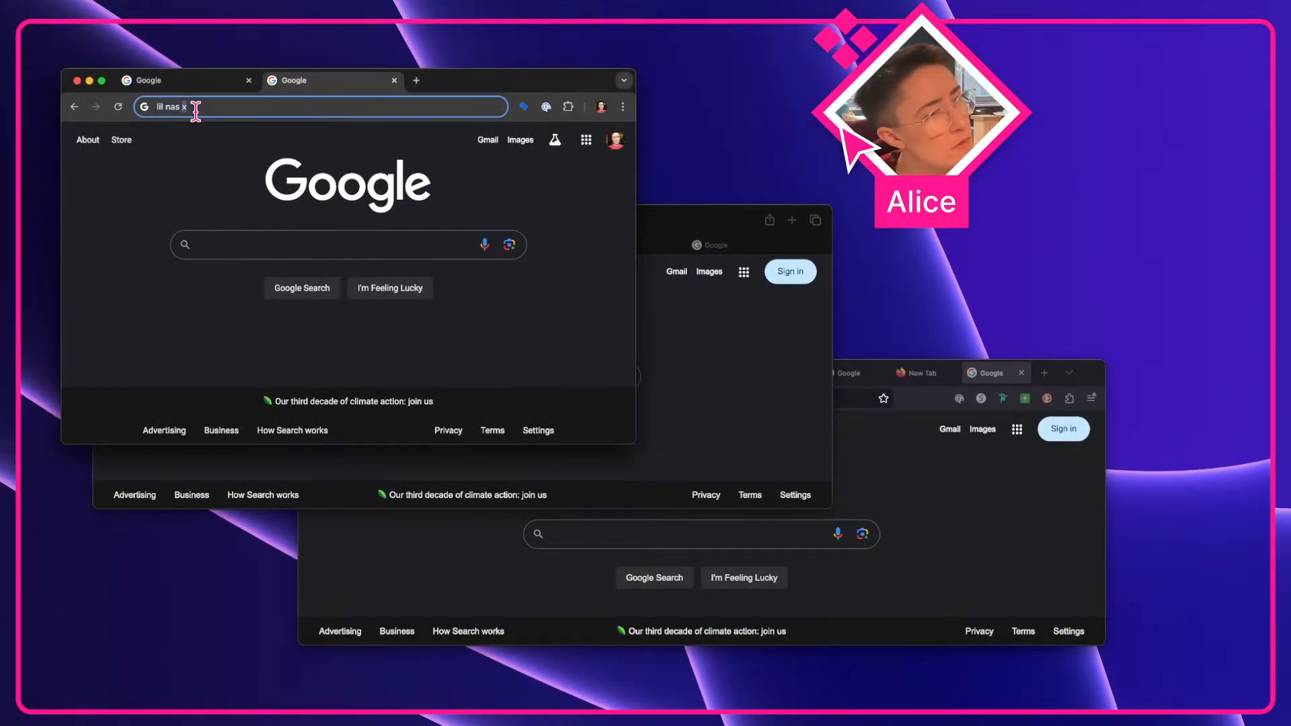
key("super+BackSpace")
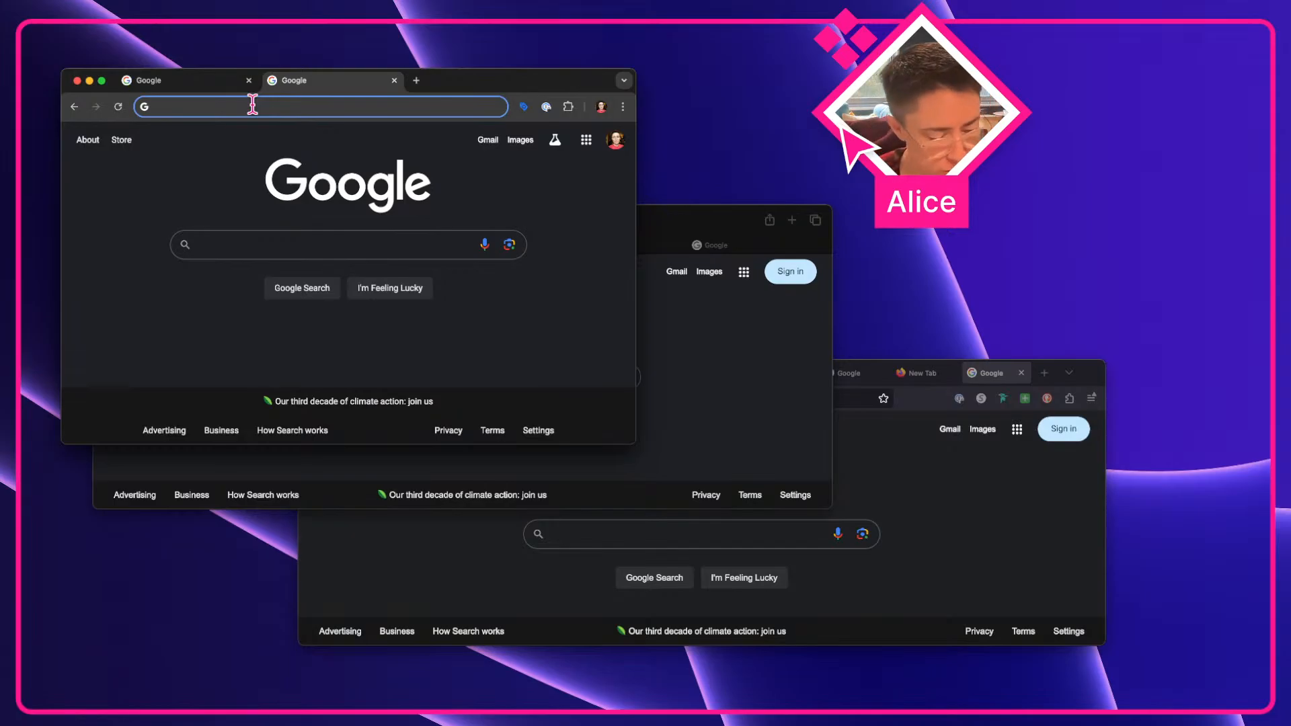
type("the dev")
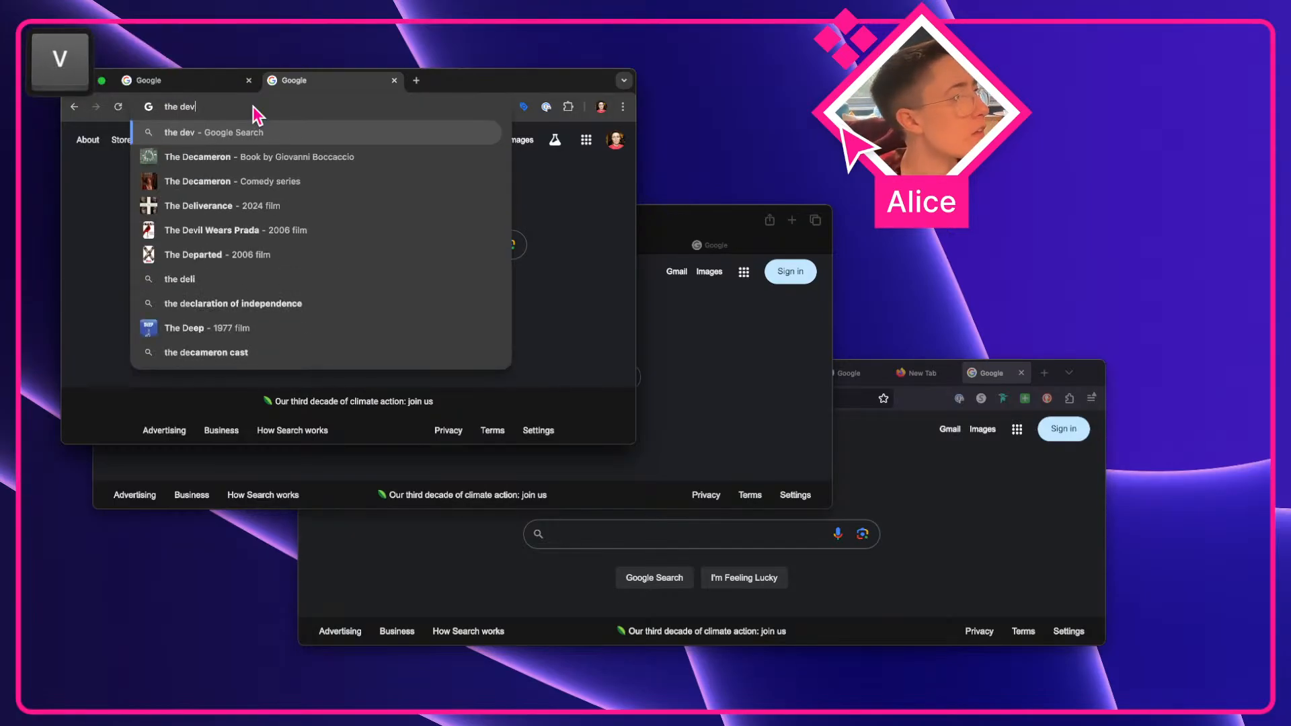
type("il all the")
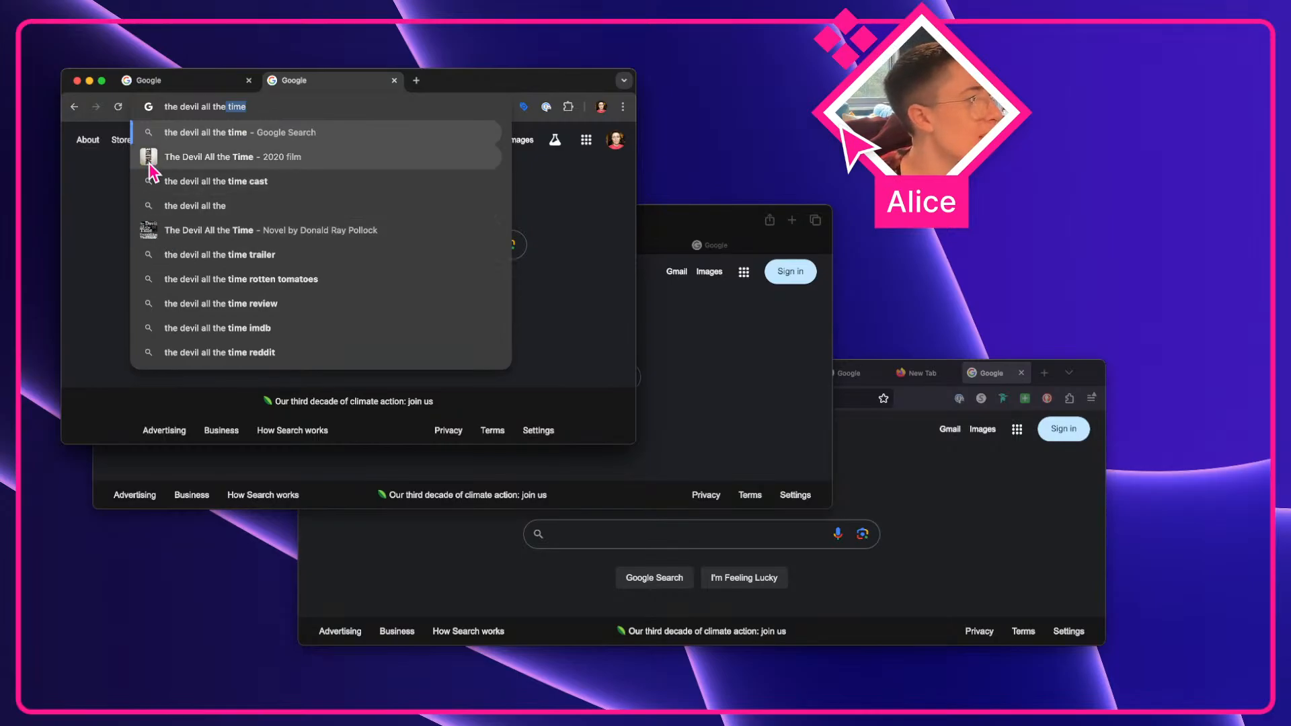
key("super+BackSpace")
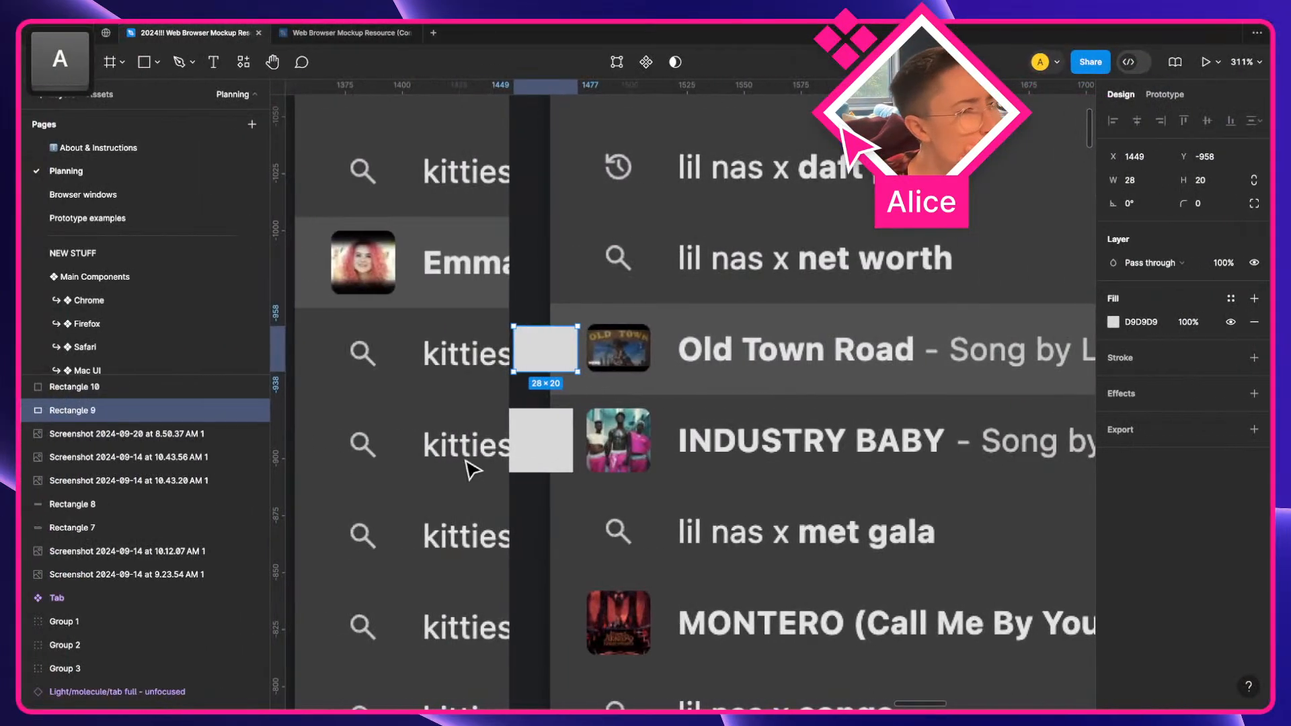
Review the measuring rectangles against the suggestion thumbnails in the Figma screenshot
scroll(571, 458, "down", 3)
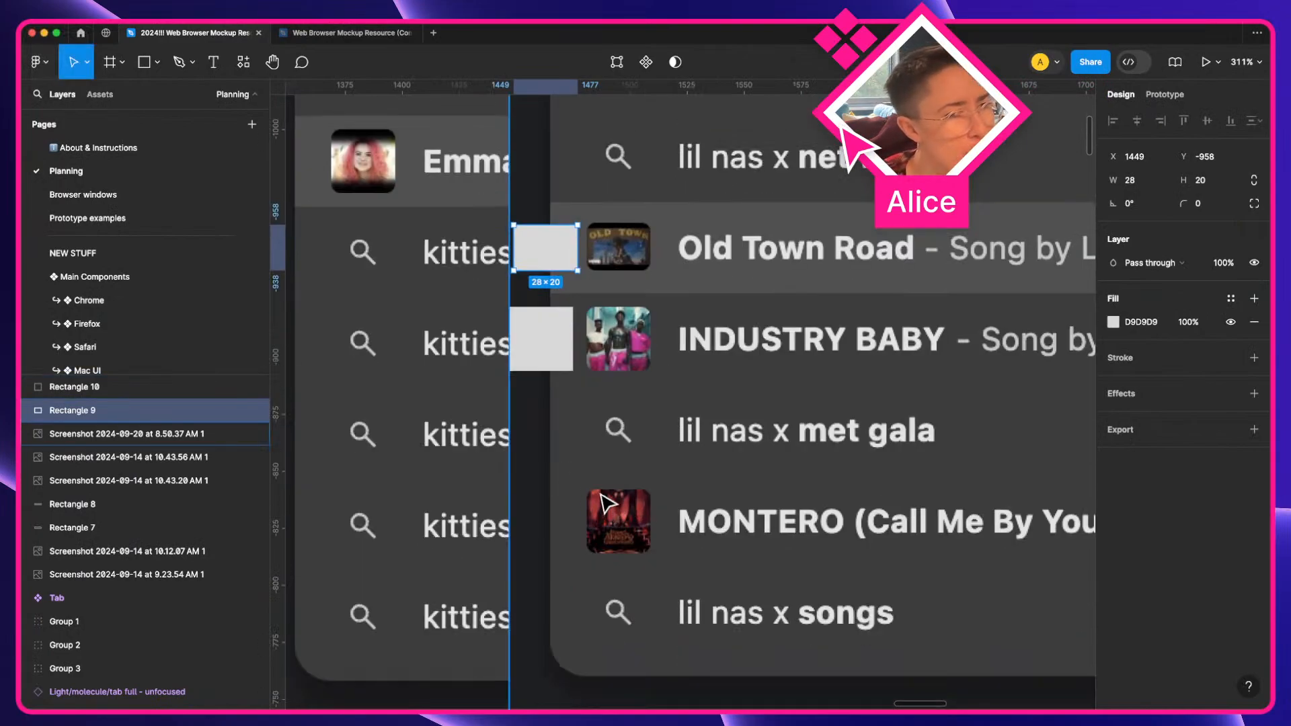
scroll(609, 503, "up", 5)
scroll(609, 503, "down", 3)
key("a")
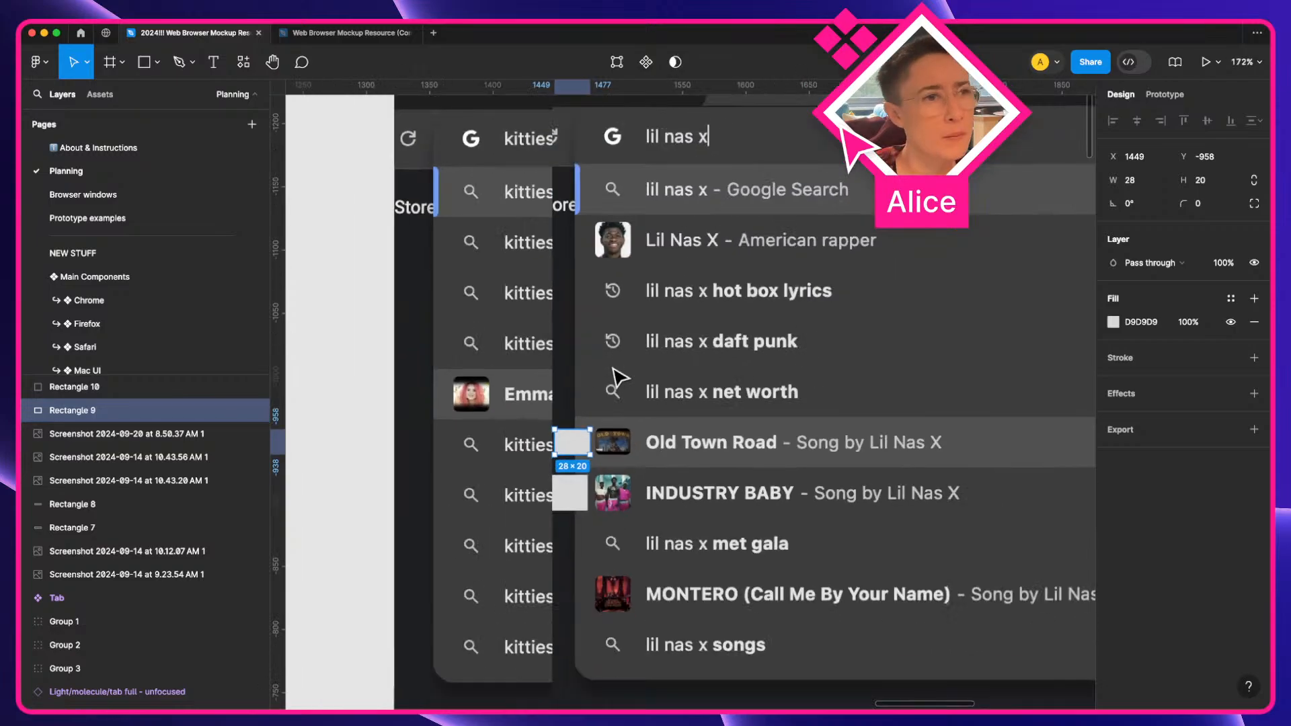
scroll(605, 373, "down", 5)
key("a")
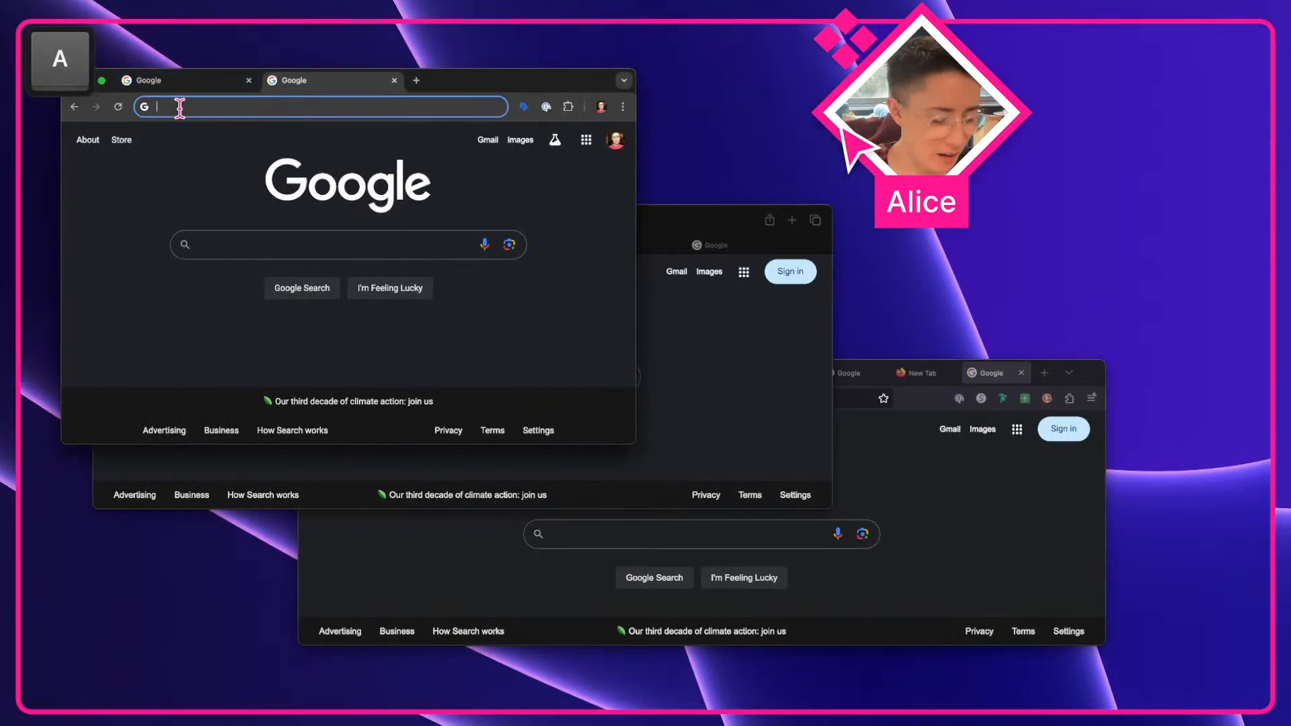
Try the queries "2024 movies ranked" and "ranked list" in Chrome's address bar, then clear it
type("2024 ")
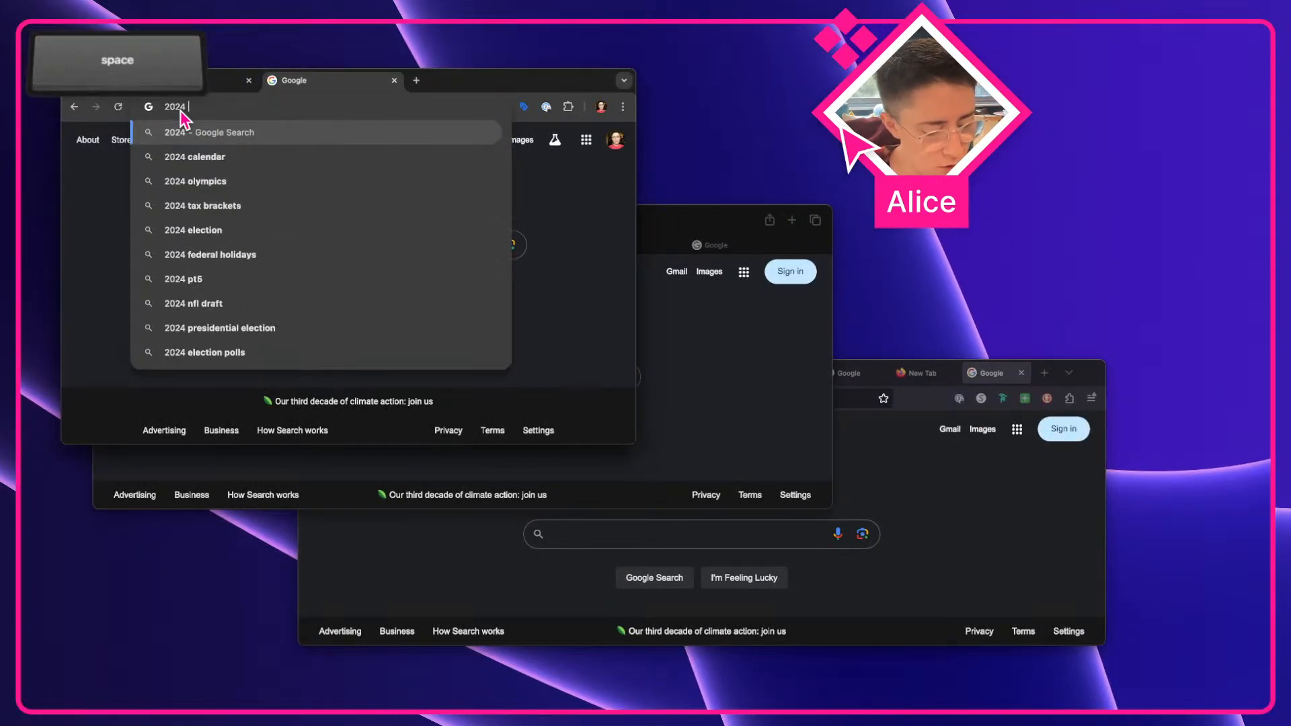
type("movies ranked")
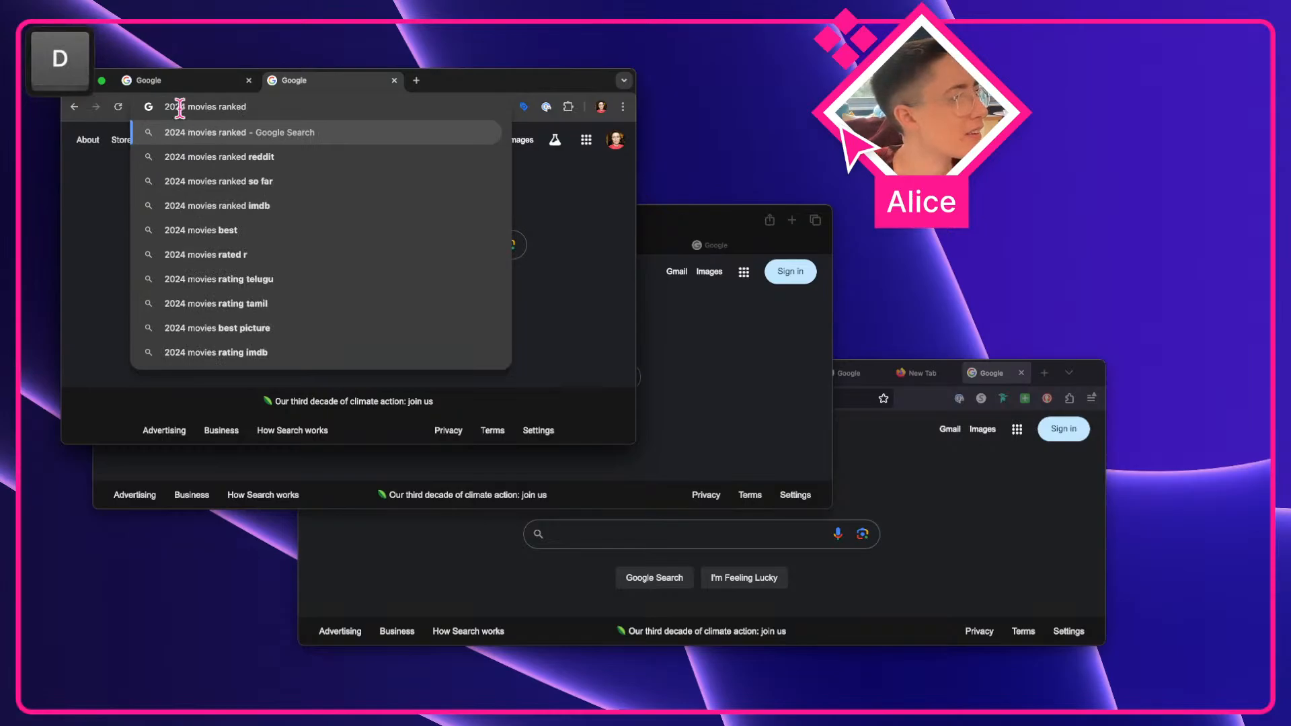
key("super+a")
type("ranked list")
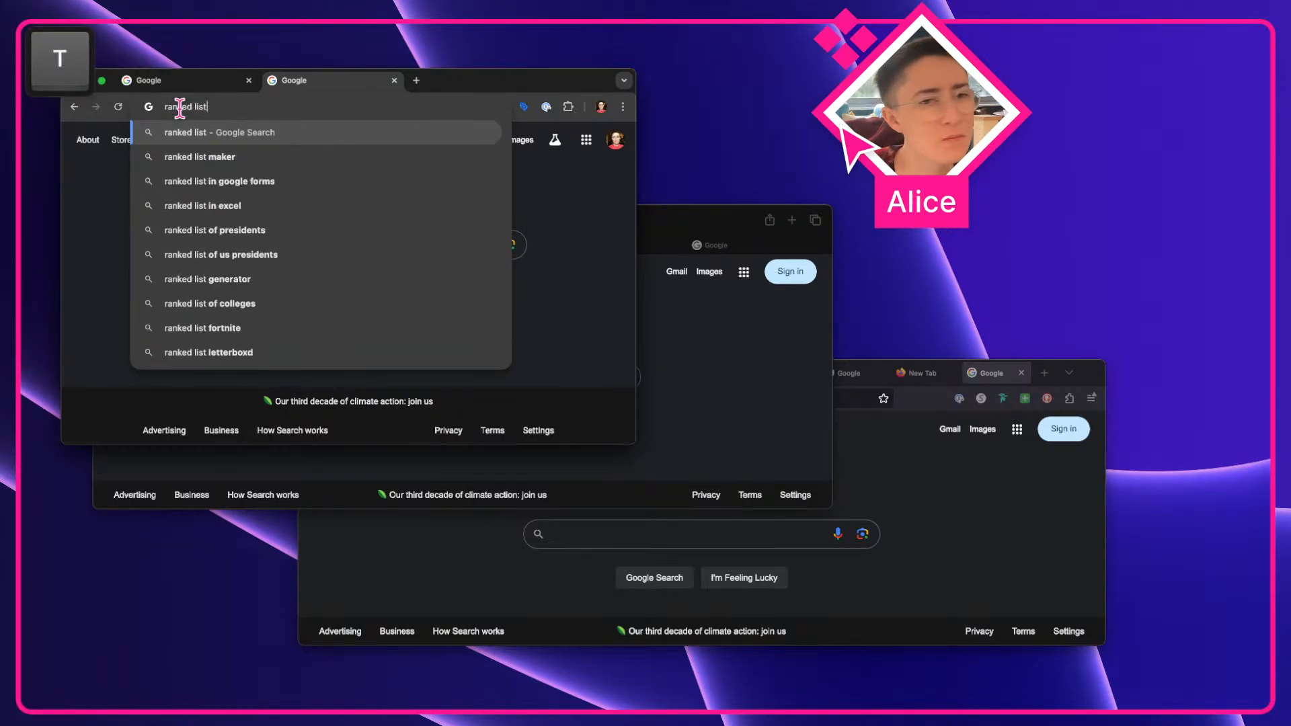
key("super+BackSpace")
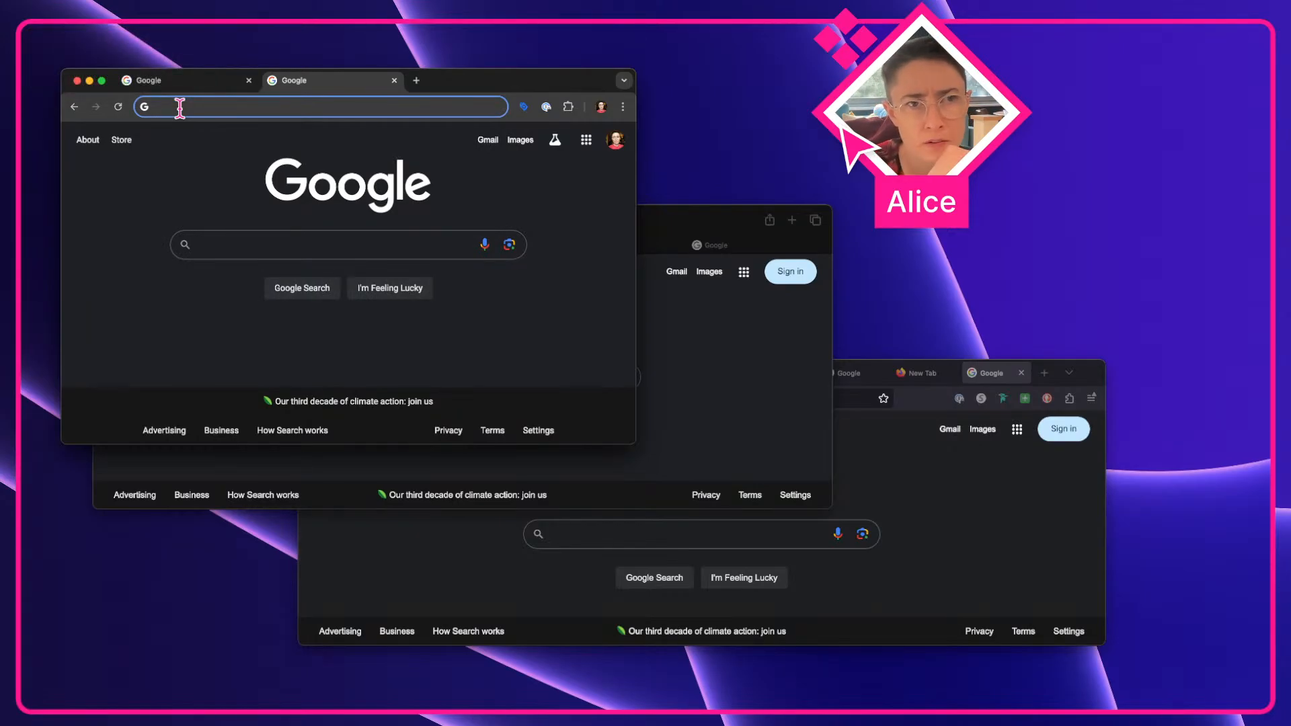
Enter "definition of" in Chrome's address bar to open its suggestion dropdown
type("definitioj")
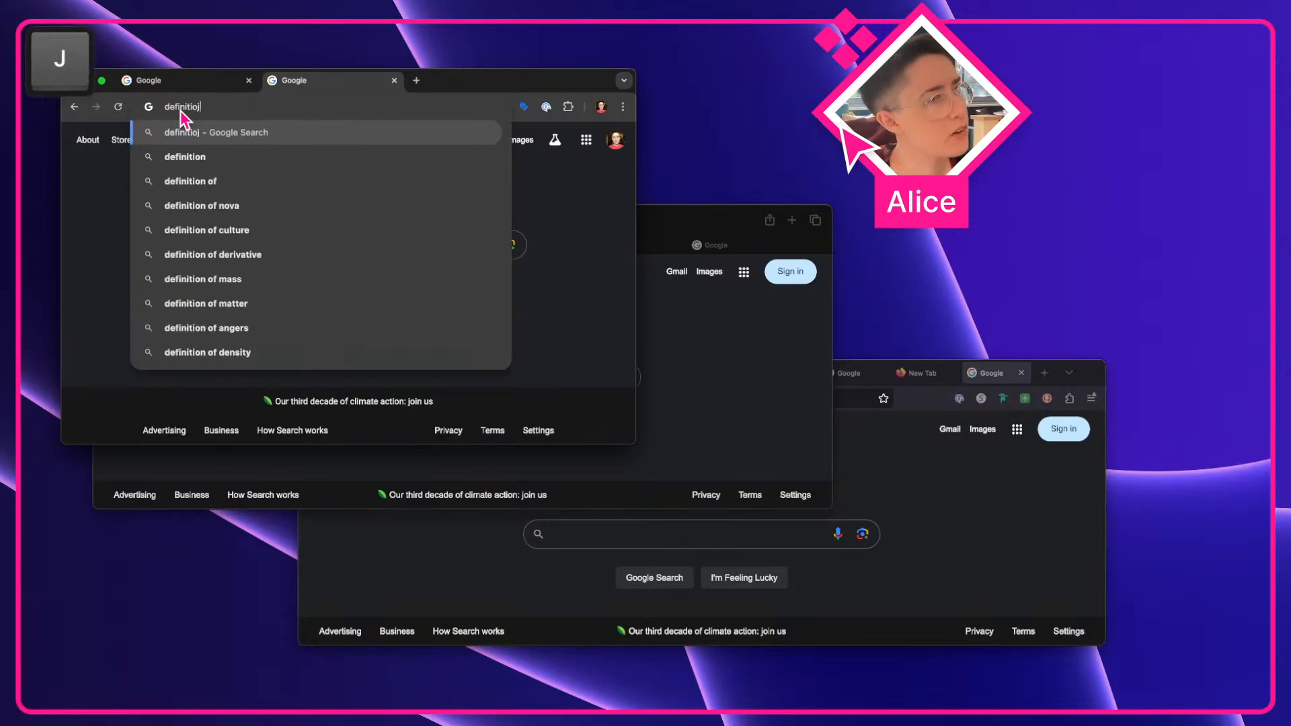
key("BackSpace")
type("nitio")
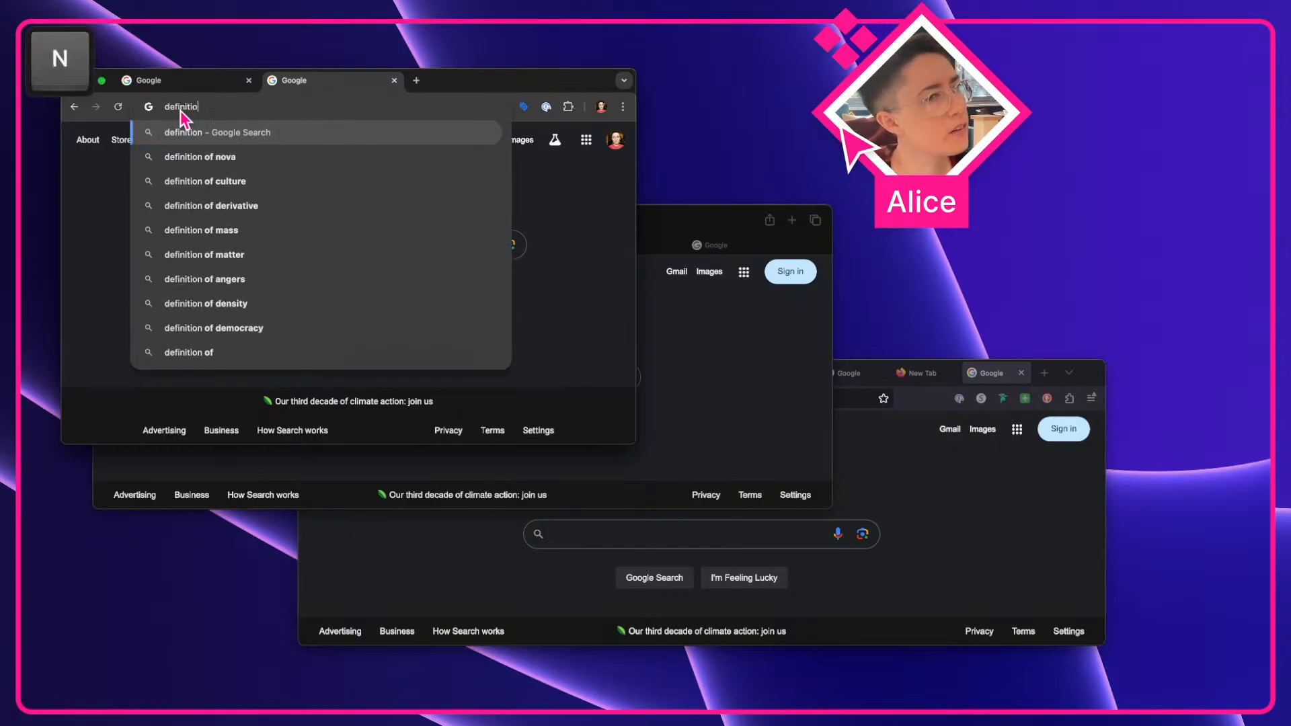
key("super+a")
type("definition of")
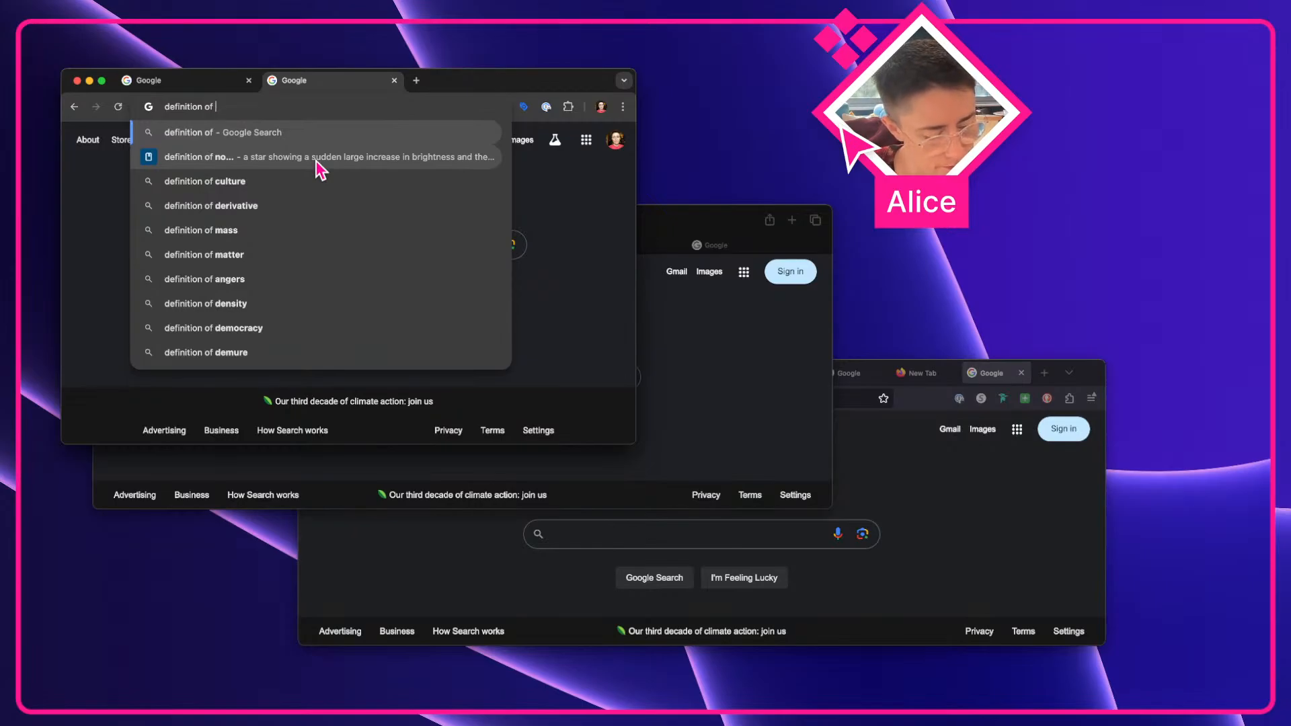
type("design")
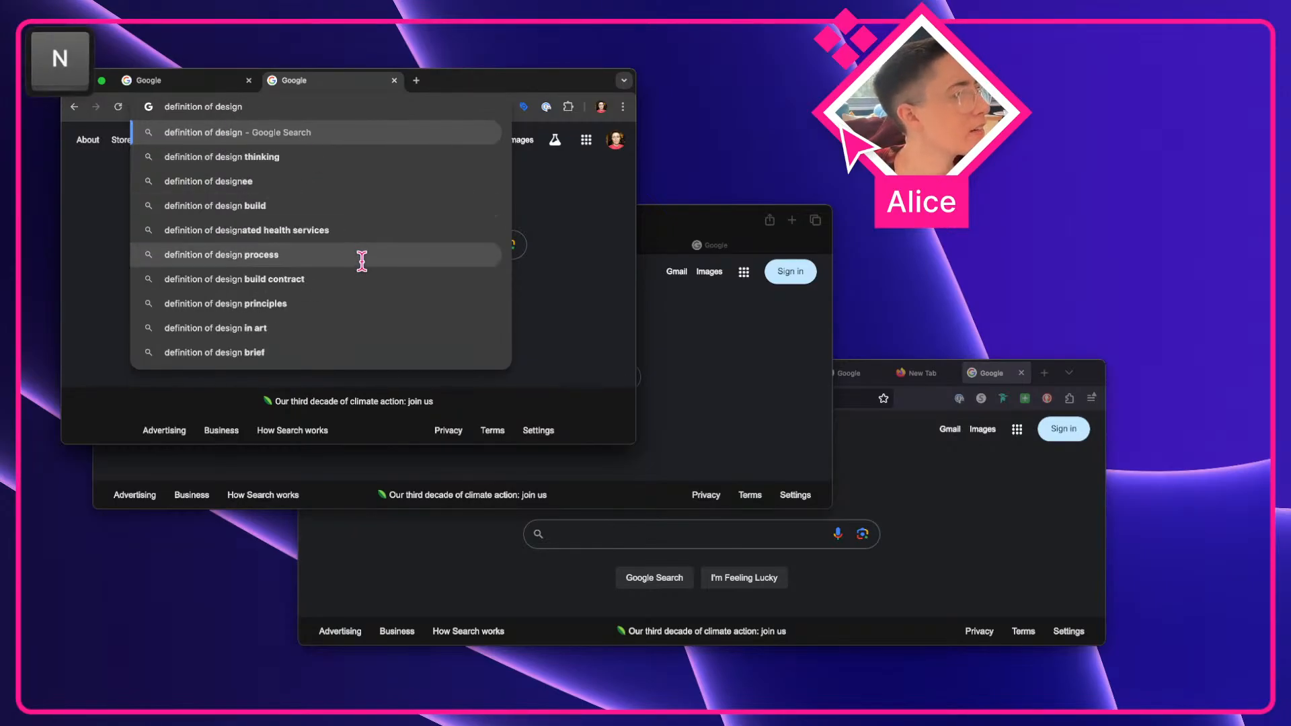
key("BackSpace")
key("BackSpace")
key("BackSpace")
key("BackSpace")
key("BackSpace")
key("BackSpace")
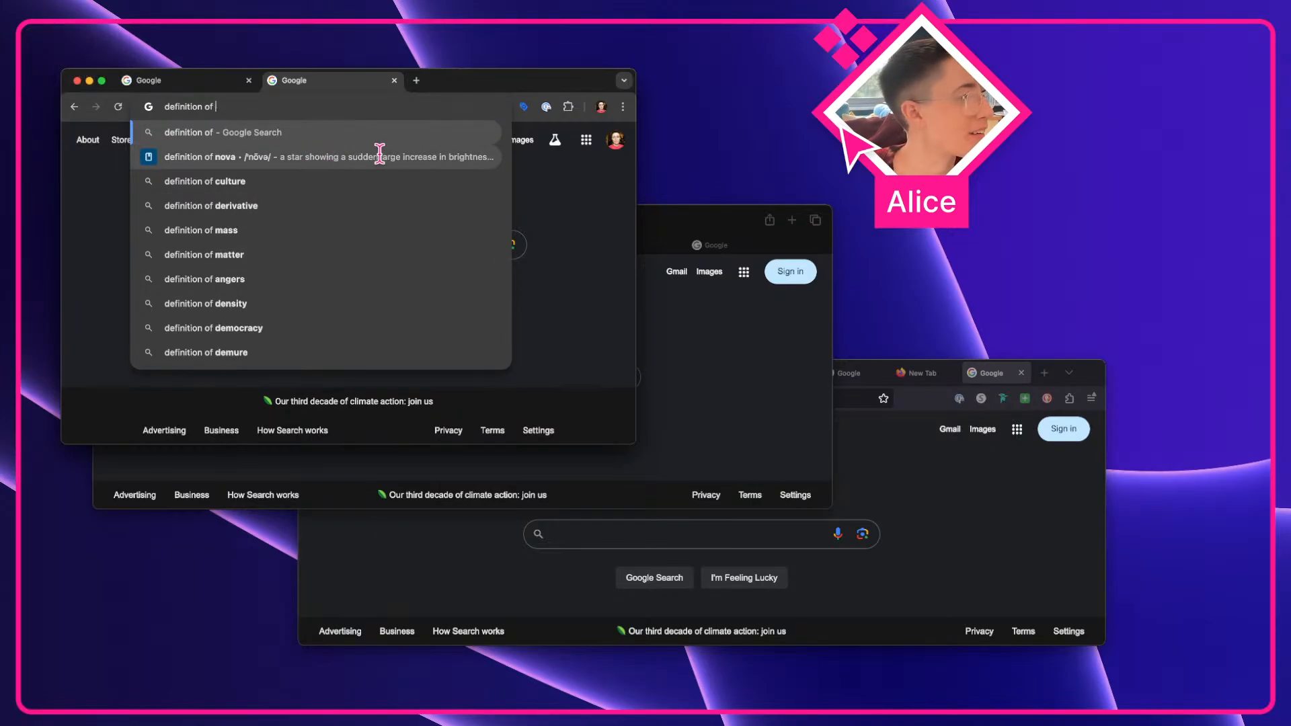
Capture a screenshot of the "definition of" suggestion dropdown and paste it onto the Figma canvas over the other dropdown screenshots
key("shift+super+4")
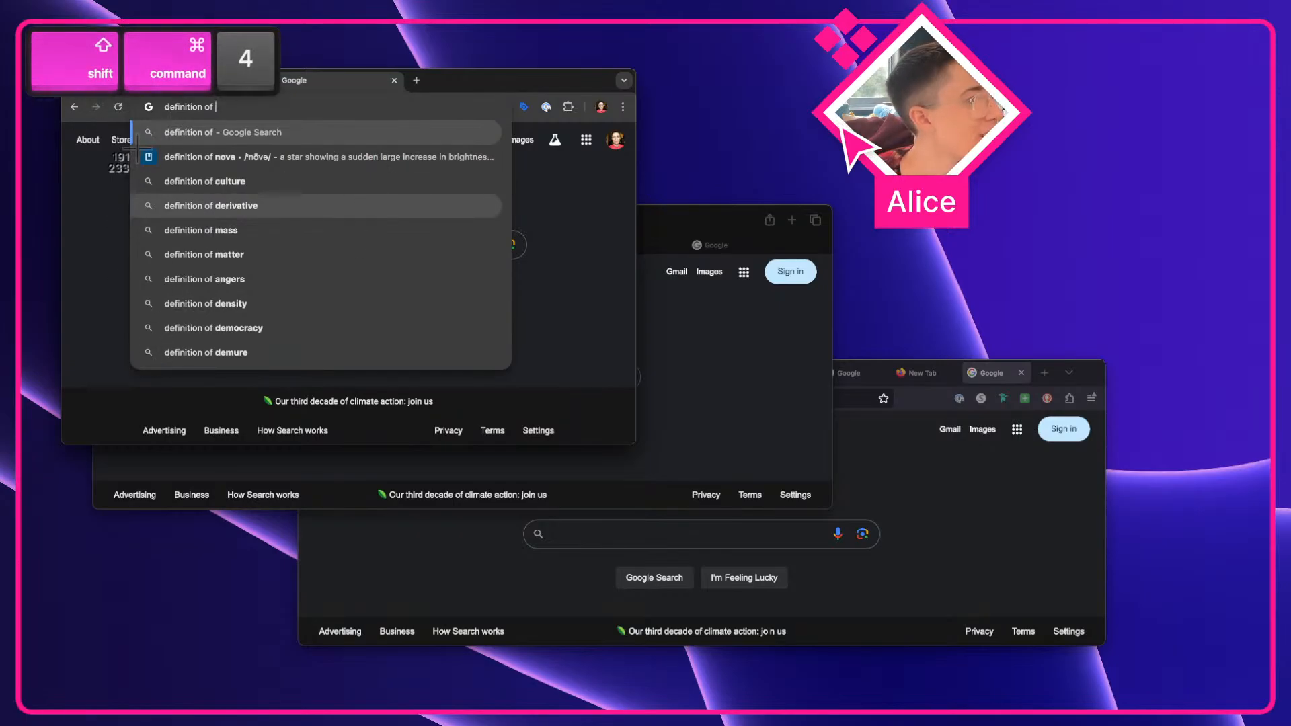
left_click_drag(126, 92, 561, 306)
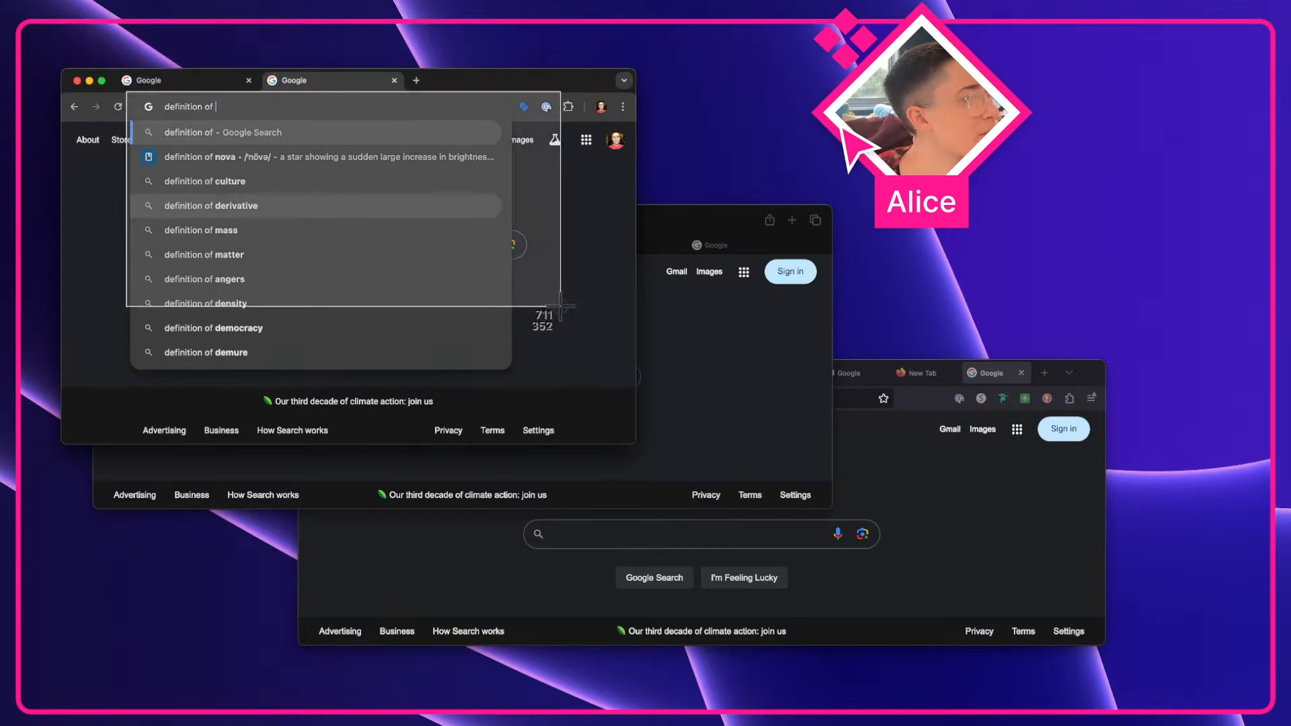
key("ctrl+Left")
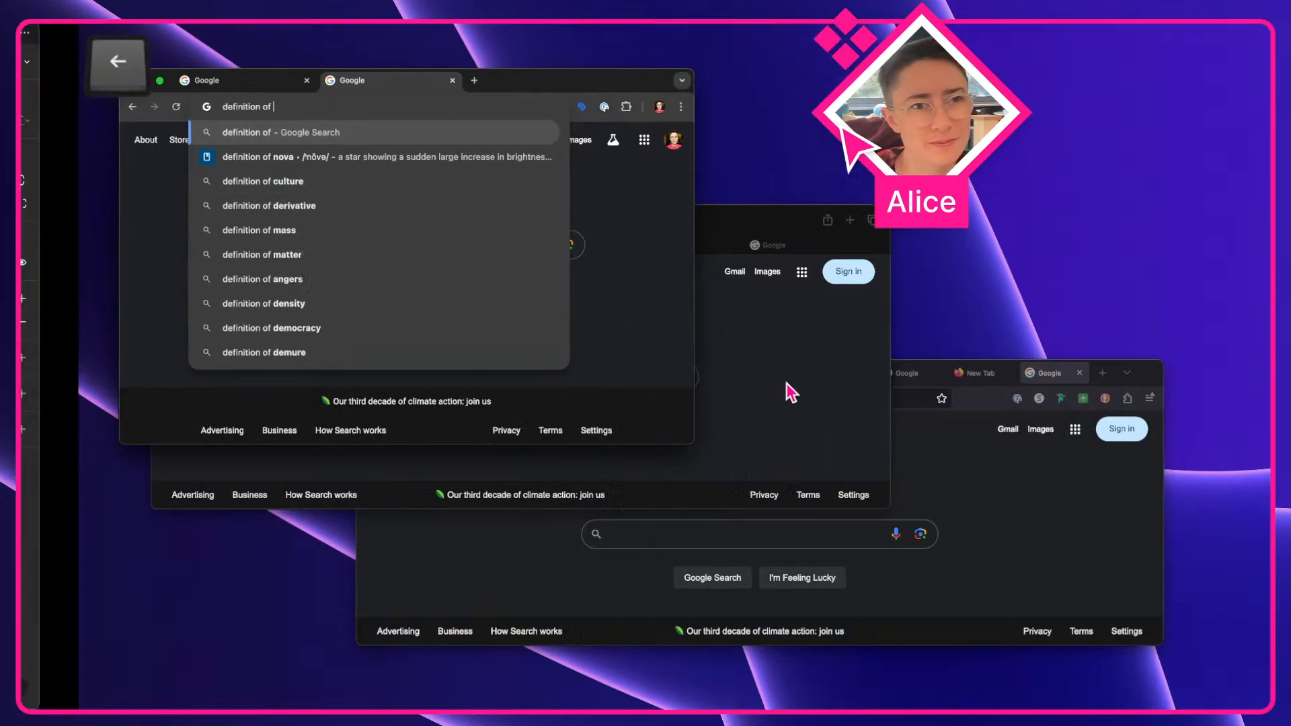
key("a")
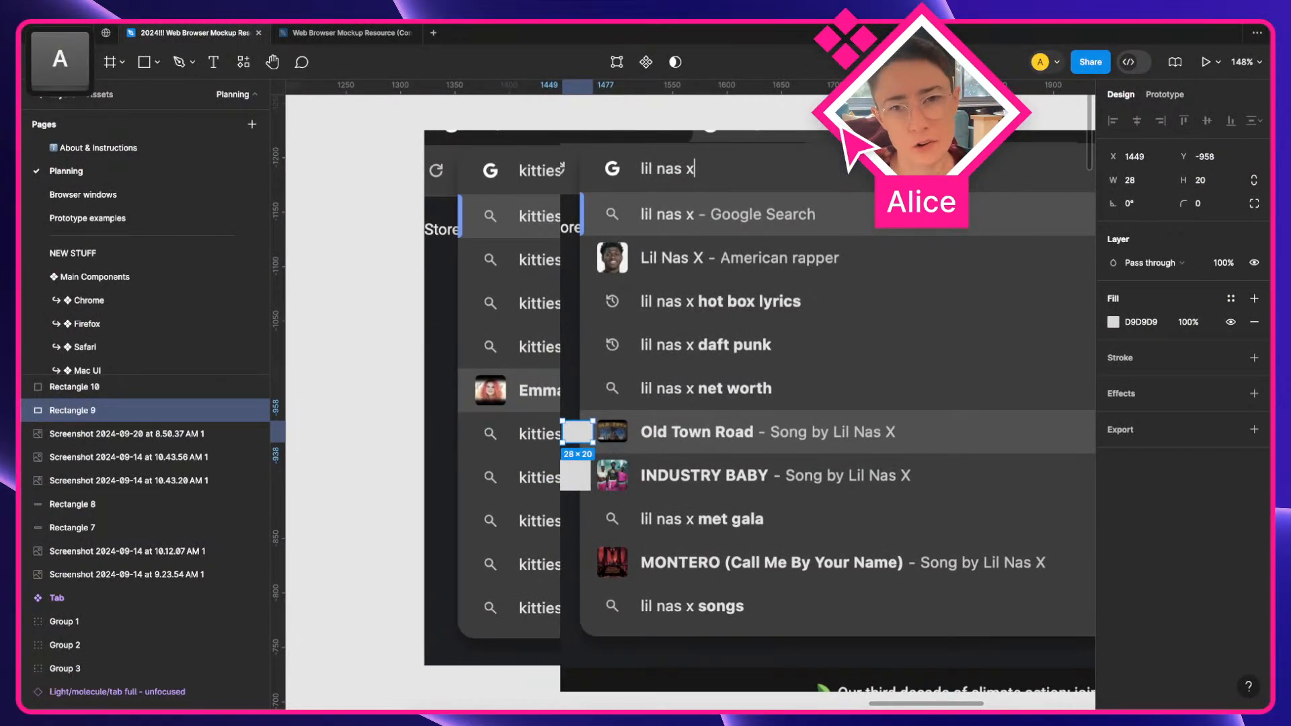
key("ctrl+v")
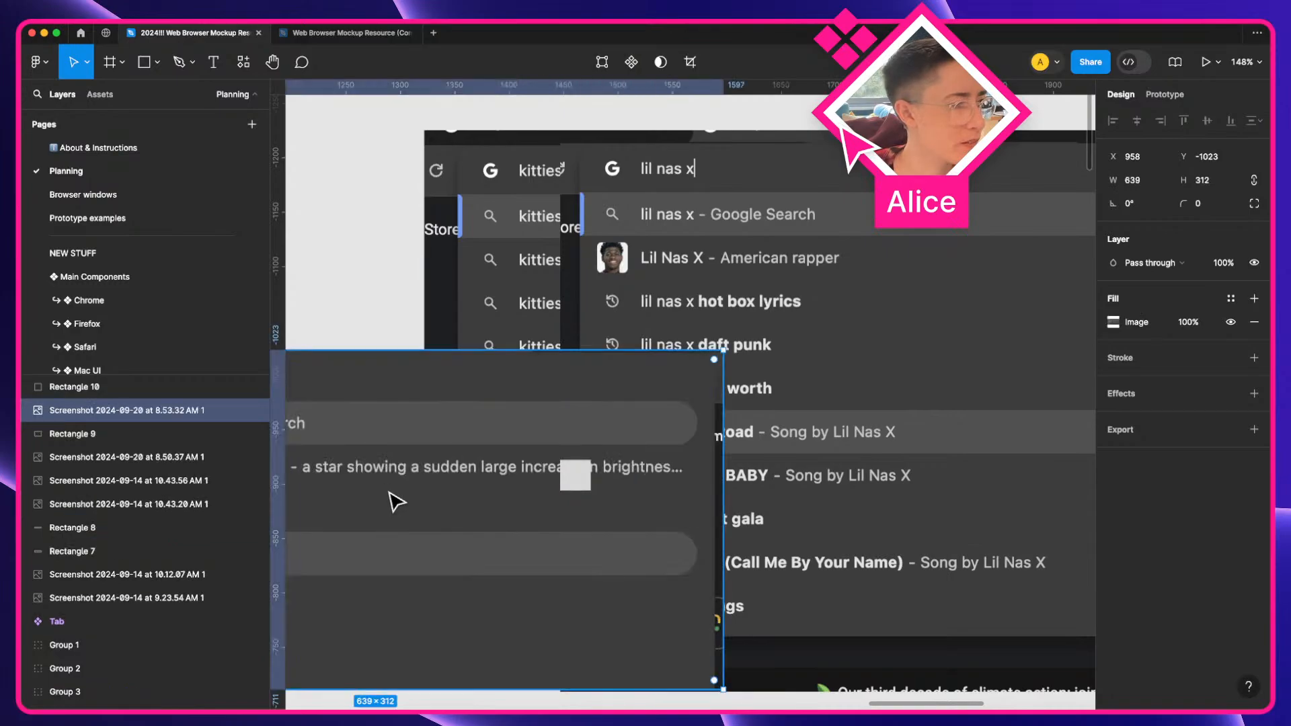
left_click_drag(384, 496, 675, 332)
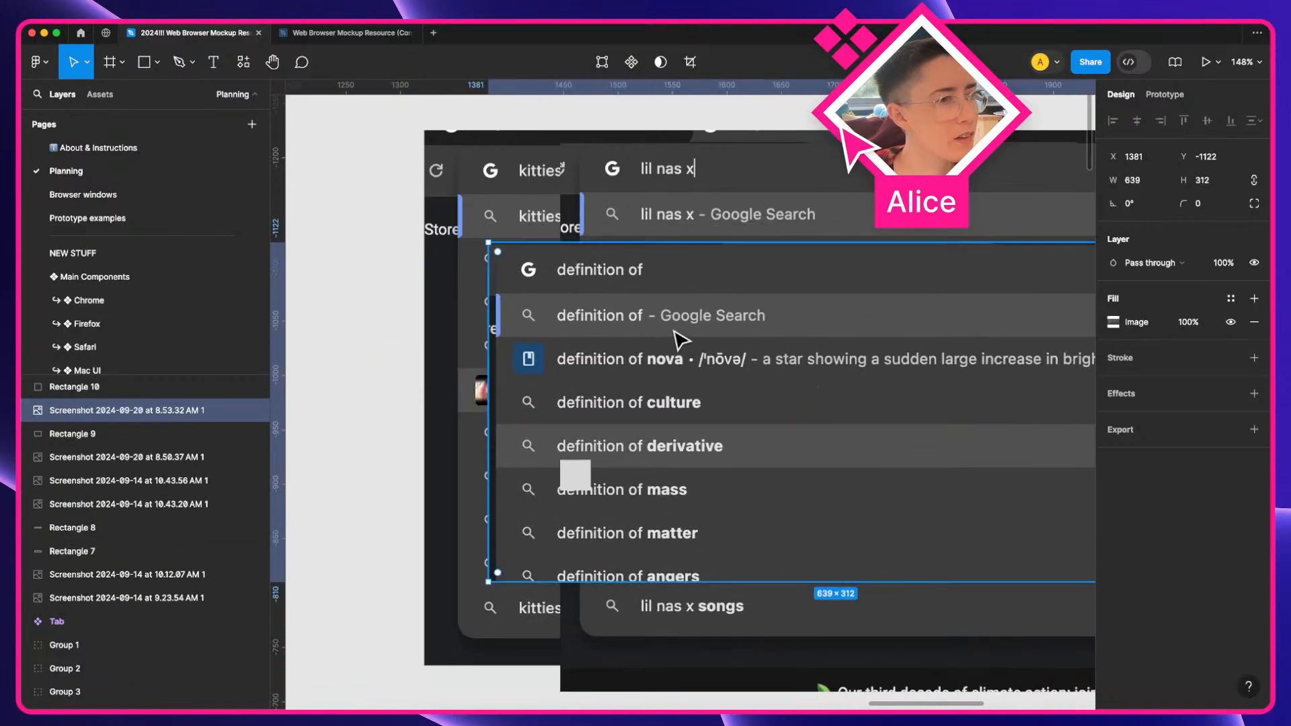
key("ctrl+Right")
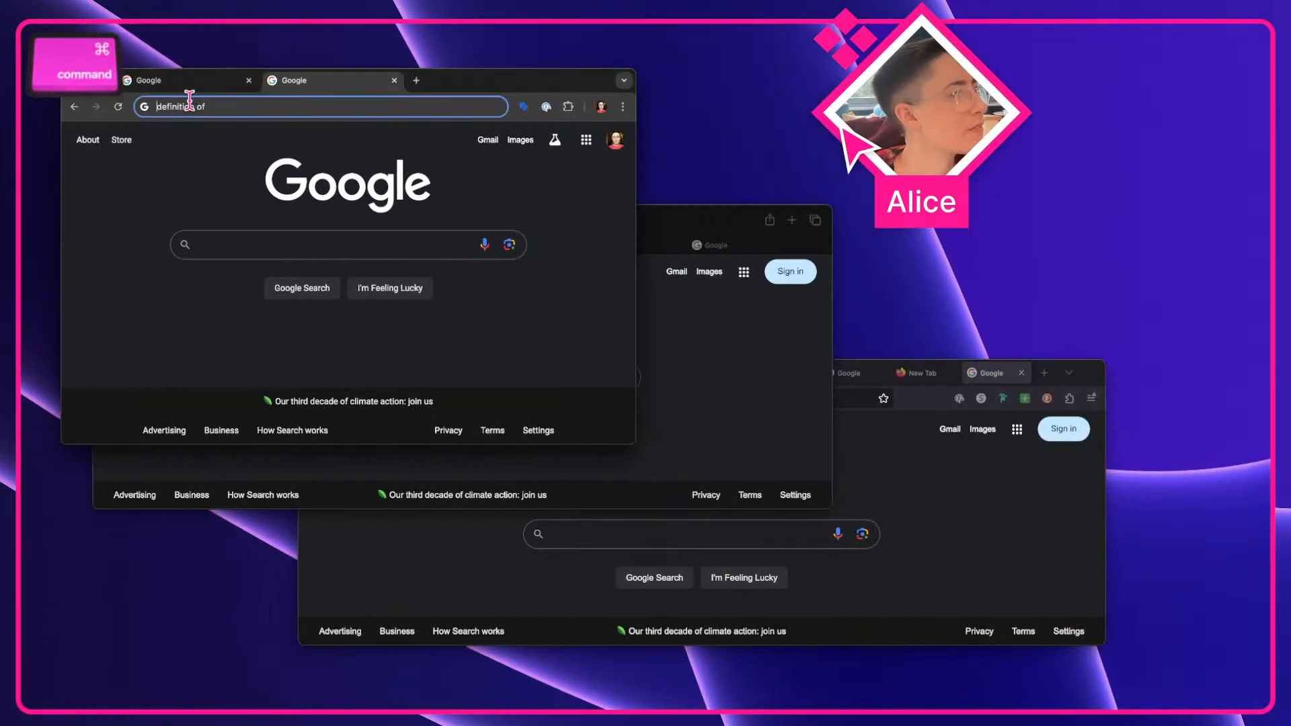
Clear Chrome's address bar and enter "quality"
key("BackSpace")
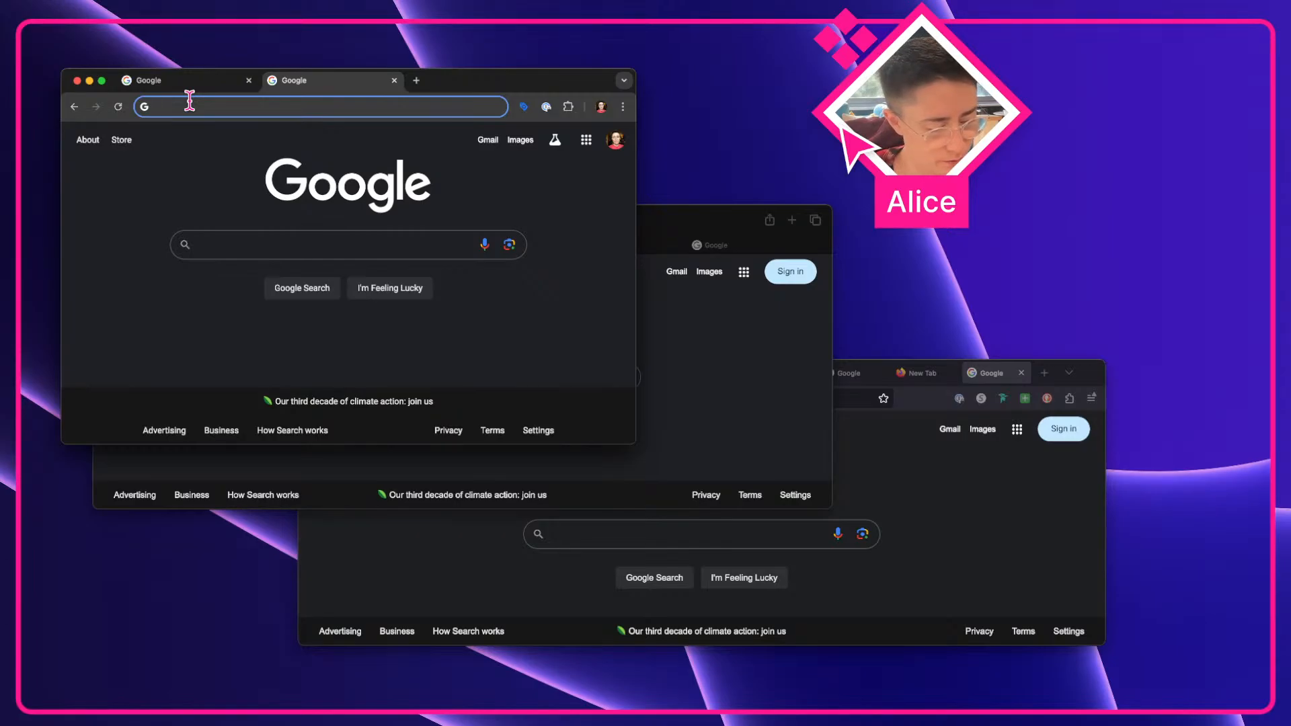
type("quality")
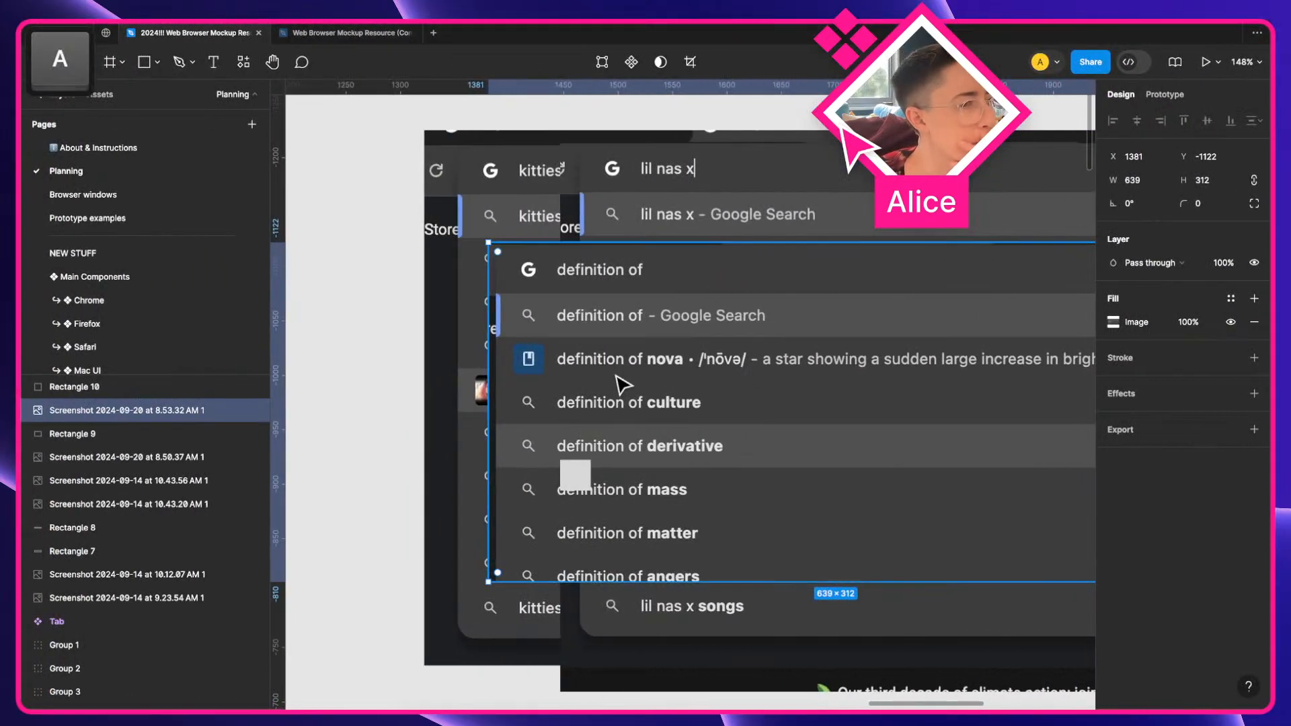
Move the "definition of" dropdown screenshot to overlap the other suggestion dropdown screenshots on the canvas
left_click_drag(568, 366, 870, 458)
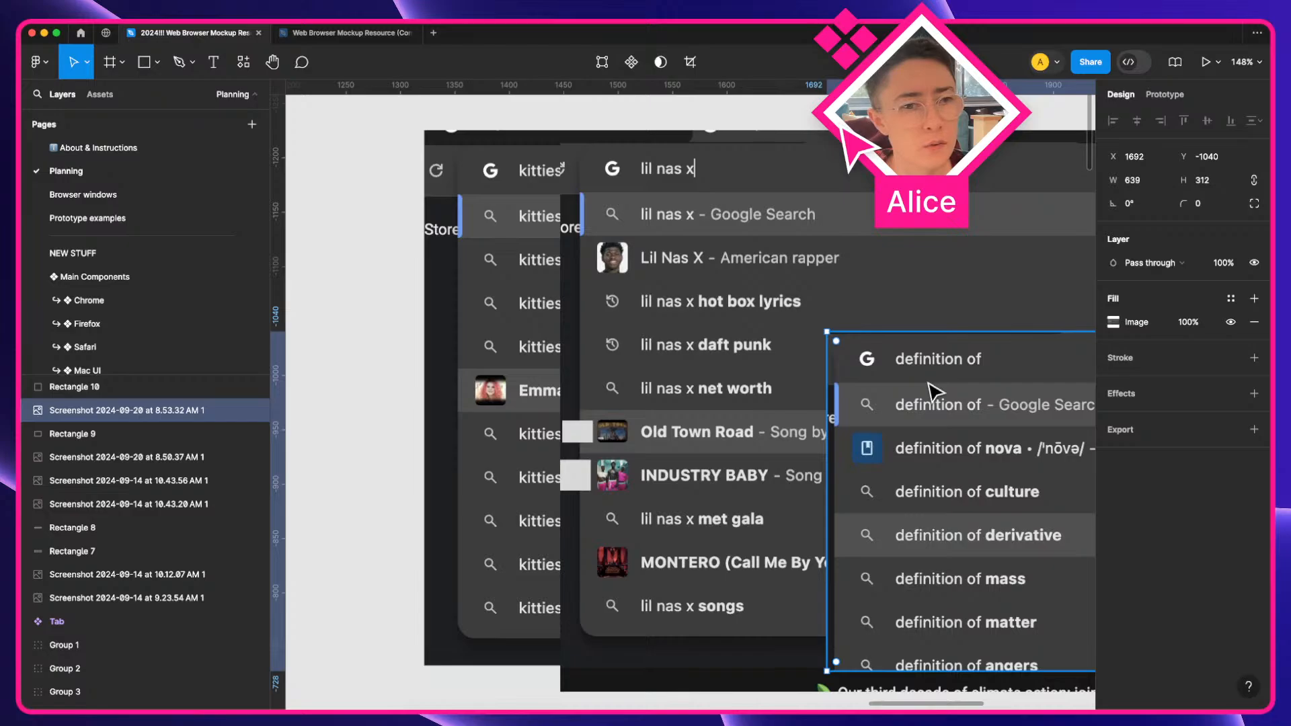
left_click_drag(934, 388, 856, 200)
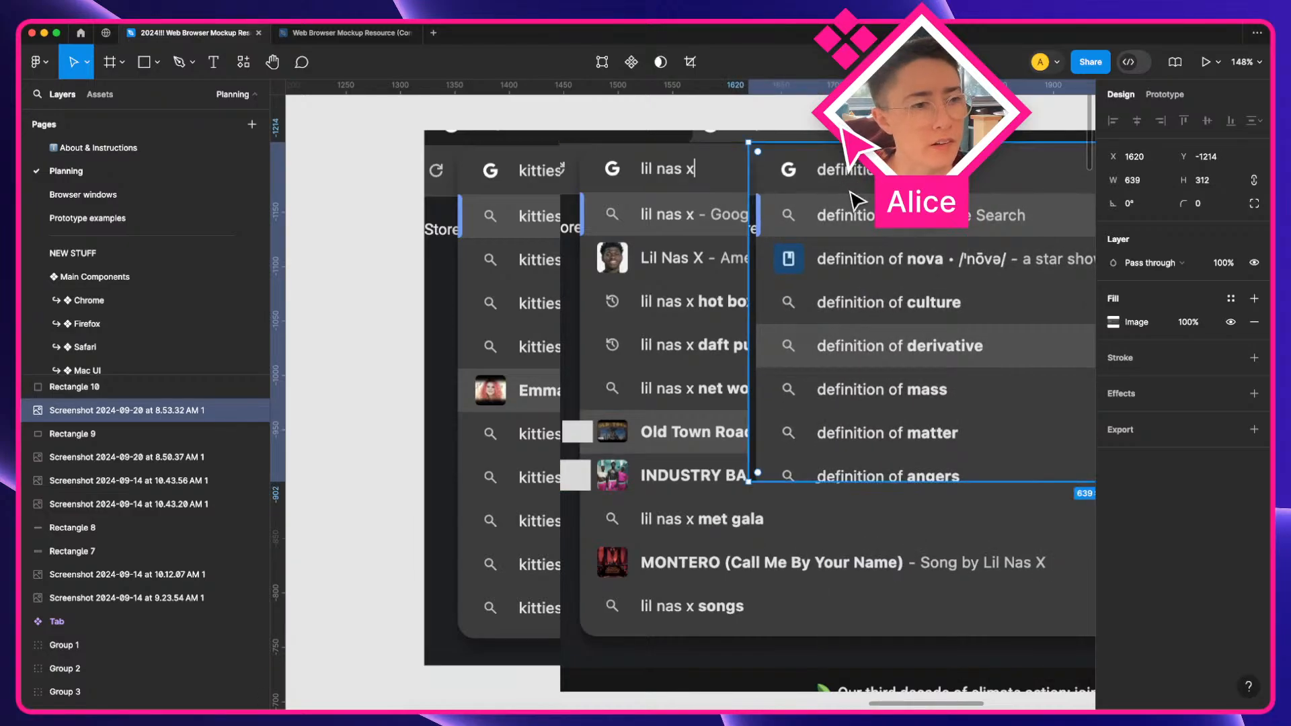
scroll(854, 198, "down", 5)
key("space")
left_click_drag(534, 278, 412, 351)
left_click_drag(482, 186, 996, 460)
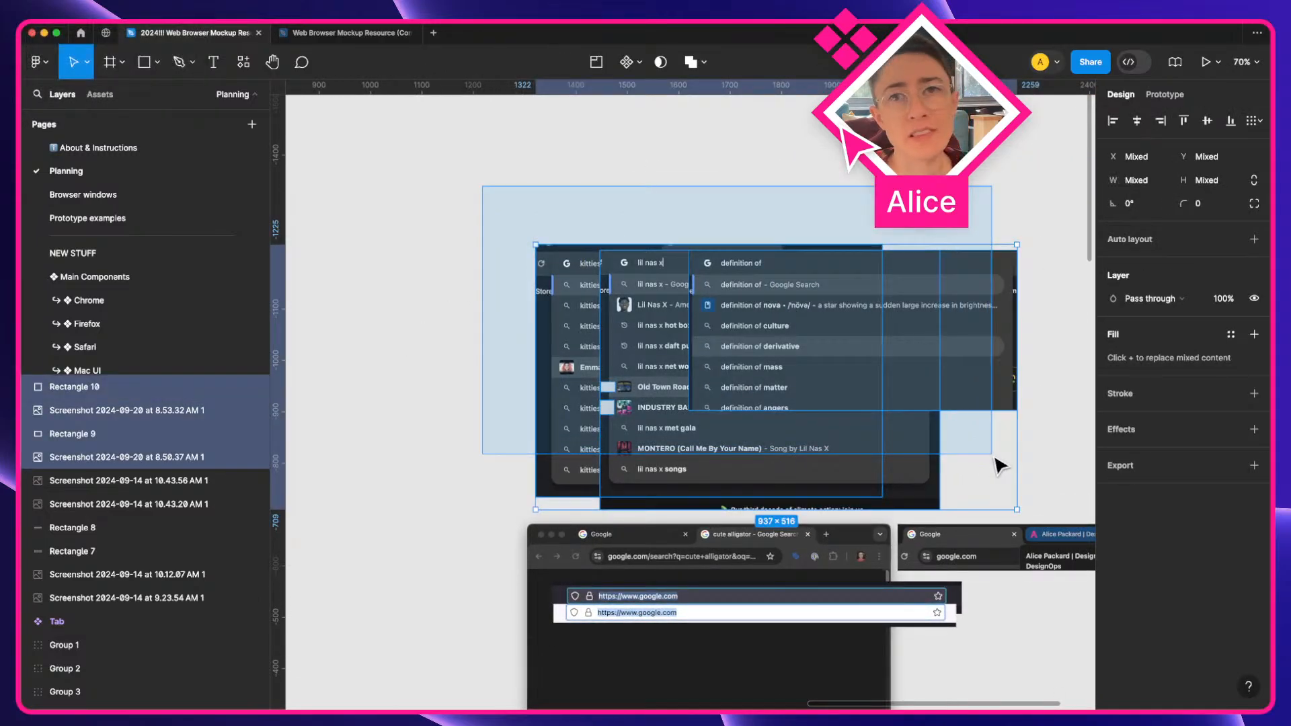
key("Escape")
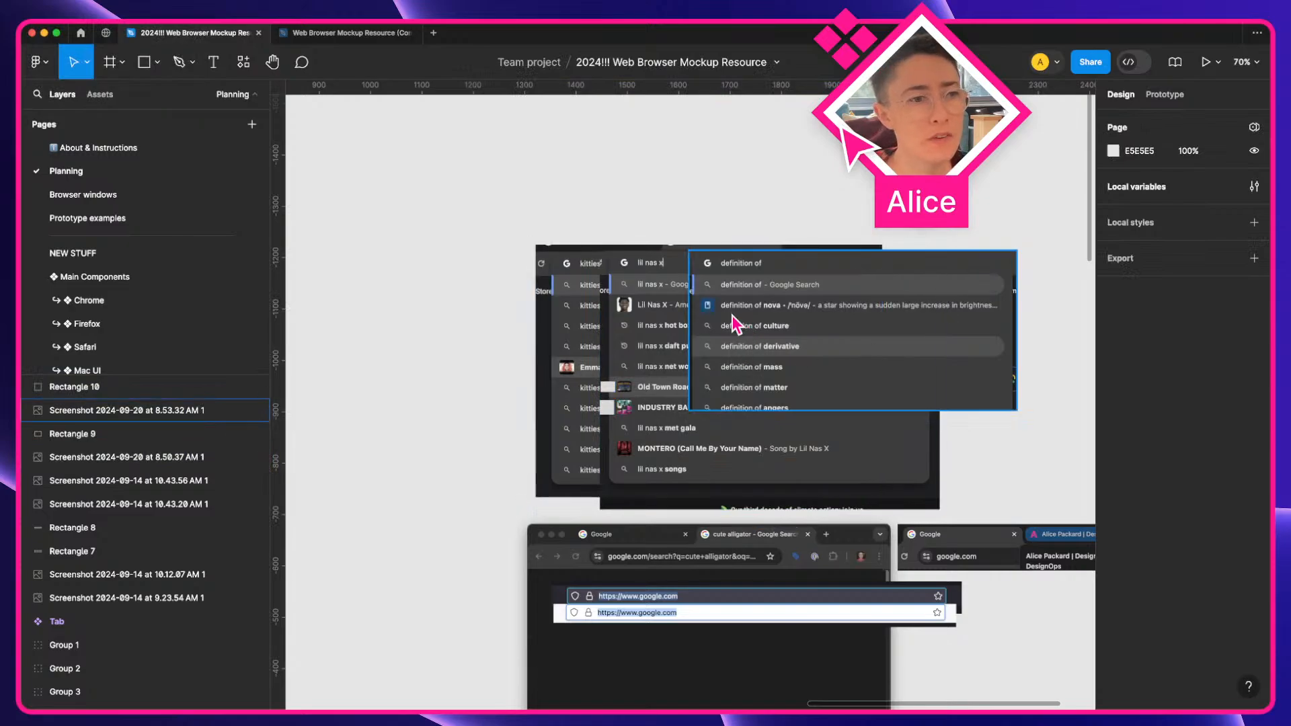
Move the Type-ahead menu and Type-ahead menu item entries to the end of the component inventory list
scroll(709, 411, "down", 3)
key("space")
left_click_drag(749, 389, 1251, 68)
left_click_drag(587, 498, 567, 288)
scroll(990, 361, "up", 4)
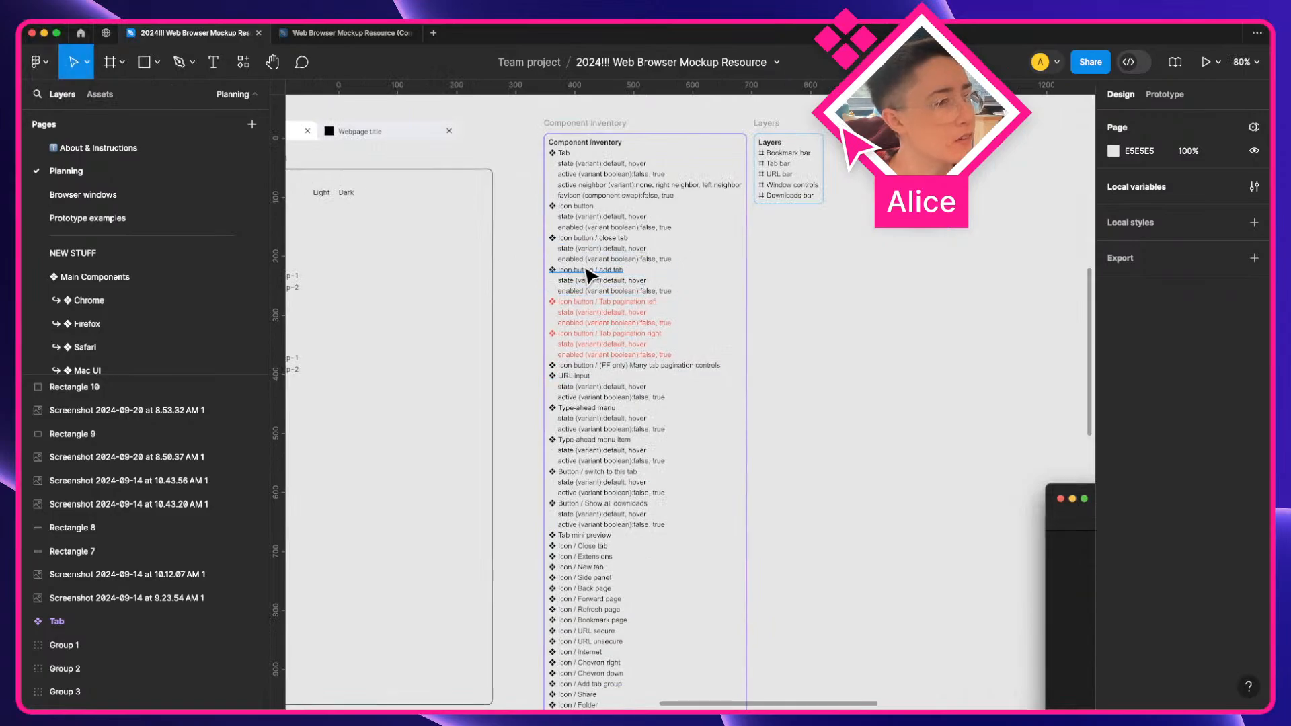
left_click(574, 409)
scroll(574, 413, "up", 3)
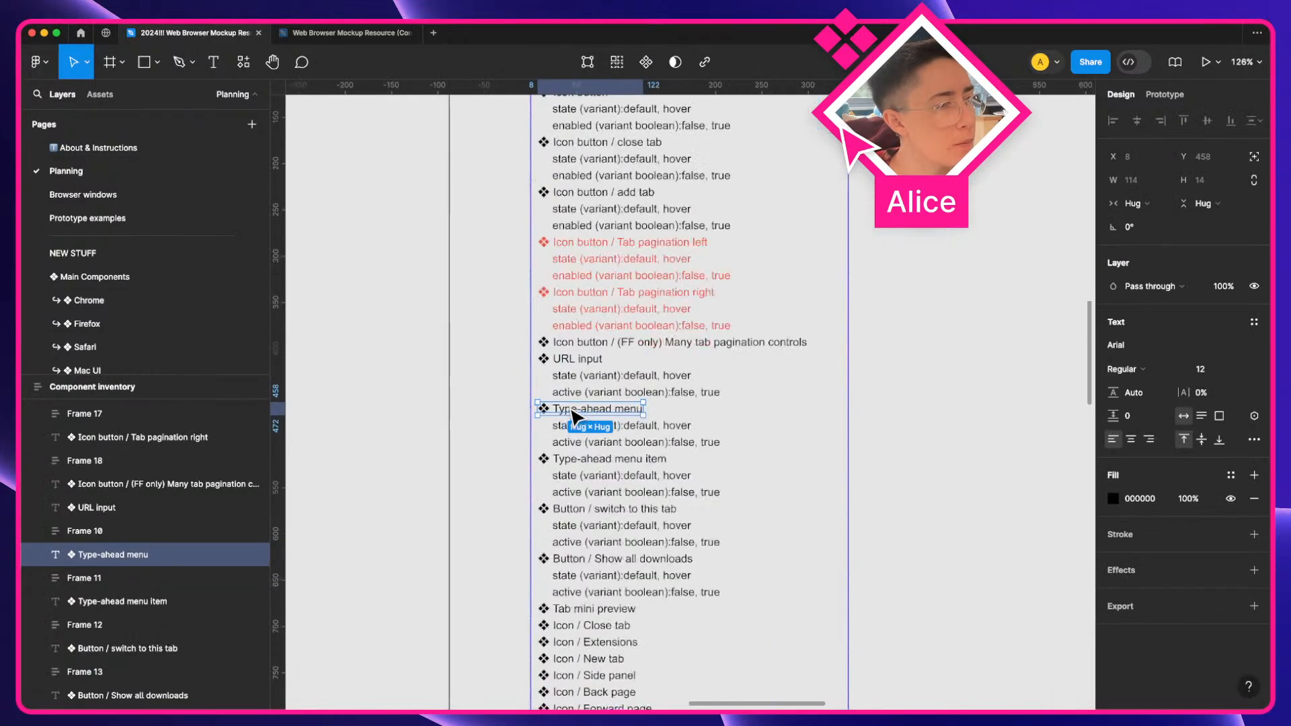
left_click(579, 434, "shift")
left_click(579, 469, "shift")
left_click(579, 499, "shift")
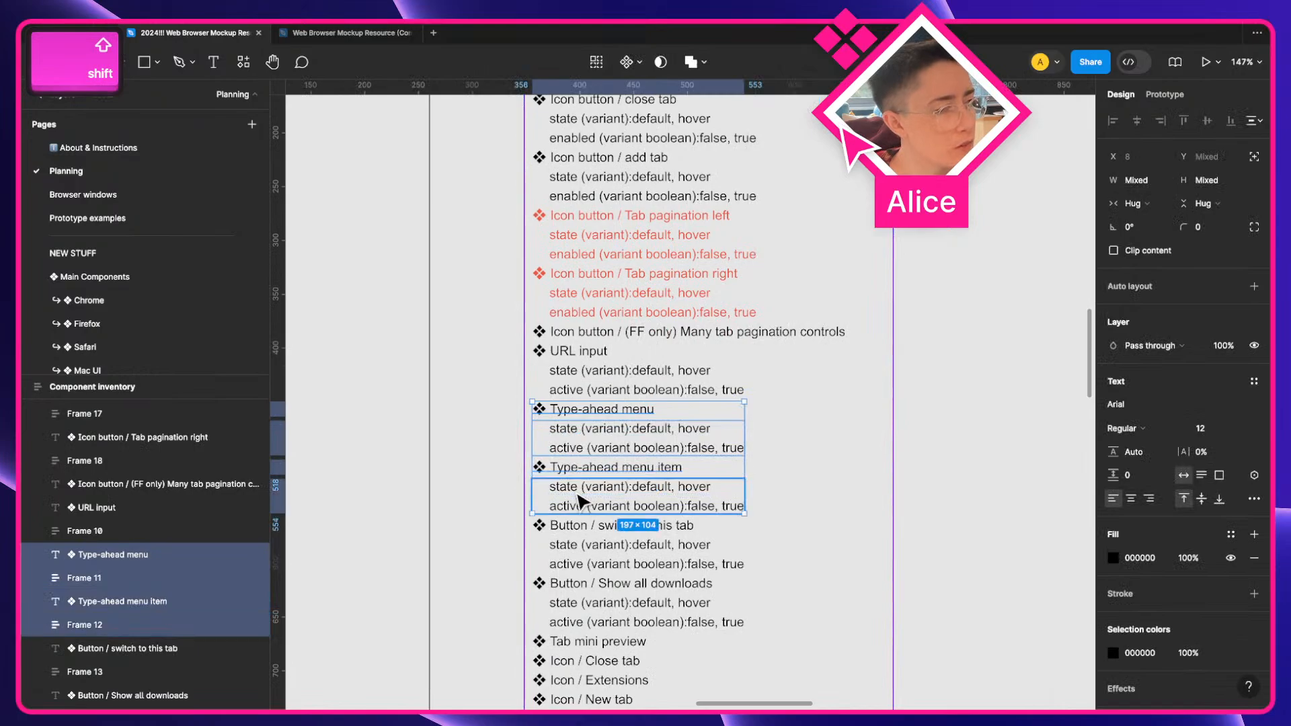
key("Down")
key("Down")
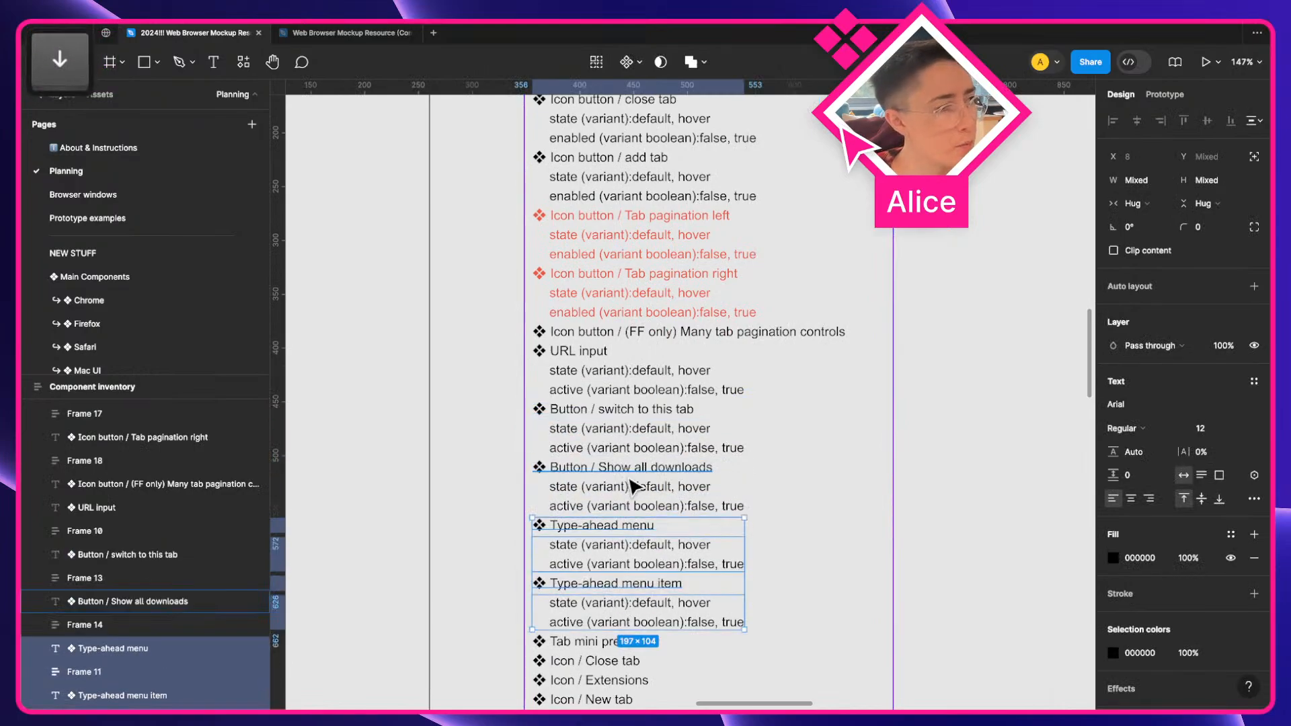
scroll(634, 484, "down", 3)
scroll(634, 484, "down", 2)
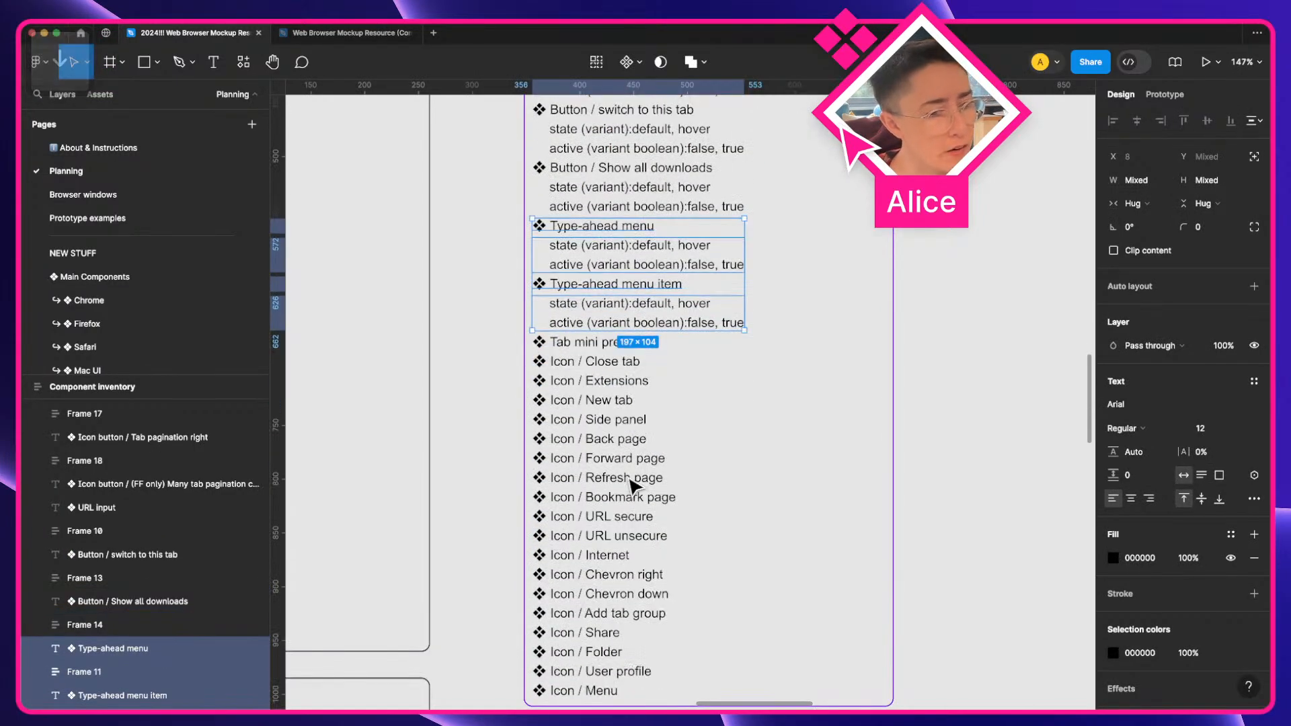
key("Down")
key("Down")
key("Down")
key("Down")
key("Down")
key("Down")
key("Down")
key("Down")
key("Down")
key("Down")
key("Down")
key("Down")
key("Down")
key("Down")
key("Down")
key("Down")
key("Down")
key("Down")
key("Down")
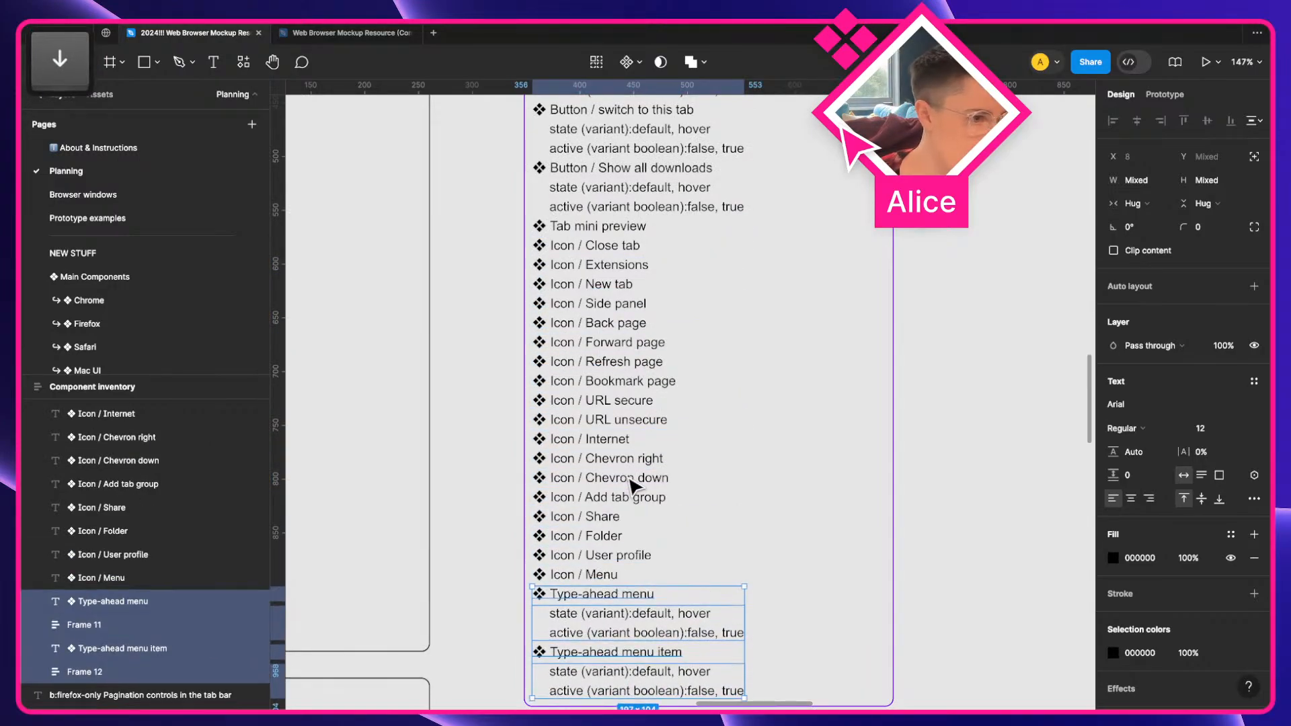
scroll(547, 457, "up", 5)
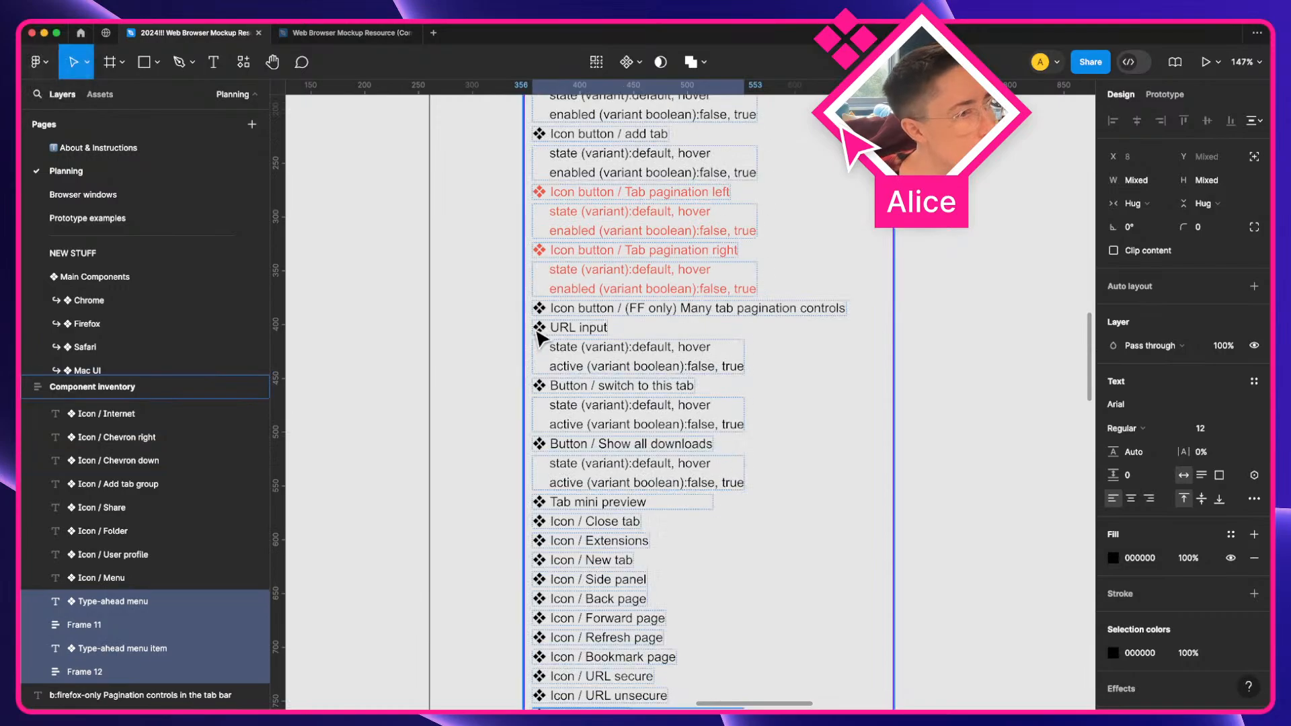
left_click_drag(537, 332, 608, 392)
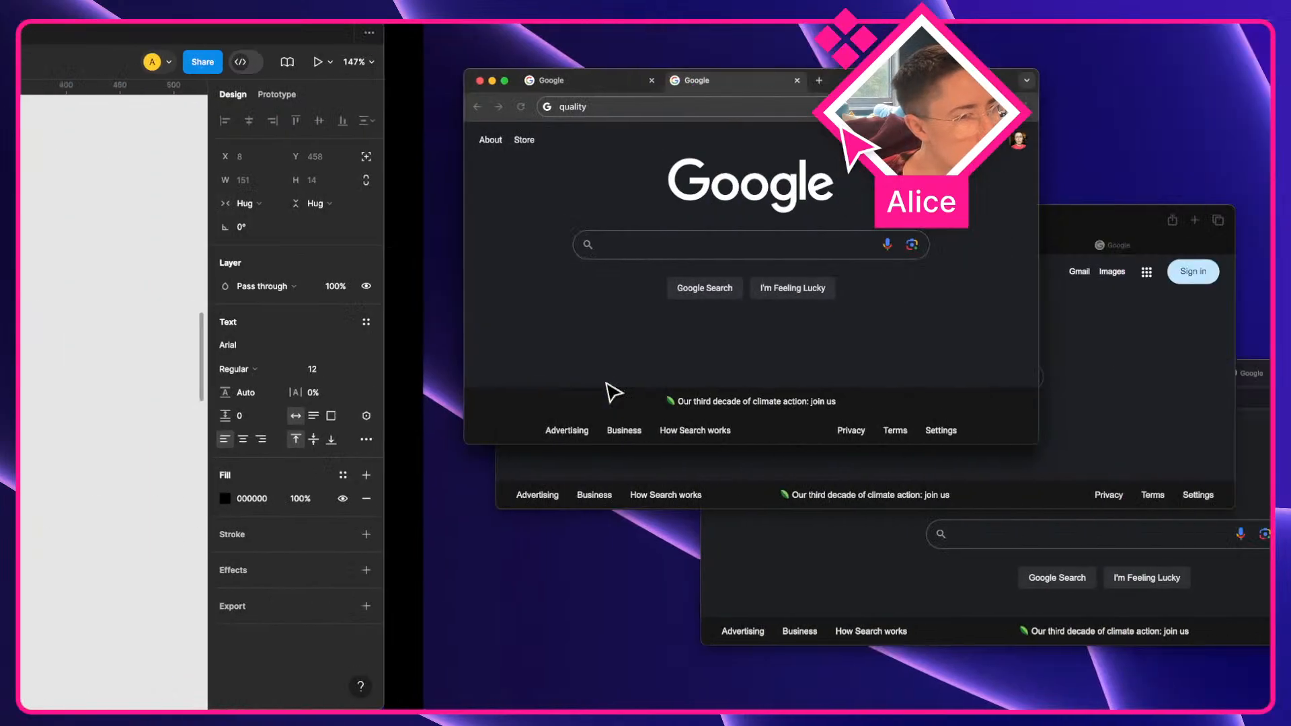
Enter "googl" in Chrome's address bar and capture a screenshot of its suggestion dropdown
key("super+a")
type("googl")
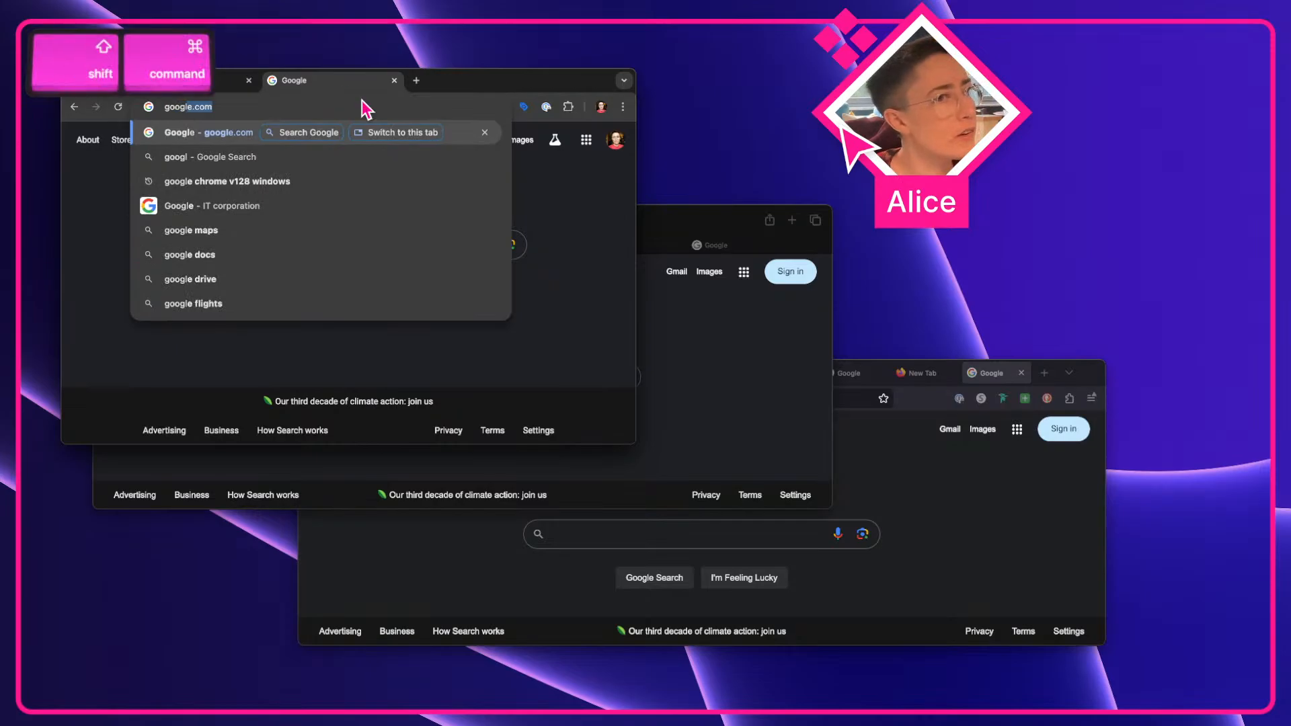
key("super+shift+4")
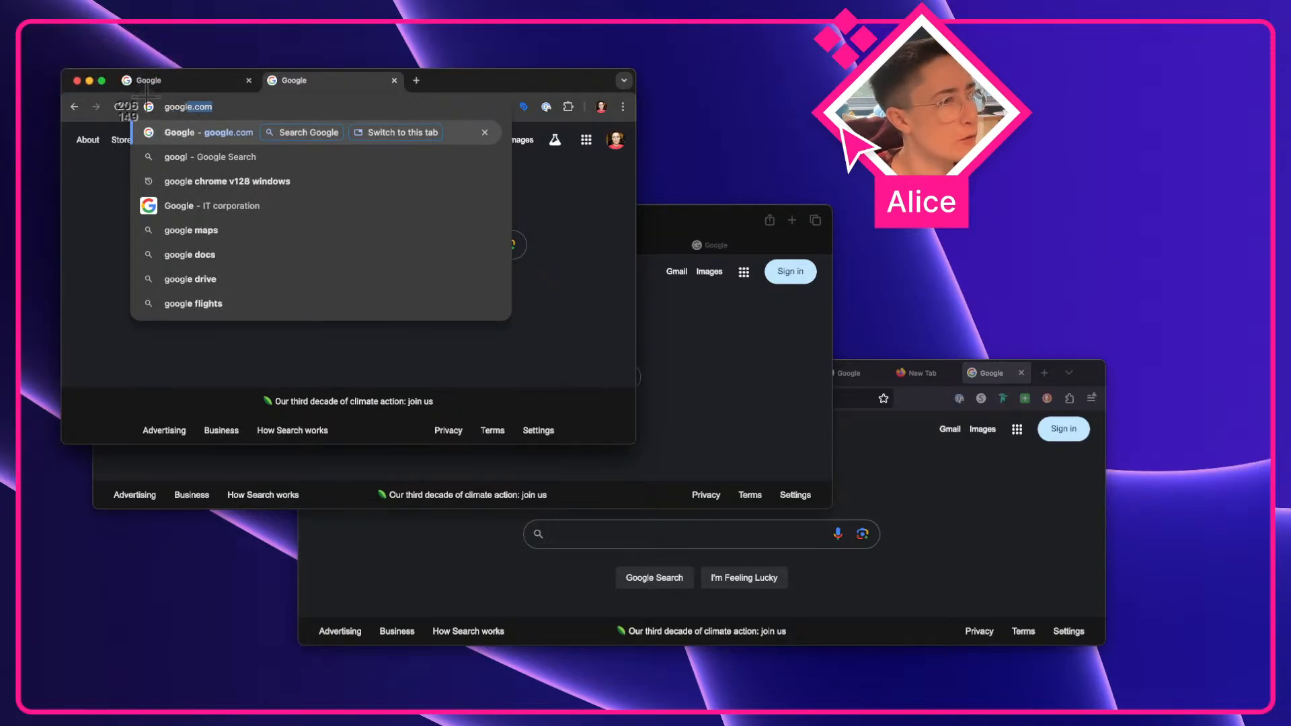
left_click_drag(127, 93, 514, 179)
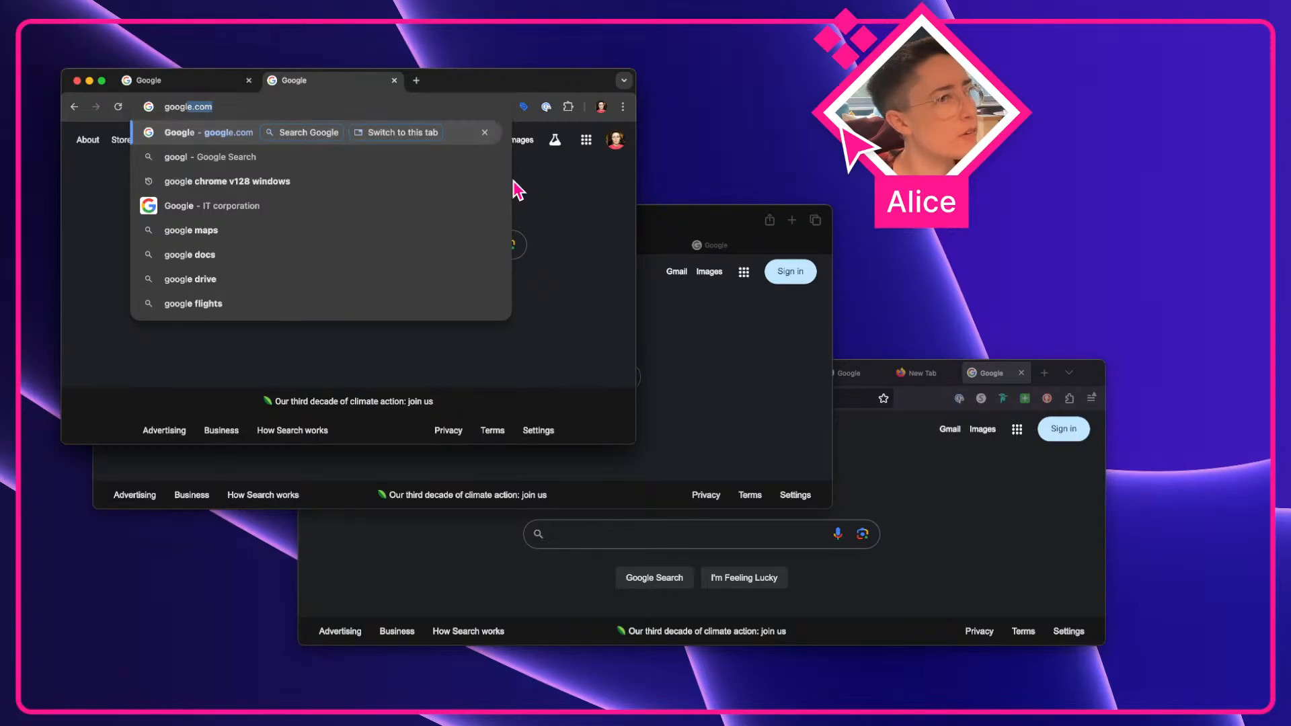
Paste the "googl" dropdown screenshot into Figma, bring it forward and place it beside the other dropdown screenshots
key("ctrl+Left")
scroll(793, 333, "right", 11)
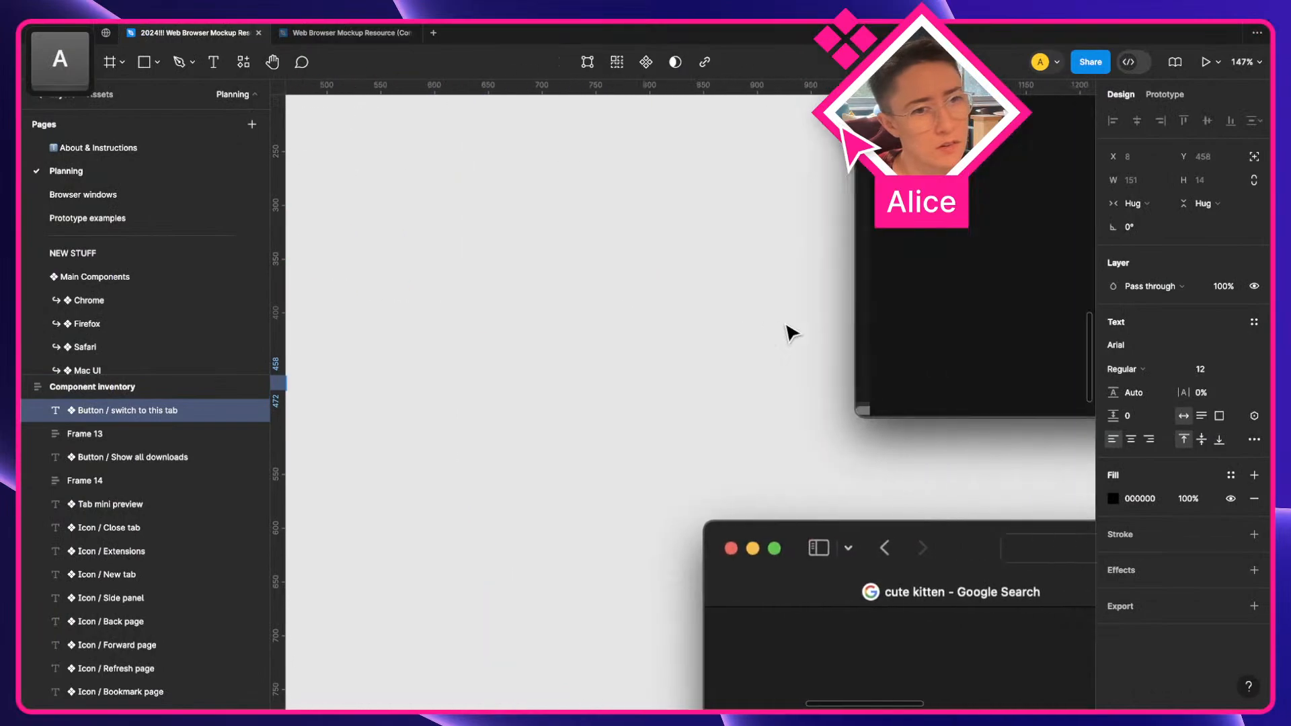
left_click_drag(1197, 679, 518, 388)
scroll(812, 498, "down", 8)
scroll(957, 412, "up", 11)
key("]")
key("space")
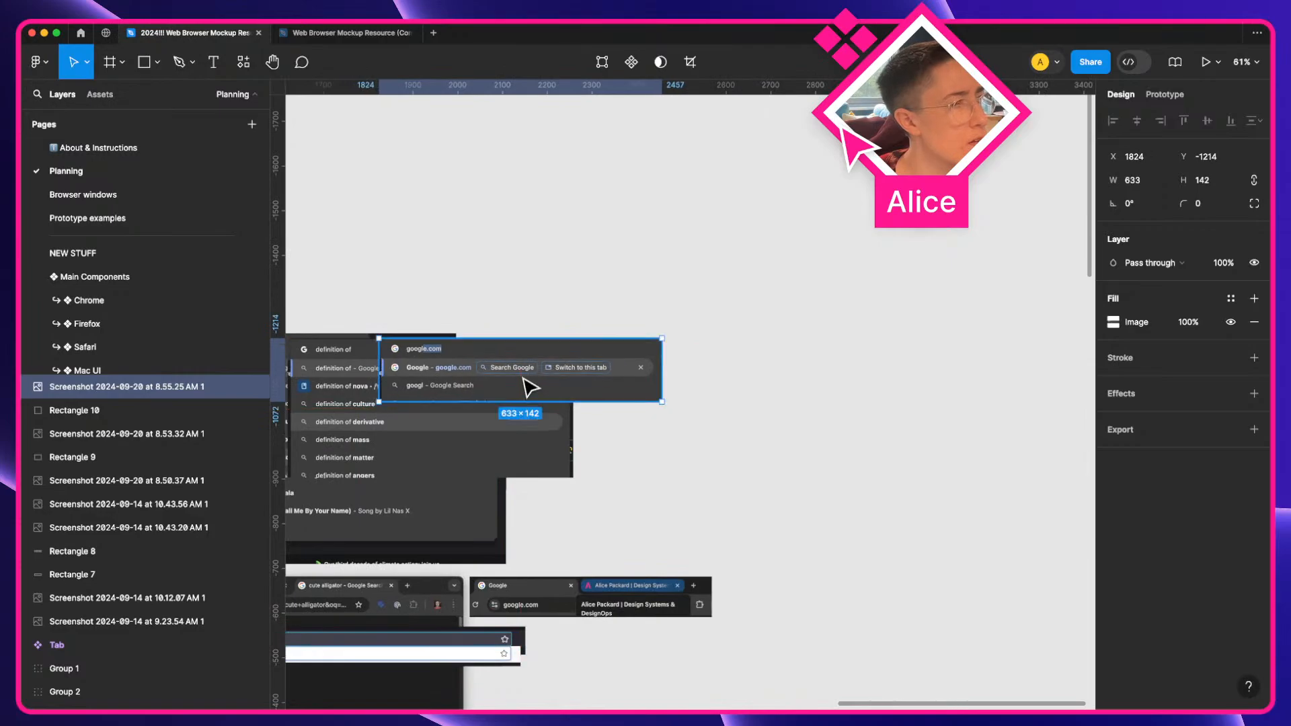
left_click(527, 311)
key("space")
left_click_drag(527, 311, 897, 297)
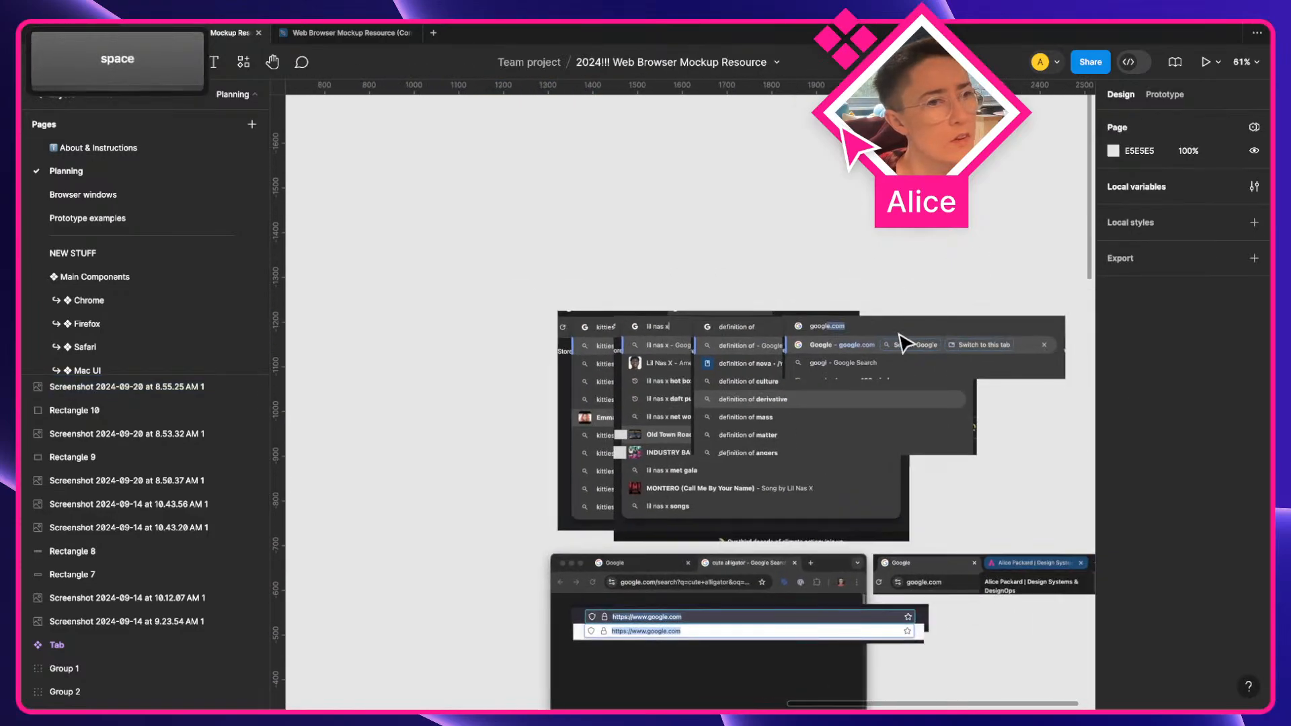
left_click(899, 361)
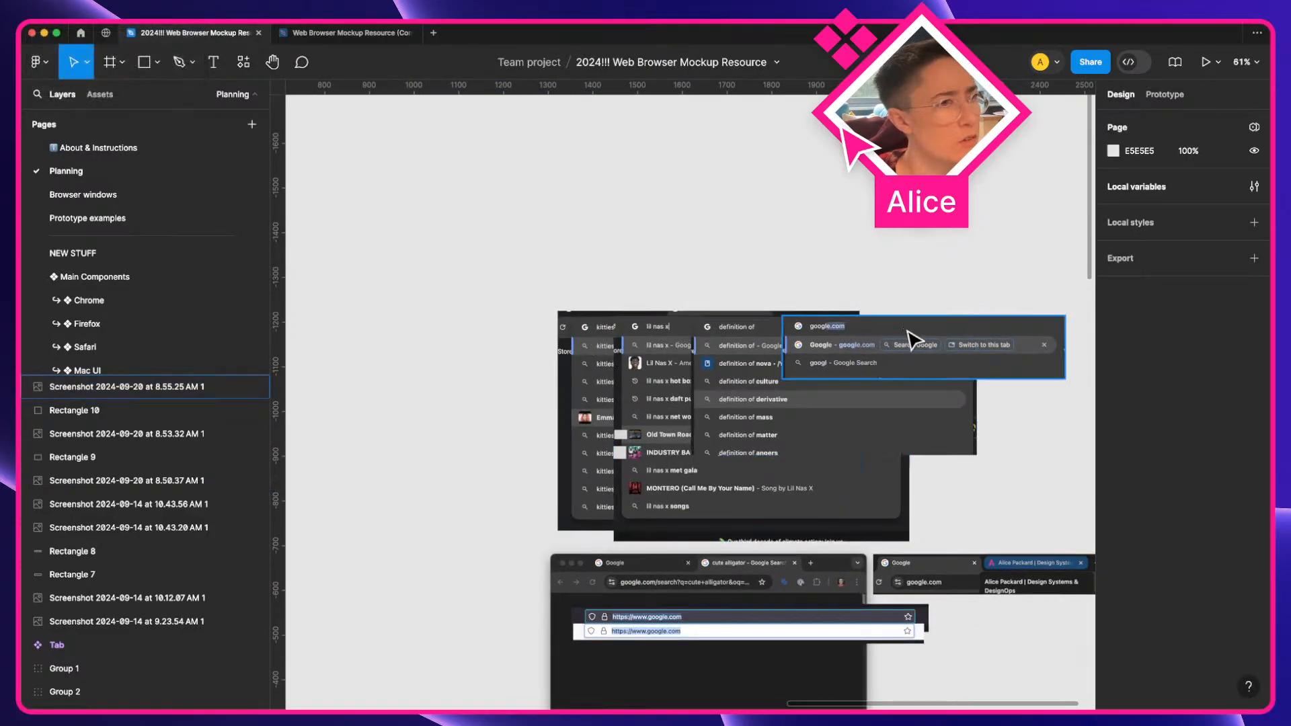
scroll(916, 343, "up", 5)
key("space")
left_click_drag(909, 339, 801, 350)
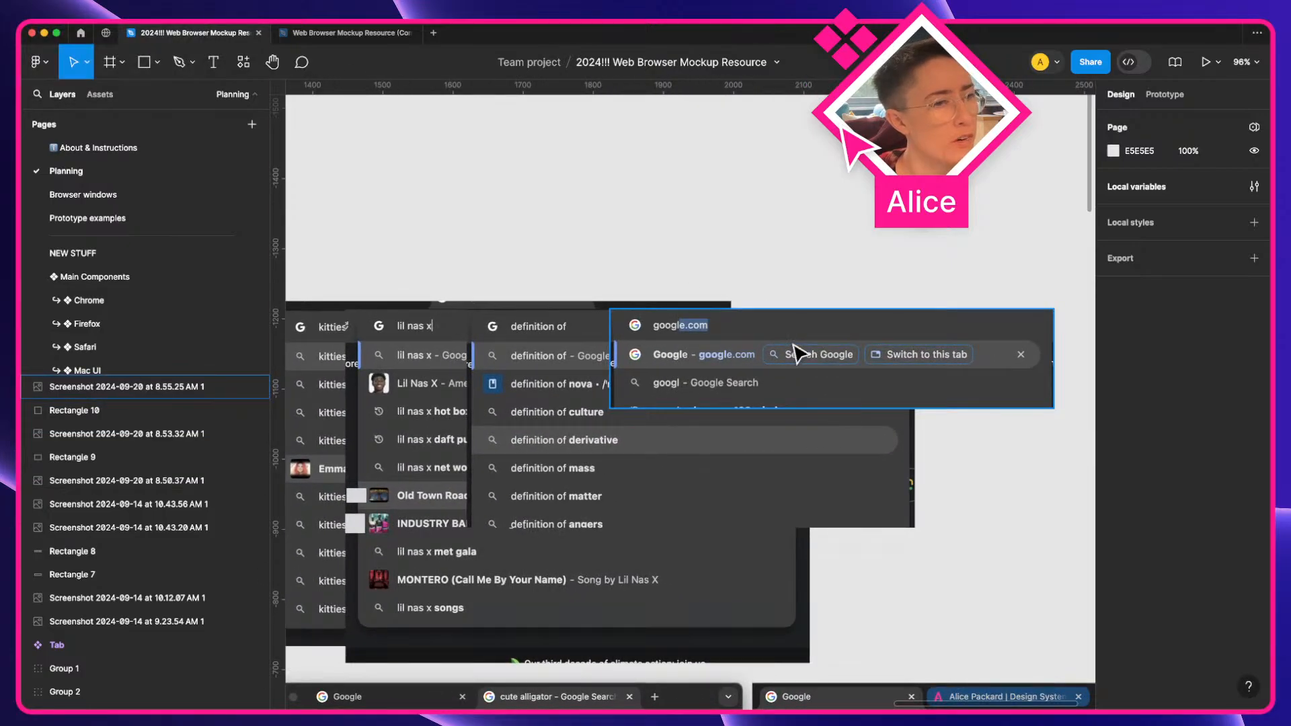
Delete the two grey measuring rectangles over the suggestion thumbnails
left_click(354, 522)
left_click(357, 497, "shift")
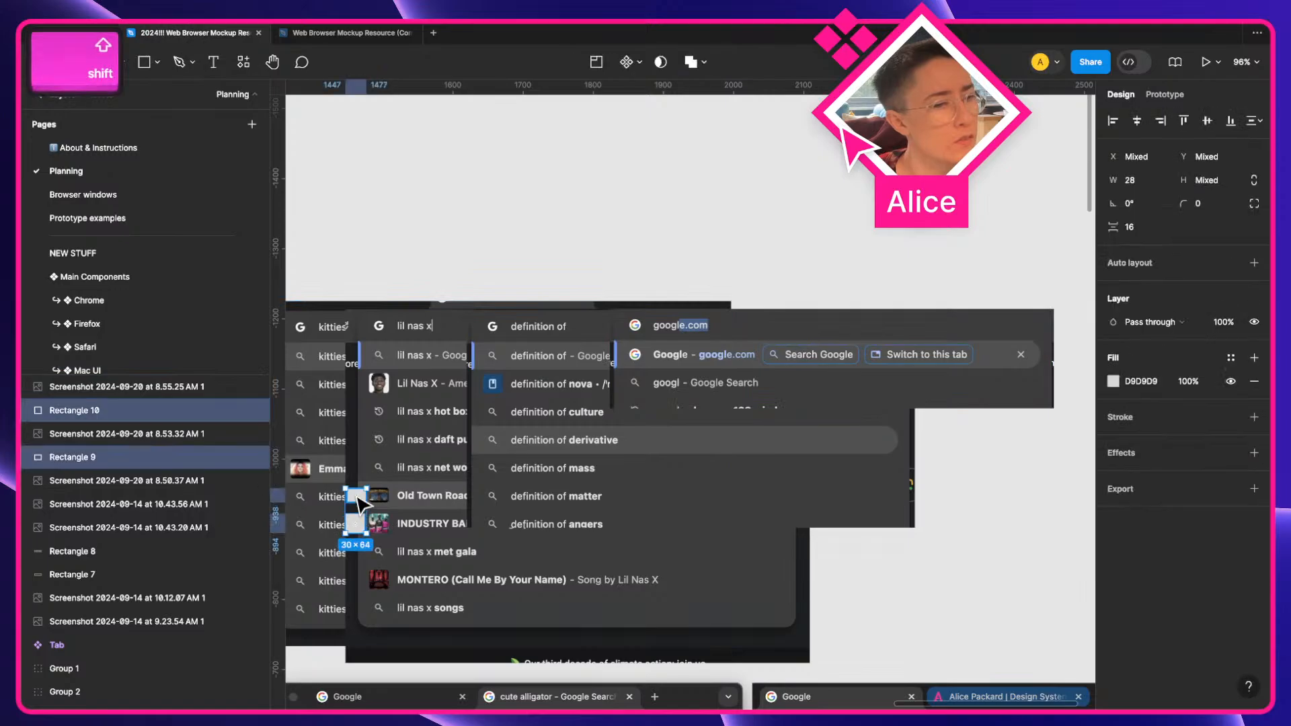
key("BackSpace")
Review the Type-ahead menu entries at the end of the component inventory
scroll(585, 453, "left", 3)
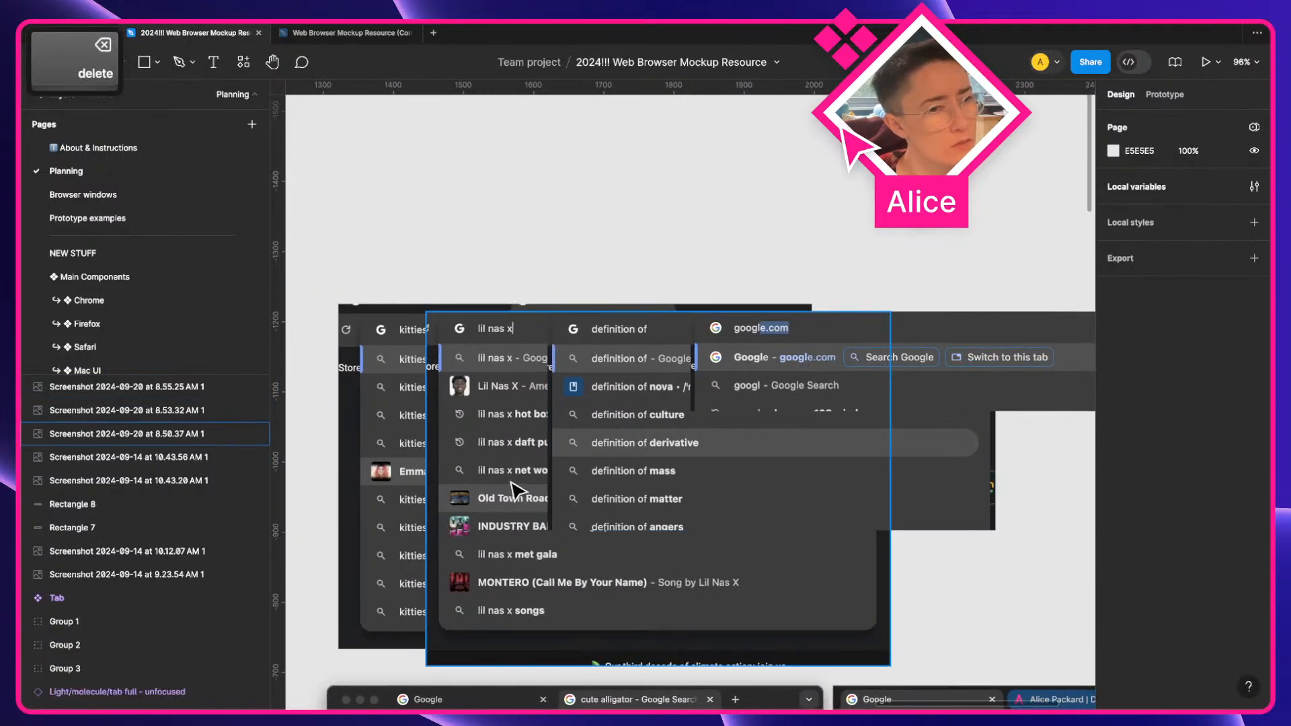
scroll(502, 540, "down", 3)
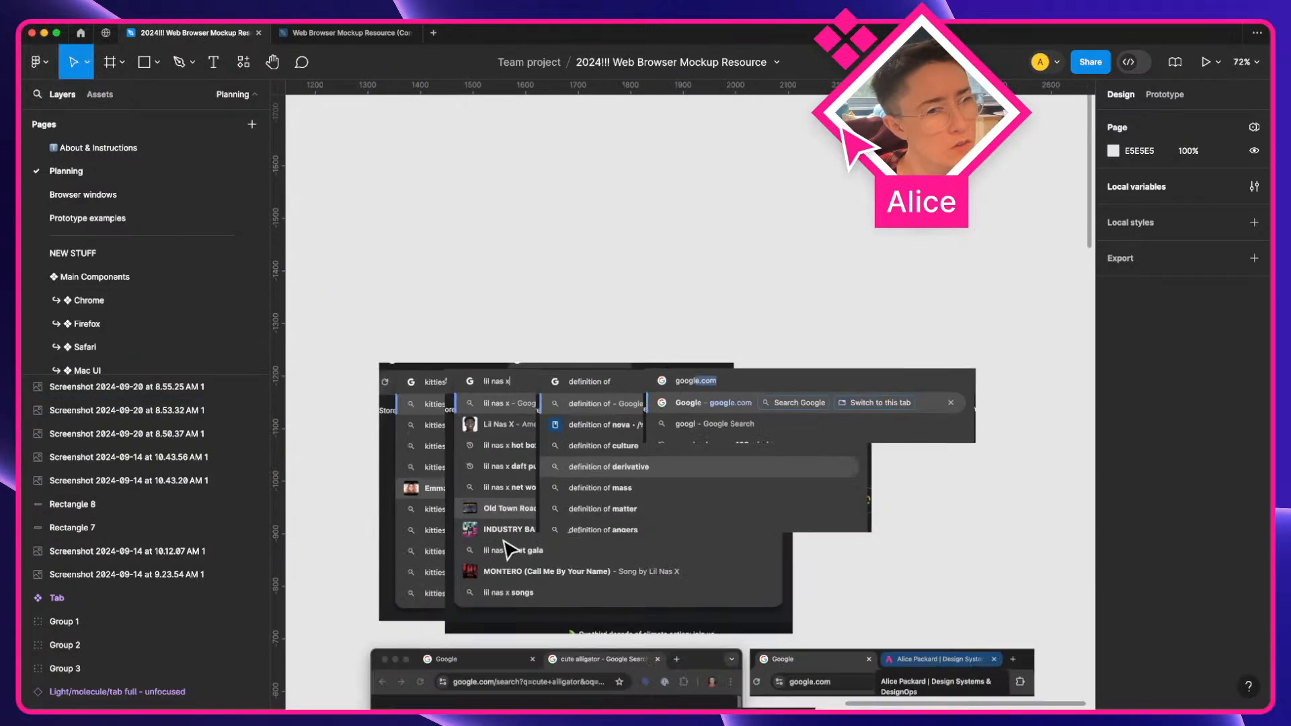
key("a")
scroll(504, 542, "left", 8)
scroll(505, 542, "down", 4)
scroll(508, 549, "down", 6)
scroll(508, 548, "left", 10)
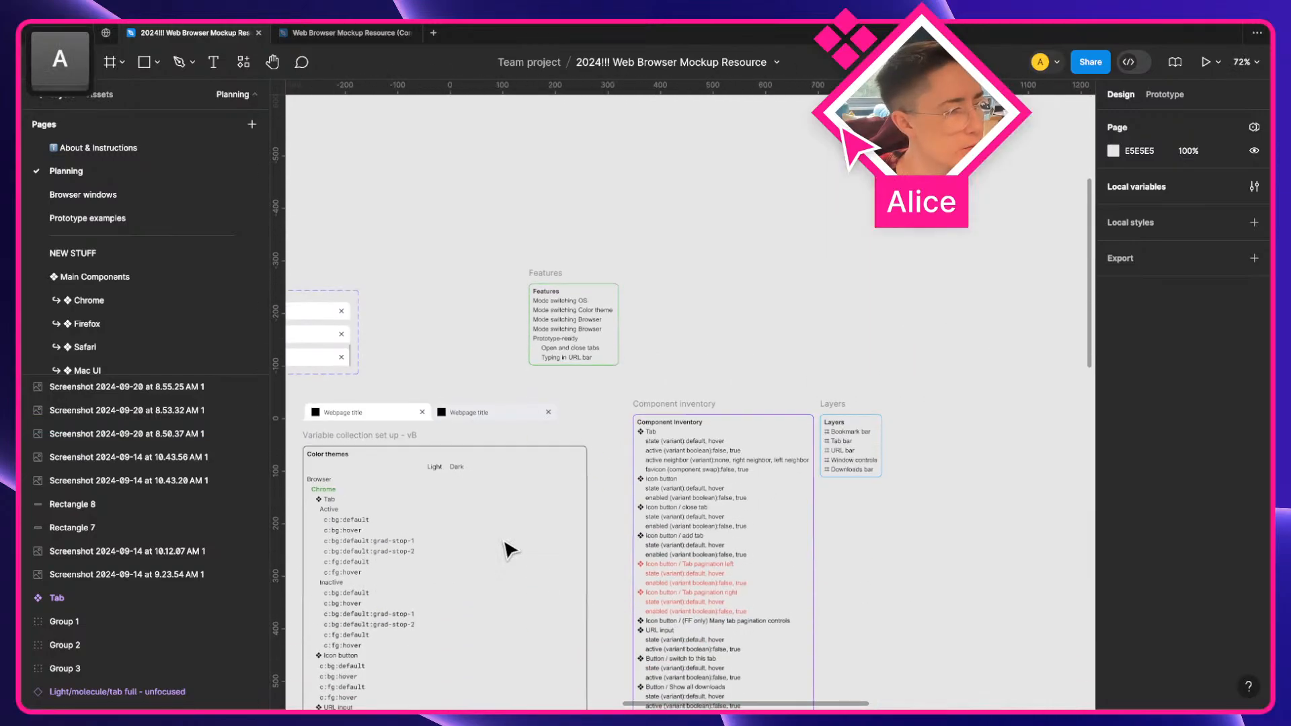
scroll(507, 548, "right", 4)
scroll(508, 548, "down", 3)
scroll(911, 455, "down", 10)
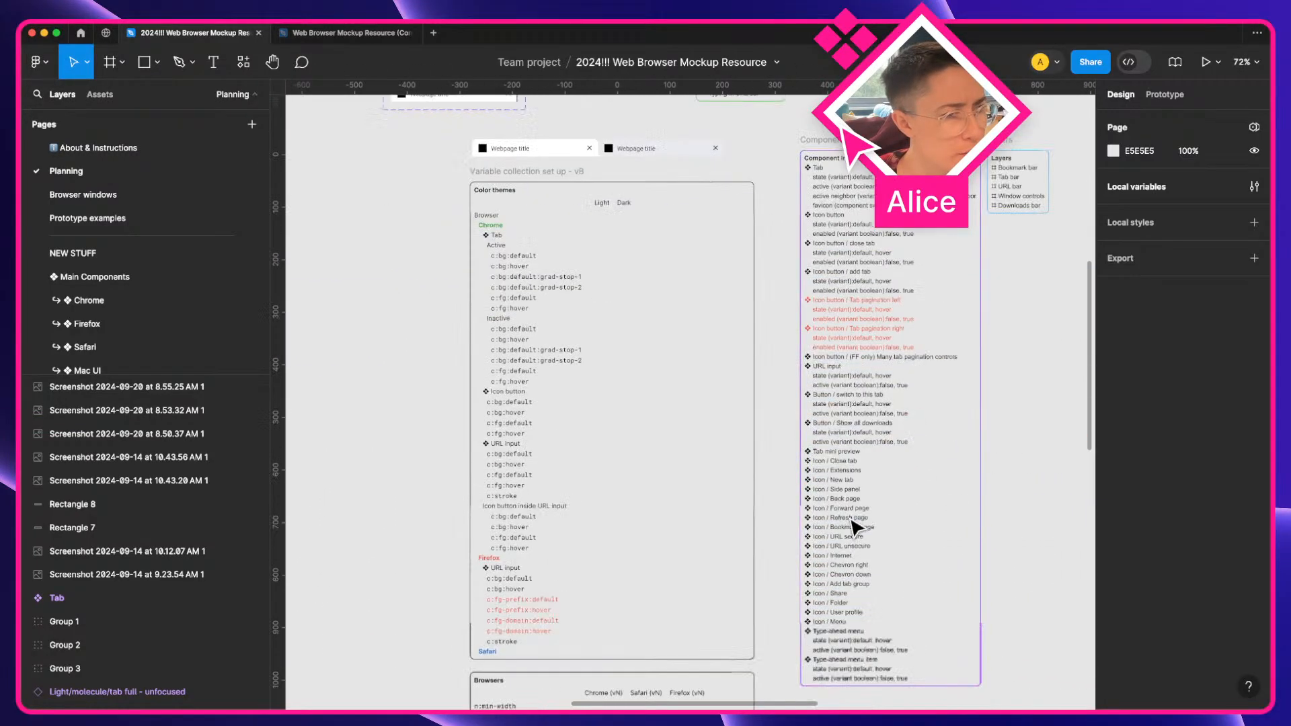
scroll(911, 455, "up", 5)
key("space")
left_click_drag(787, 498, 640, 452)
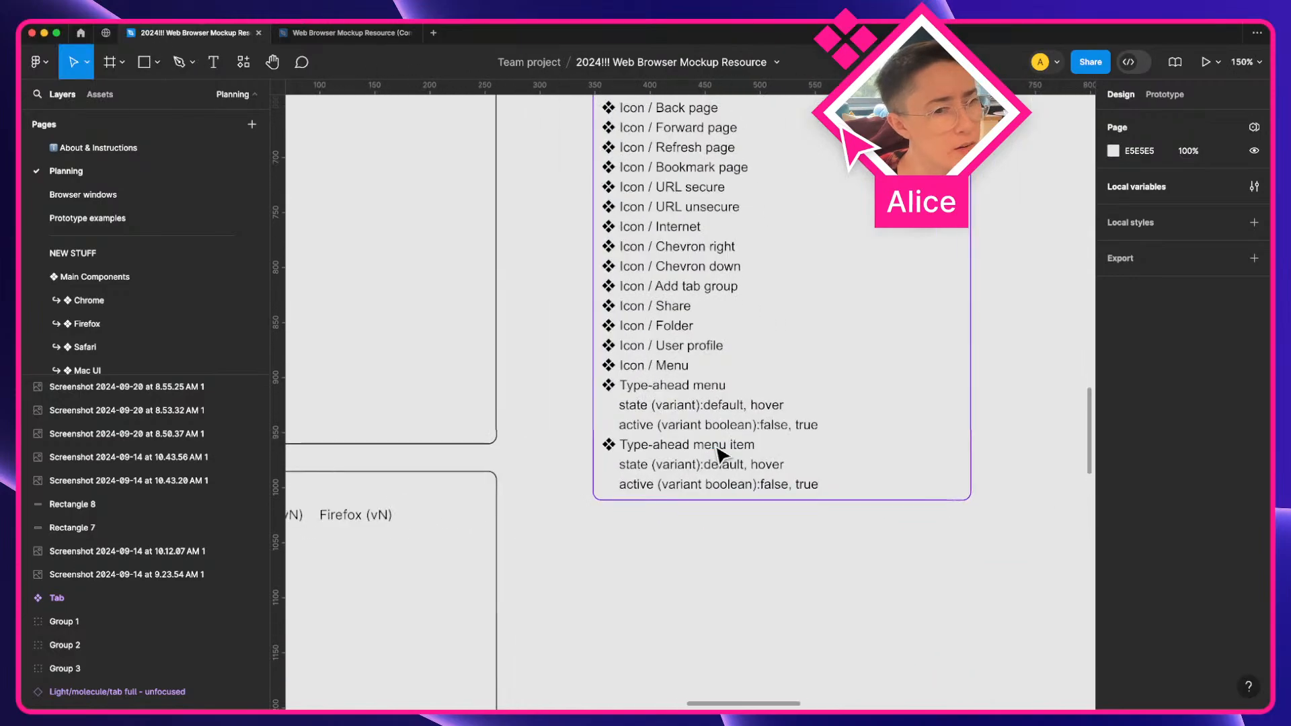
scroll(649, 488, "up", 3)
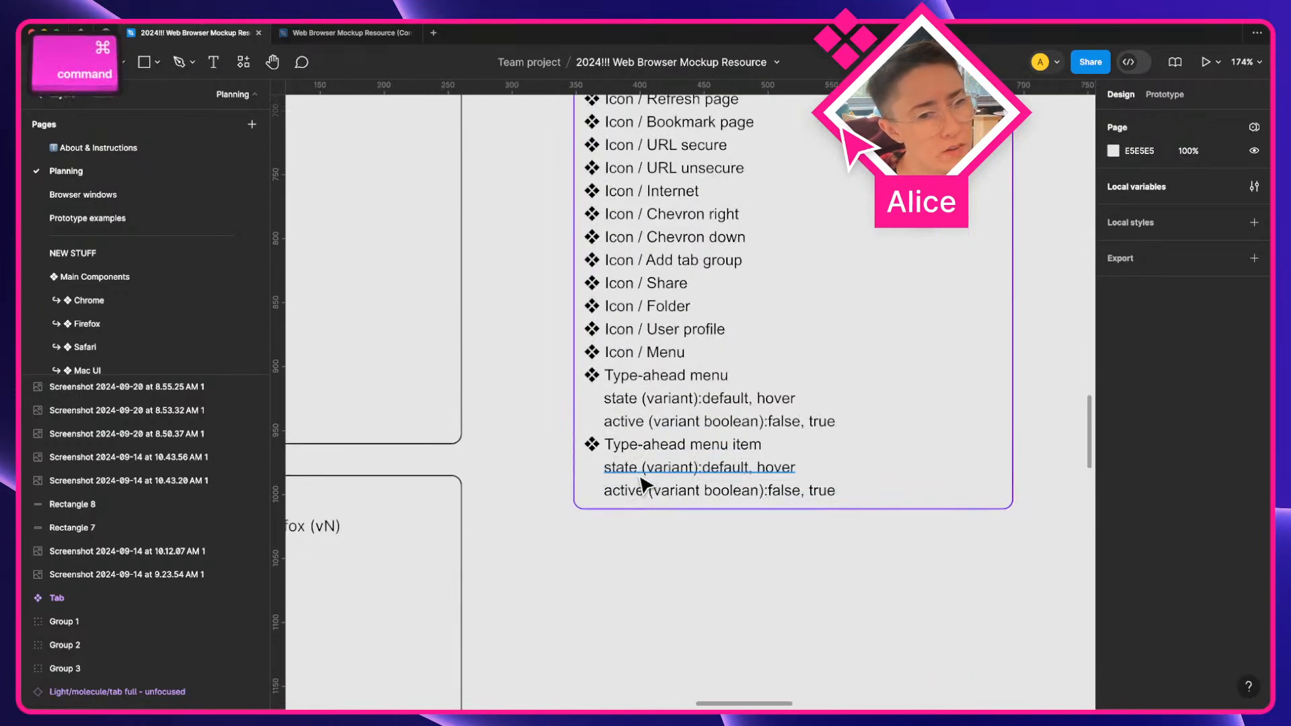
left_click(693, 493, "super")
Move the three Chrome suggestion dropdown screenshots just below the component inventory
scroll(717, 486, "right", 2)
scroll(715, 484, "down", 8)
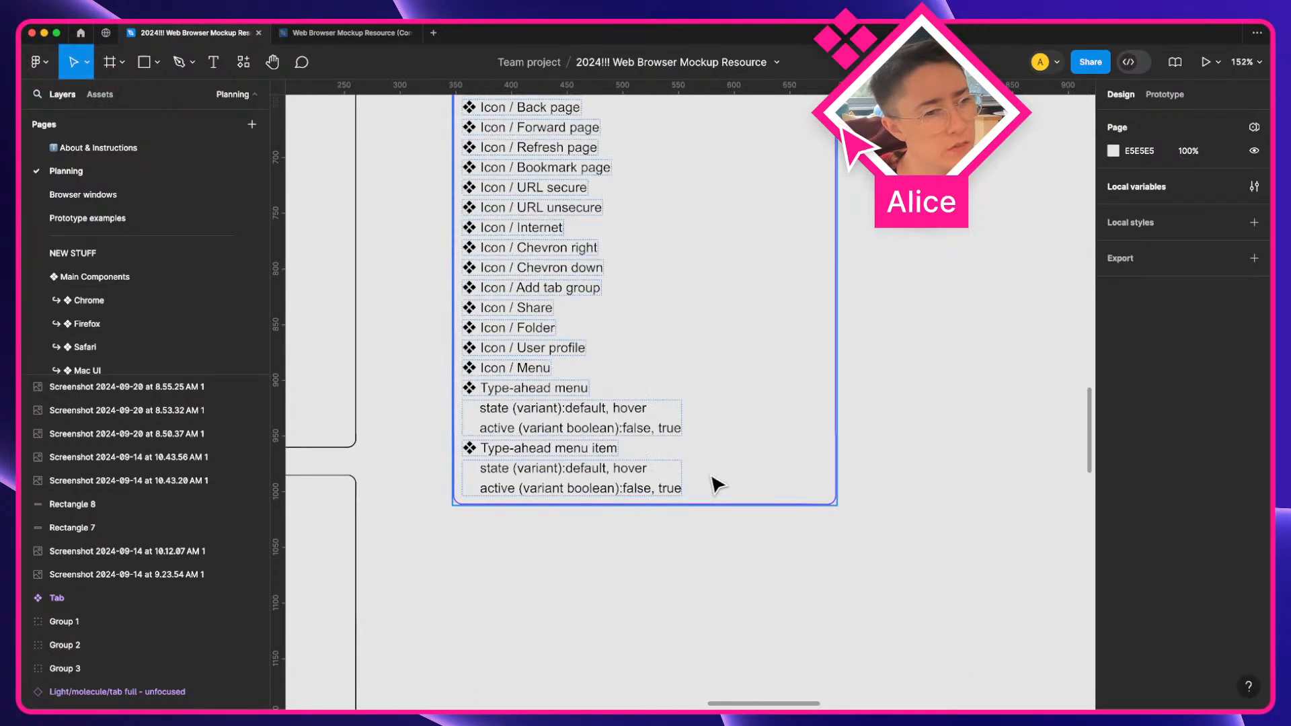
key("space")
left_click_drag(662, 520, 247, 680)
left_click_drag(647, 307, 723, 627)
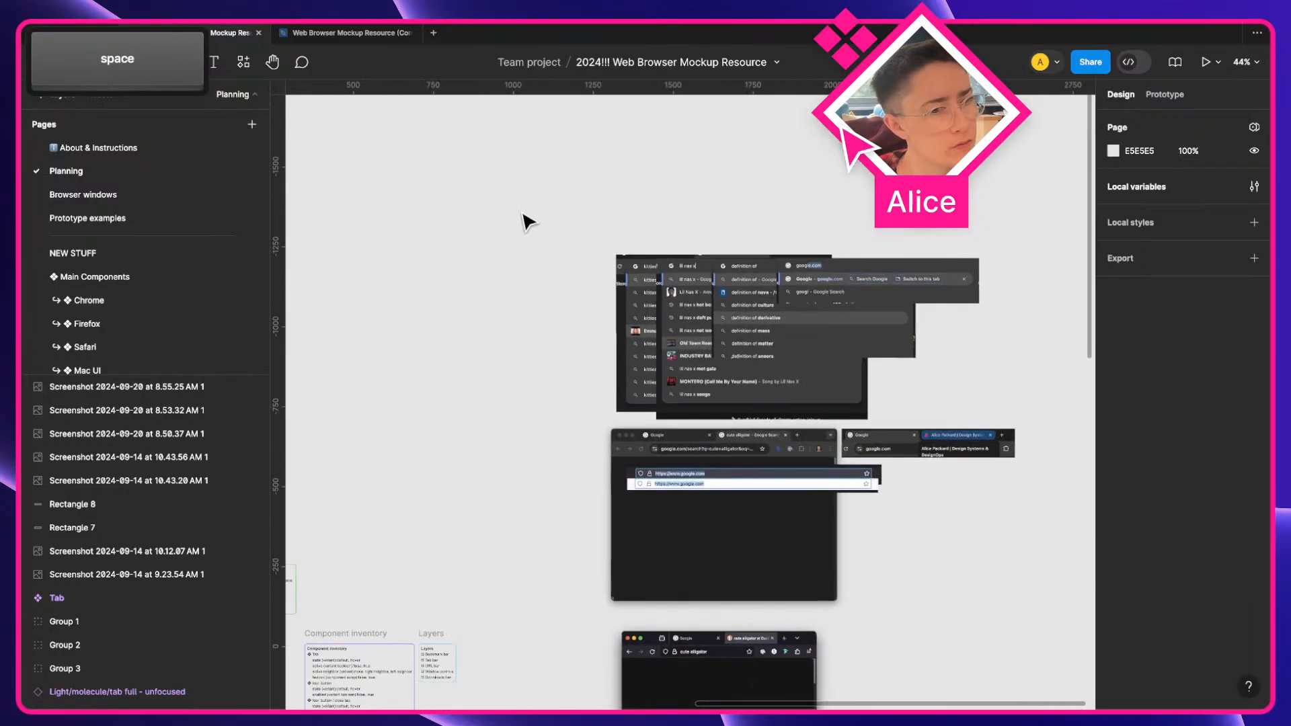
left_click_drag(520, 211, 967, 378)
left_click_drag(612, 278, 601, 418)
left_click_drag(521, 237, 1111, 363)
left_click_drag(528, 290, 521, 318)
left_click_drag(505, 222, 945, 355)
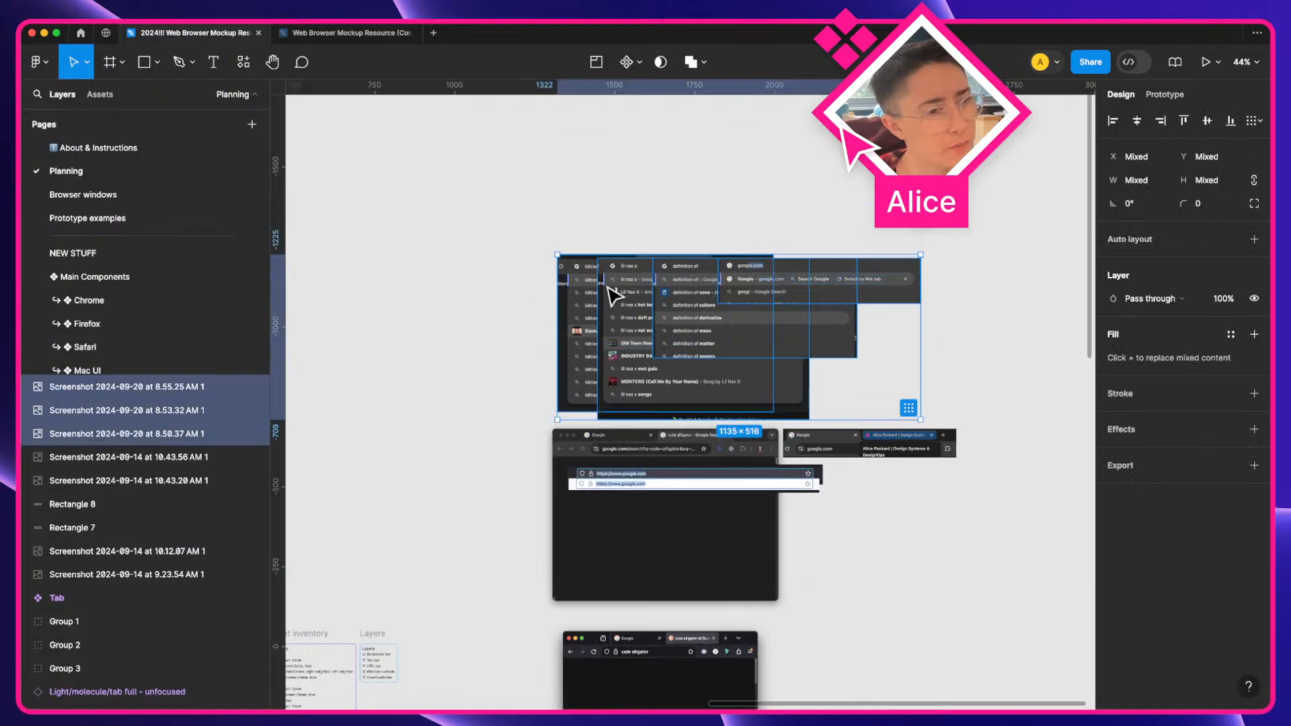
left_click_drag(614, 289, 601, 359)
scroll(510, 473, "down", 8)
scroll(548, 315, "up", 5)
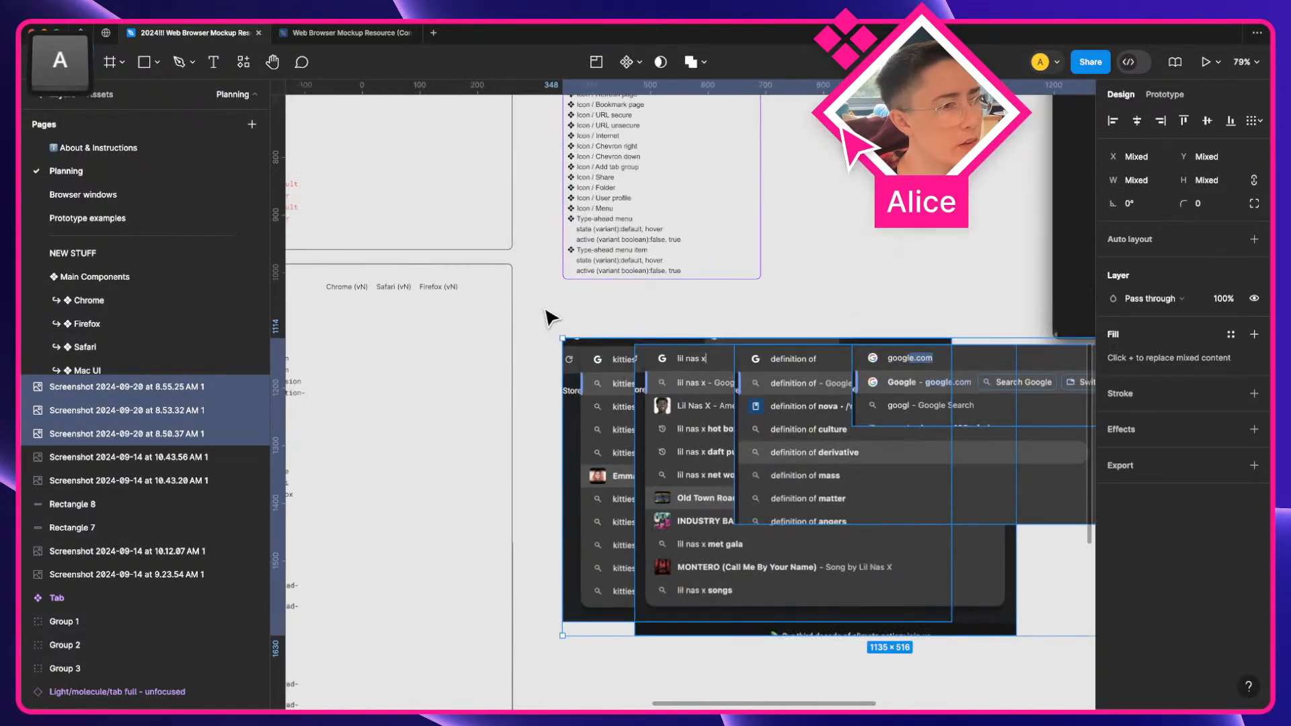
left_click_drag(590, 281, 464, 262)
Select the component inventory frame and zoom in on the dropdown screenshots
left_click(464, 262)
scroll(585, 369, "right", 3)
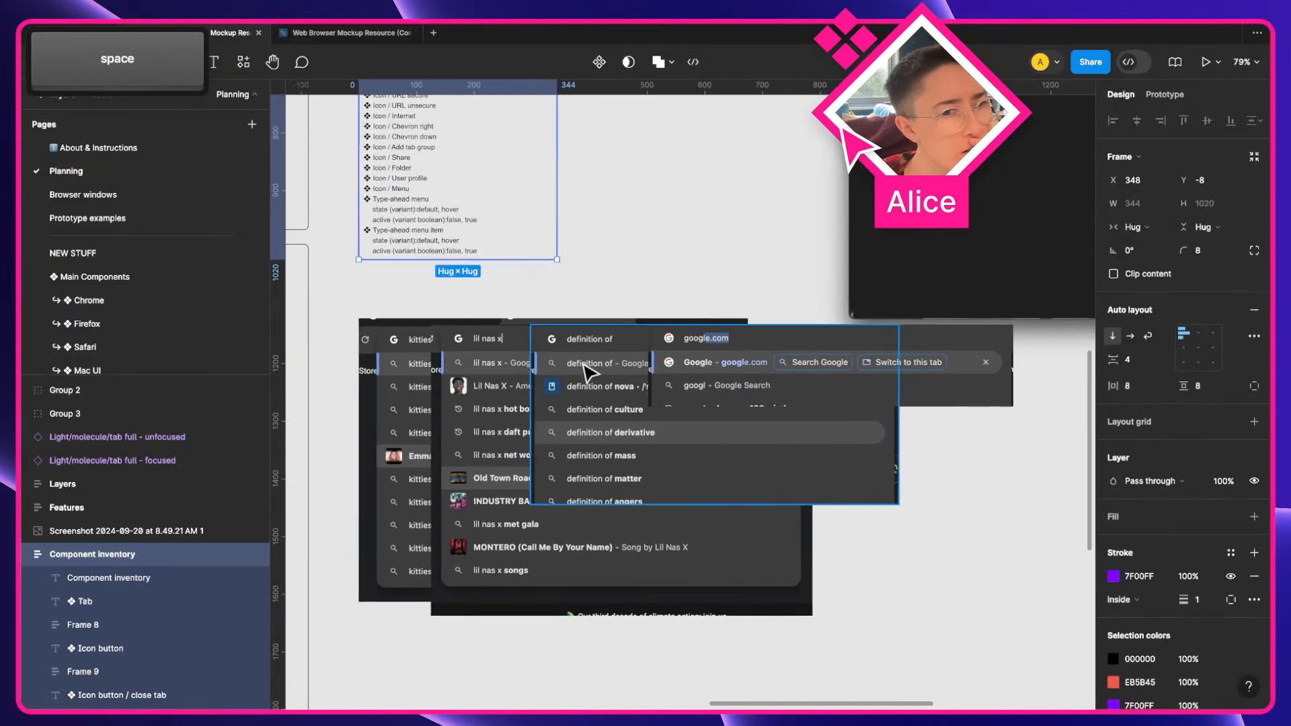
scroll(811, 376, "up", 3)
key("a")
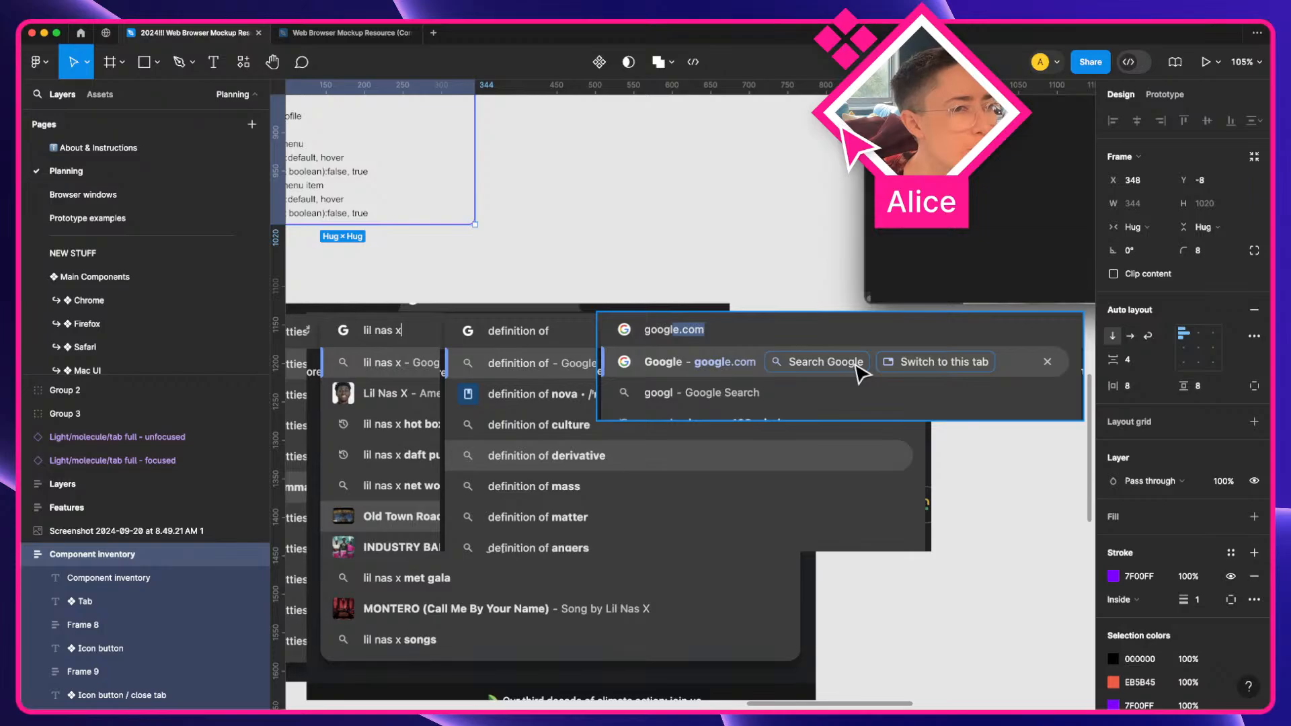
Stack the google.com suggestion dropdown screenshot under the definition dropdown screenshot and move both to the right of the lil nas x dropdown
left_click_drag(876, 372, 748, 460)
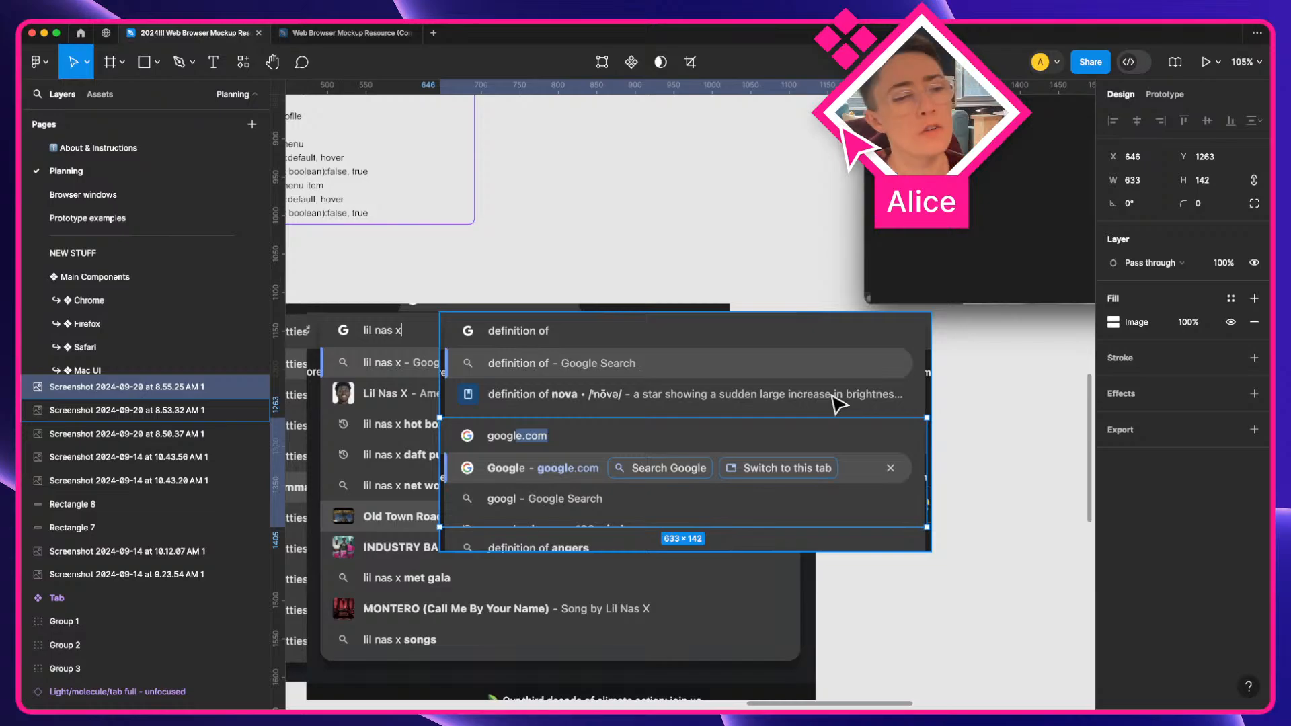
left_click(680, 392, "shift")
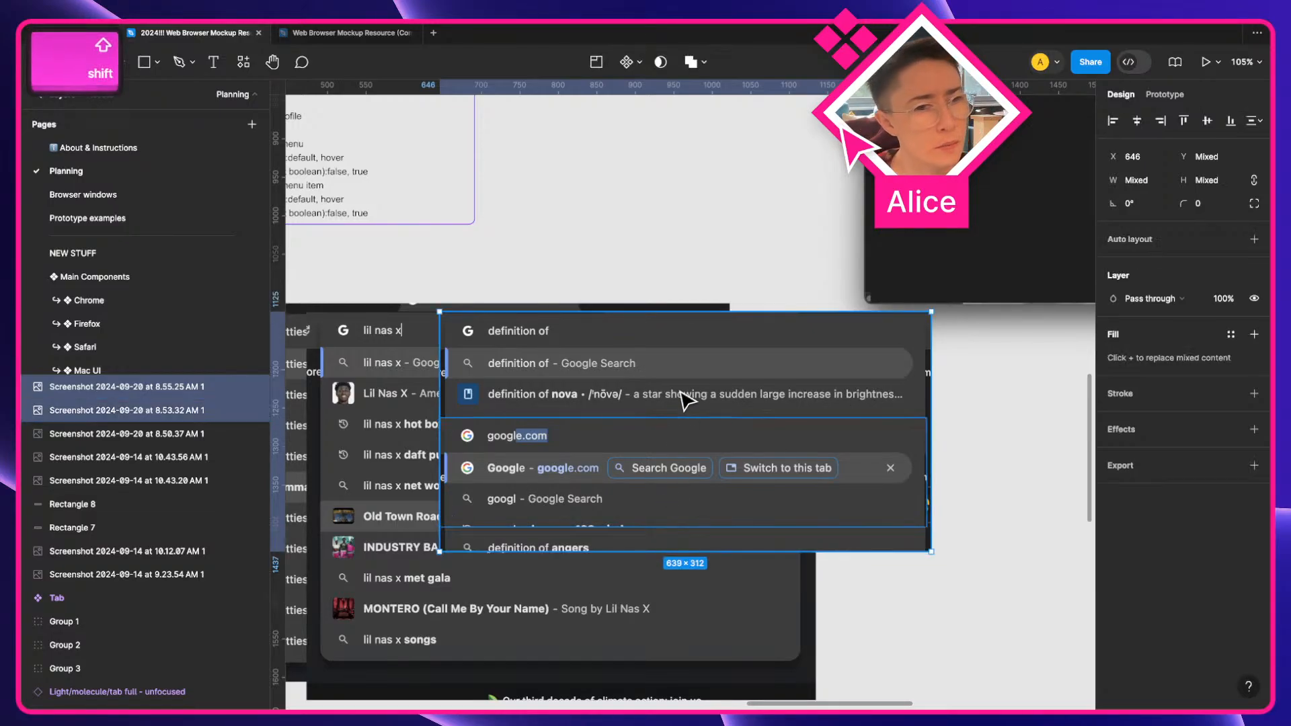
left_click_drag(580, 380, 1107, 471)
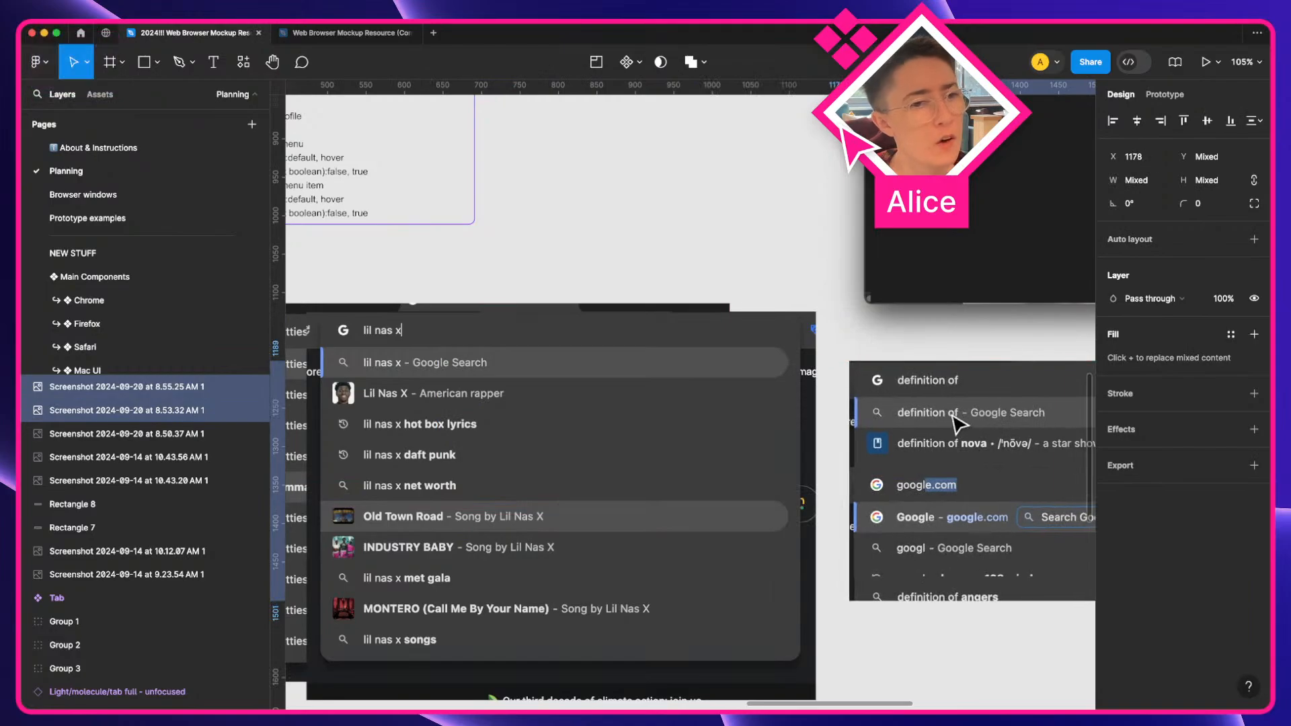
key("space")
left_click_drag(364, 261, 445, 294)
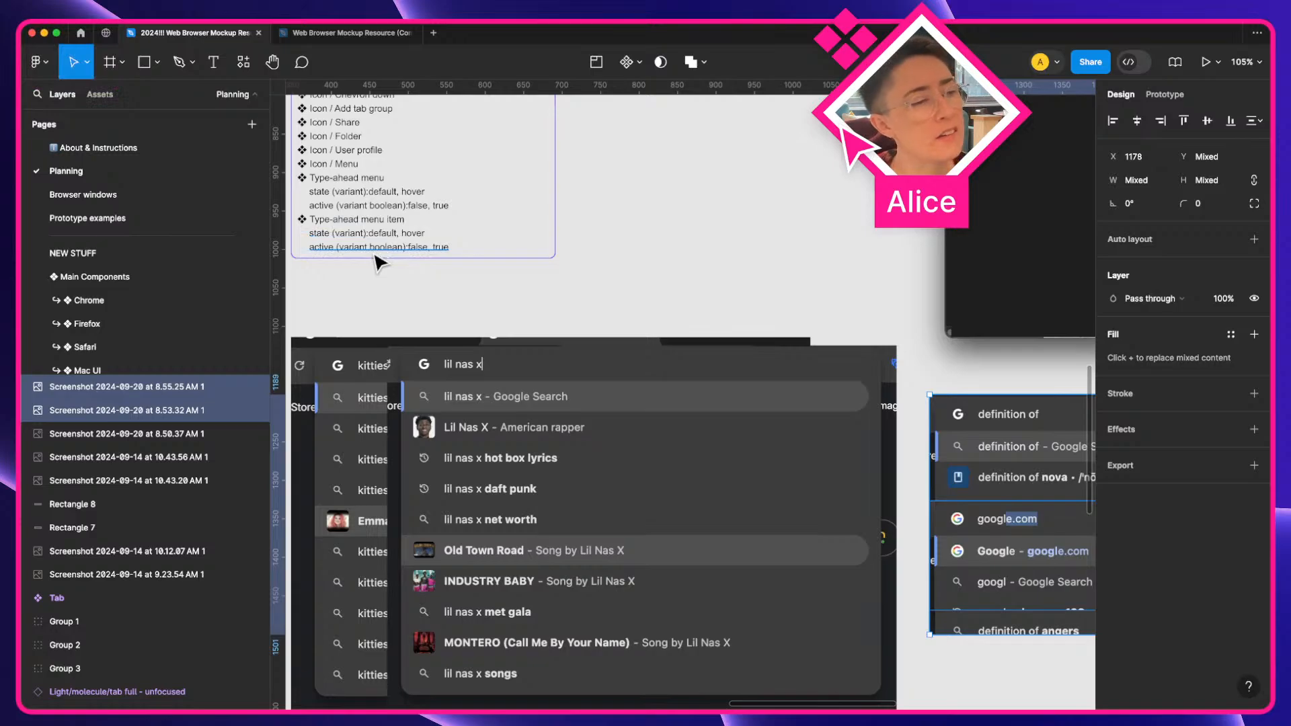
scroll(634, 453, "down", 2)
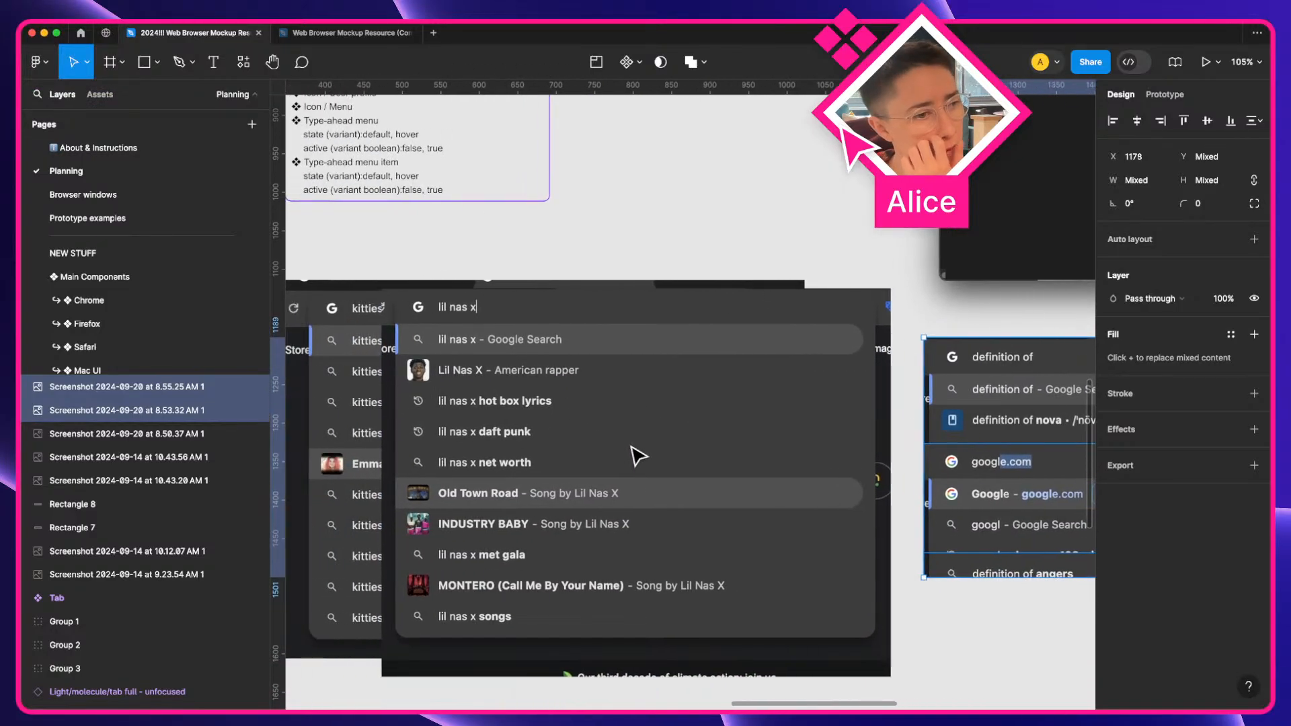
scroll(447, 356, "left", 3)
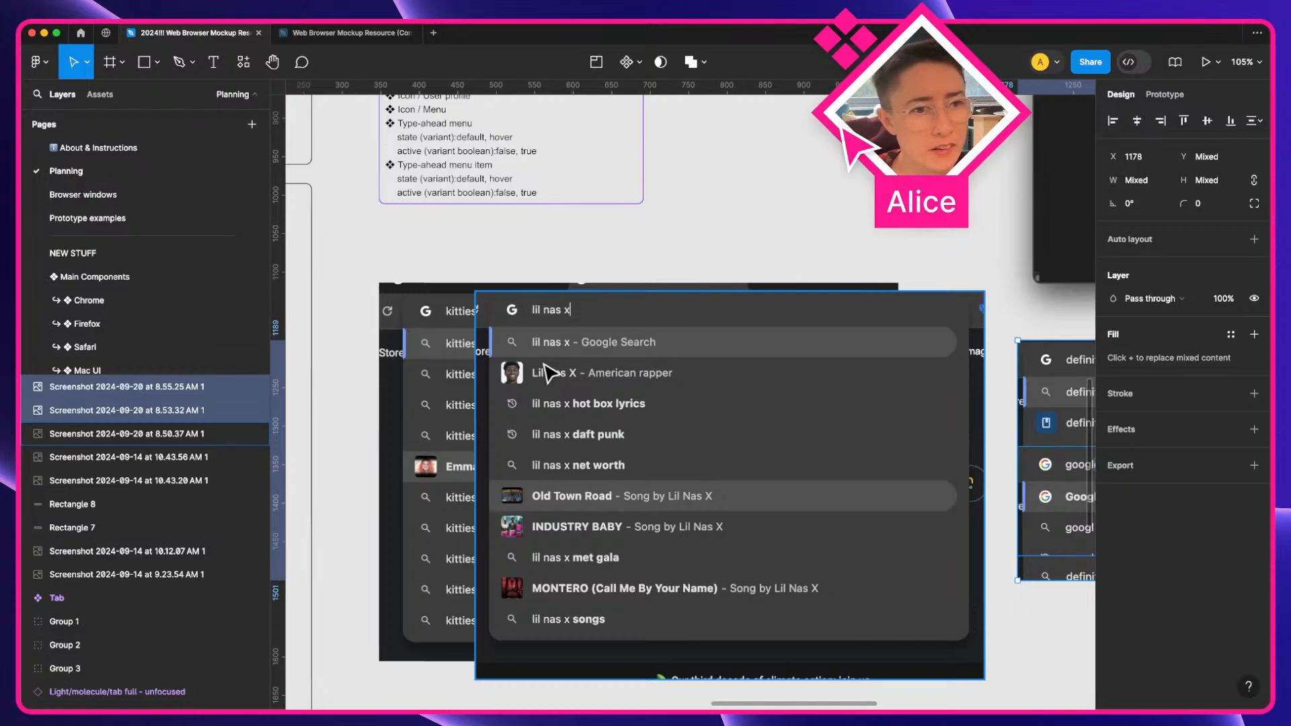
scroll(700, 461, "right", 10)
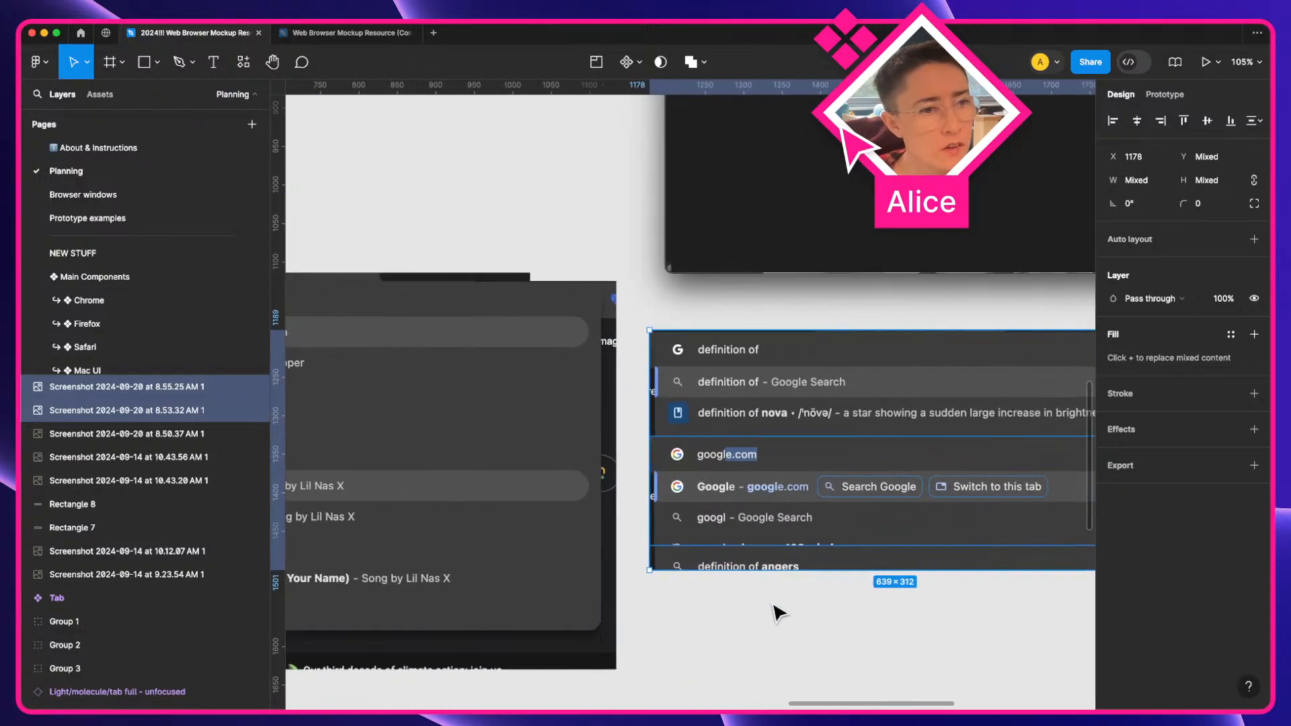
left_click(778, 537)
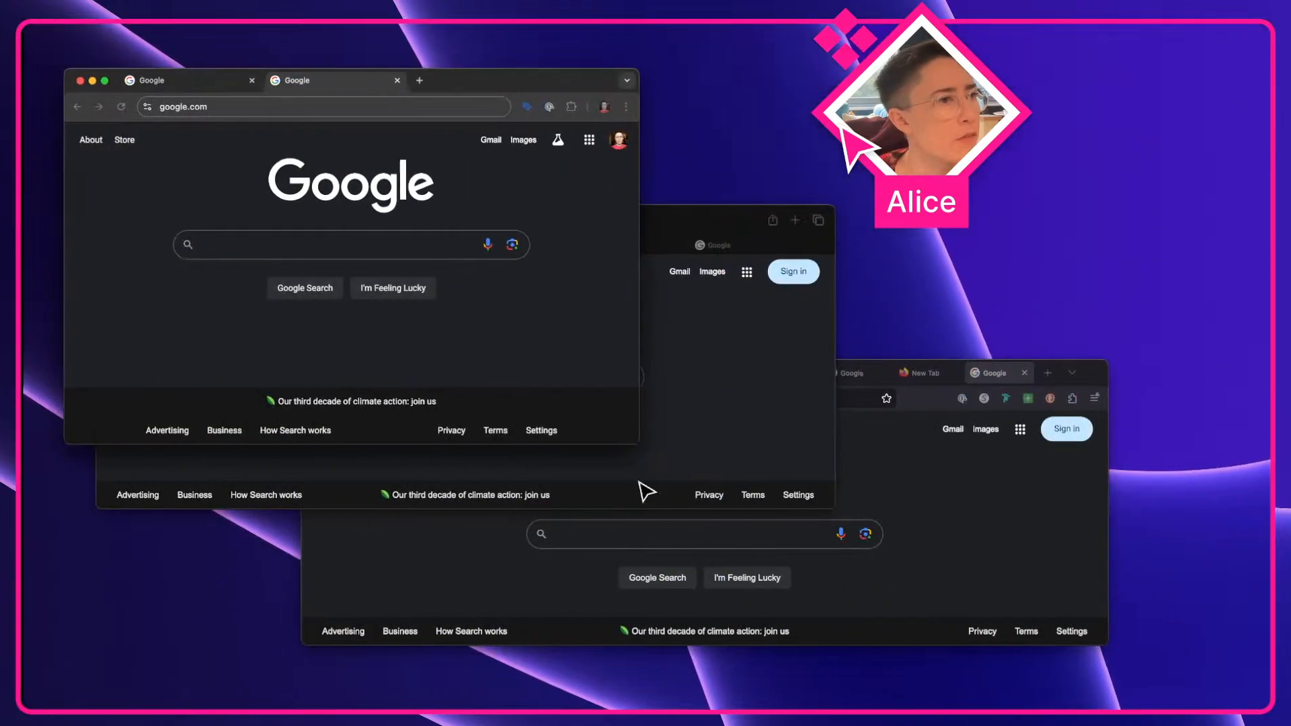
Enter google.com in Chrome's address bar and step up and down through each suggestion in the dropdown
key("super+a")
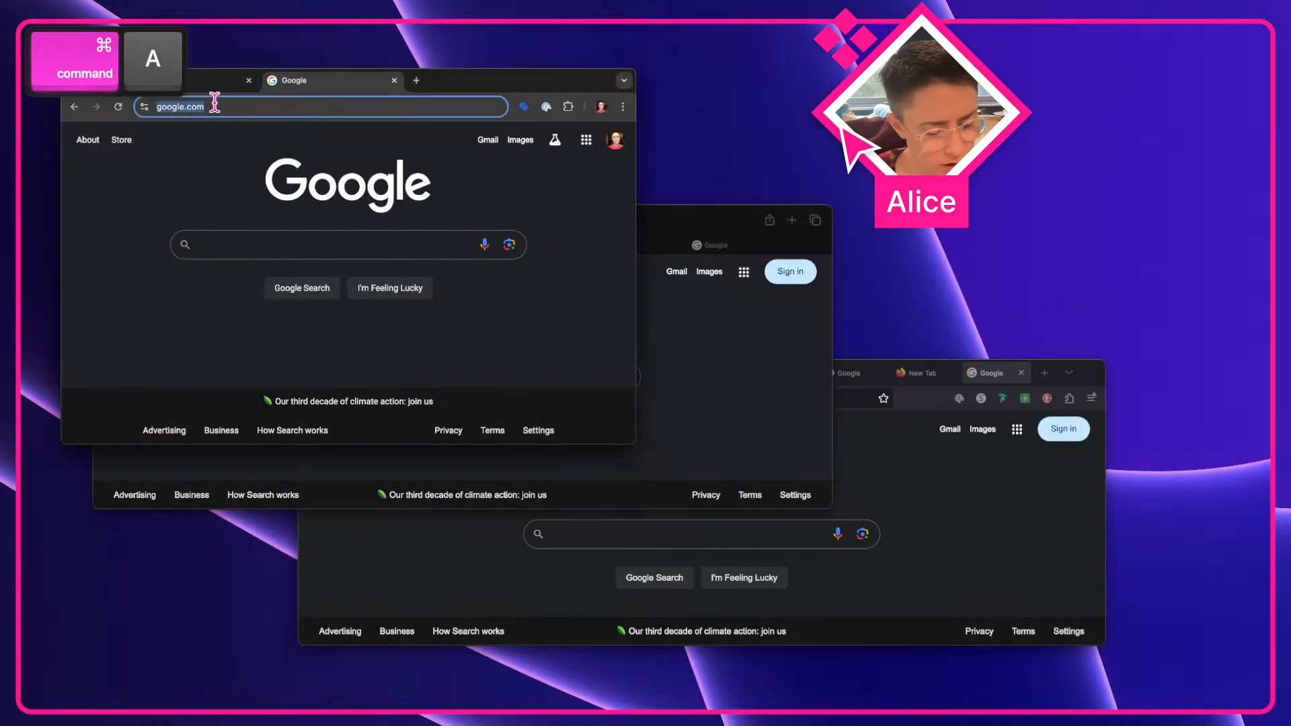
type("google.com")
key("Down")
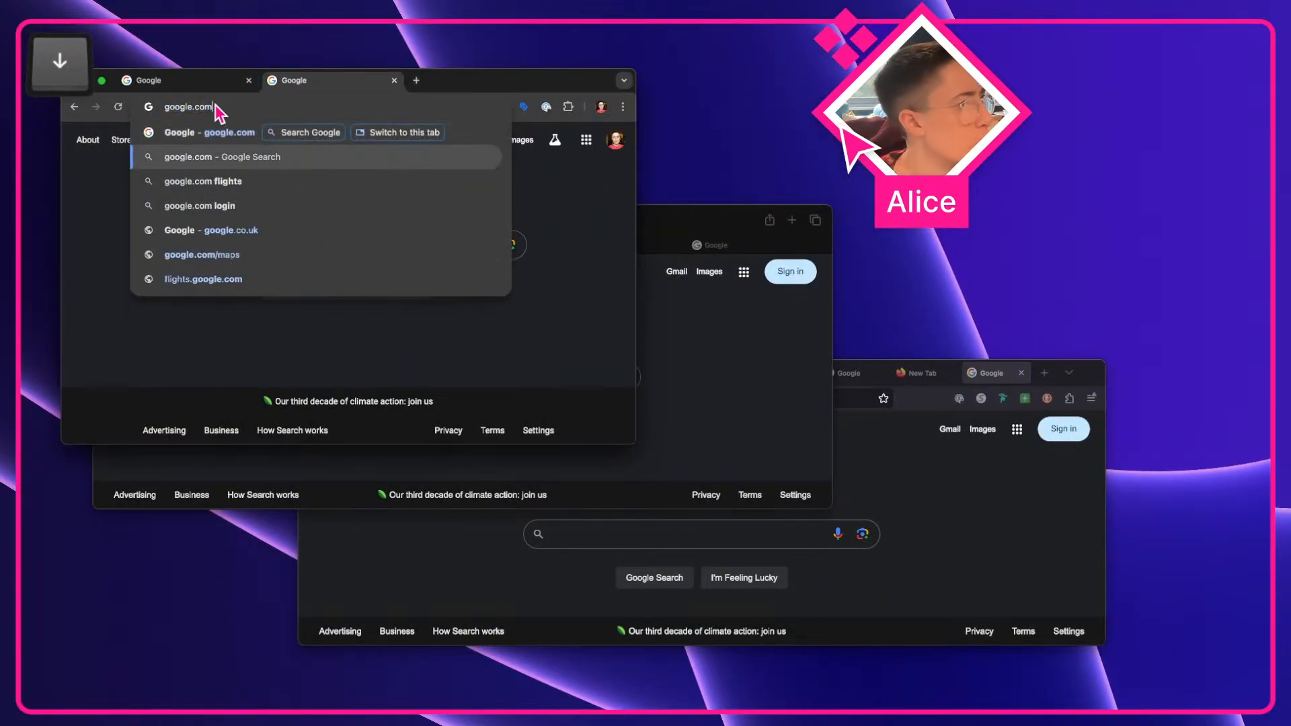
key("Down")
key("Down")
key("Down")
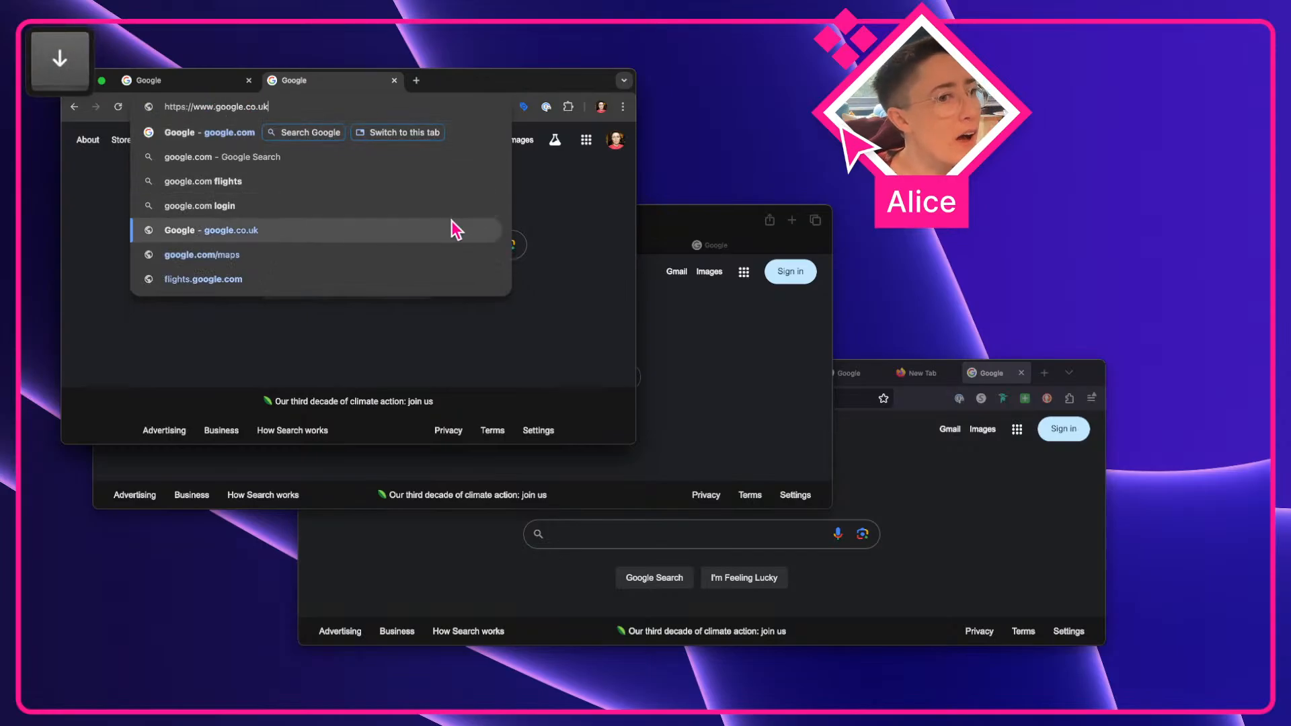
key("Up")
key("Up")
key("Up")
key("Down")
key("Down")
key("Down")
key("Down")
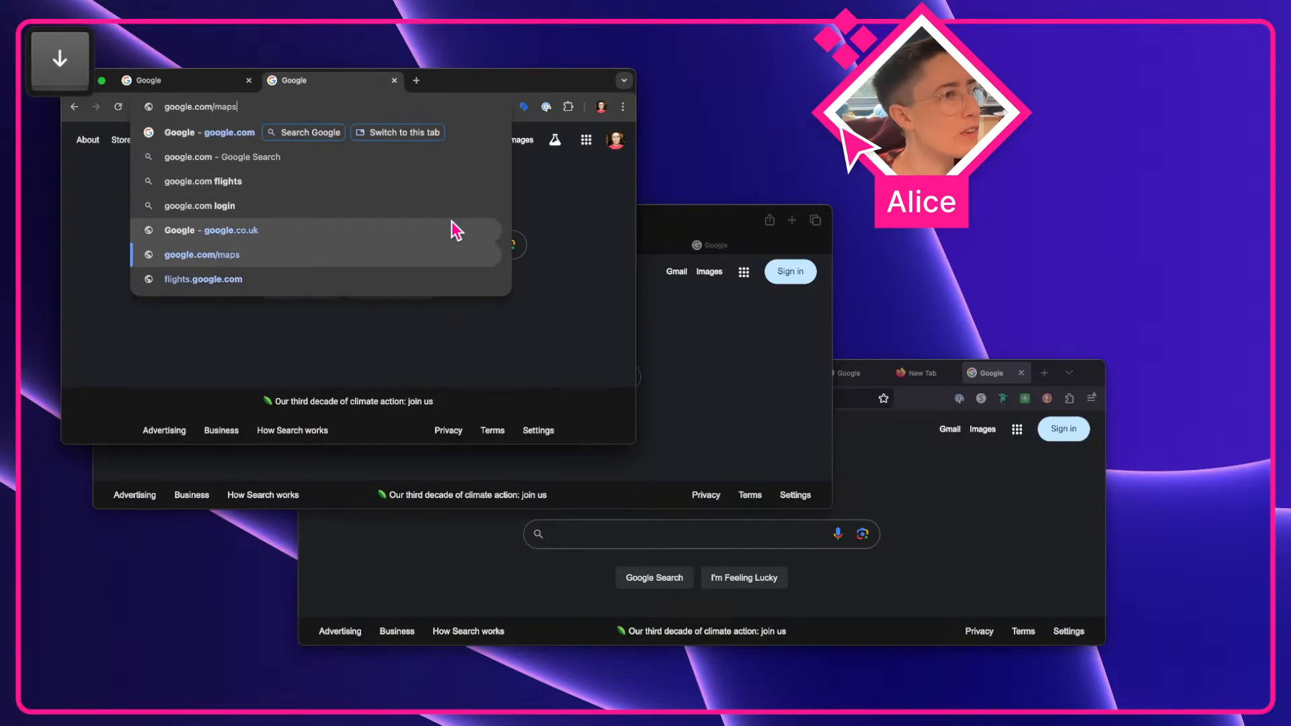
key("Up")
key("Up")
key("Up")
key("Up")
key("Down")
key("Down")
key("Down")
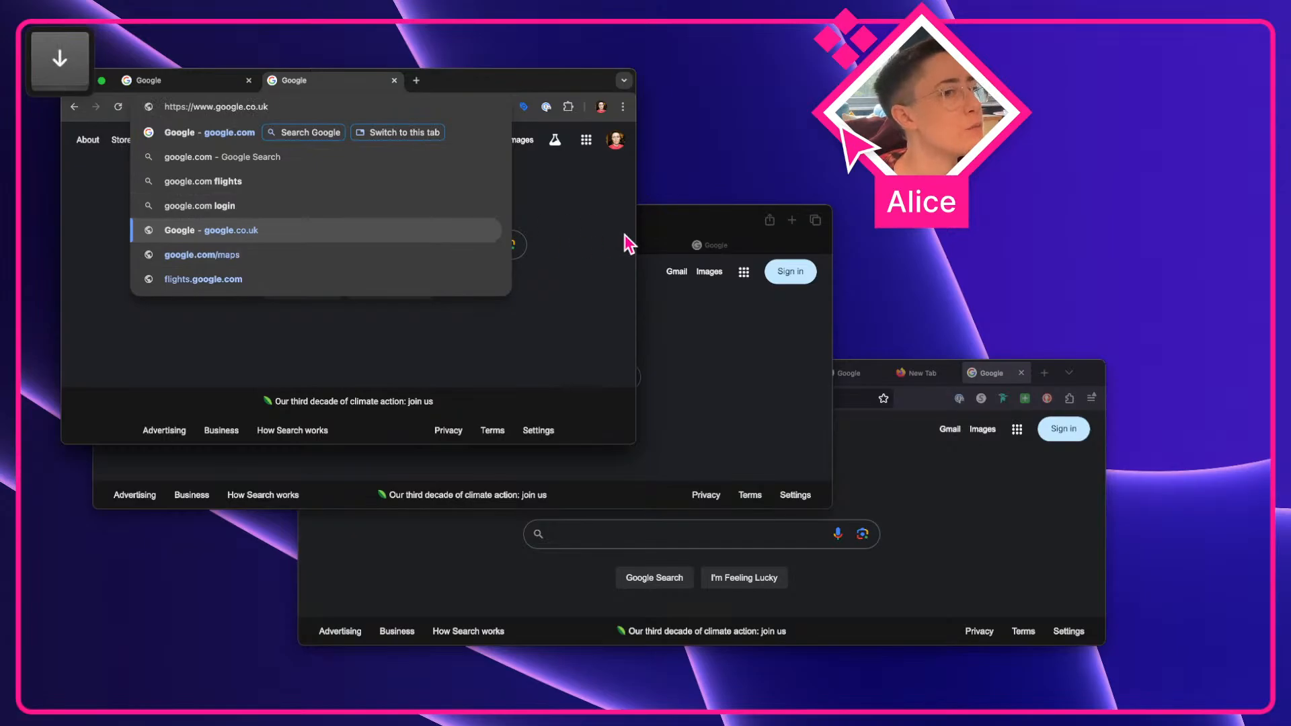
key("Up")
key("Up")
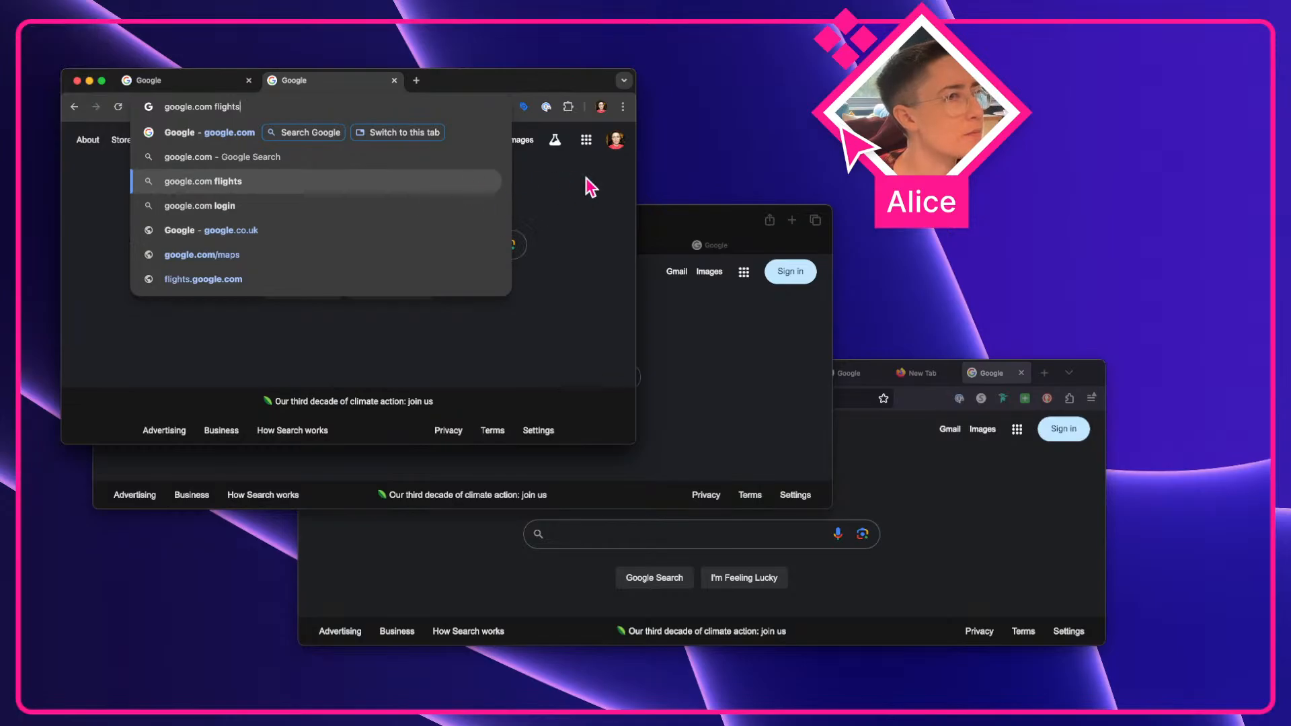
key("Up")
key("Down")
key("Down")
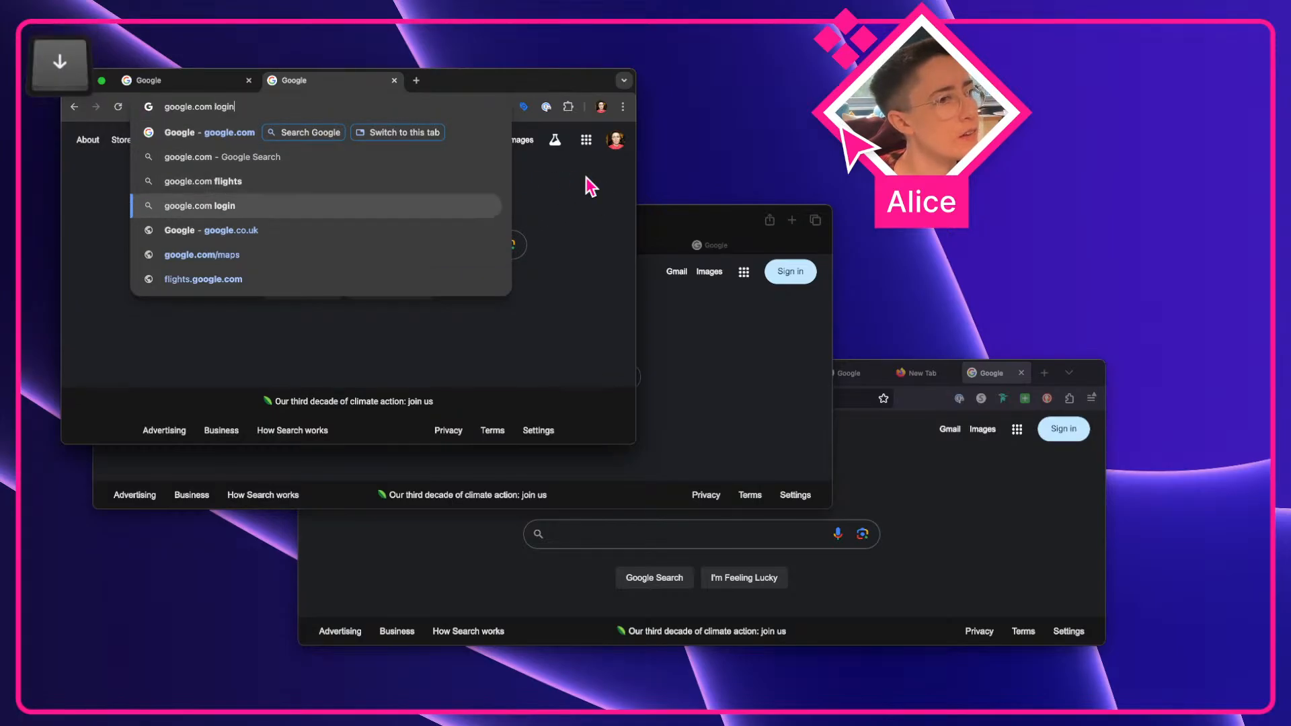
key("Down")
key("Down")
key("Down")
key("Up")
key("Up")
key("Up")
key("Up")
key("Up")
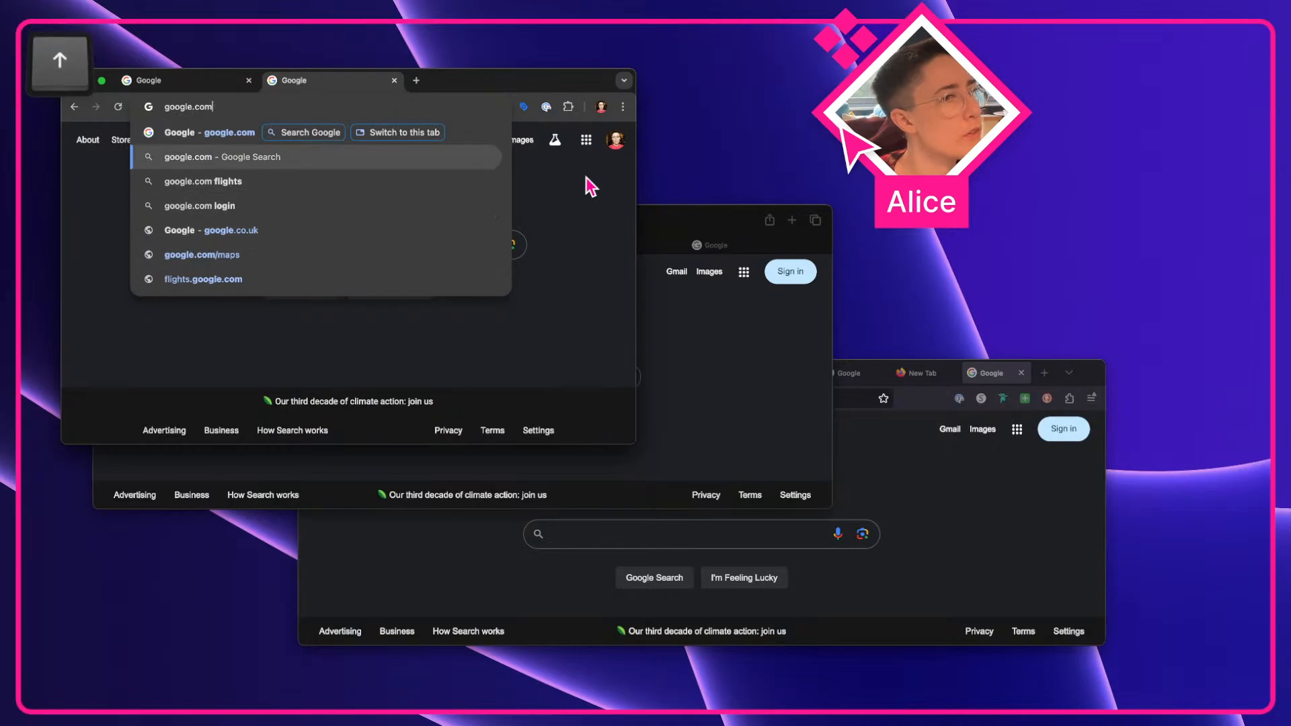
key("Up")
key("Down")
key("Down")
key("Up")
key("Up")
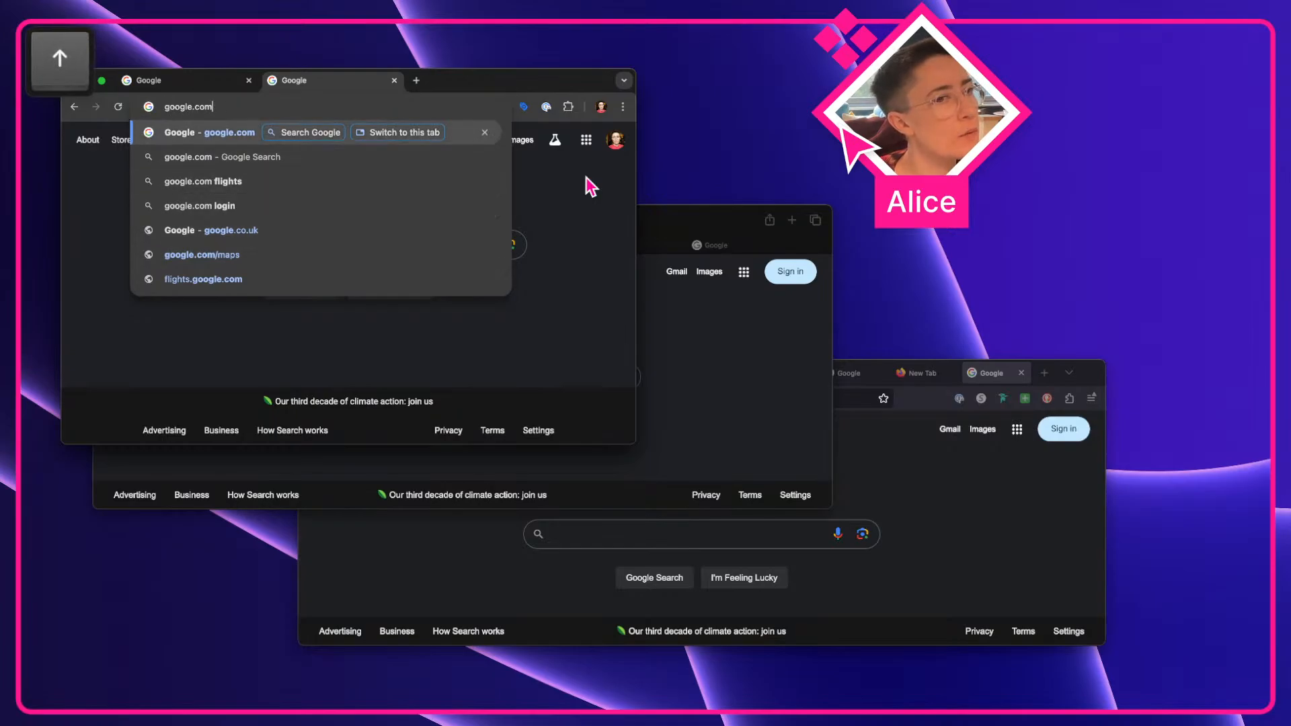
Focus the top suggestion's Search Google chip, screenshot it, and place the capture under the google.com row on the canvas
key("Tab")
key("Tab")
key("Tab")
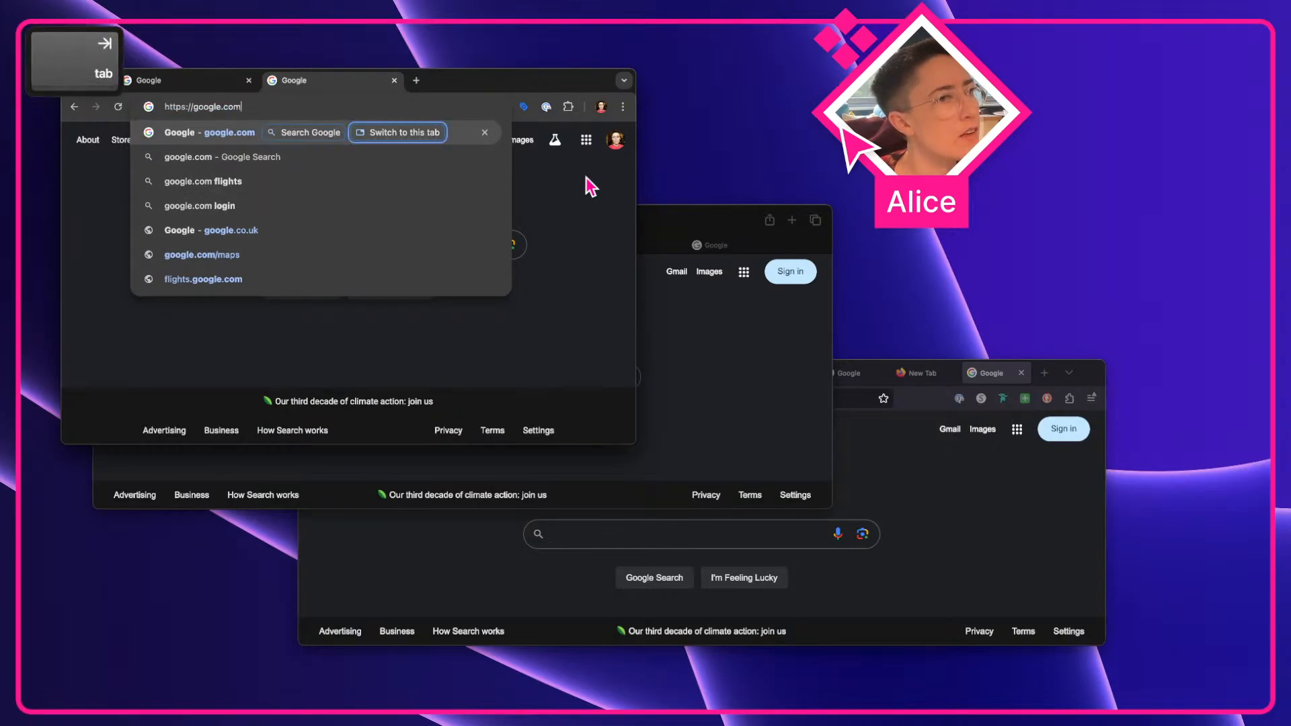
key("shift+Tab")
key("shift+Tab")
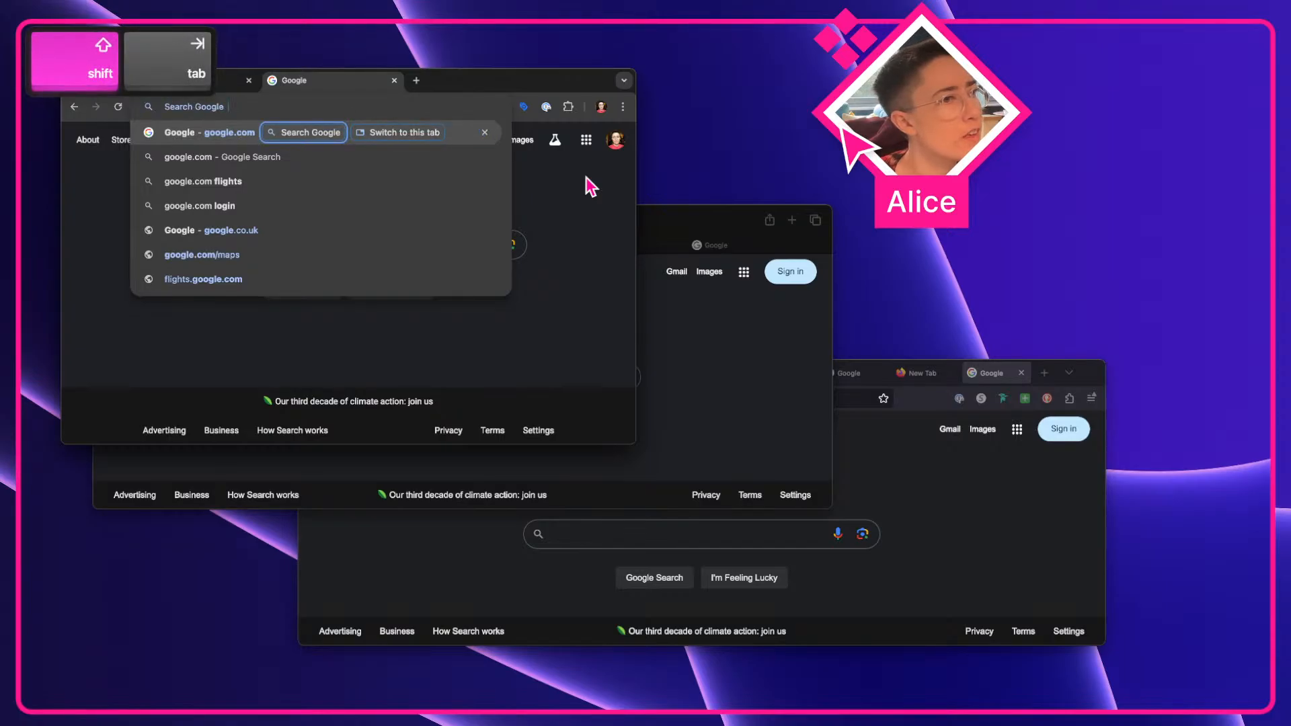
key("shift+Tab")
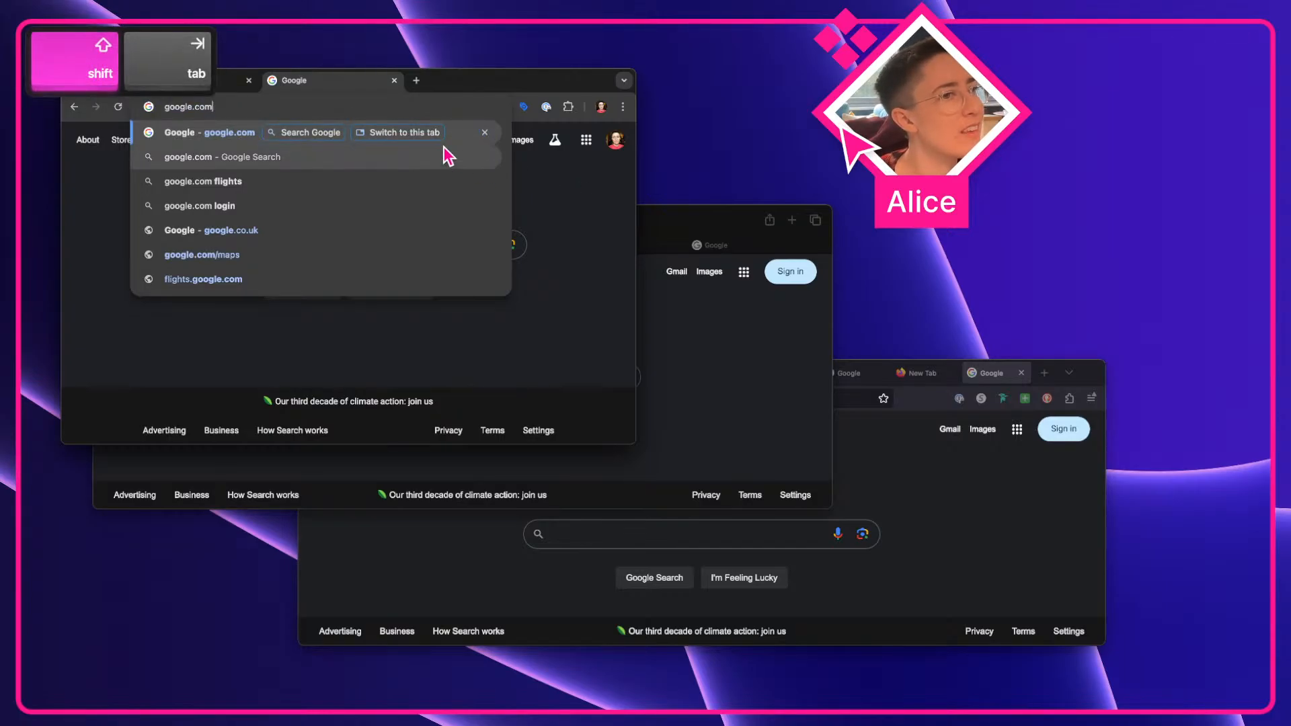
key("Tab")
key("shift+super+4")
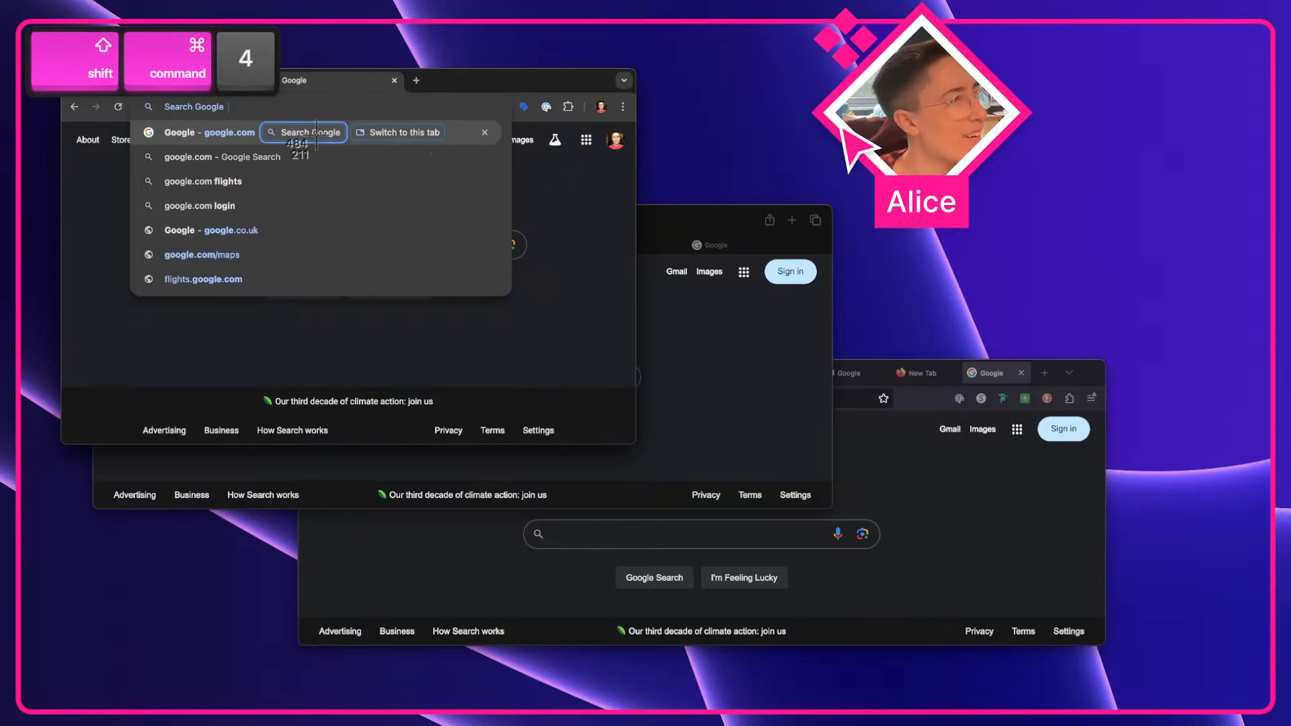
left_click_drag(250, 114, 360, 151)
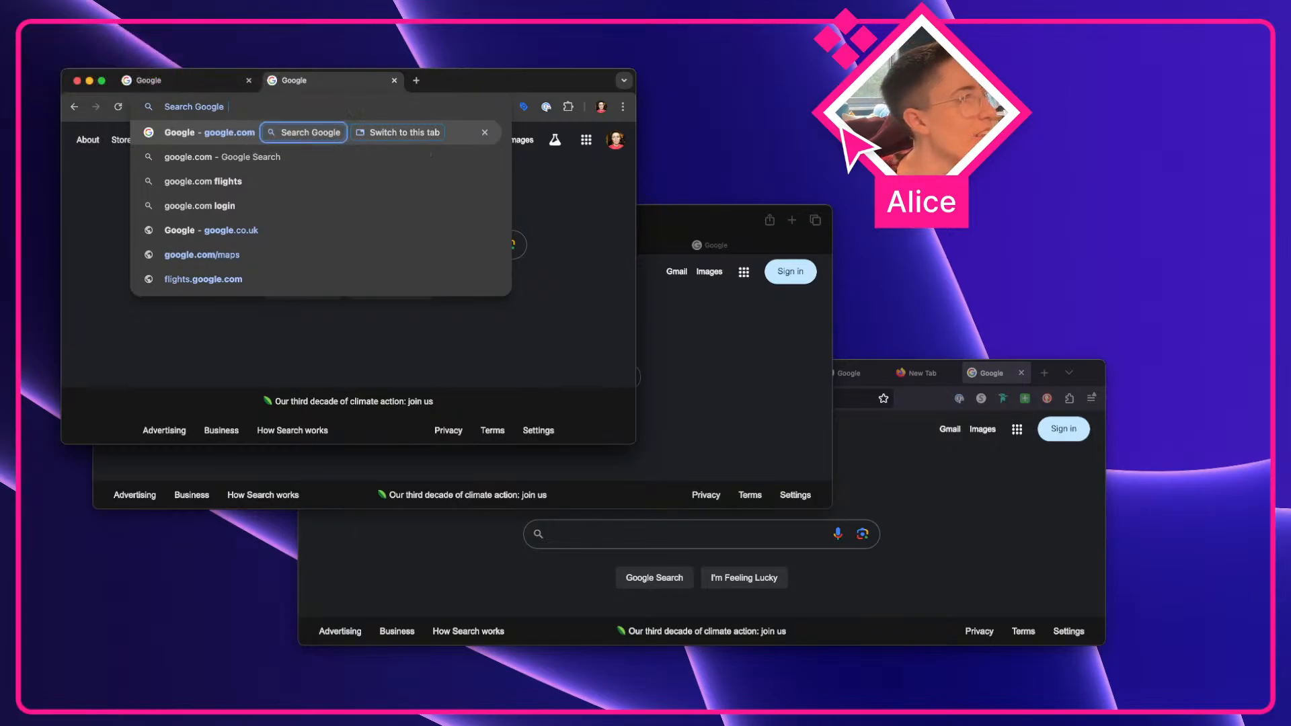
key("ctrl+Left")
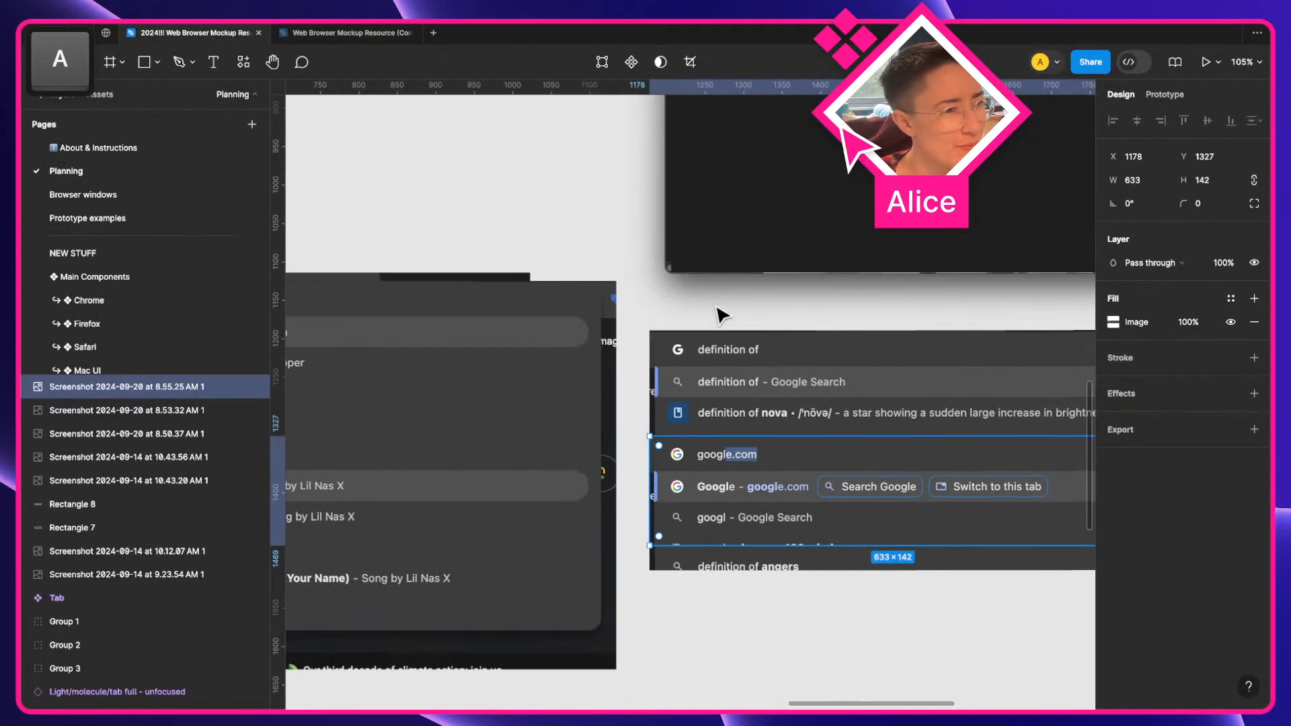
left_click_drag(1197, 662, 848, 530)
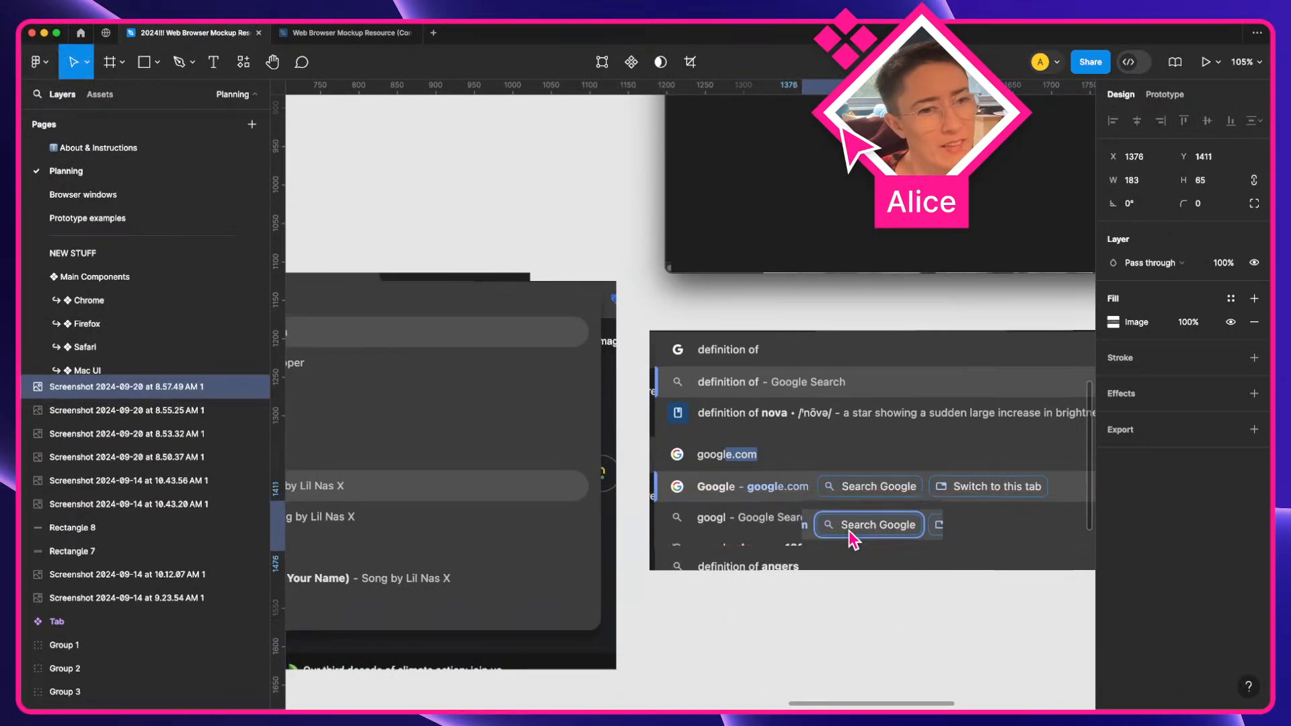
In Chrome's light theme, focus the Search Google chip again, screenshot it, and place it below the dark-theme chip capture
key("ctrl+Right")
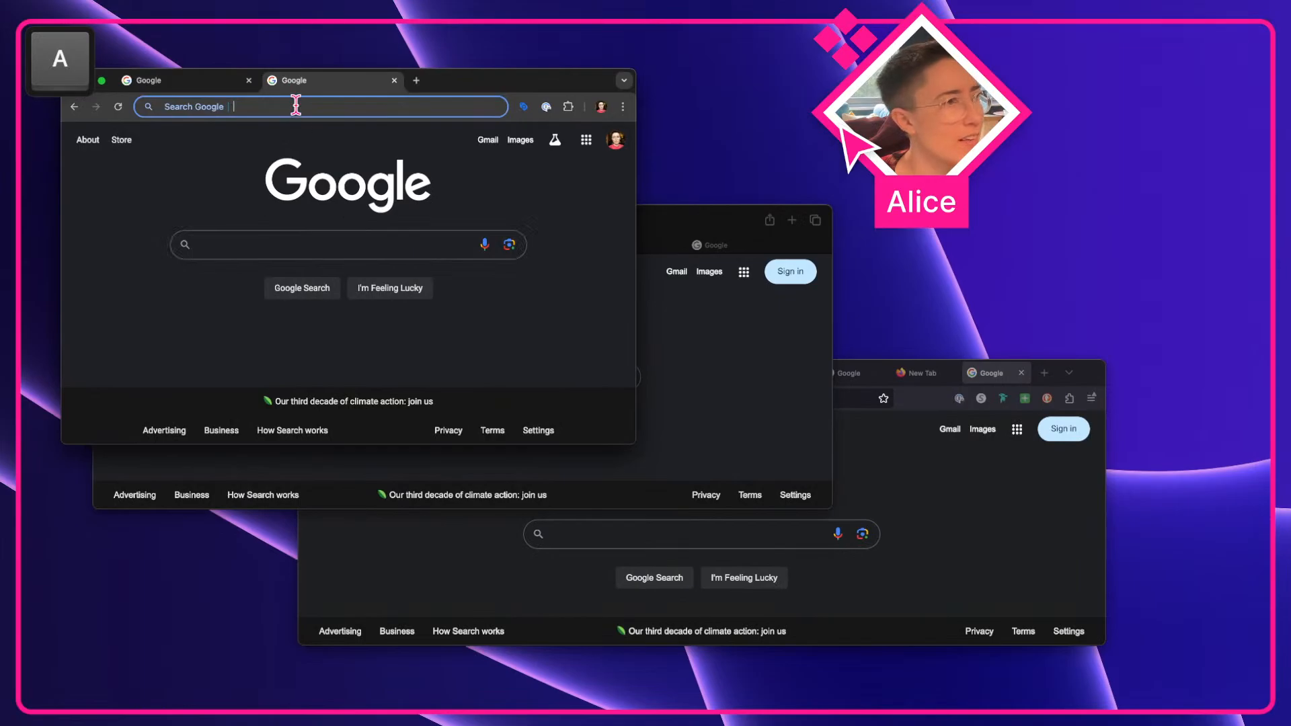
key("super+a")
key("BackSpace")
key("BackSpace")
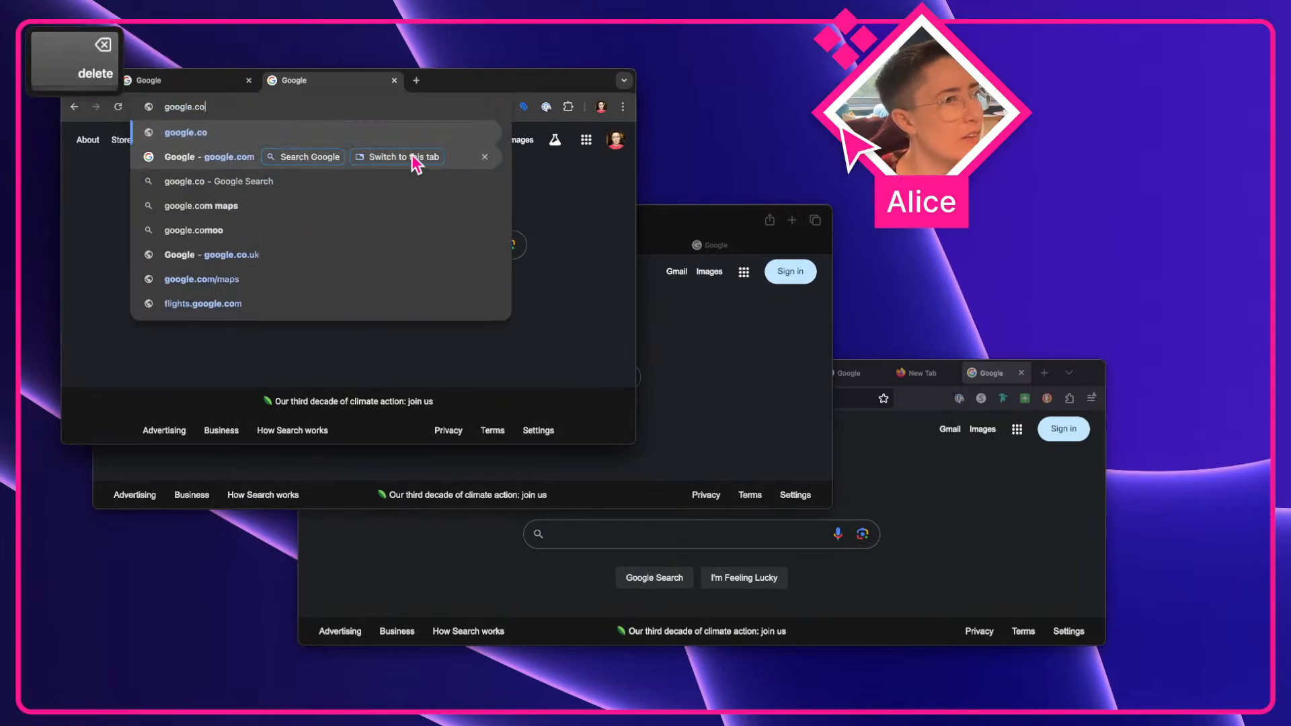
key("Tab")
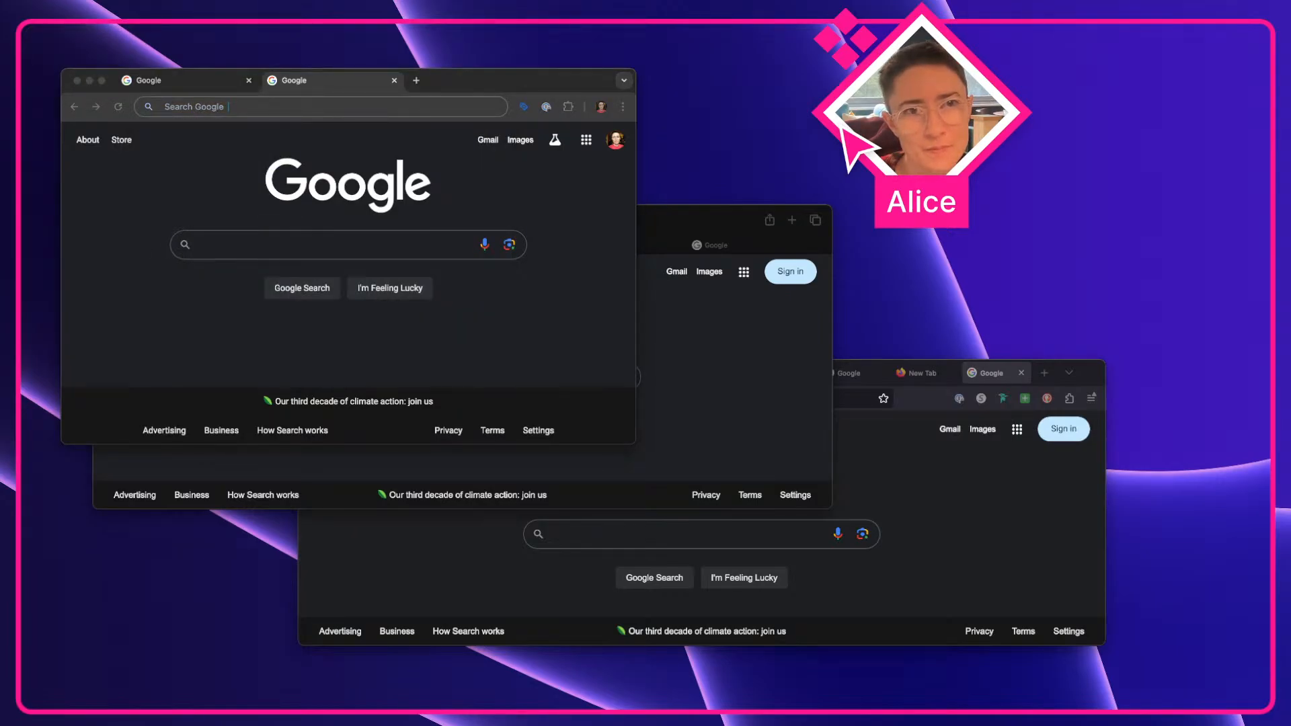
left_click(242, 106)
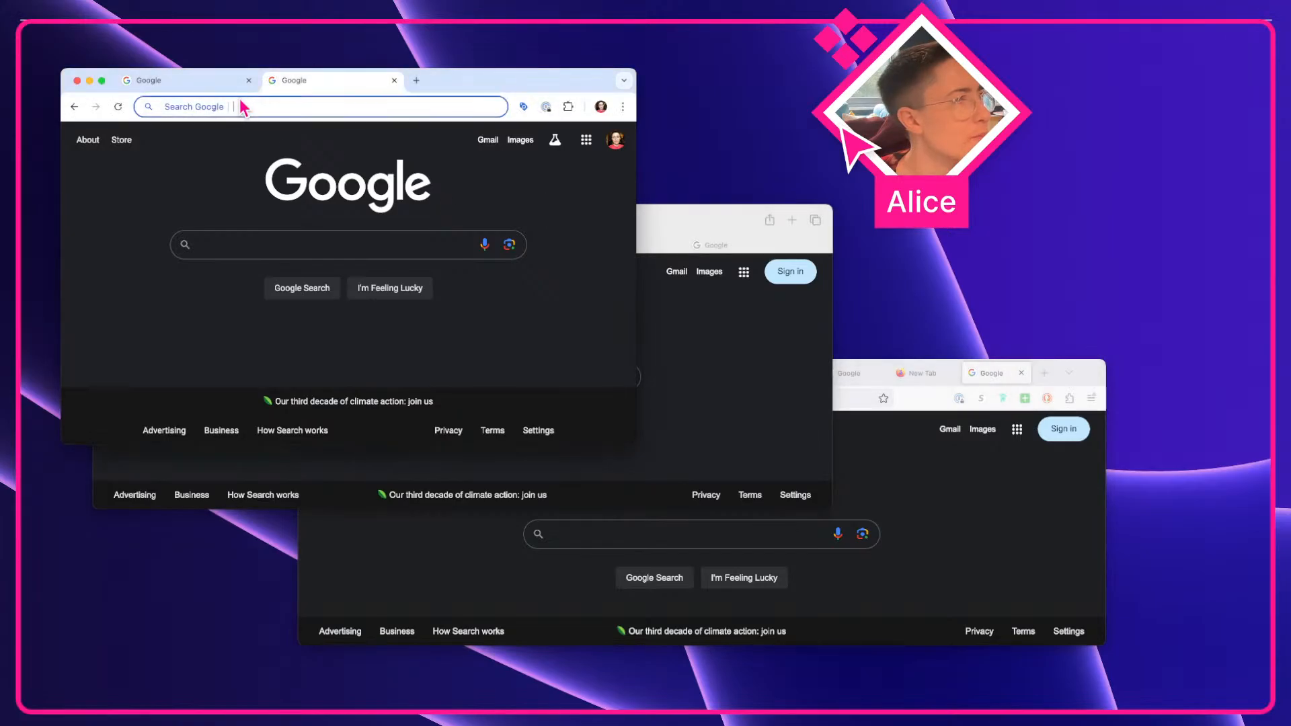
key("BackSpace")
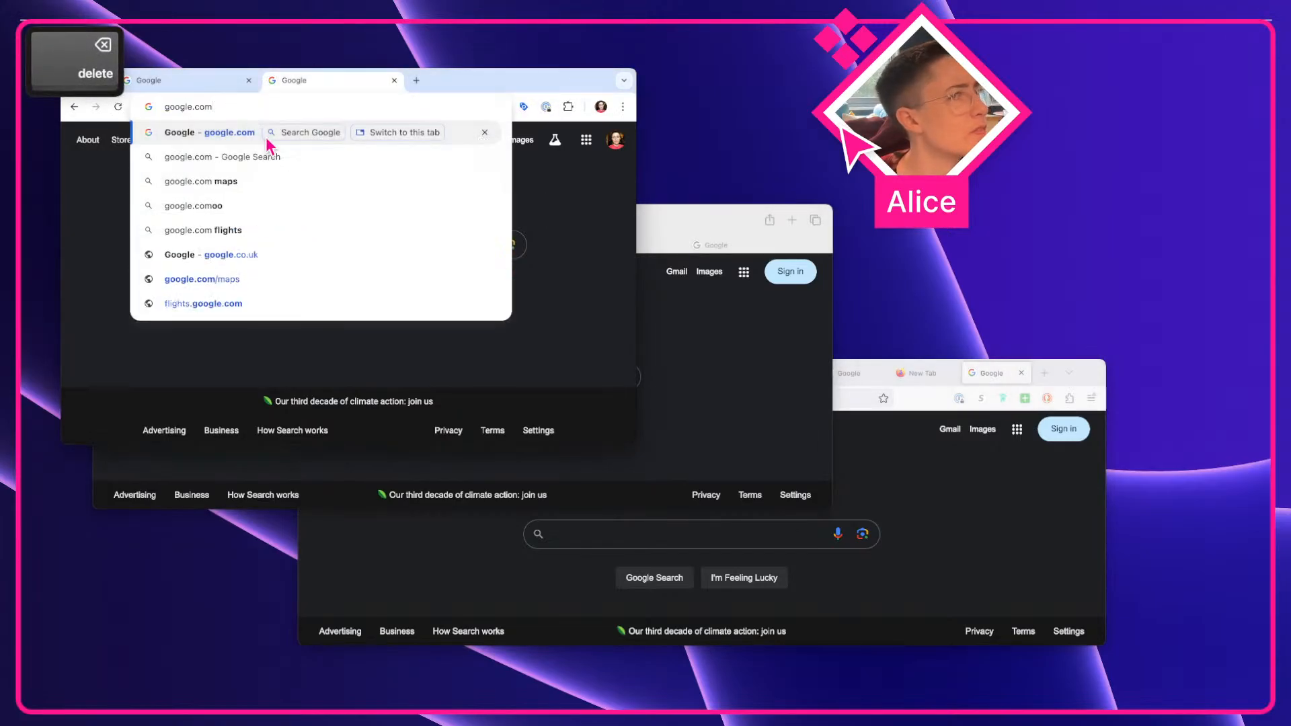
key("Tab")
key("shift+super+4")
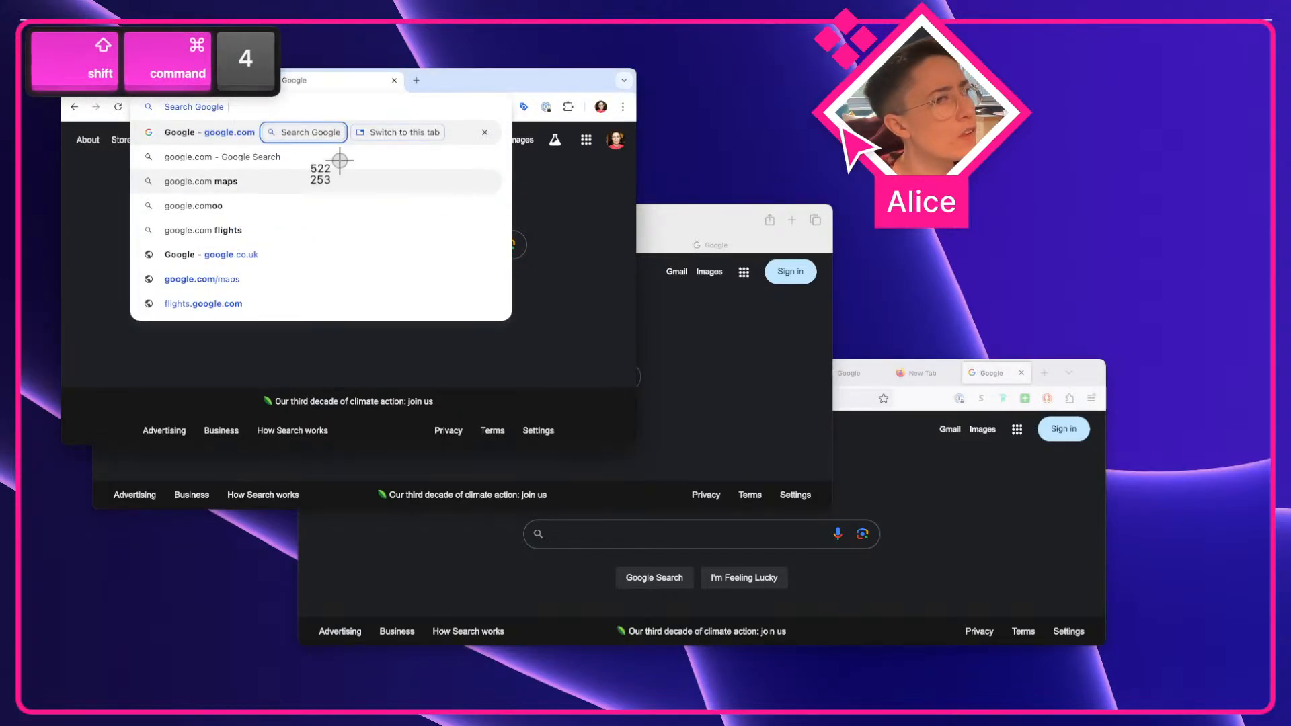
left_click_drag(251, 115, 343, 145)
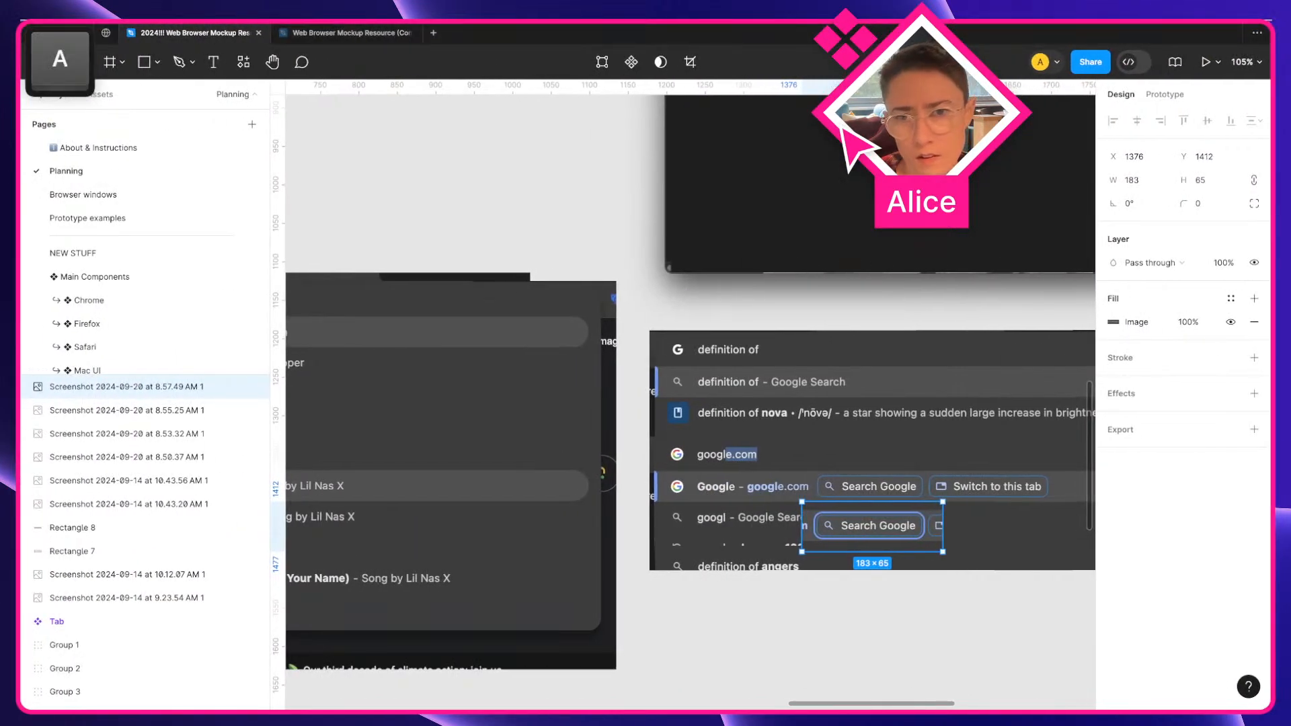
left_click_drag(689, 589, 849, 571)
Zoom in to compare the captured Search Google chips against the dropdown screenshot
scroll(977, 542, "up", 10)
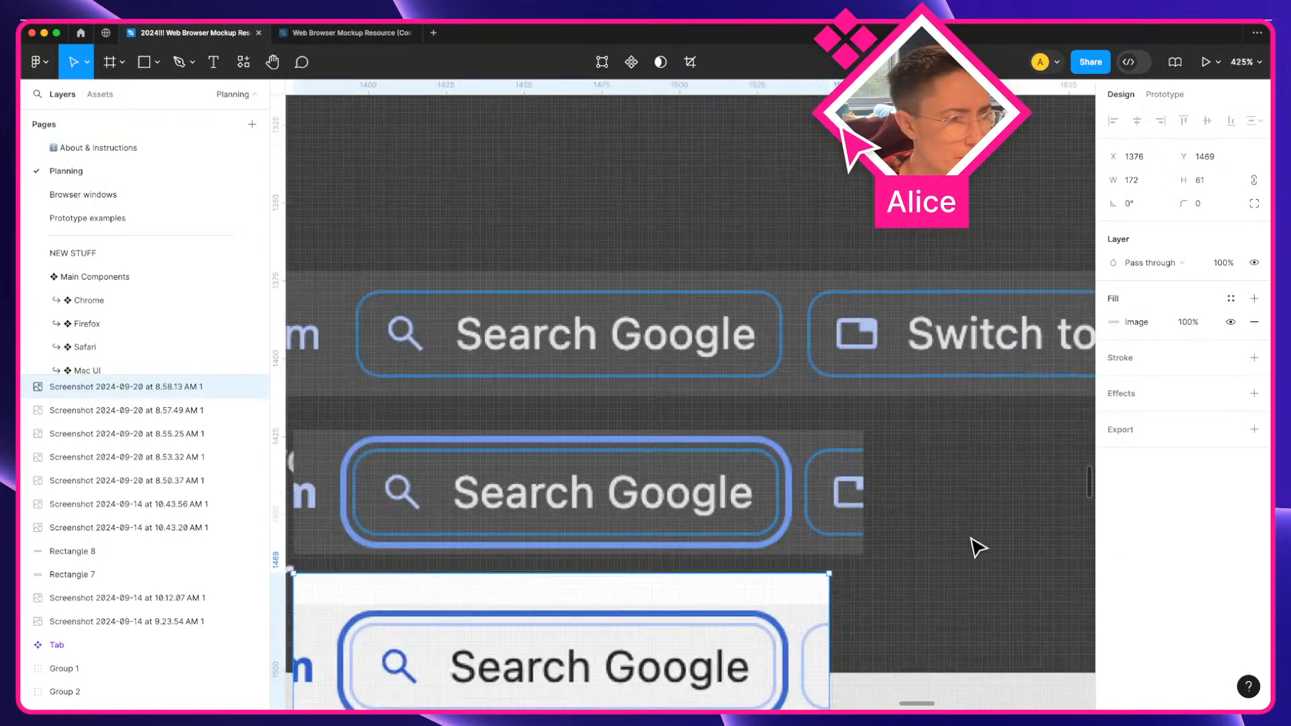
key("a")
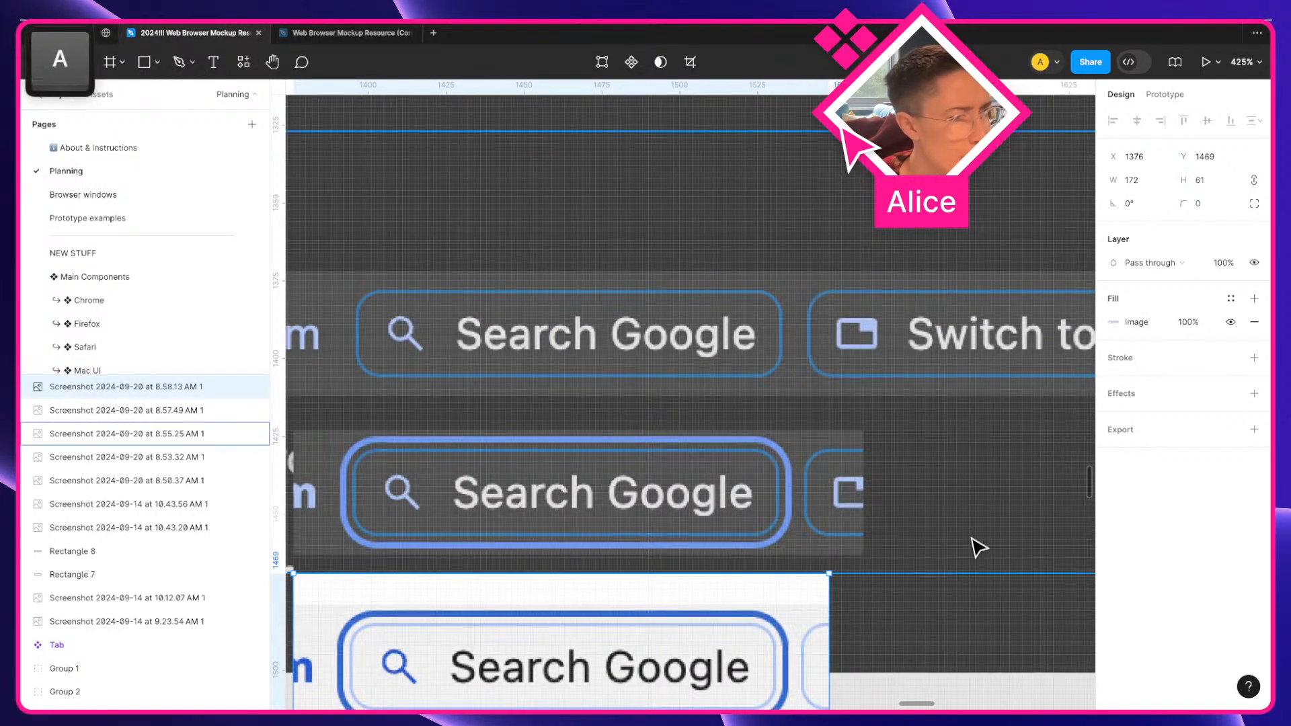
scroll(979, 548, "down", 4)
scroll(979, 548, "down", 2)
key("a")
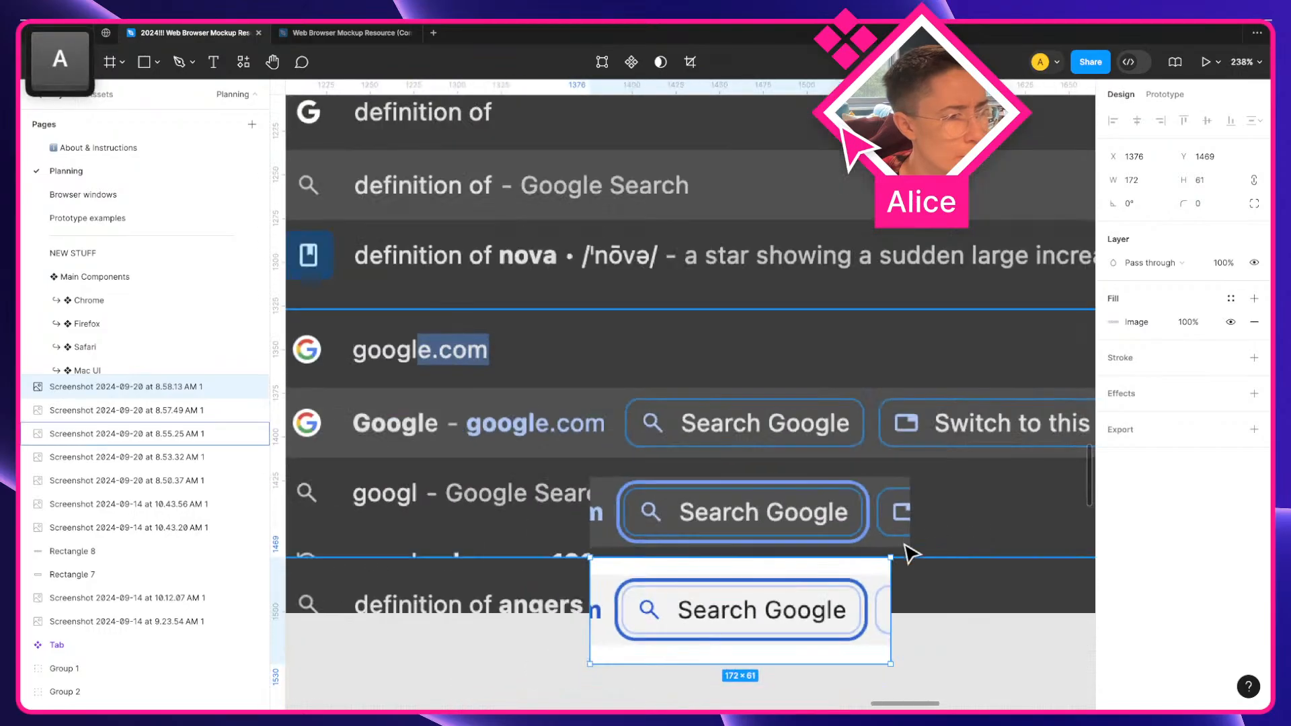
mouse_move(810, 584)
left_mouse_down()
mouse_move(820, 585)
mouse_move(809, 584)
left_mouse_up()
key("Right")
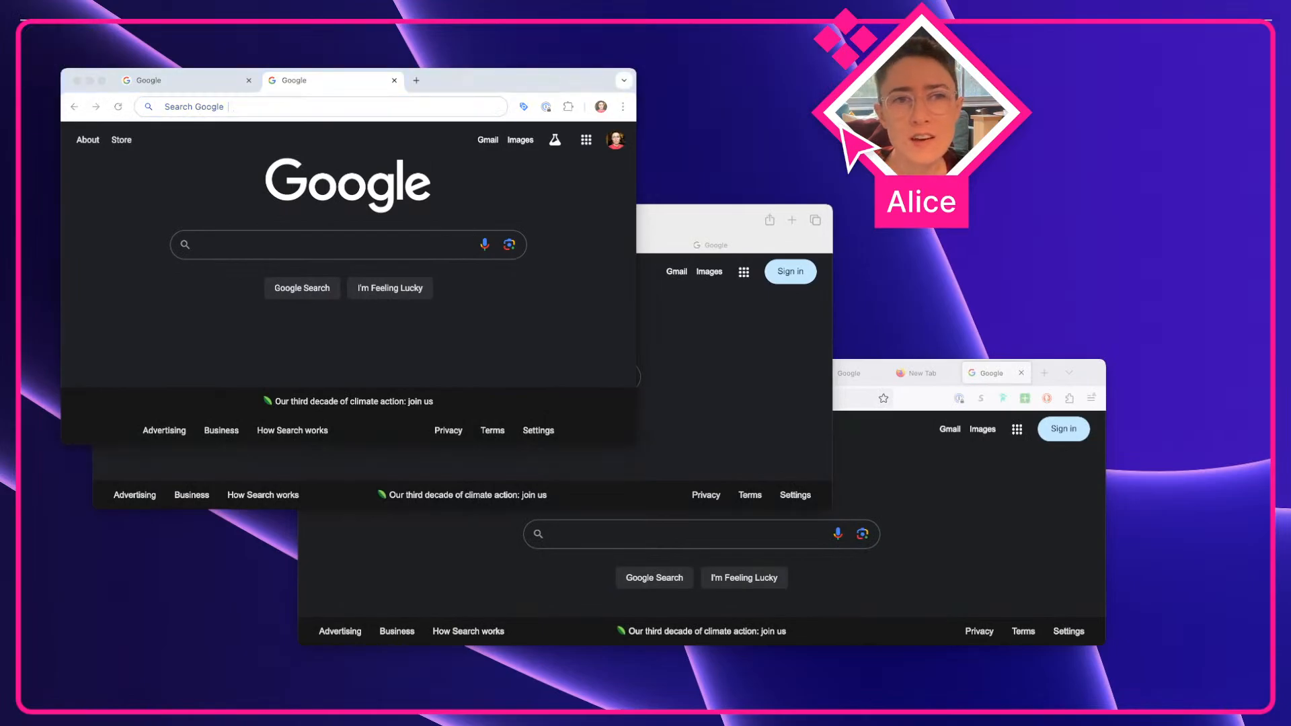
Pan and zoom around the canvas to review the captured Search Google chips beside the Chrome suggestion dropdown screenshots
left_click(518, 322)
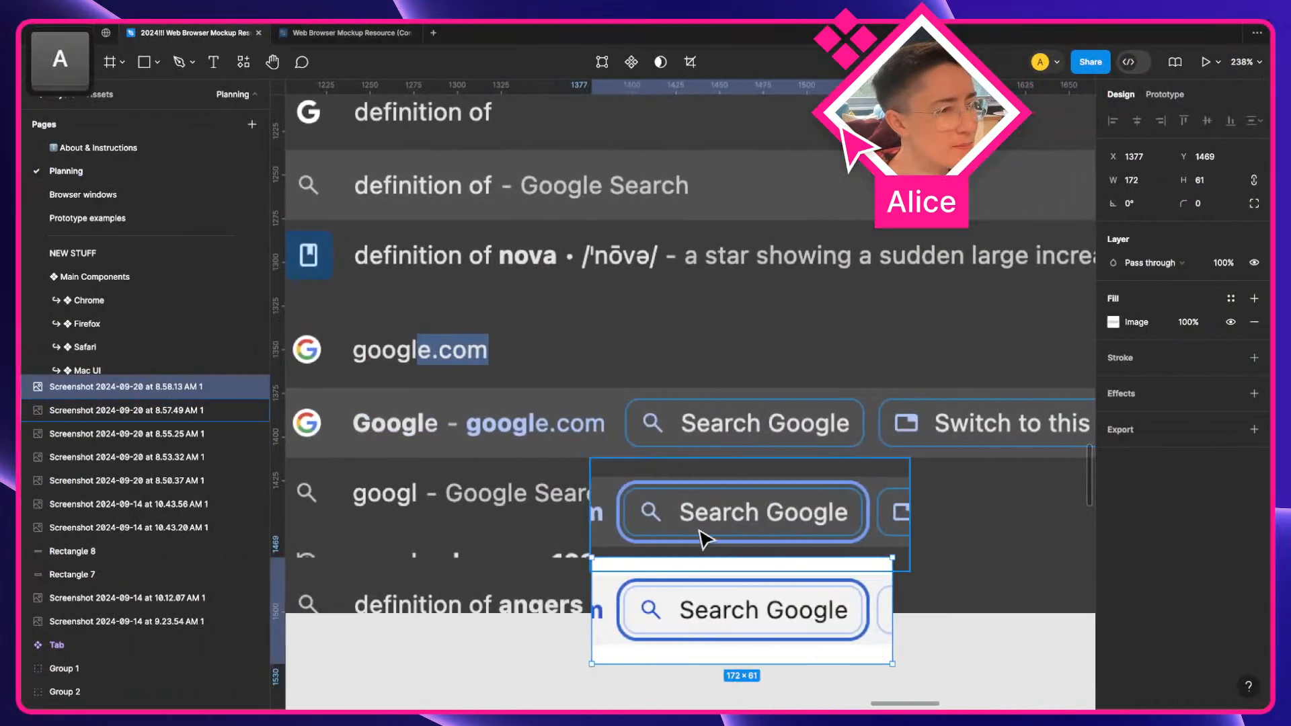
left_click(951, 651)
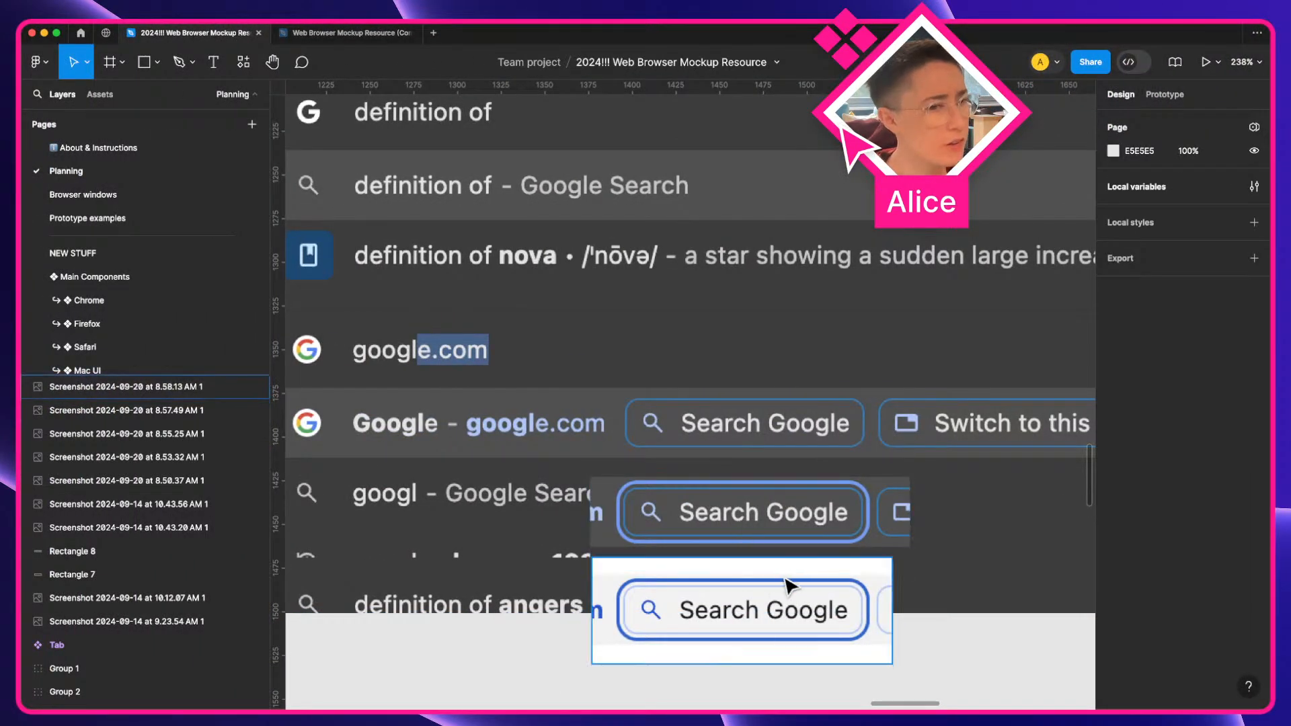
scroll(773, 508, "down", 5)
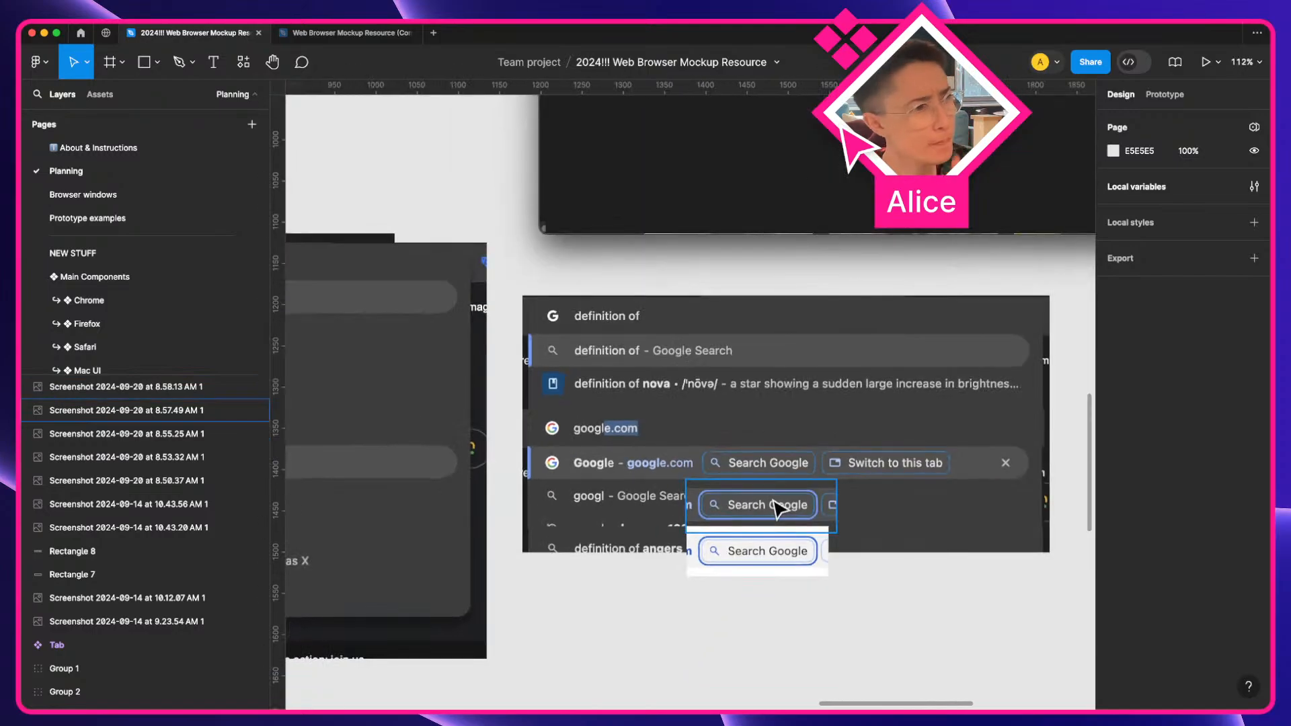
scroll(773, 508, "down", 5)
key("a")
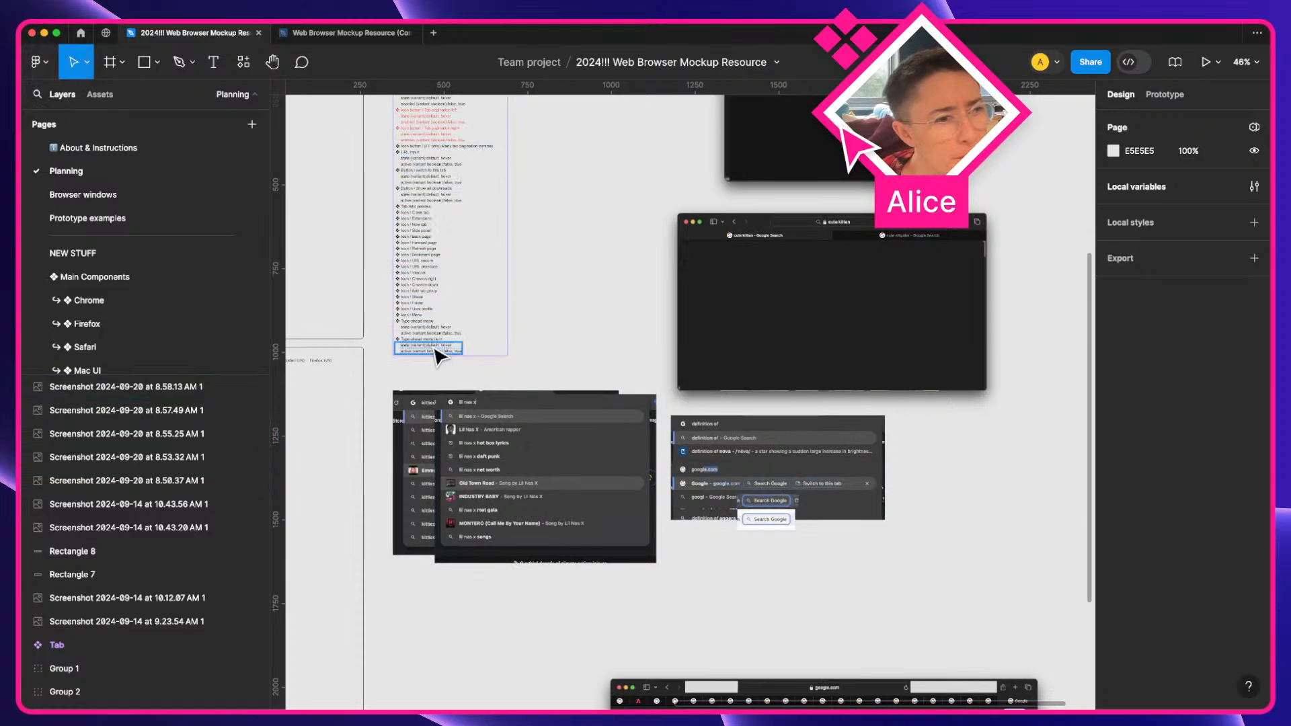
scroll(735, 461, "up", 3)
key("a")
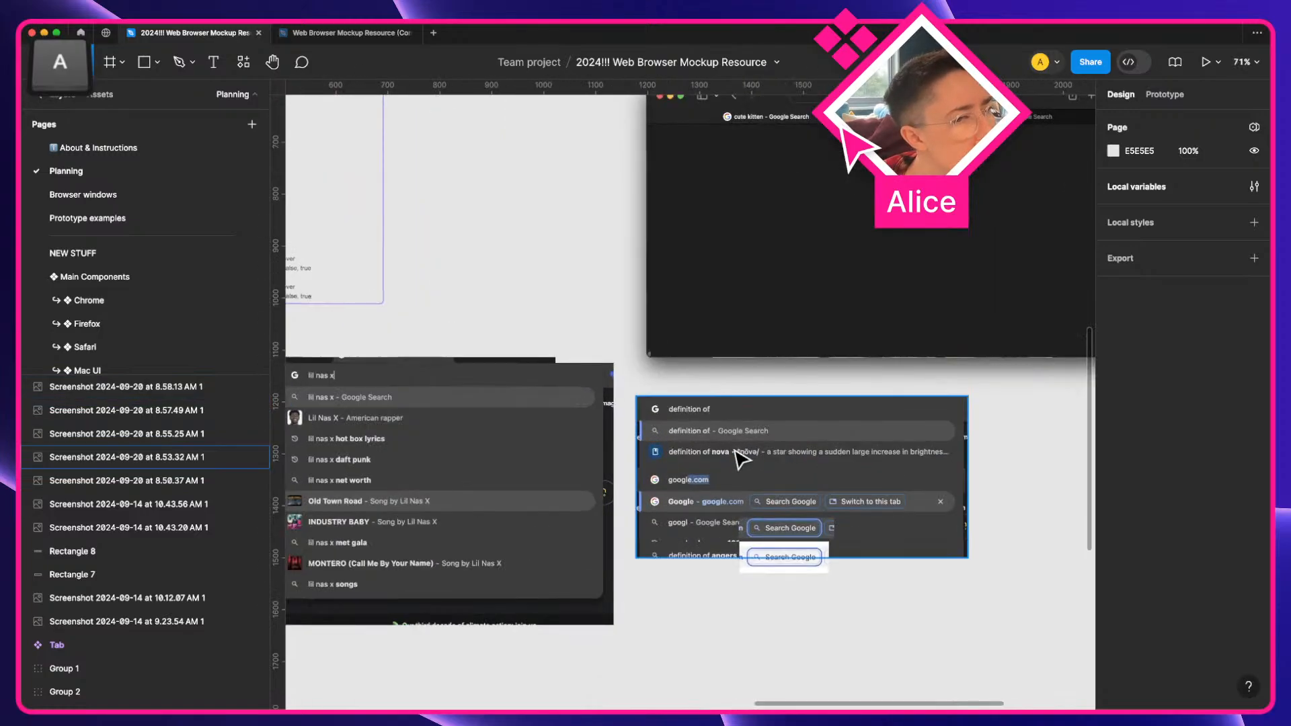
scroll(740, 460, "left", 3)
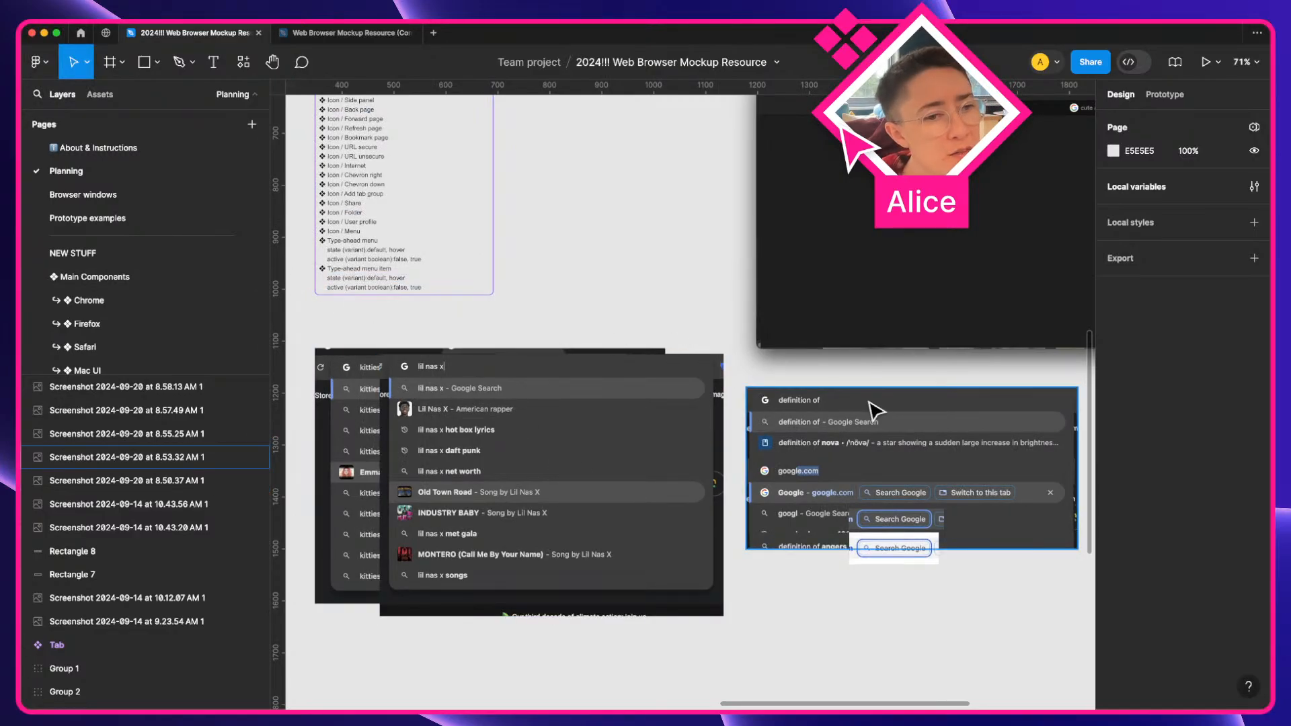
scroll(874, 409, "up", 5)
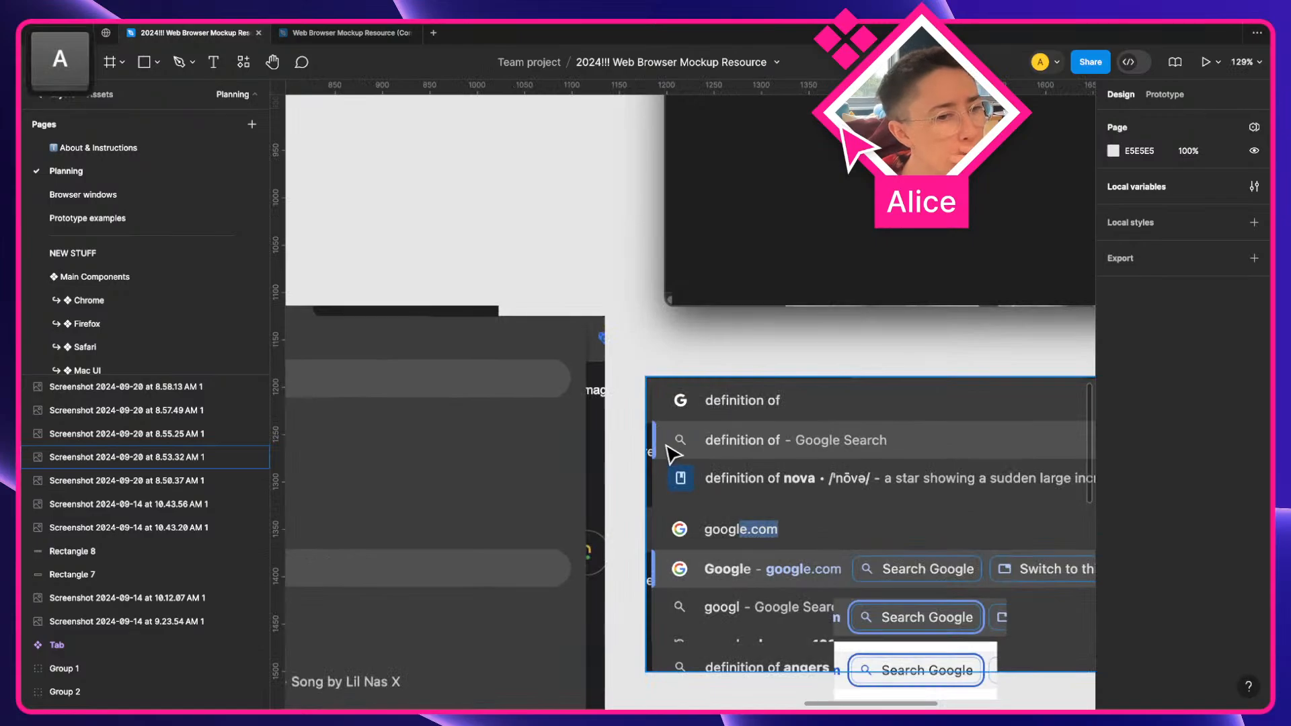
scroll(673, 455, "left", 10)
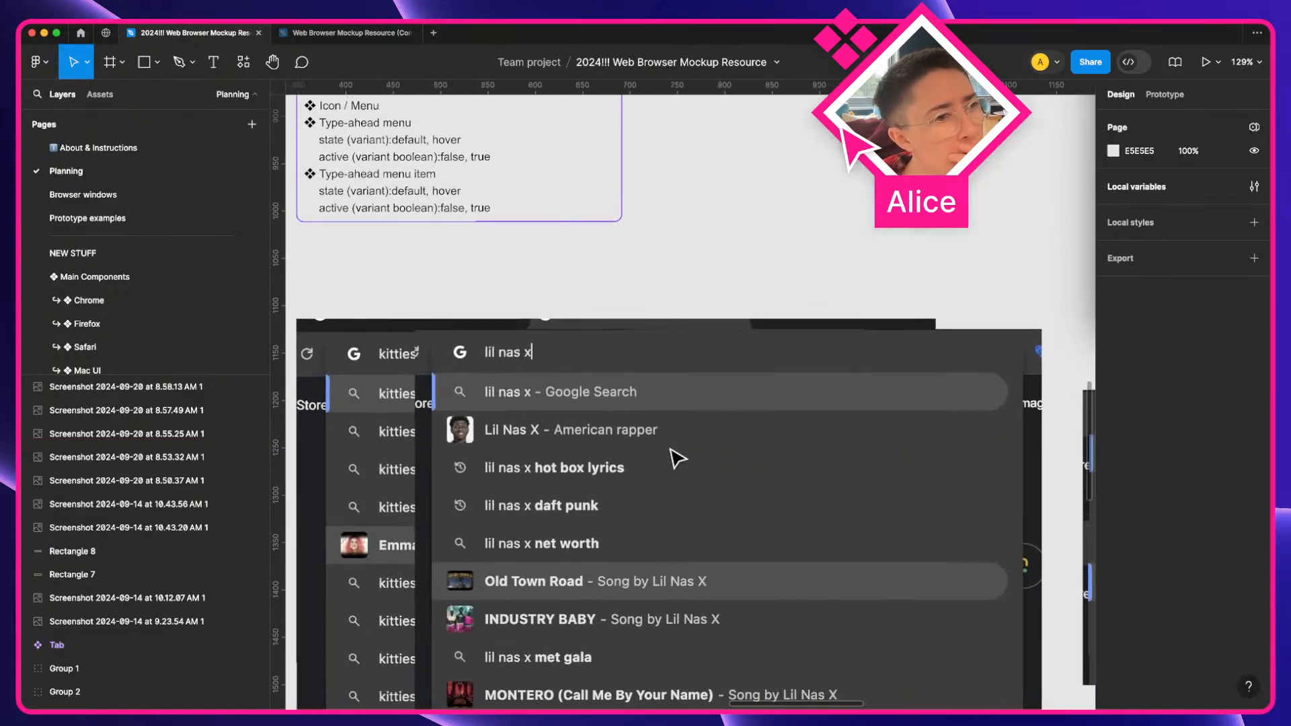
Inspect the Type-ahead menu item's variant properties in the component inventory notes
left_click(359, 214, "super")
double_click(359, 213)
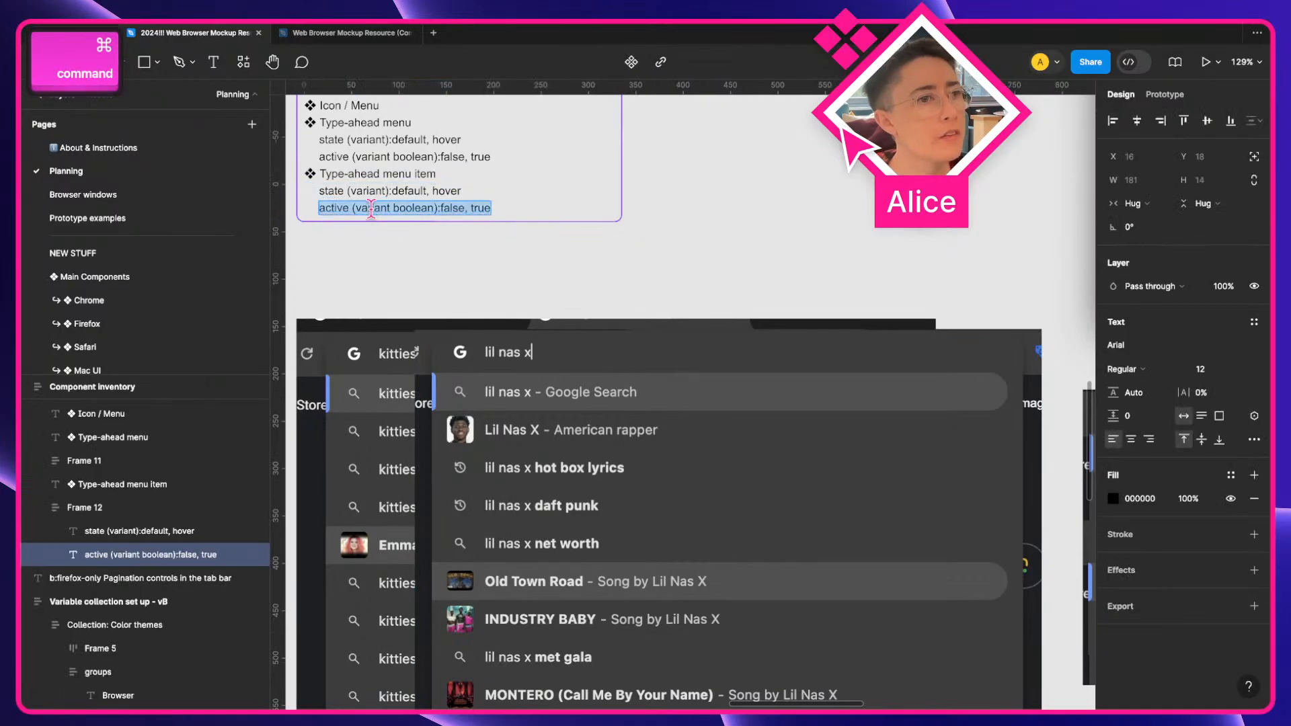
left_click(507, 273)
left_click(509, 275)
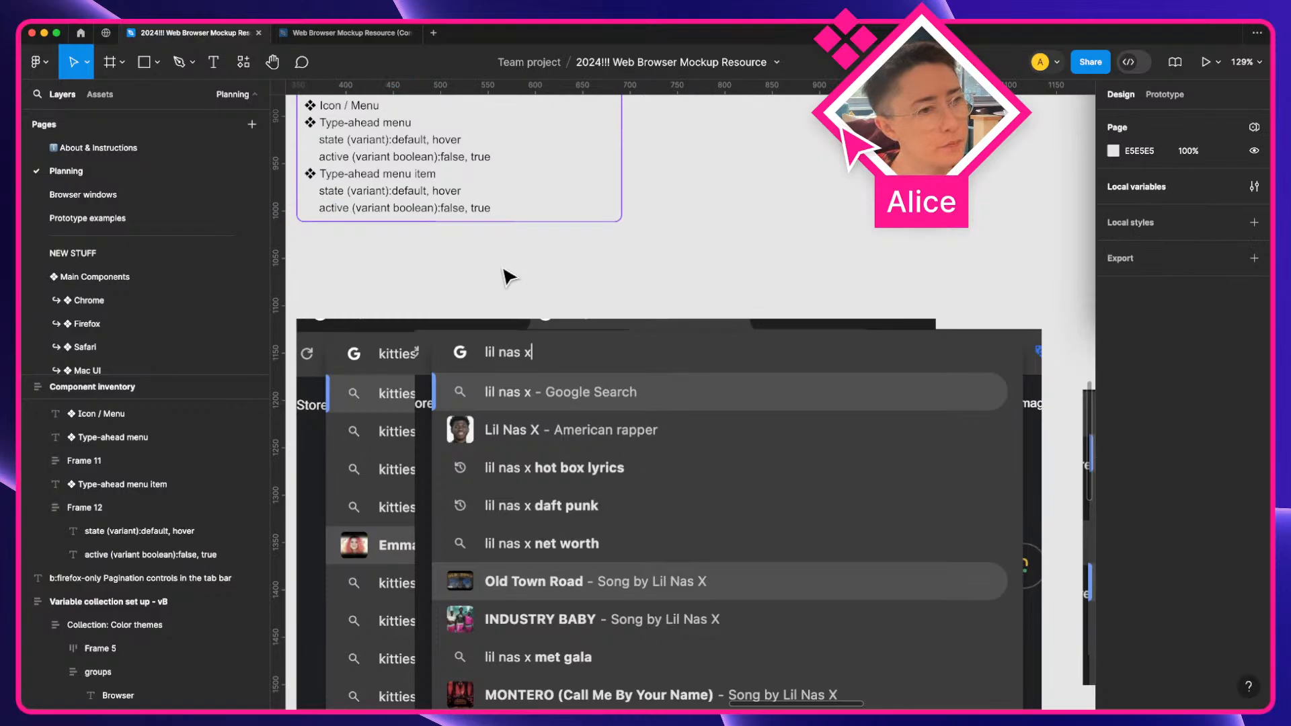
scroll(681, 614, "down", 5)
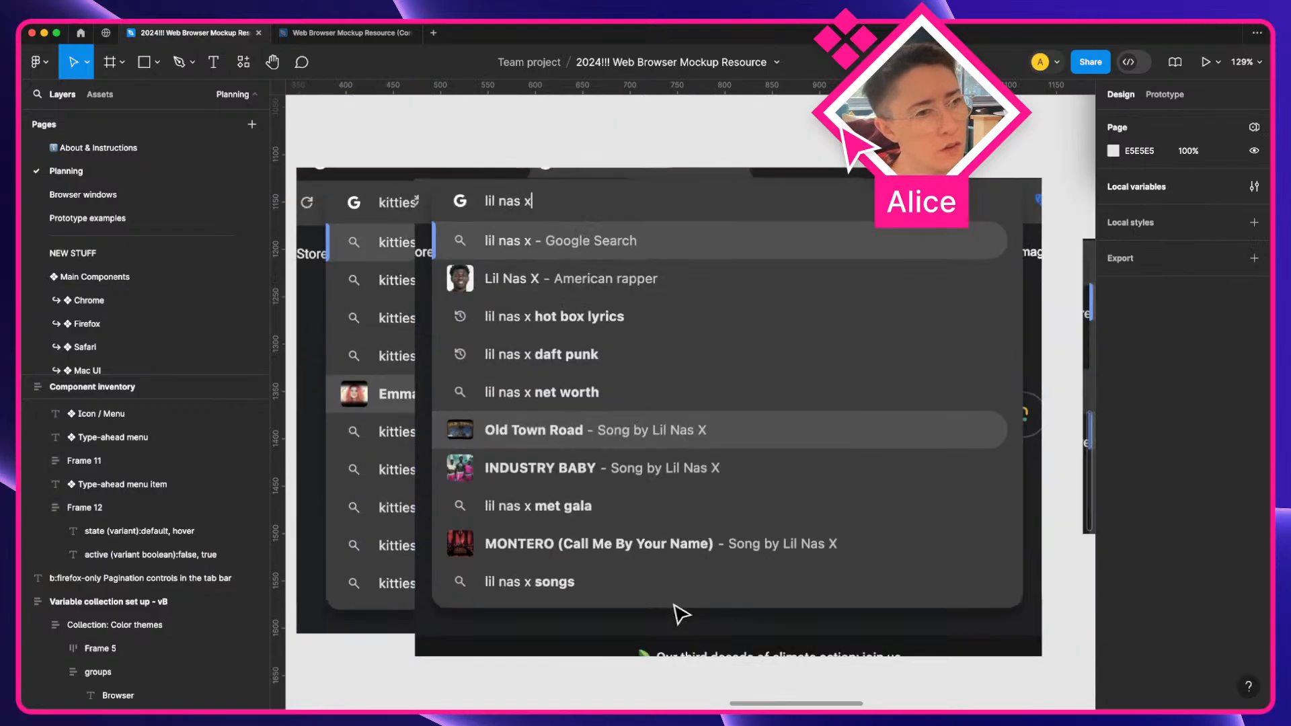
scroll(681, 614, "right", 10)
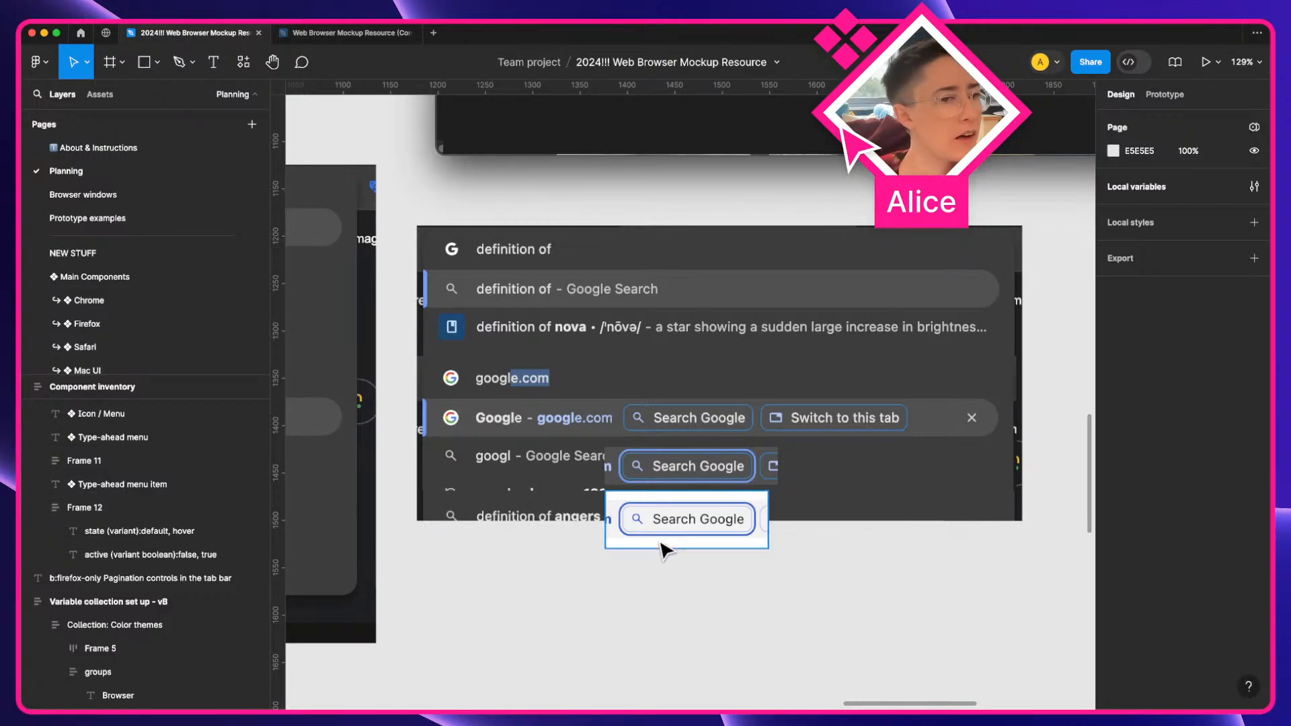
scroll(508, 346, "left", 5)
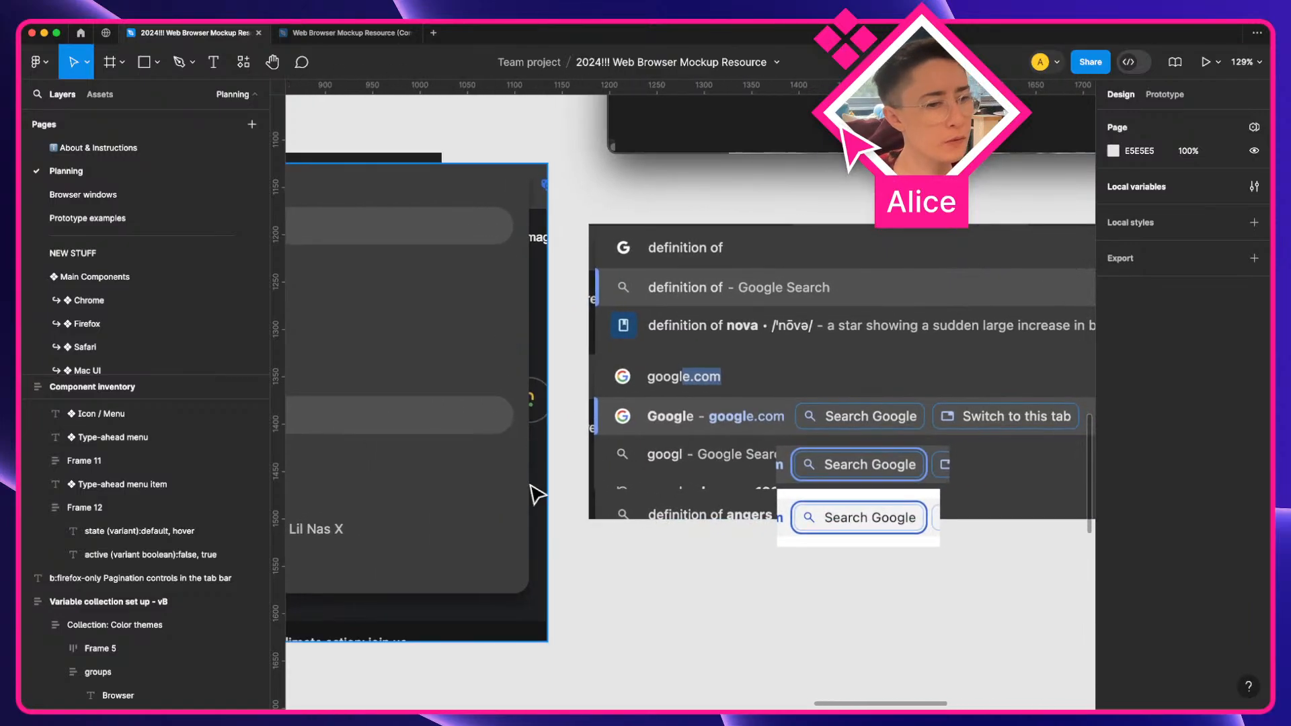
Add a bulleted text note below the chip captures, starting the list with Term definition
scroll(619, 619, "down", 1)
scroll(619, 619, "right", 1)
key("t")
left_click(585, 578)
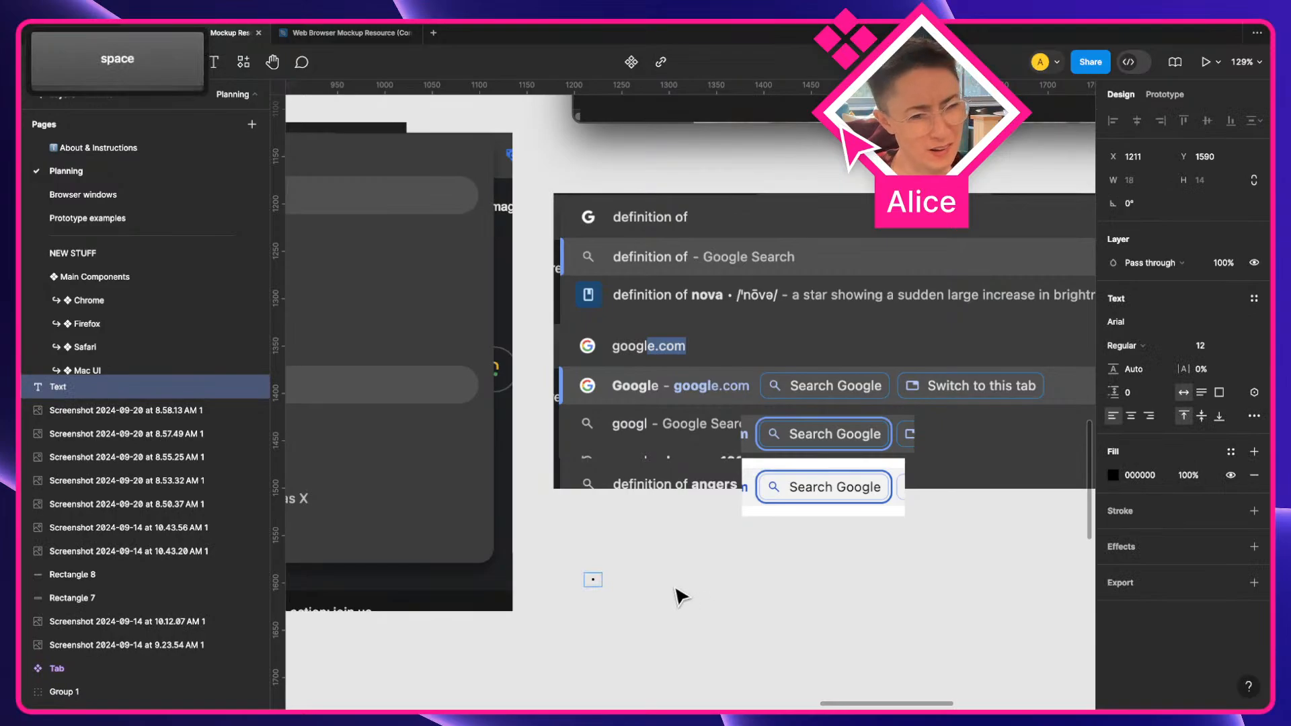
scroll(682, 597, "right", 4)
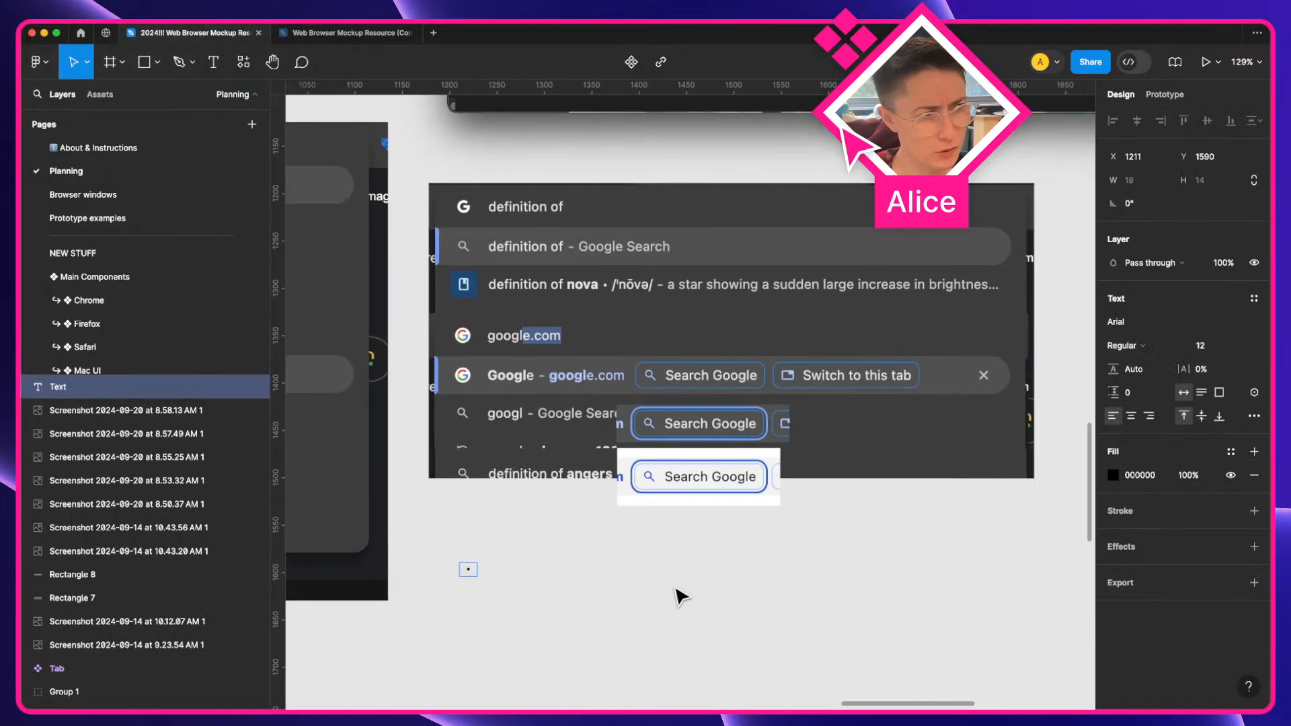
type("Term")
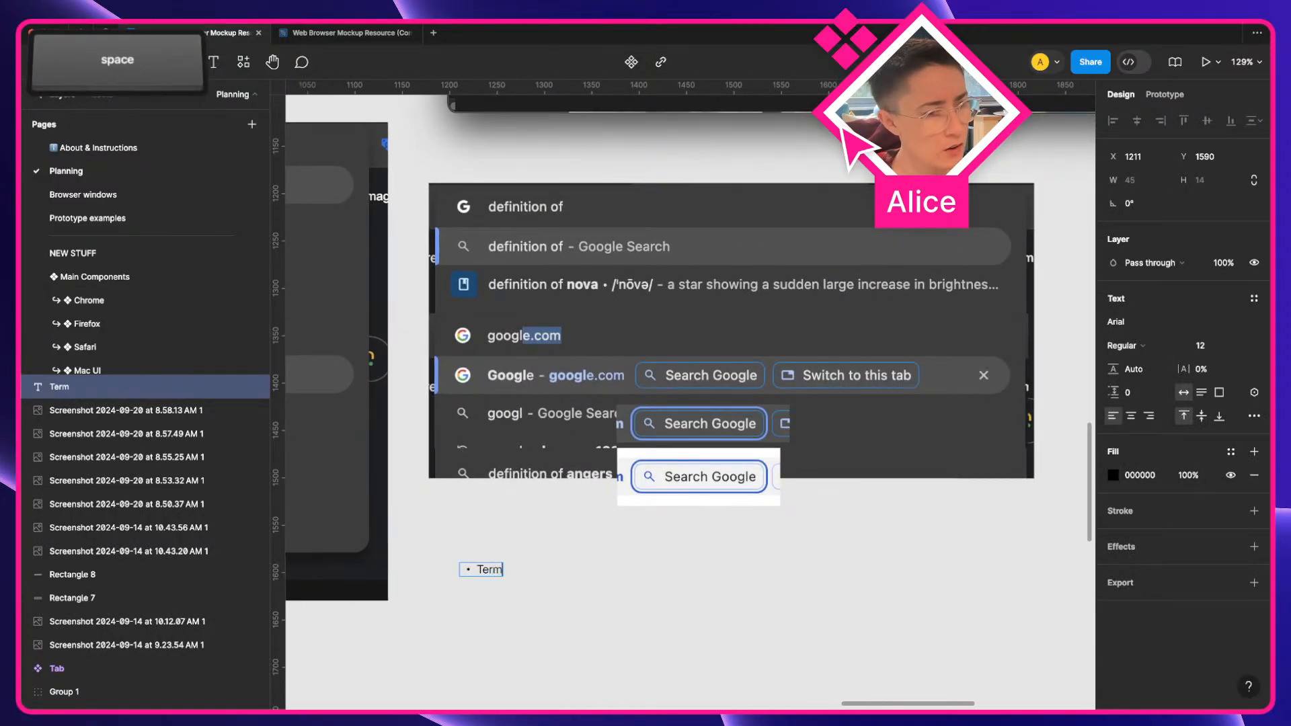
type(" definition")
key("Return")
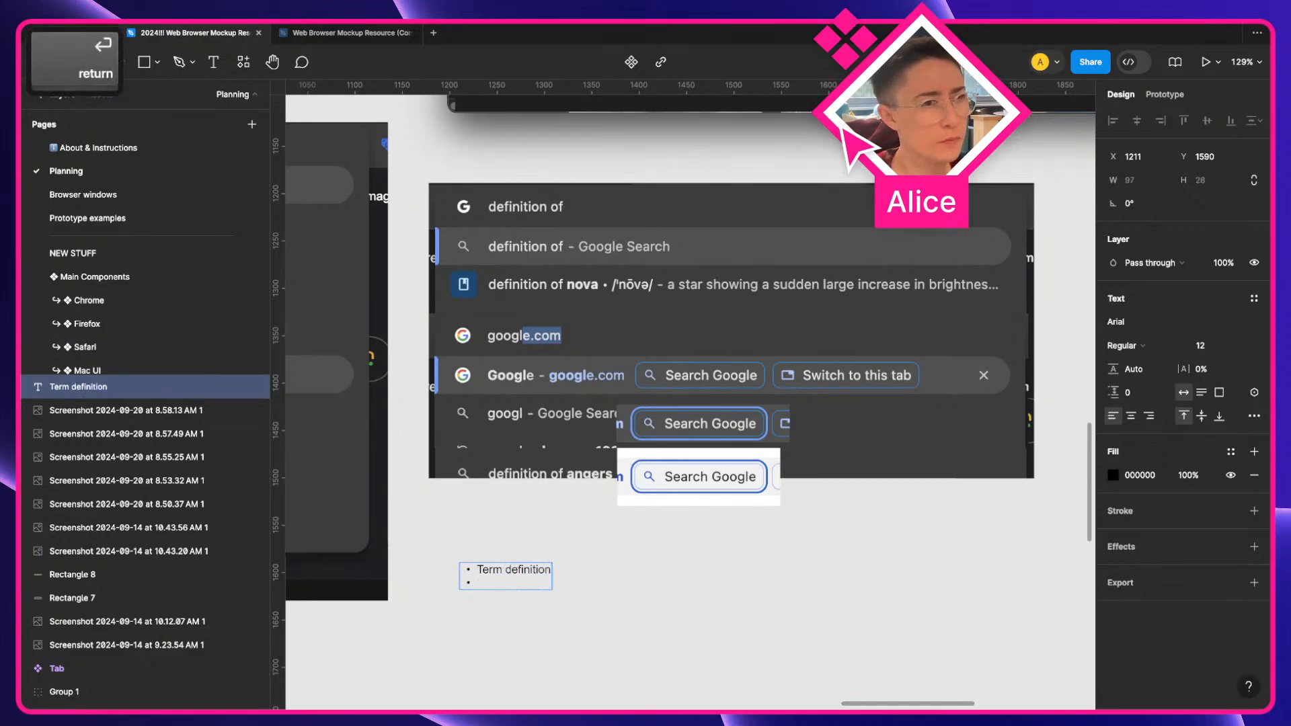
Add Media and Image thumbnail as the next items in the bulleted list
scroll(681, 544, "left", 3)
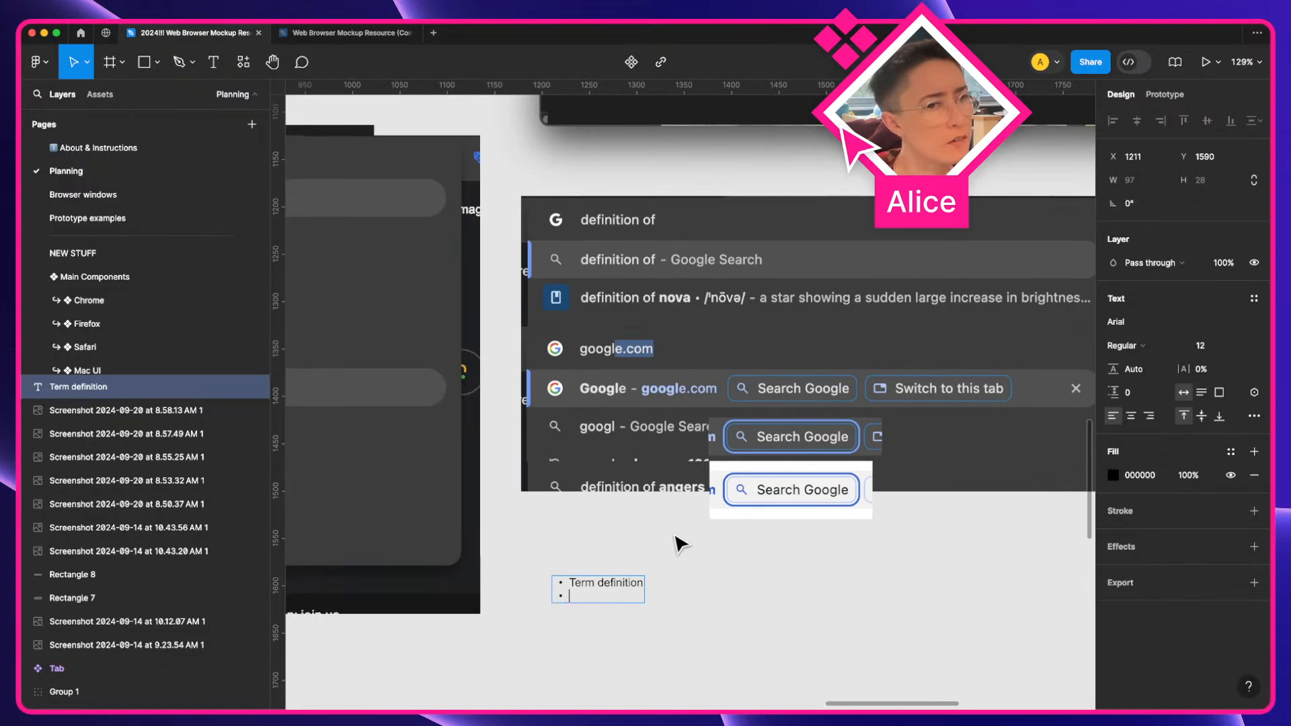
scroll(614, 305, "left", 15)
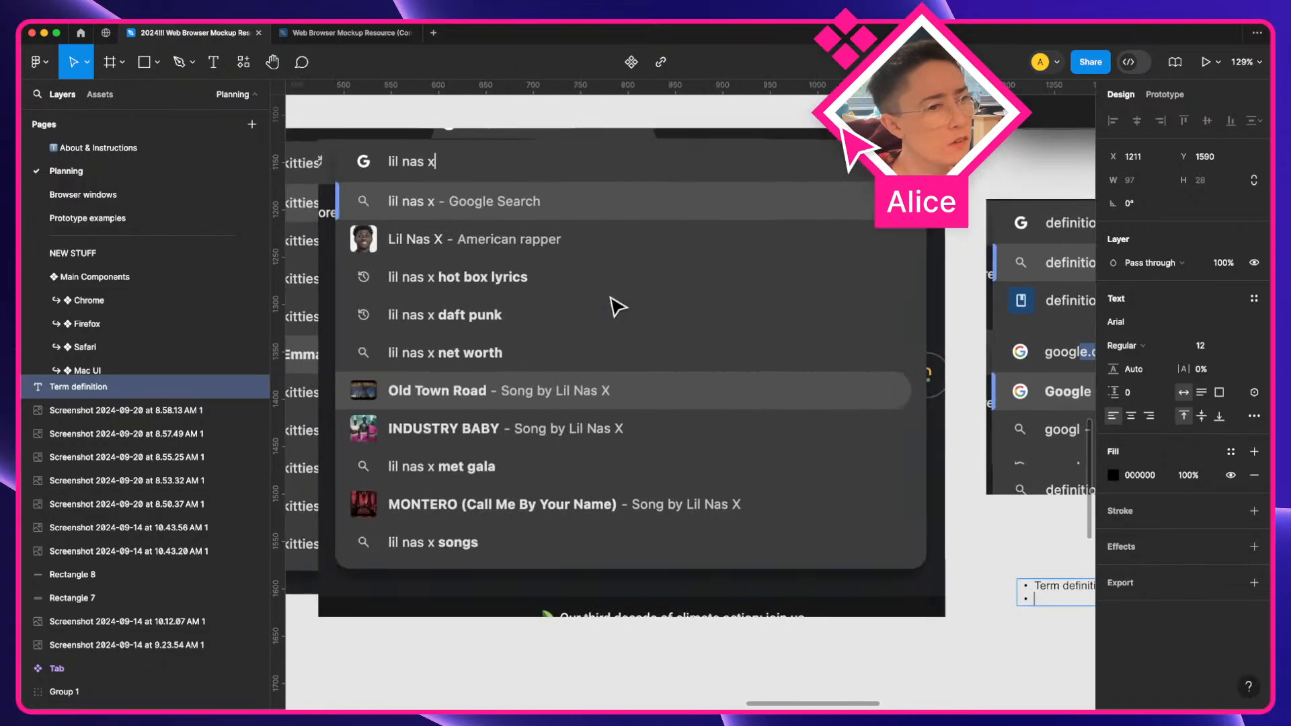
scroll(618, 307, "right", 1)
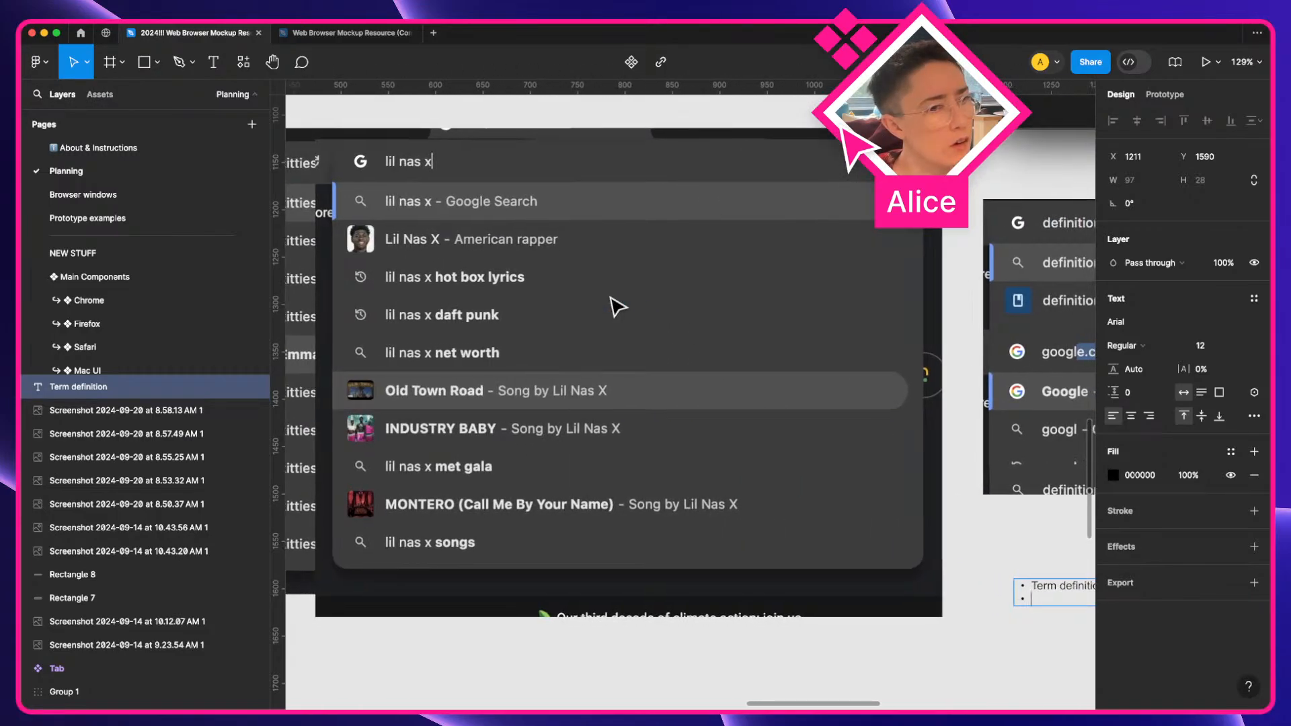
scroll(618, 308, "right", 3)
type("Media")
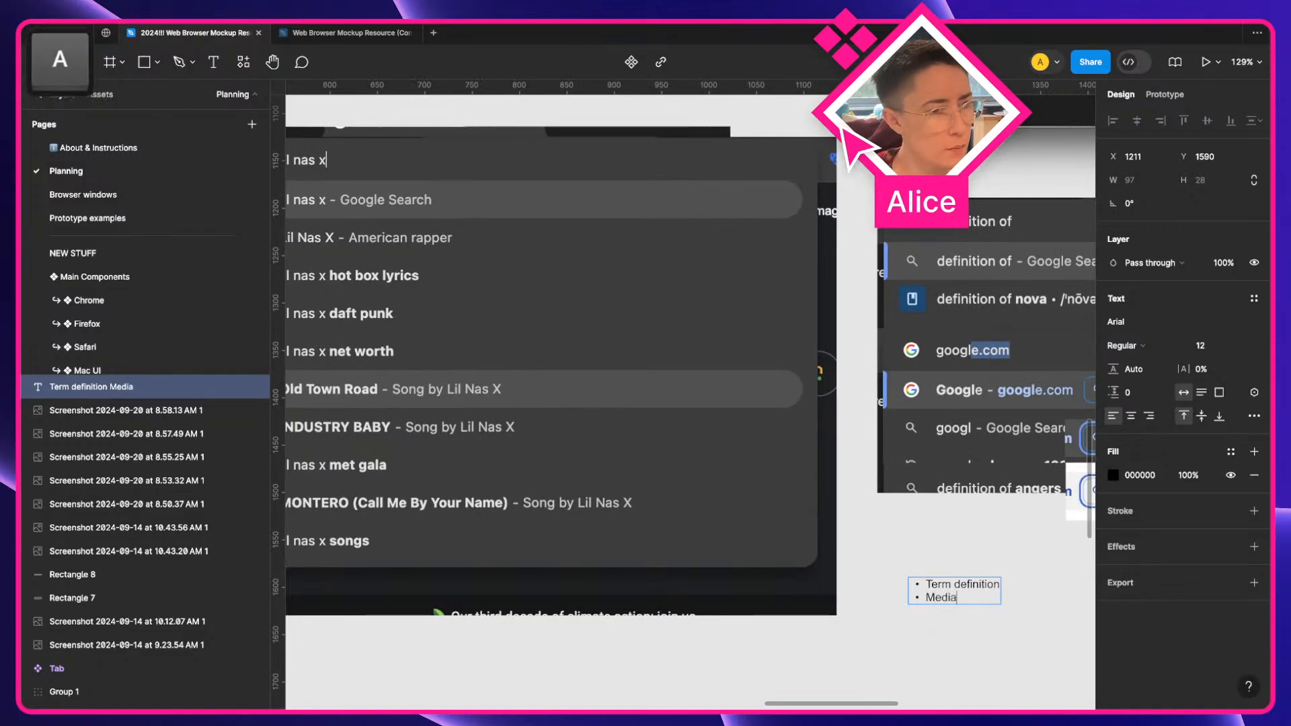
key("Return")
scroll(536, 294, "left", 3)
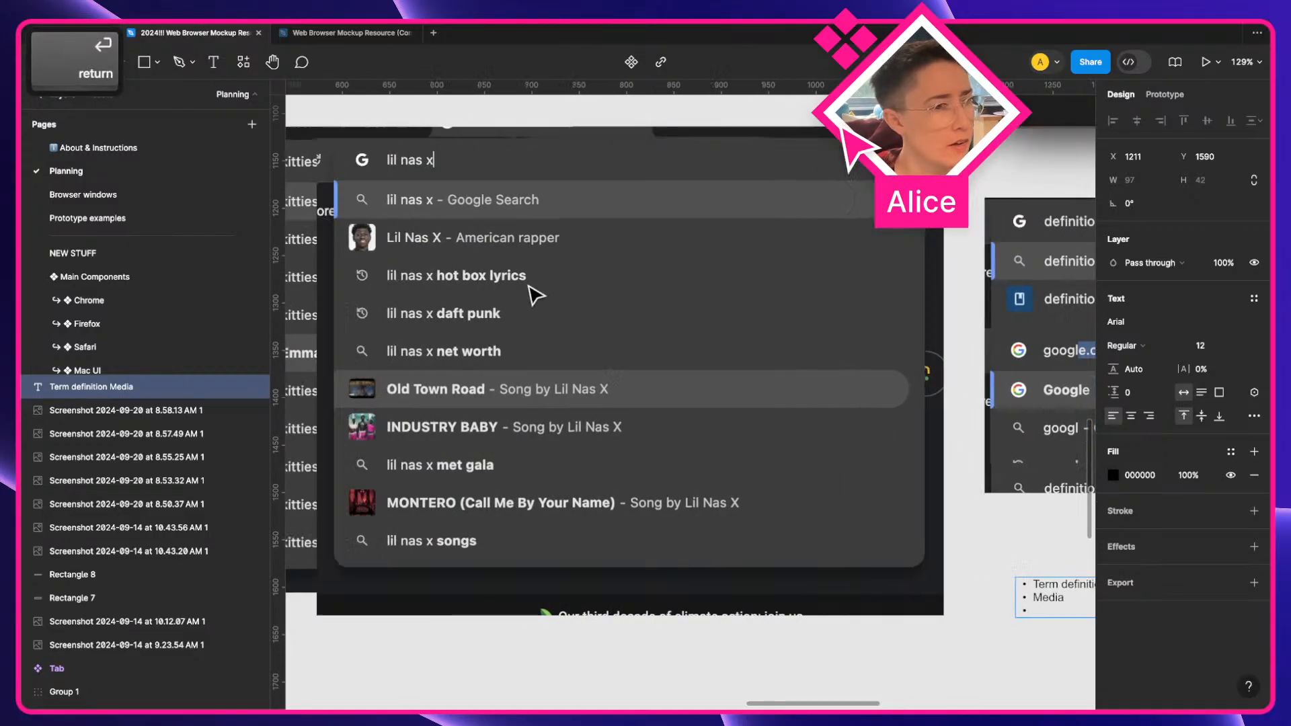
scroll(536, 294, "left", 1)
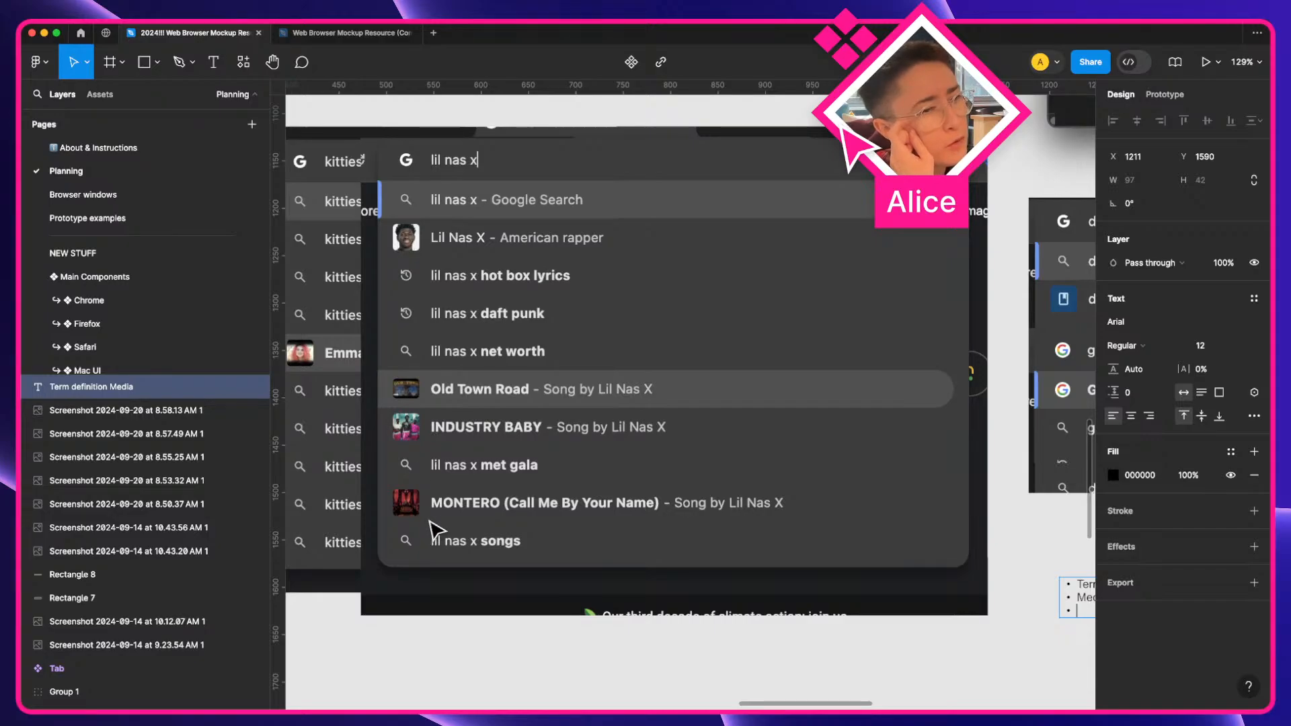
scroll(434, 532, "right", 5)
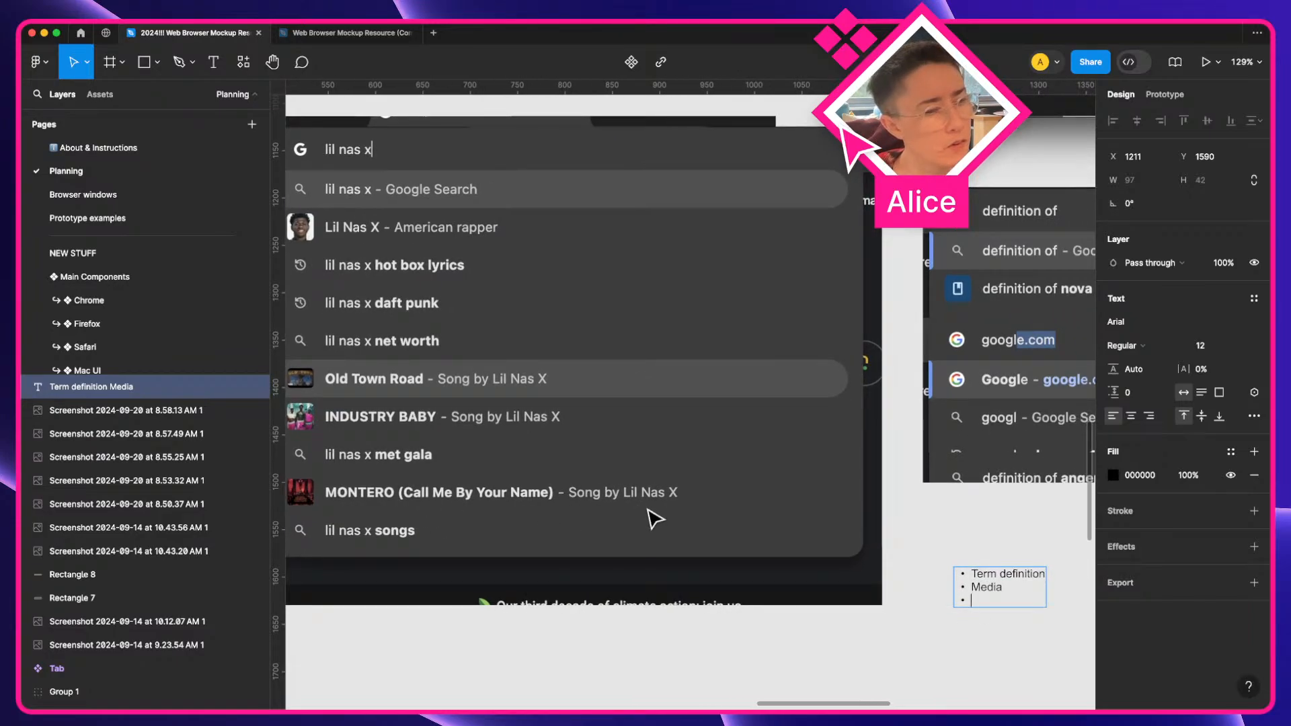
type("Im")
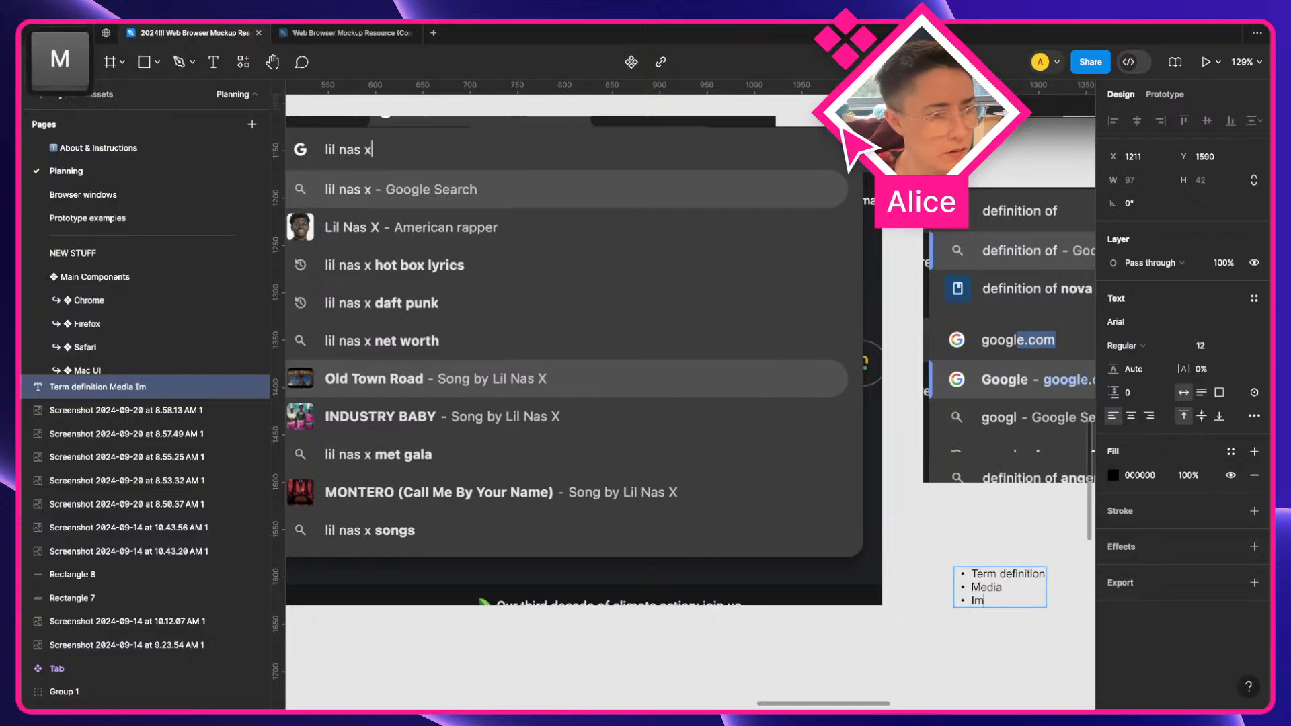
type("age thumbn")
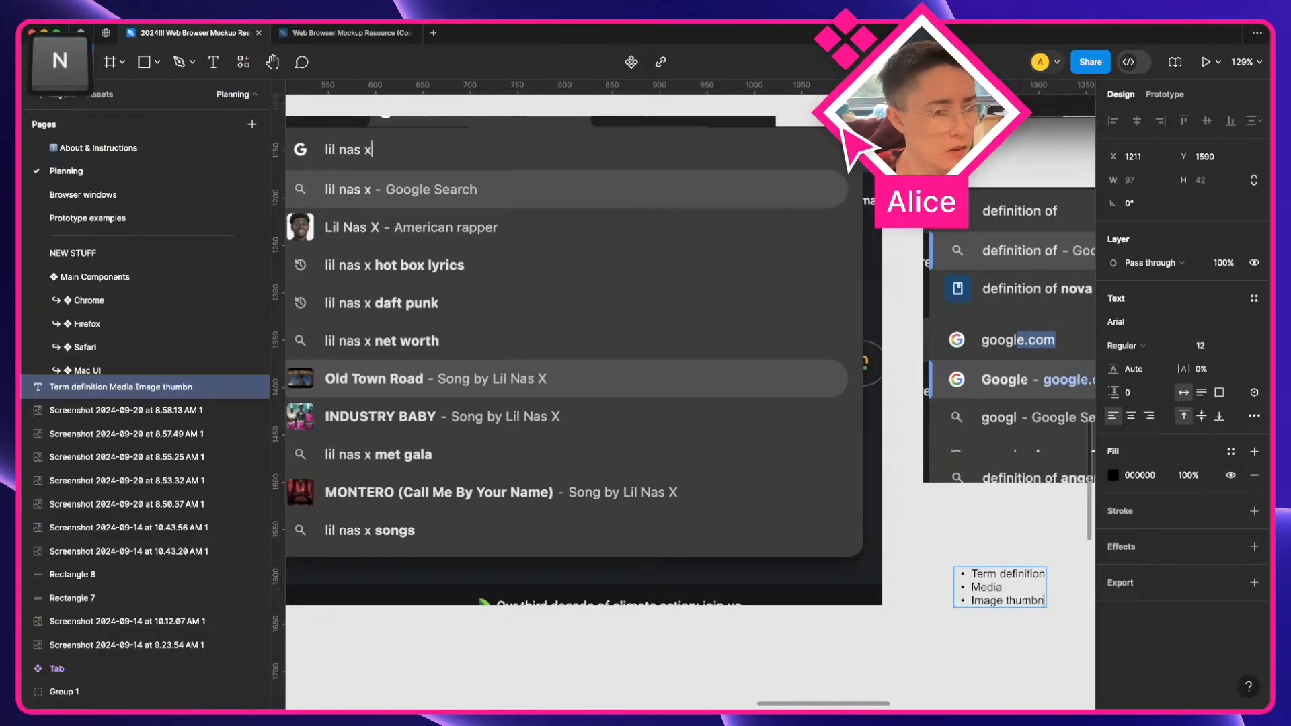
type("ail")
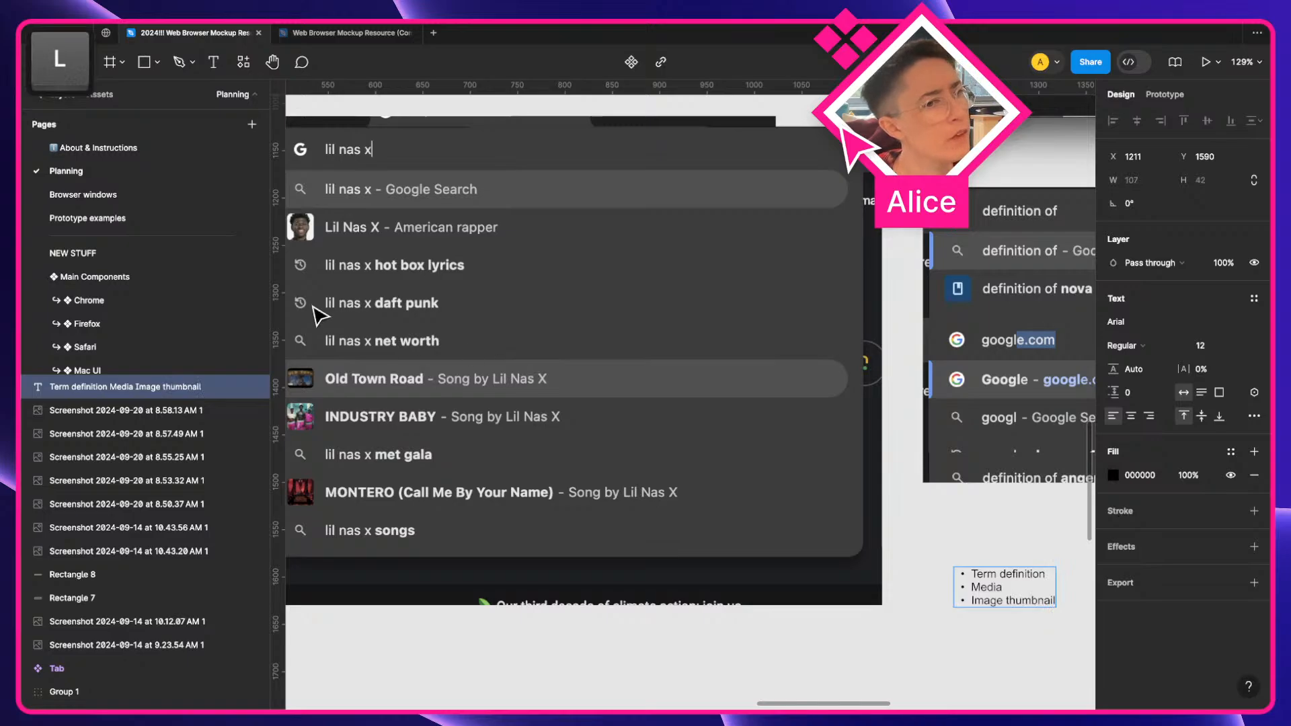
key("Return")
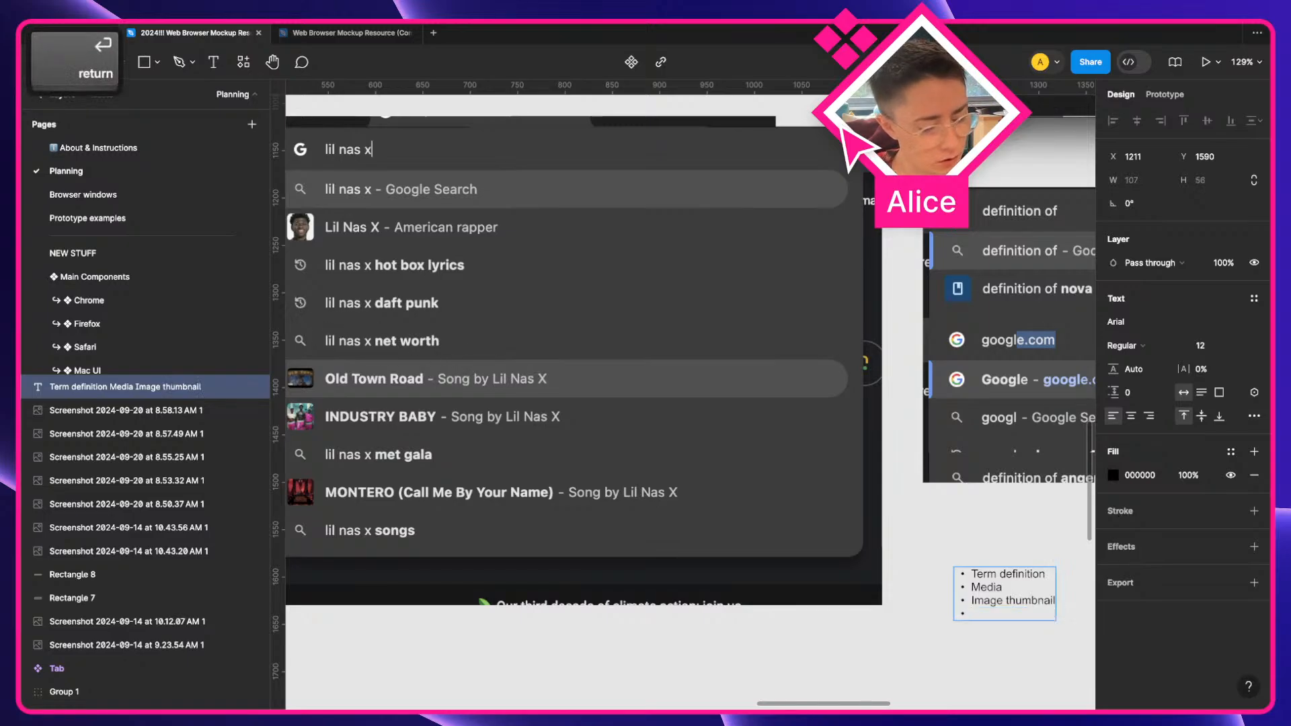
Add Default string and Search again as the final items of the bulleted list
type("Default")
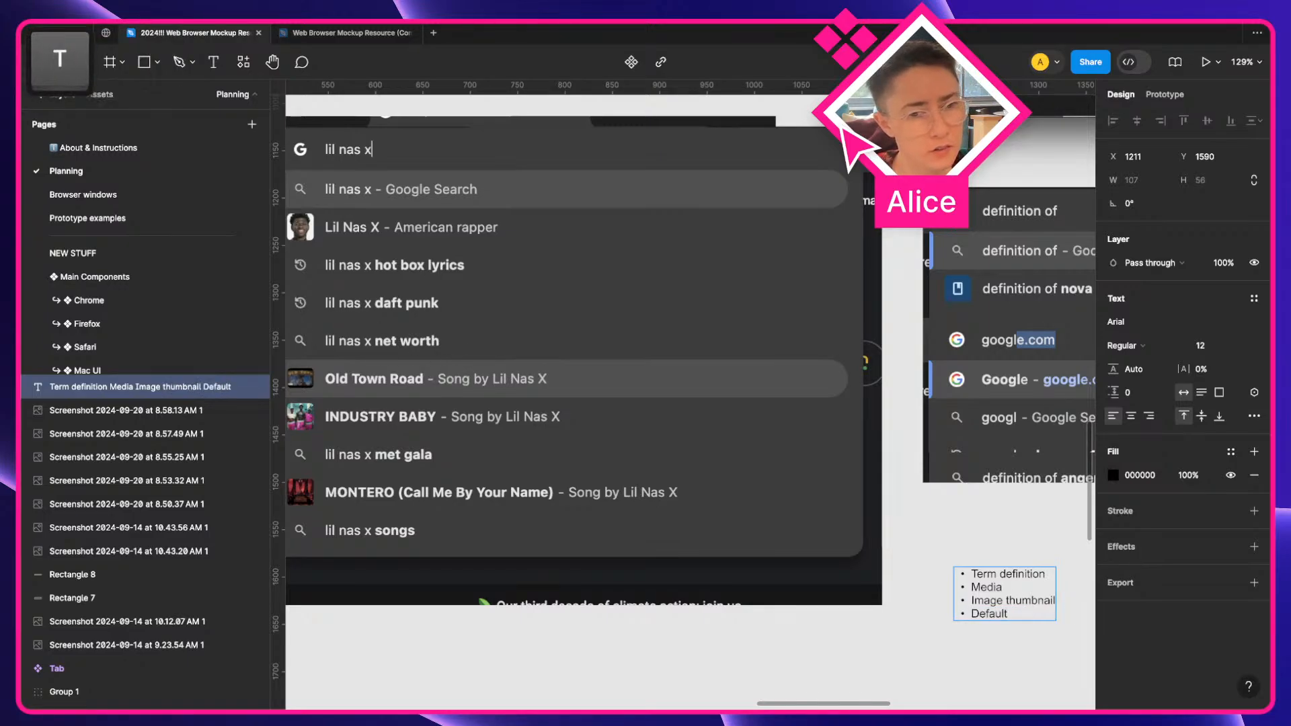
type(" string")
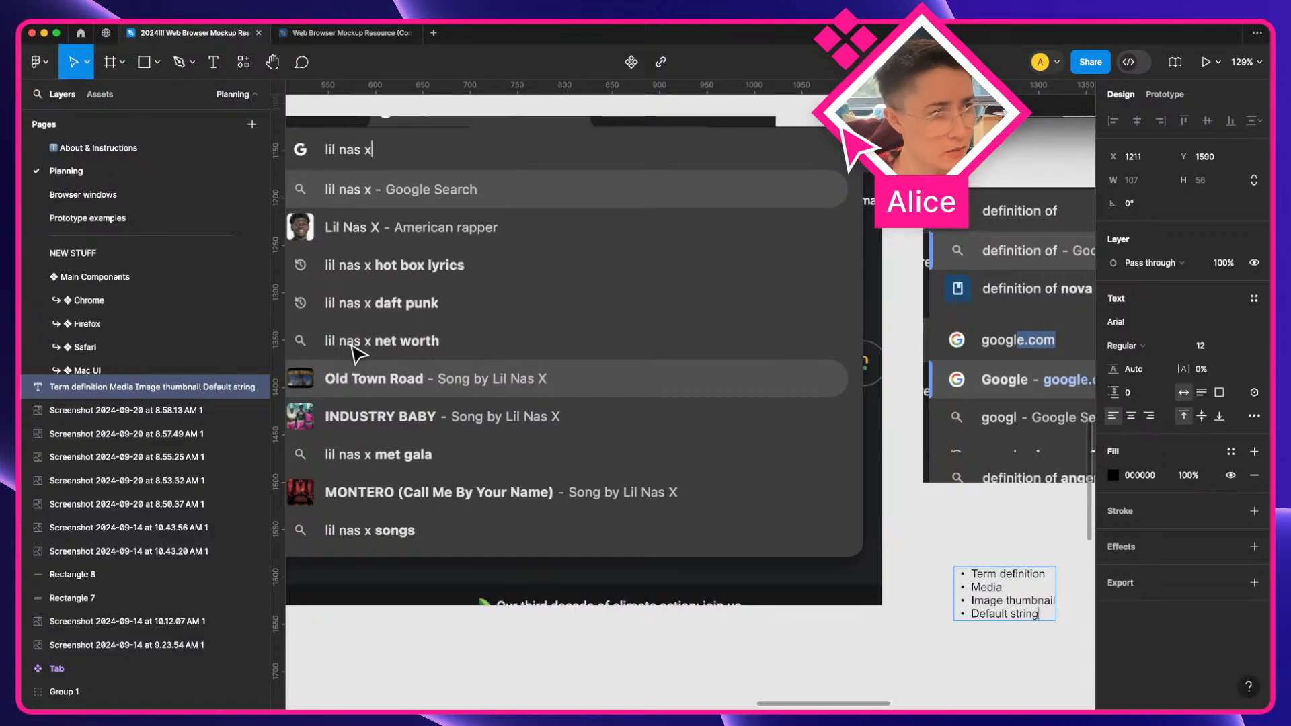
key("Return")
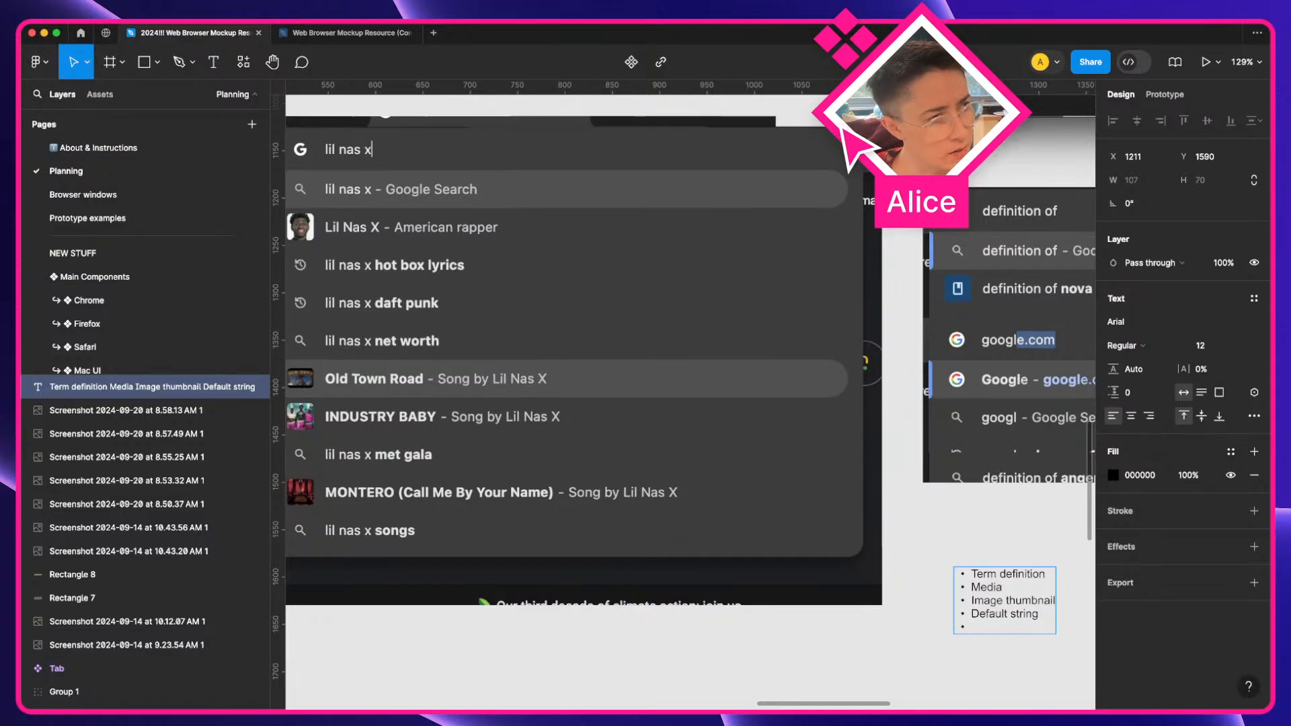
type("Search again")
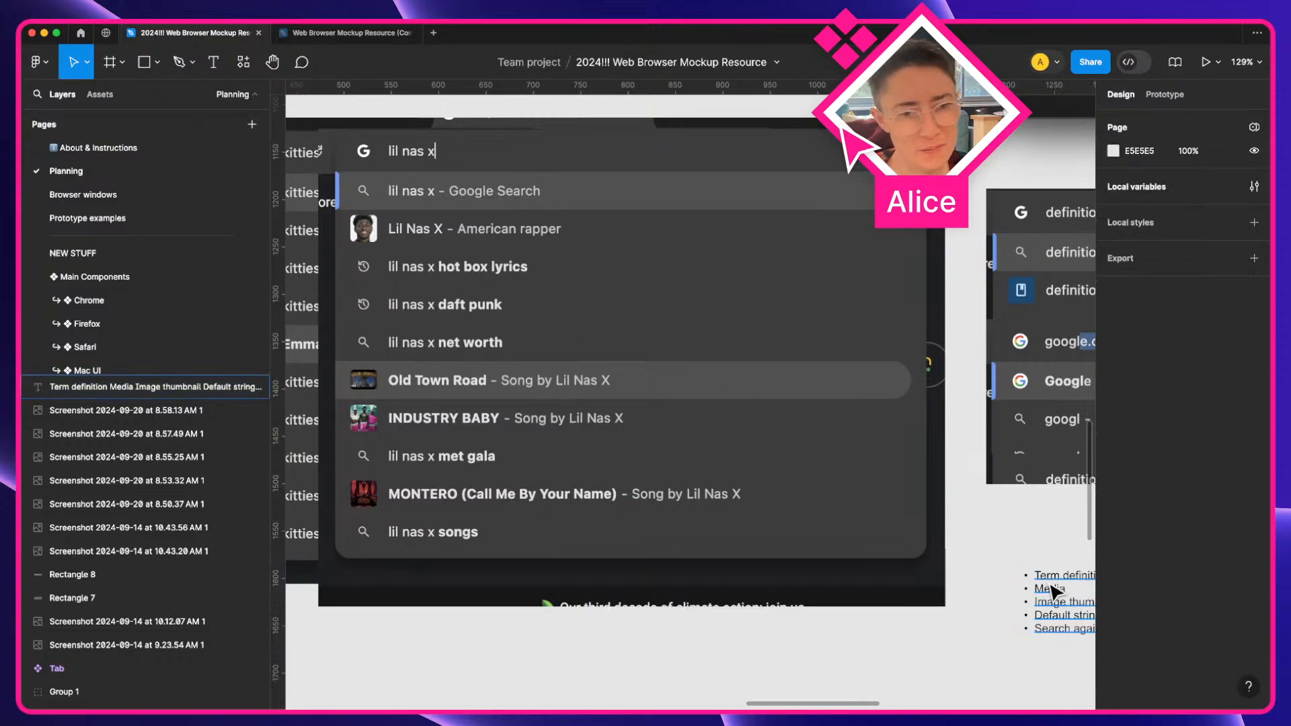
Move the bulleted list up beside the google.com dropdown screenshot
left_click_drag(1047, 583, 986, 511)
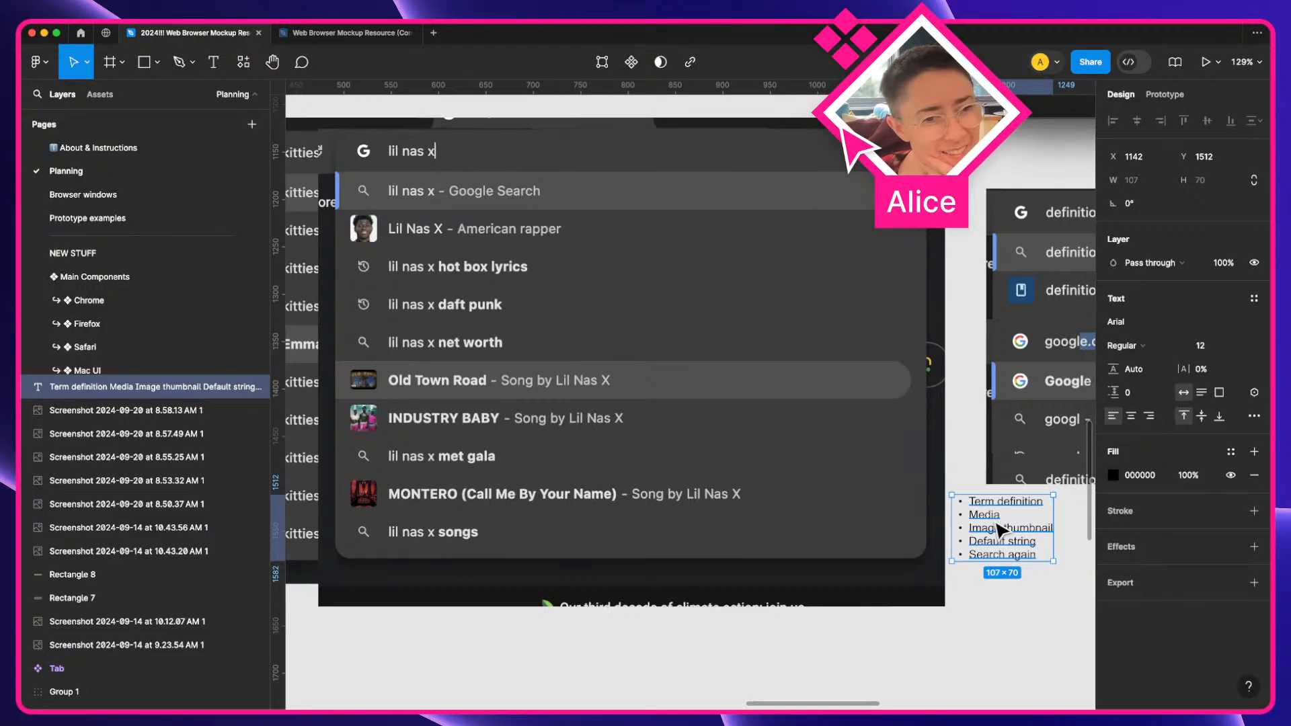
left_click_drag(996, 523, 996, 518)
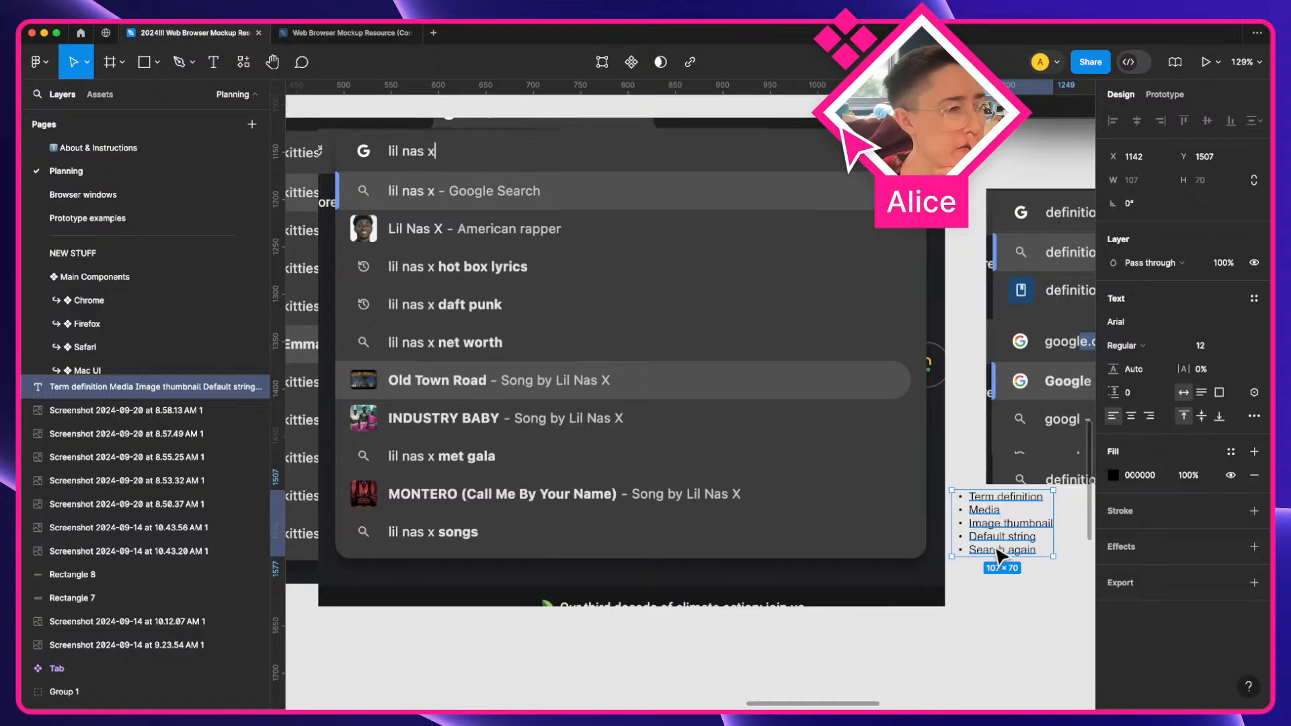
scroll(1004, 540, "left", 2)
scroll(1004, 541, "right", 6)
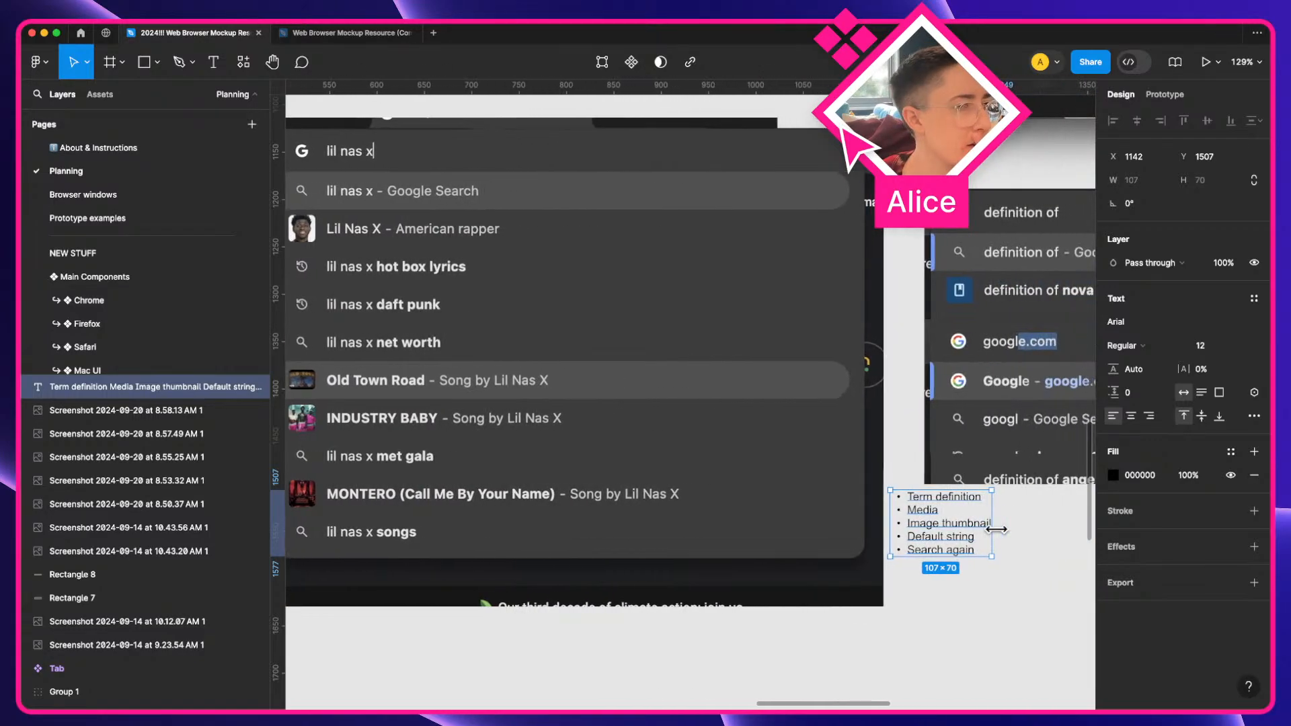
Add Favicon as a new final item of the bulleted list
scroll(1004, 540, "right", 4)
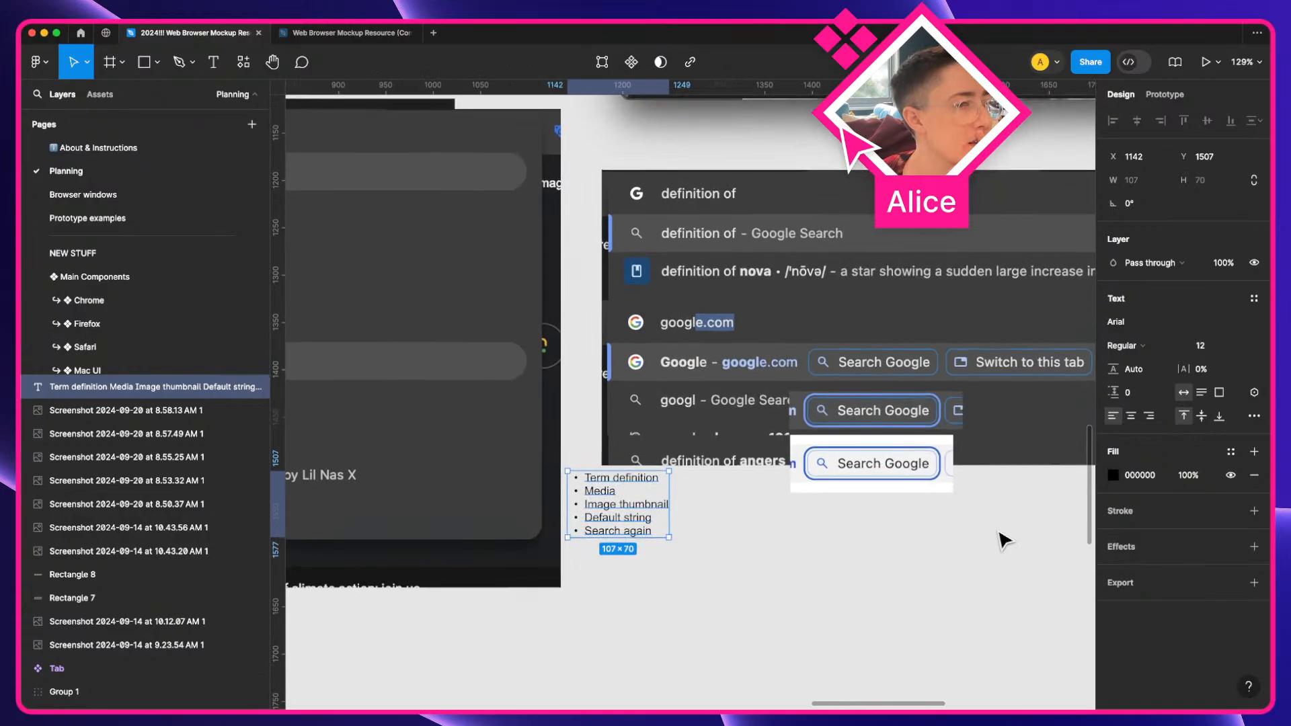
scroll(922, 536, "left", 4)
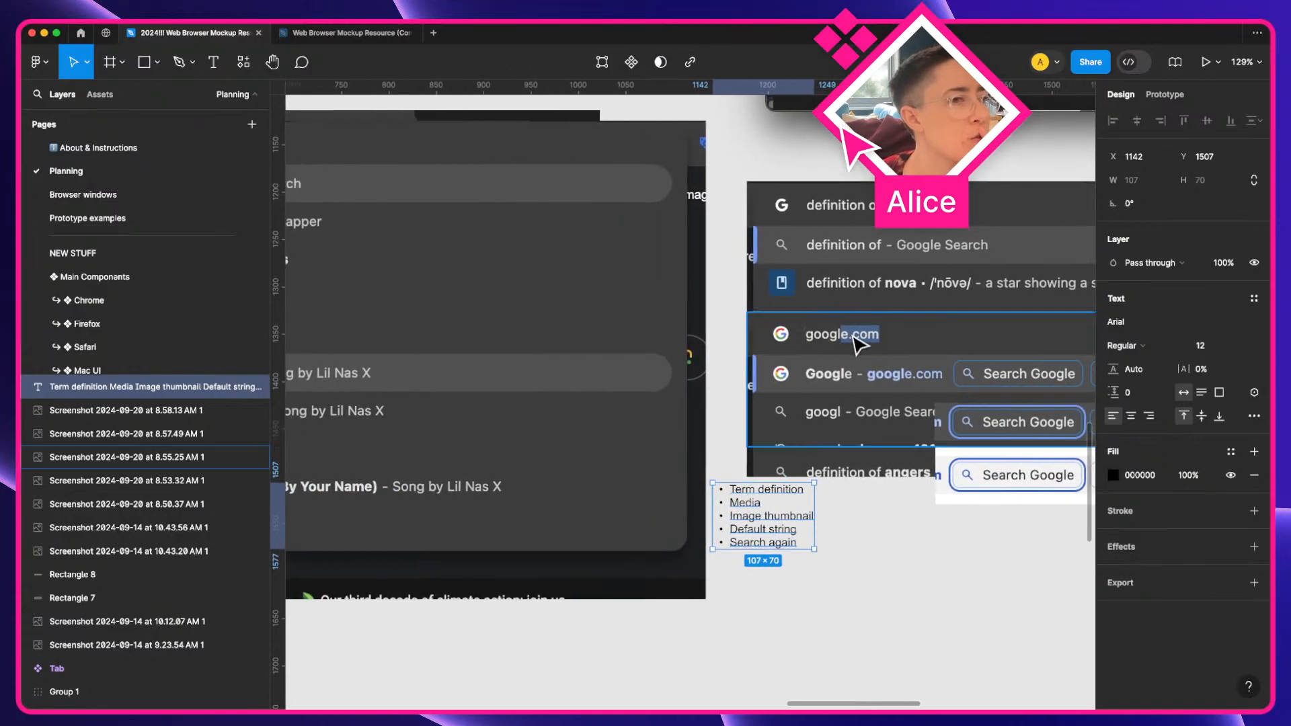
scroll(821, 360, "left", 7)
scroll(822, 361, "right", 7)
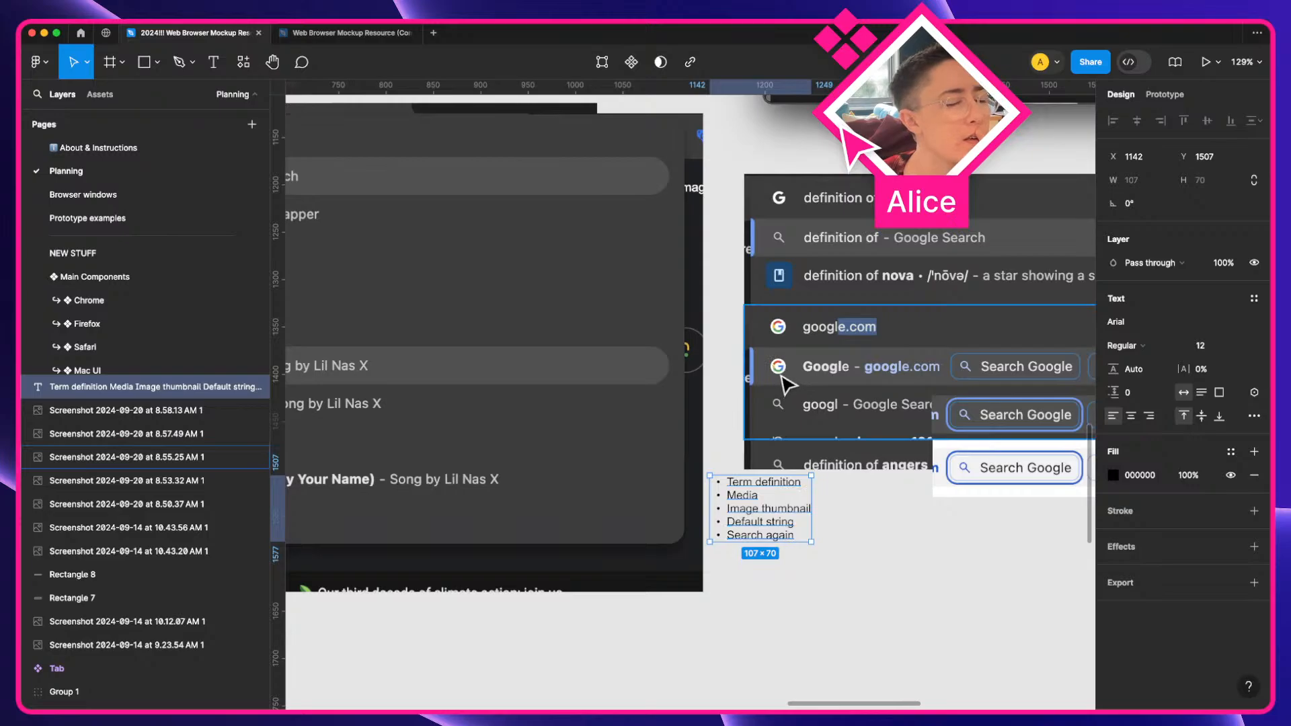
double_click(776, 528)
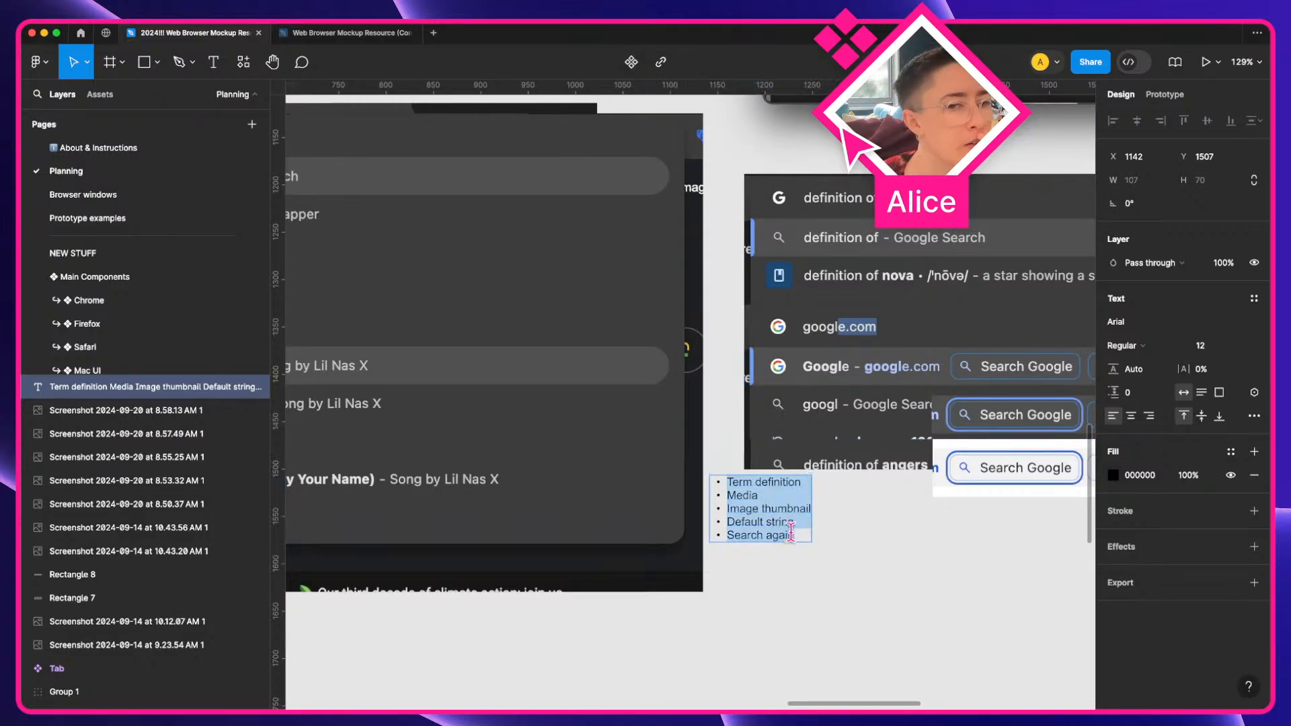
left_click(792, 536)
scroll(806, 536, "left", 3)
scroll(902, 522, "right", 4)
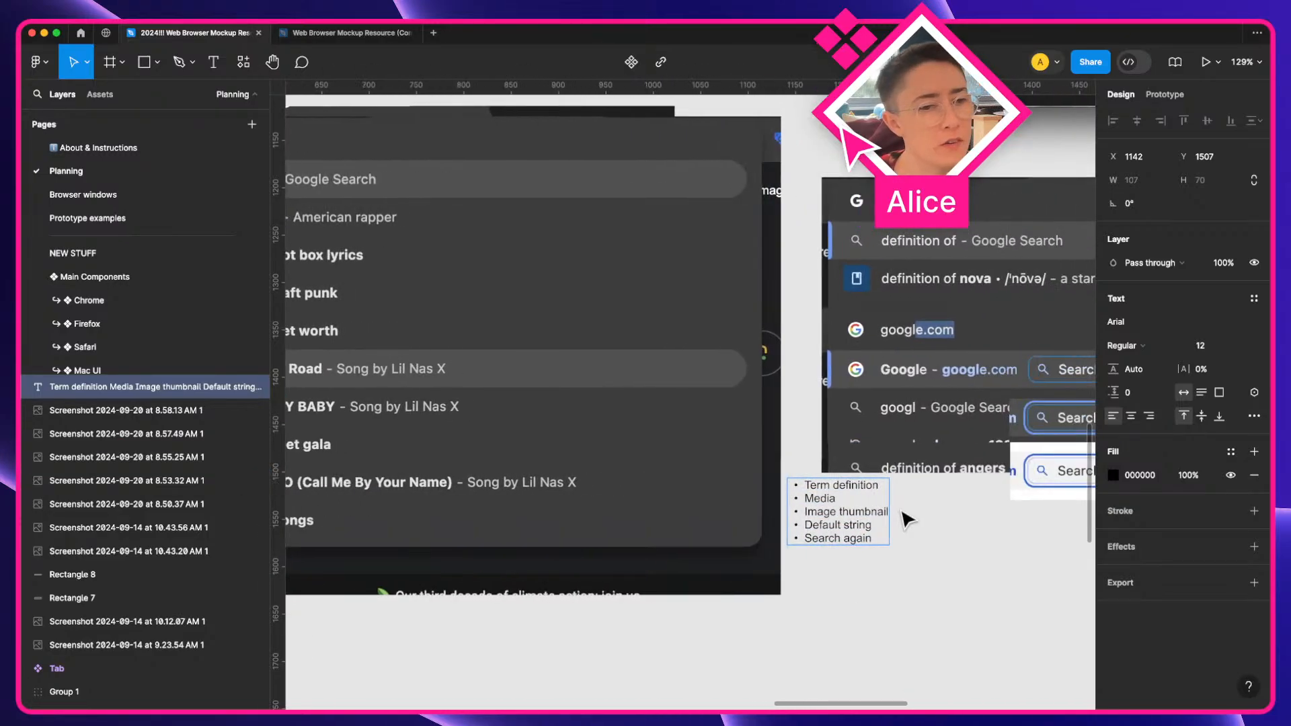
key("Return")
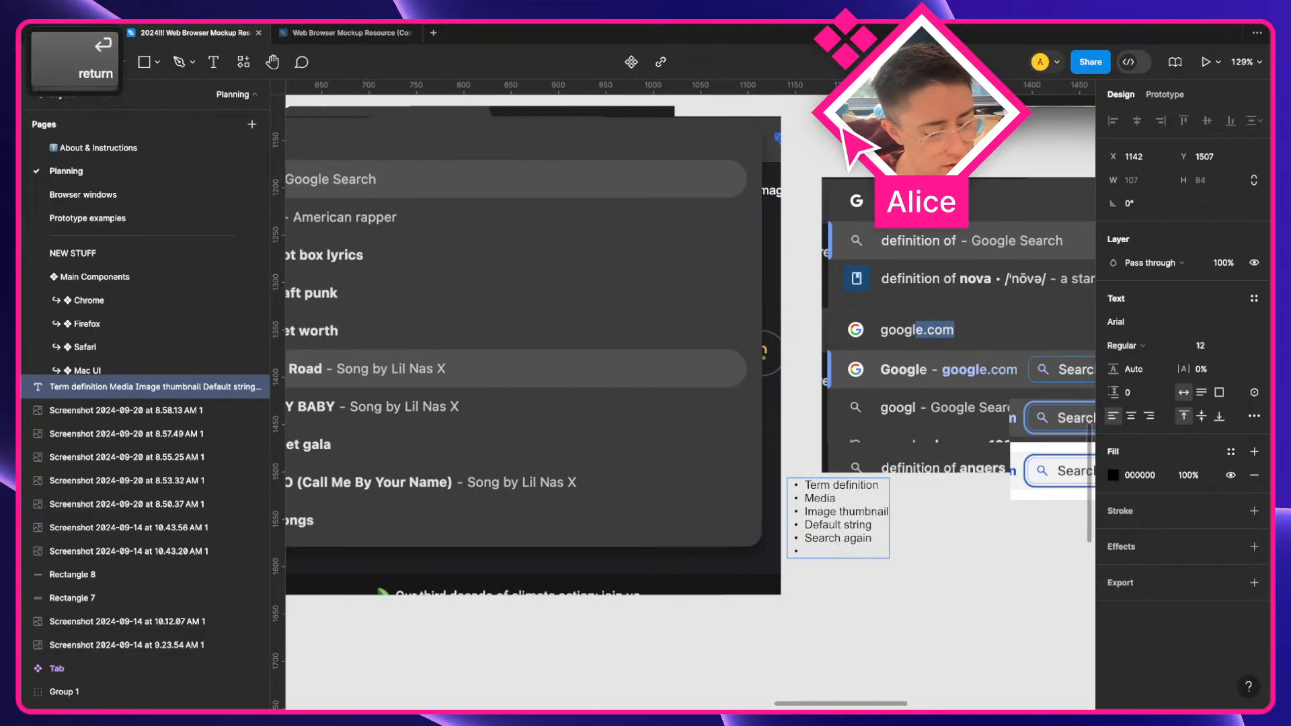
type("Favicon")
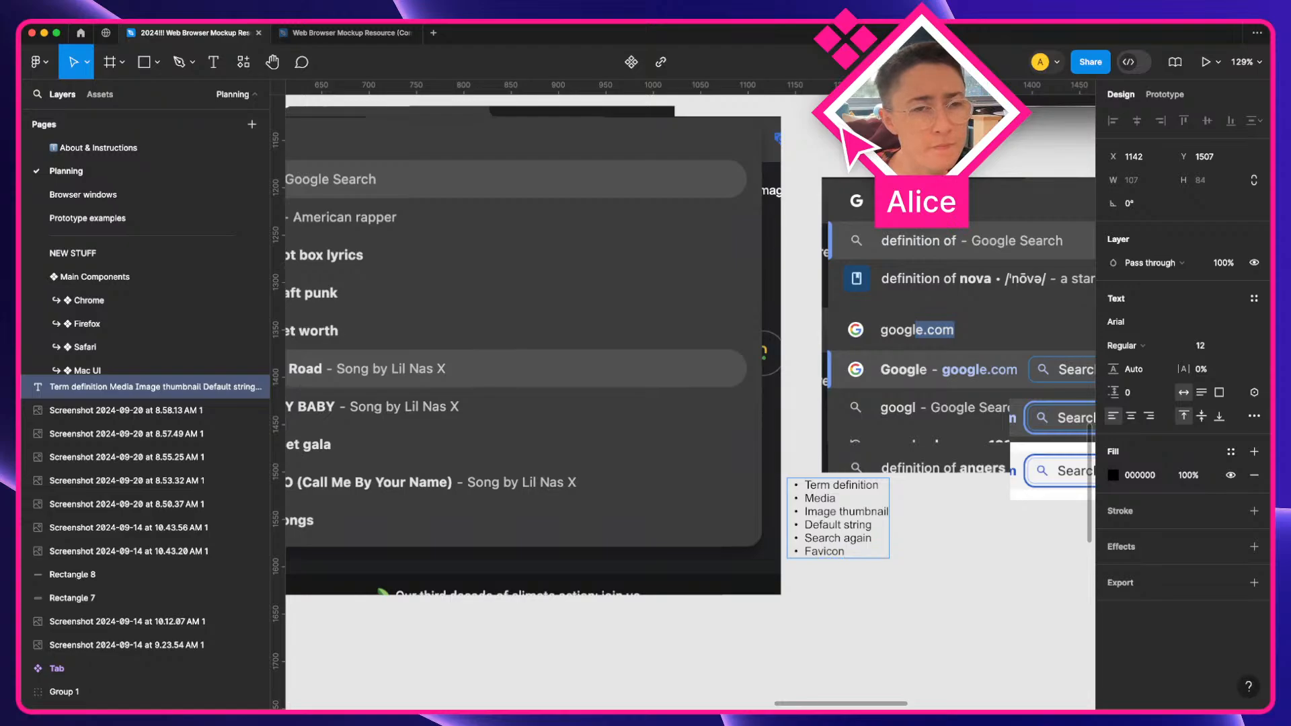
left_click(897, 556)
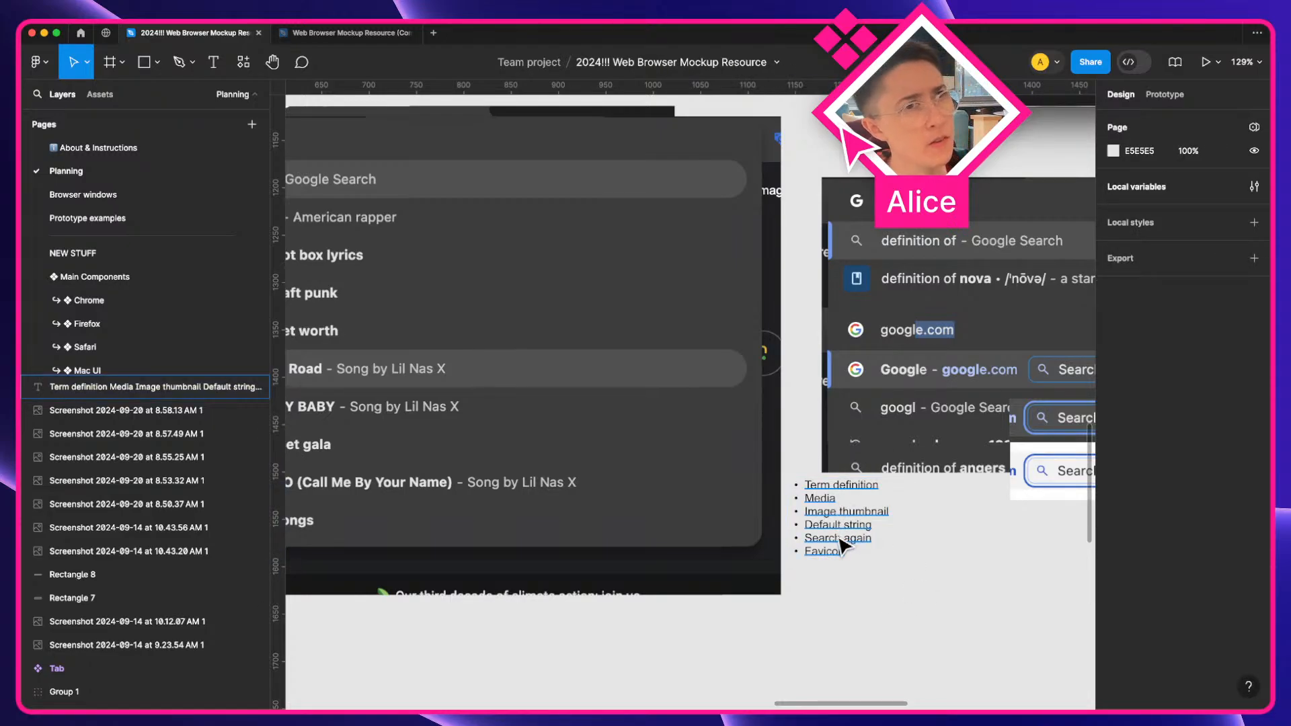
scroll(844, 541, "right", 5)
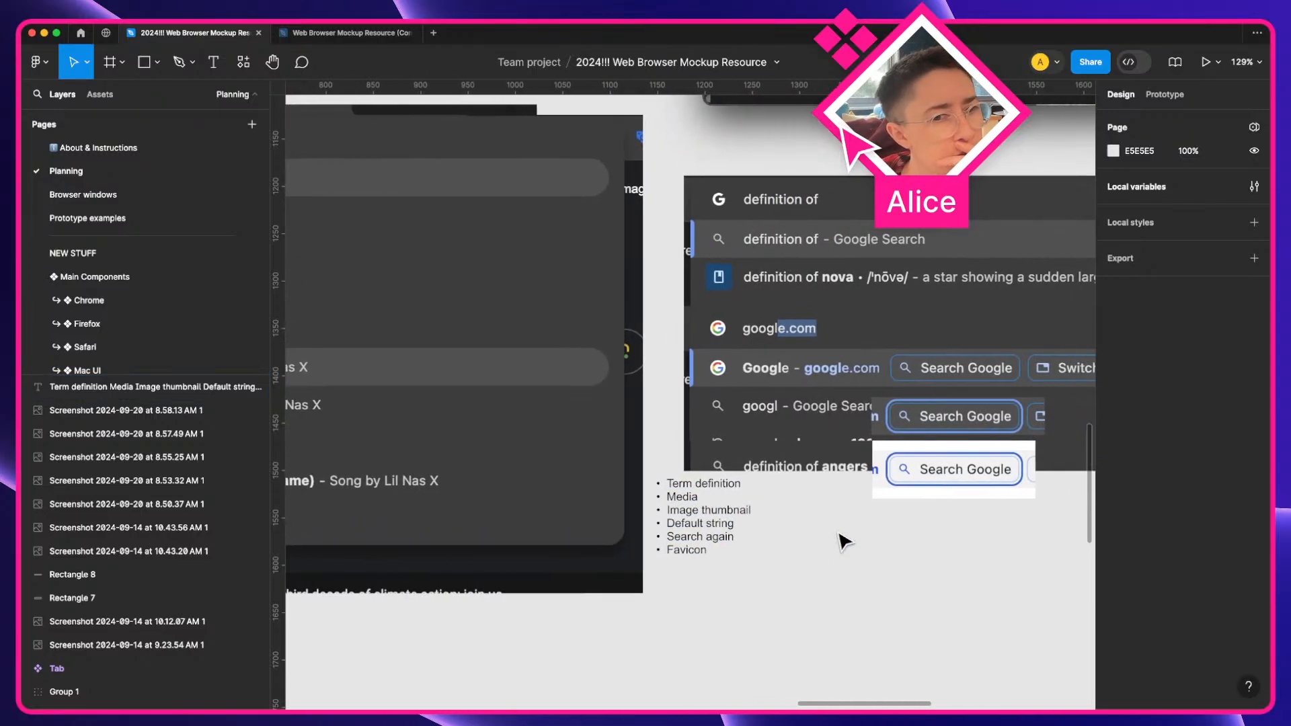
scroll(845, 542, "up", 1)
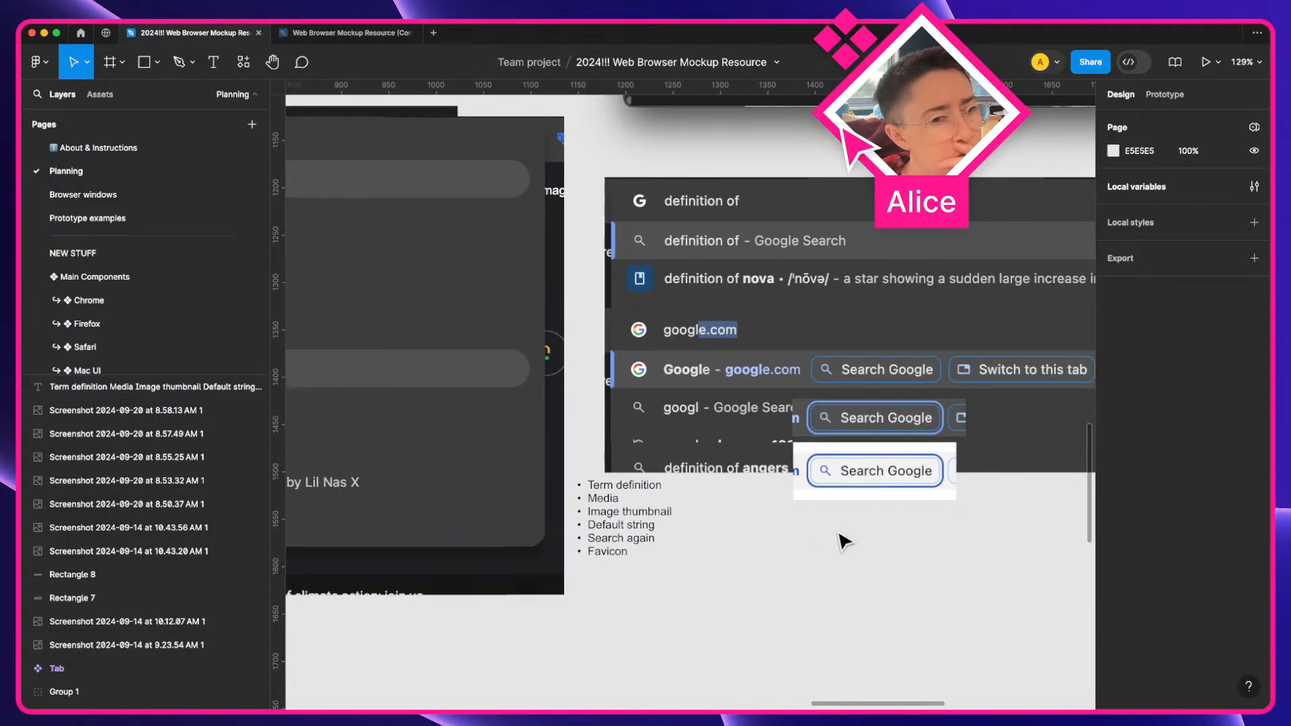
scroll(844, 542, "left", 2)
scroll(845, 541, "down", 4)
key("a")
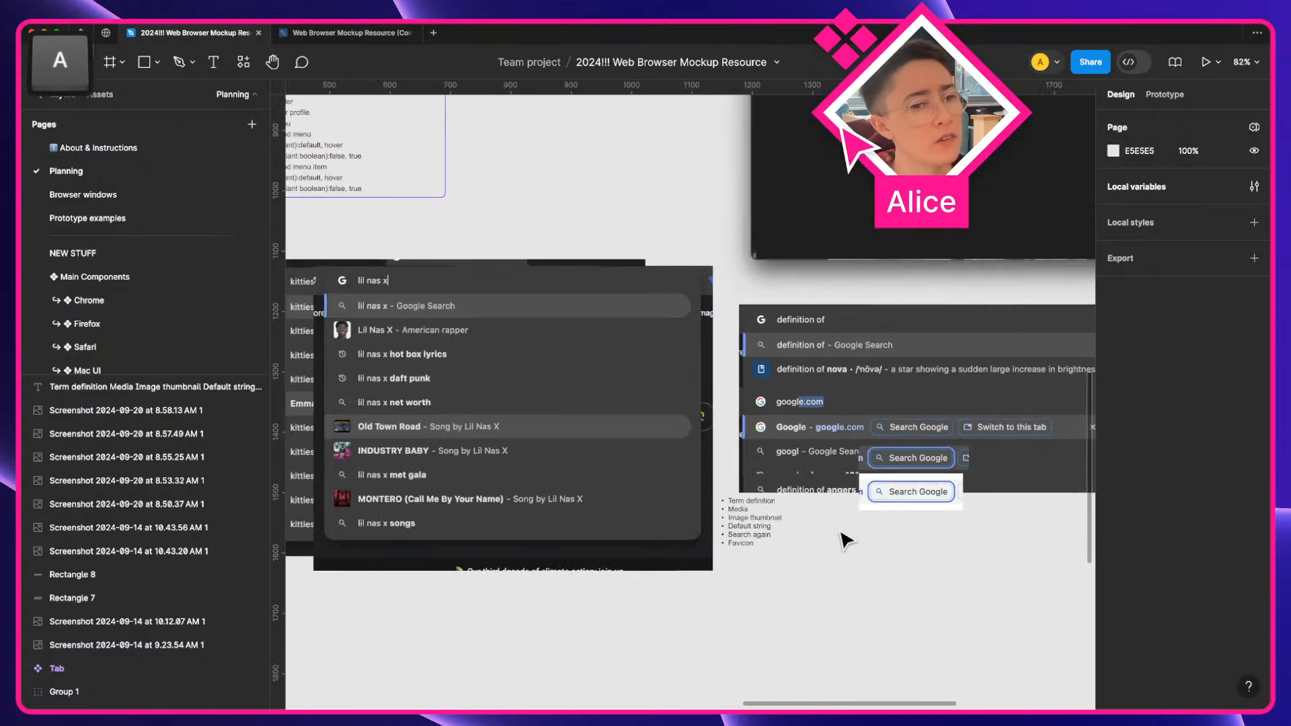
key("space")
left_click_drag(746, 520, 590, 510)
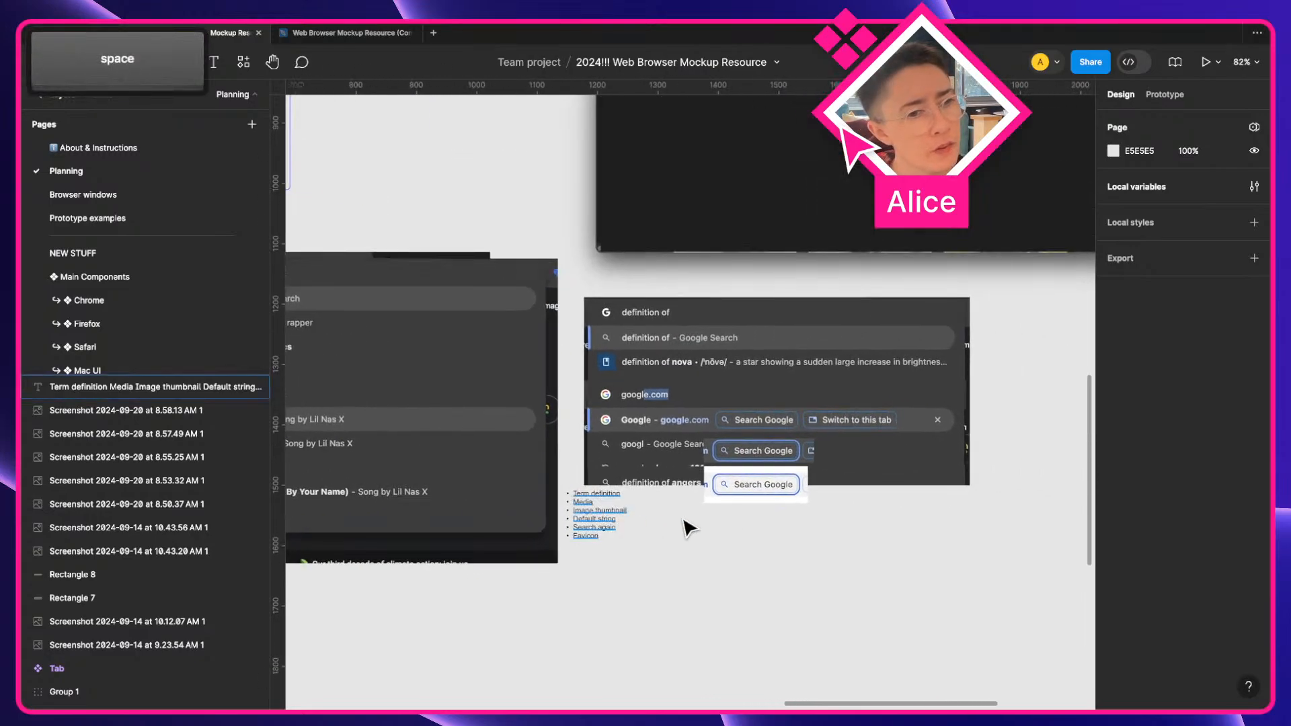
scroll(719, 525, "up", 2)
Enter asdasd in Chrome's address bar to view its suggestion menu, then remove the last three characters
key("a")
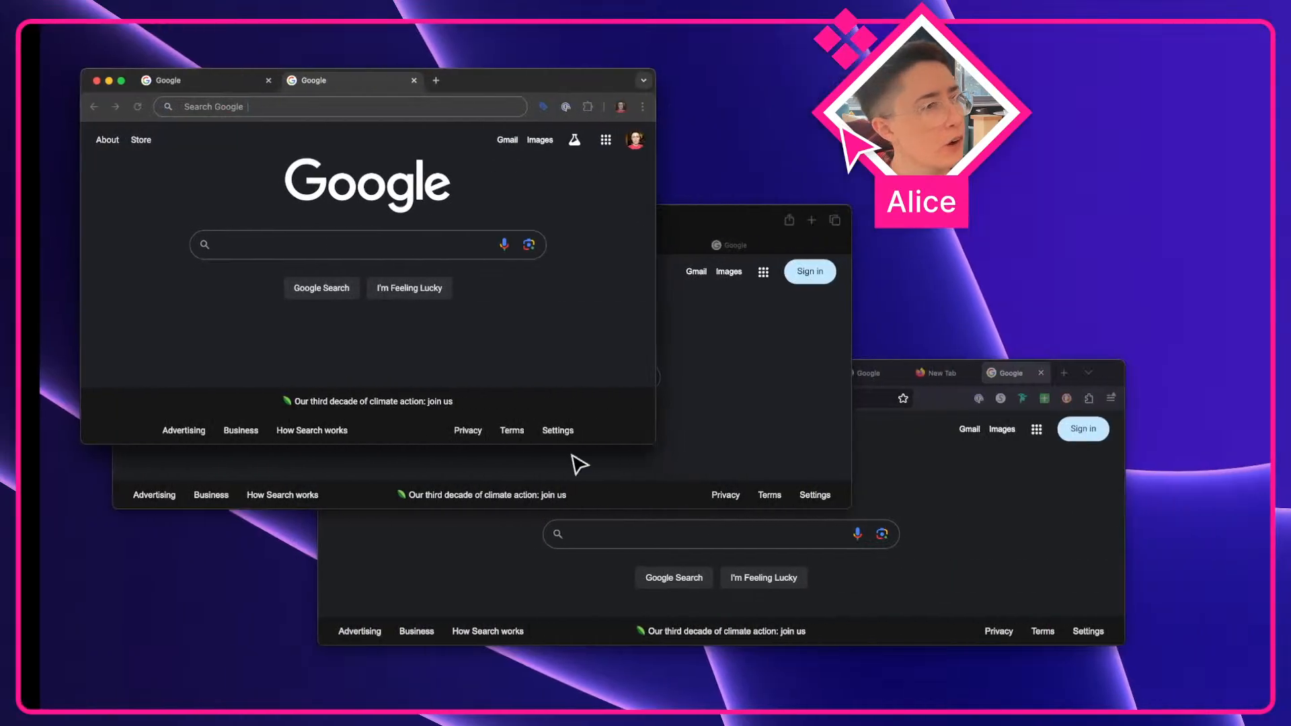
left_click(208, 112)
type("asd")
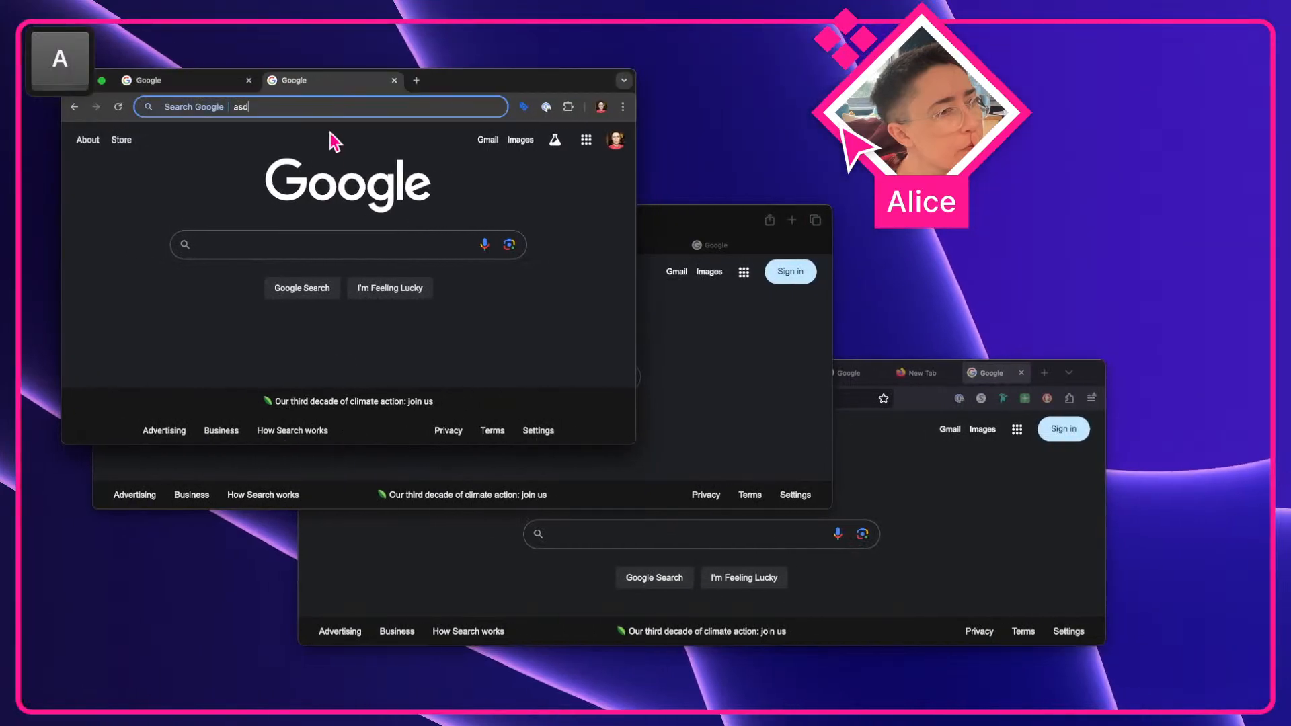
type("asd")
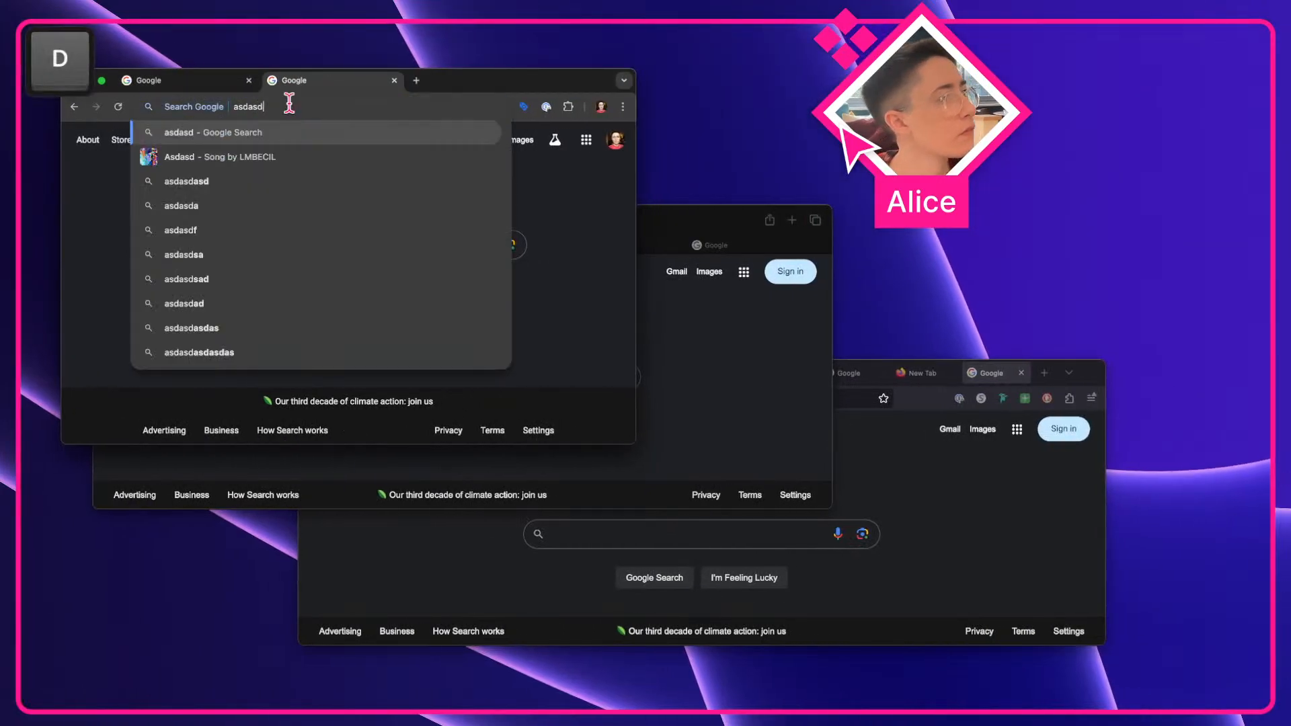
key("BackSpace")
key("BackSpace")
key("BackSpace")
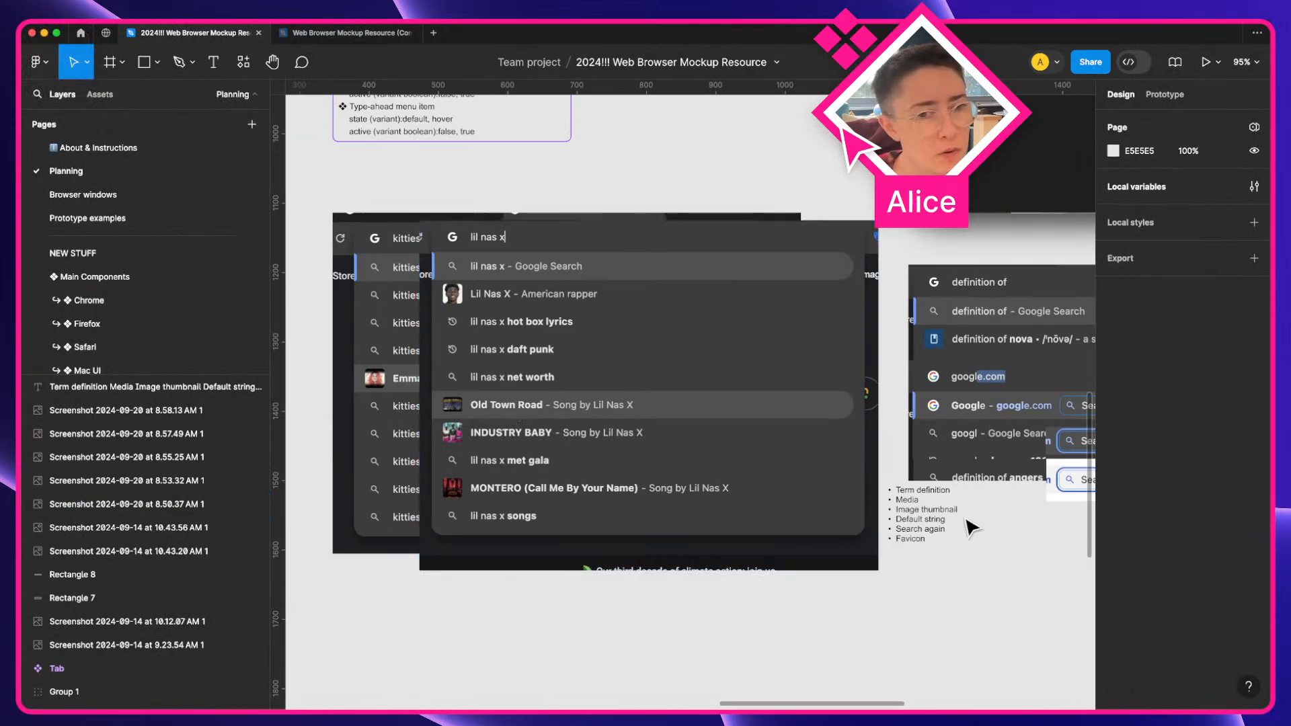
Remove the Media item from the bulleted list and shorten Image thumbnail to Thumbnail
scroll(944, 515, "up", 5)
double_click(888, 511)
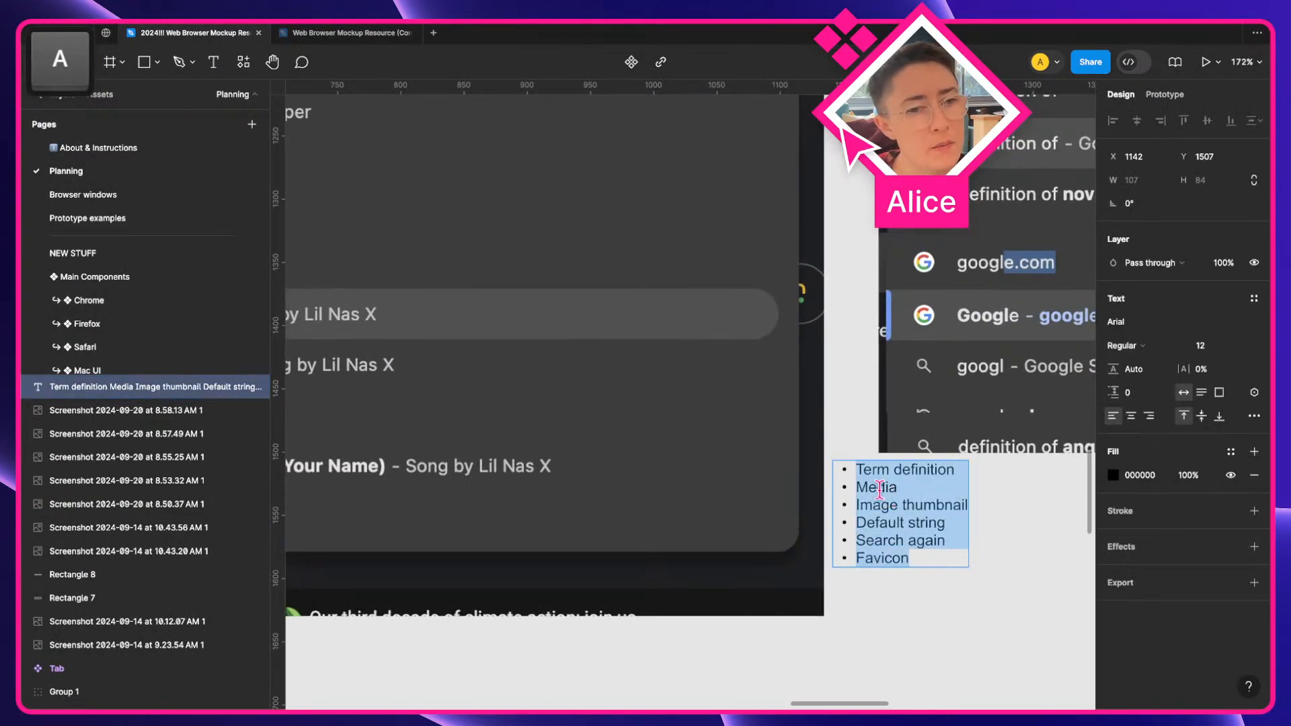
double_click(876, 487)
key("BackSpace")
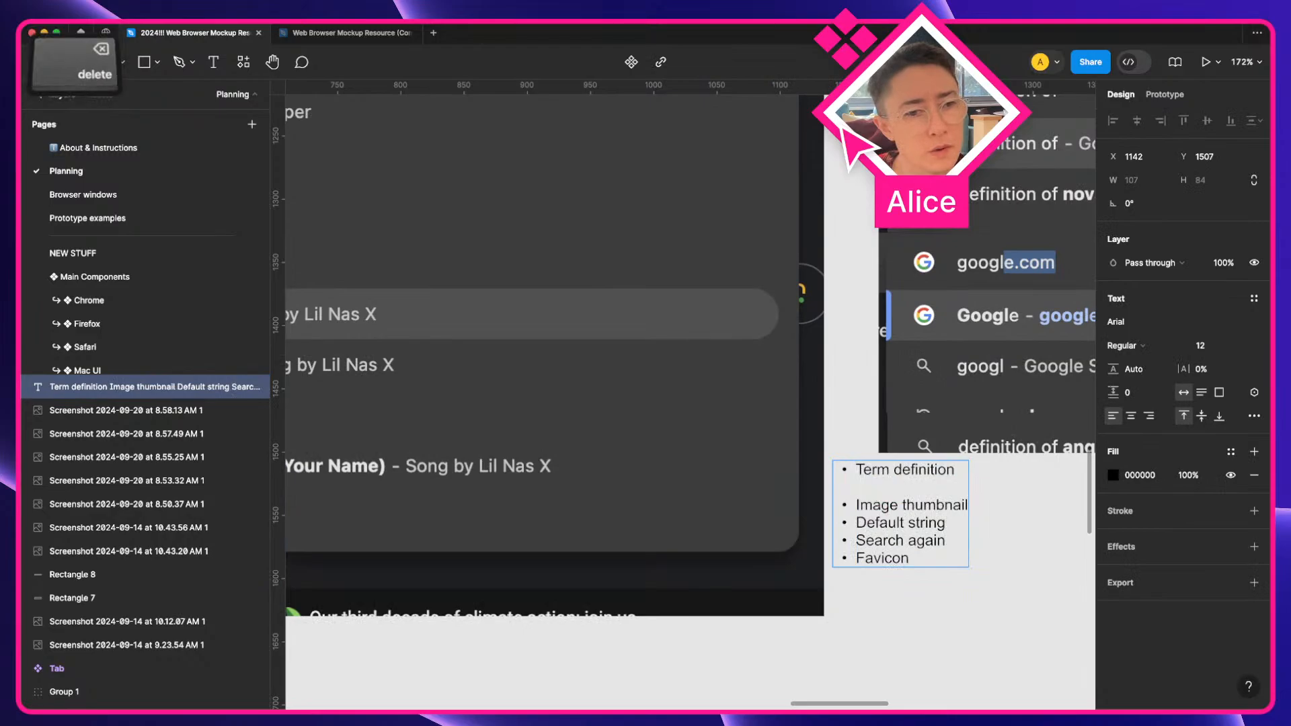
key("BackSpace")
key("Right")
key("shift+alt+Right")
key("BackSpace")
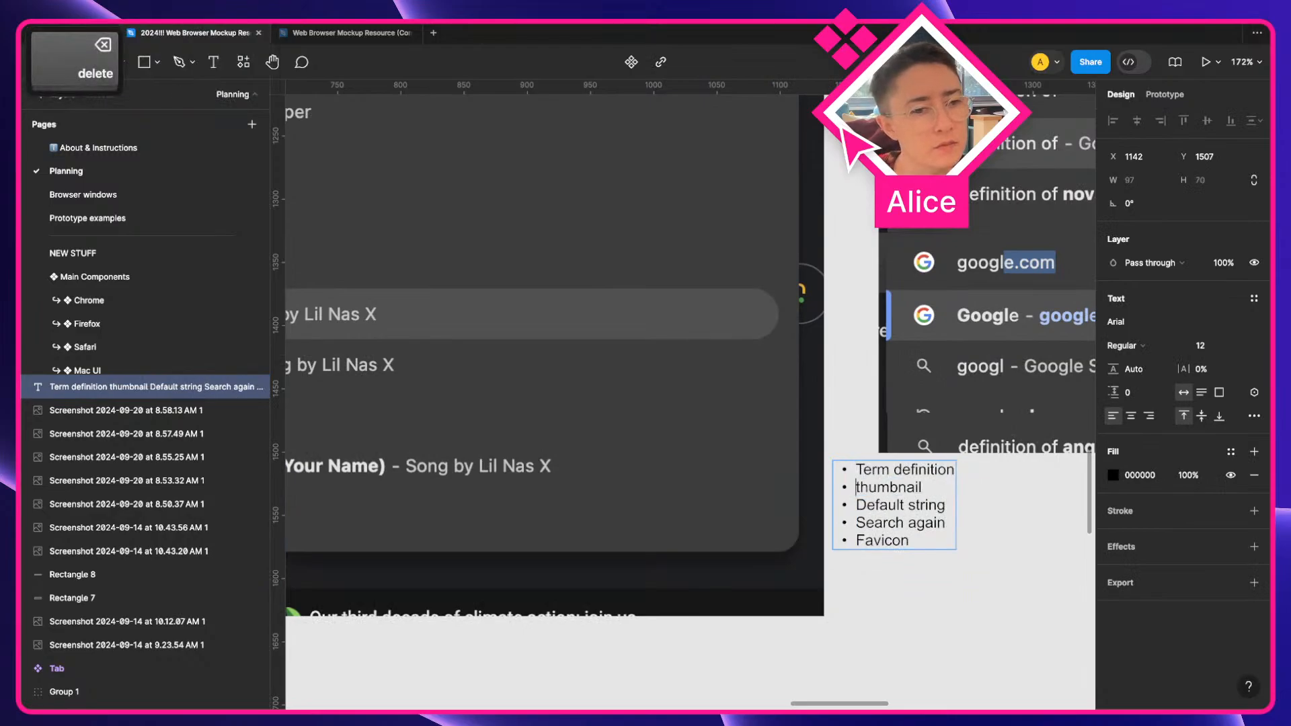
key("Delete")
type("T")
key("Escape")
left_click(923, 598)
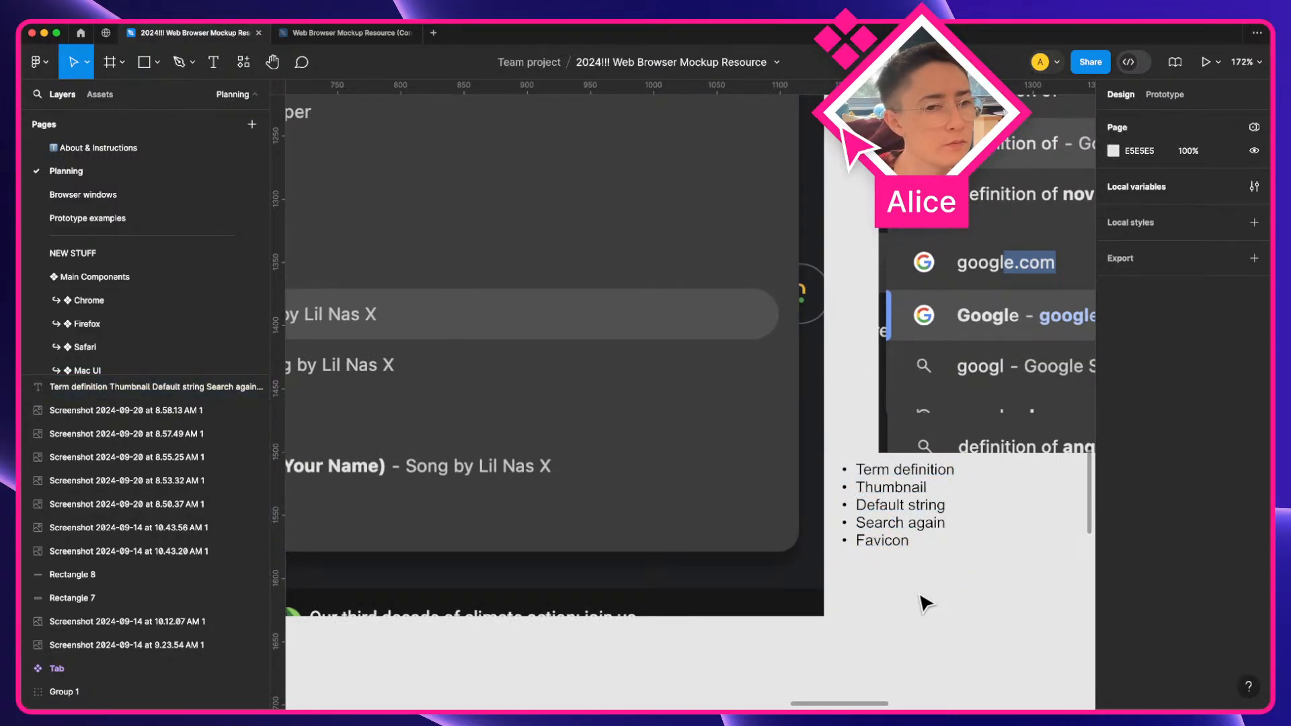
Examine the lil nas x suggestion dropdown screenshot up close
scroll(923, 599, "down", 5)
key("a")
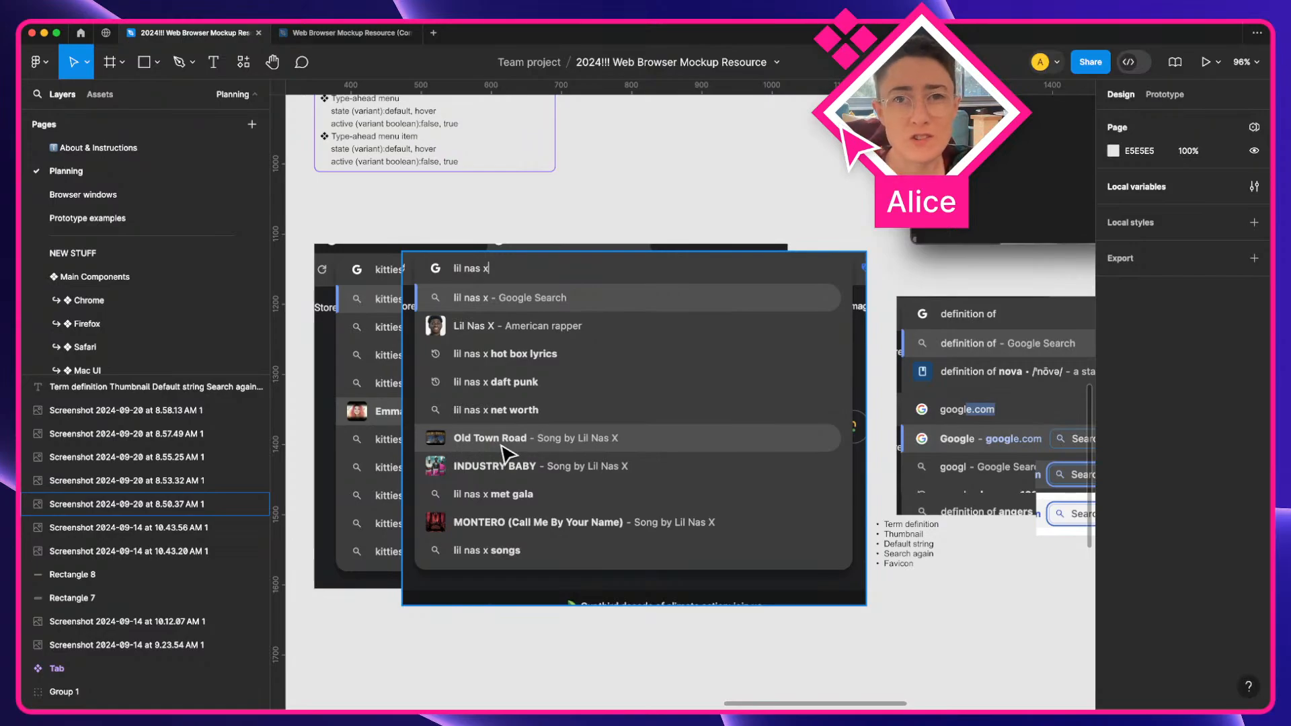
scroll(651, 565, "right", 5)
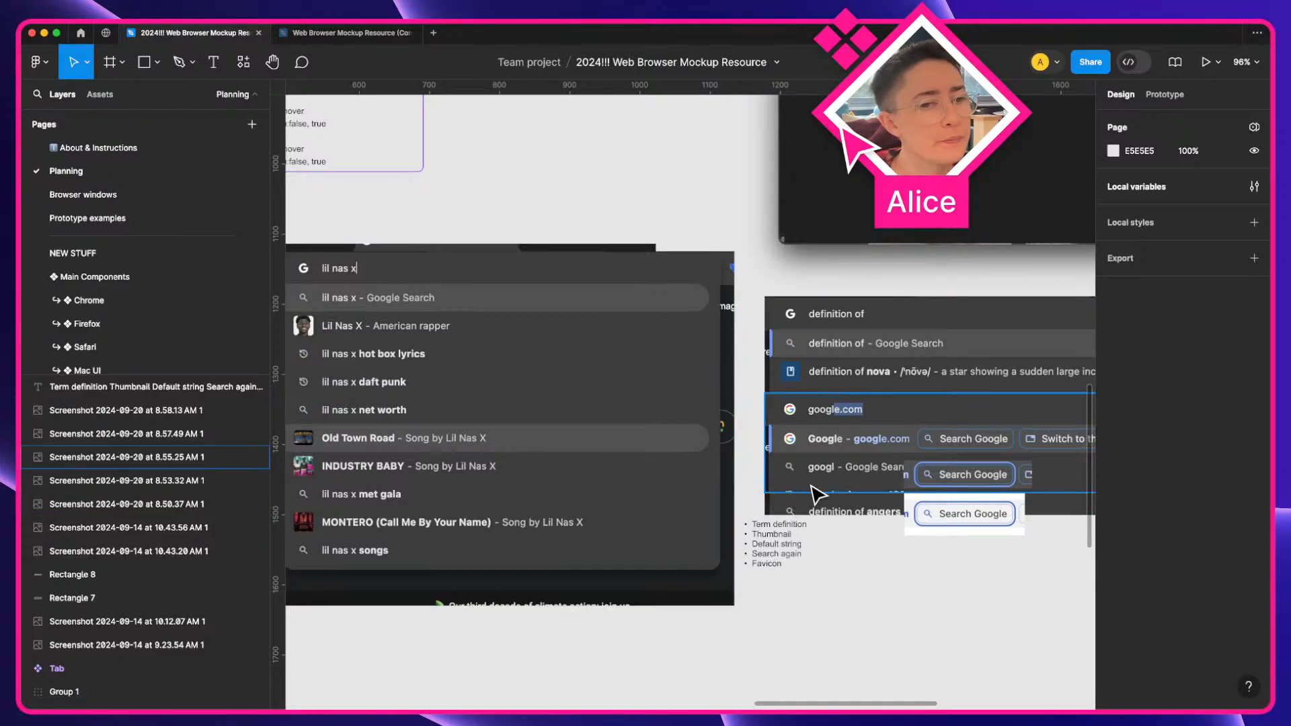
left_click(801, 544)
scroll(786, 546, "down", 2)
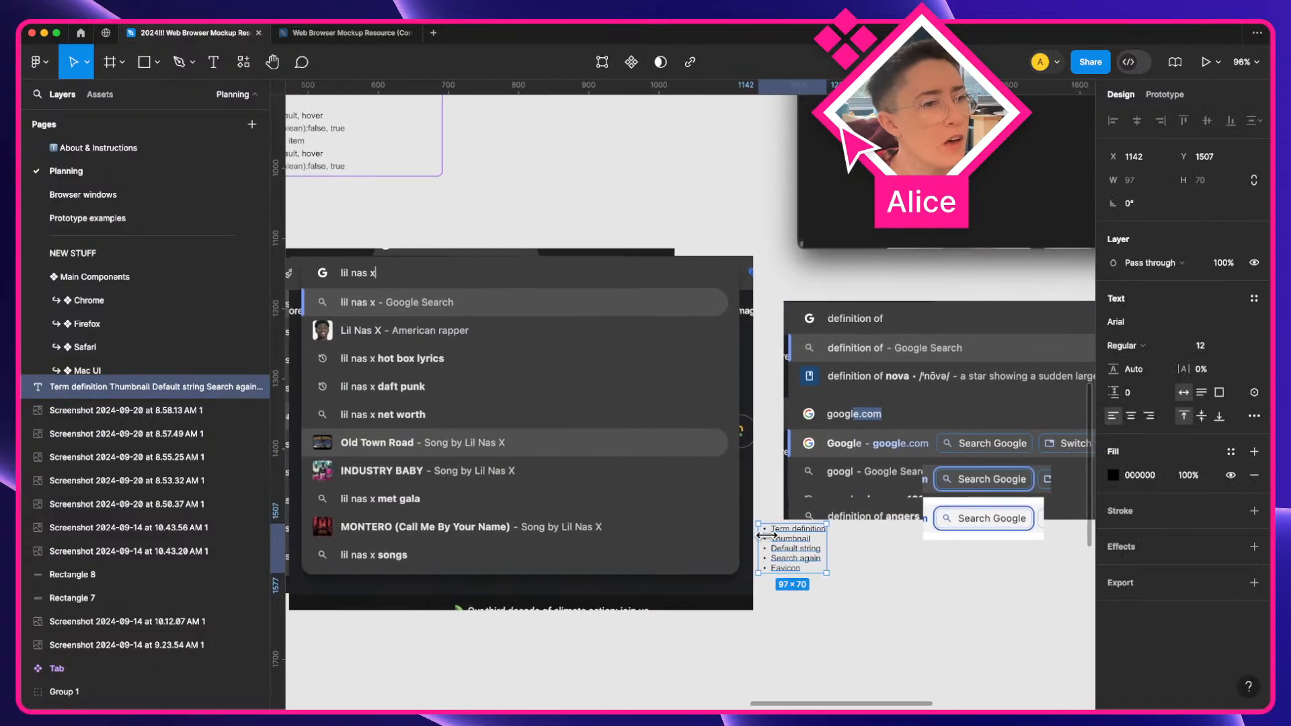
scroll(774, 546, "right", 3)
scroll(774, 547, "left", 6)
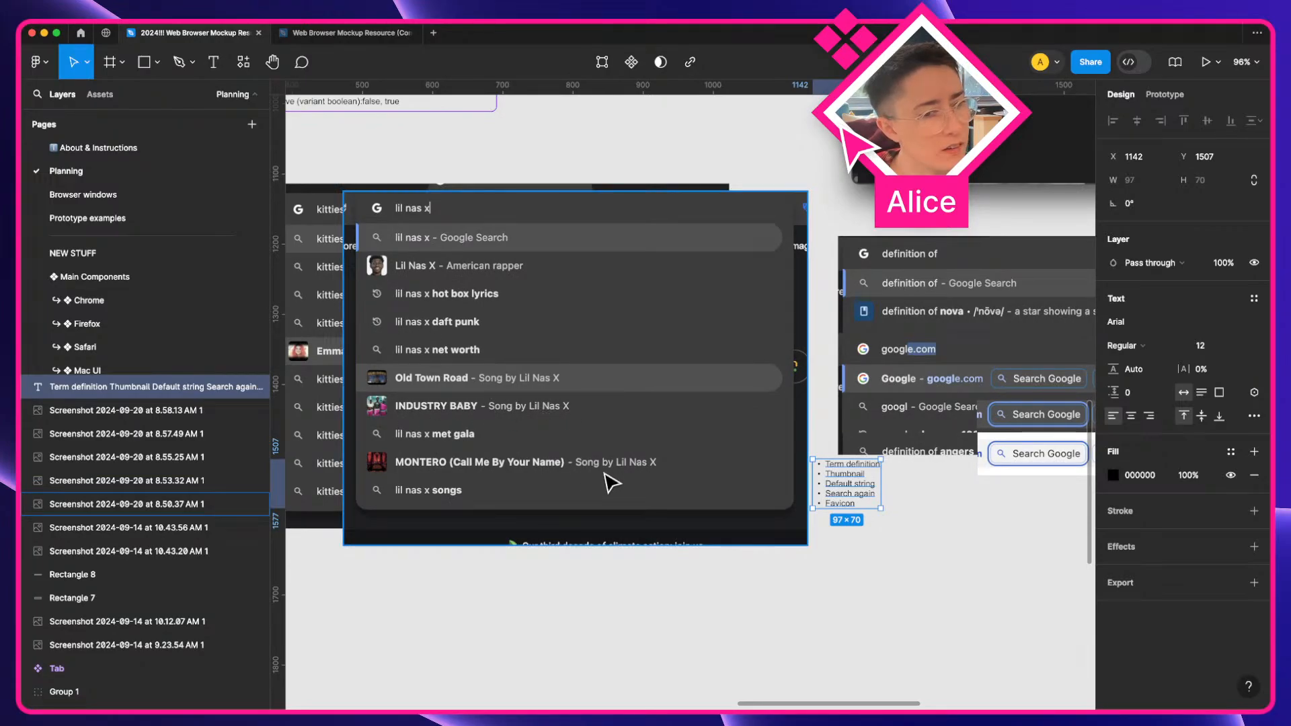
scroll(571, 404, "left", 3)
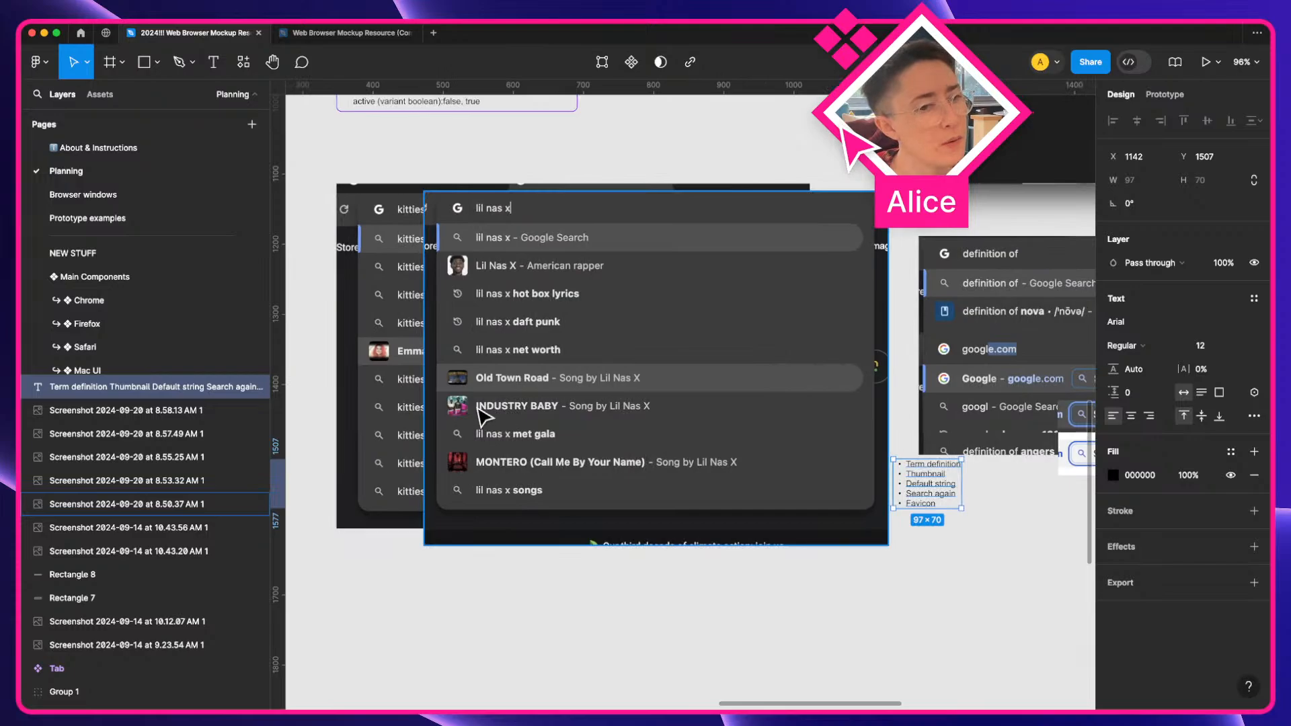
scroll(495, 370, "up", 5)
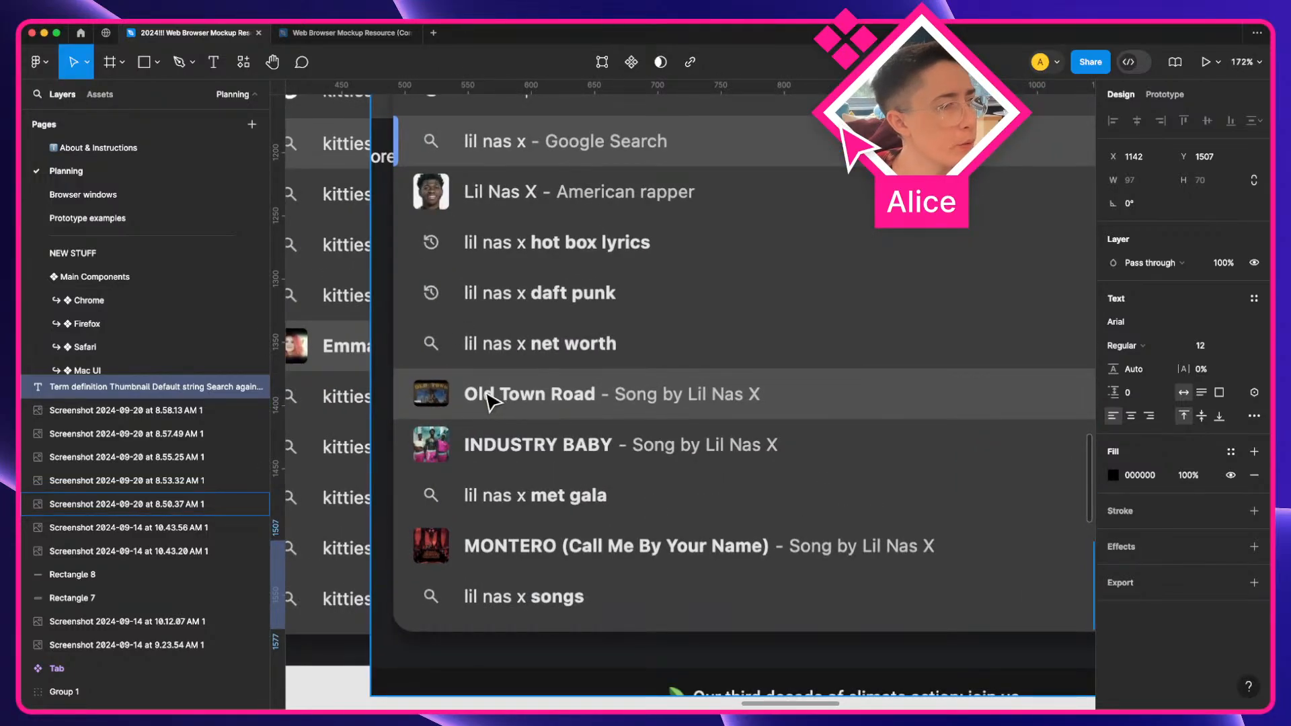
scroll(494, 401, "up", 3)
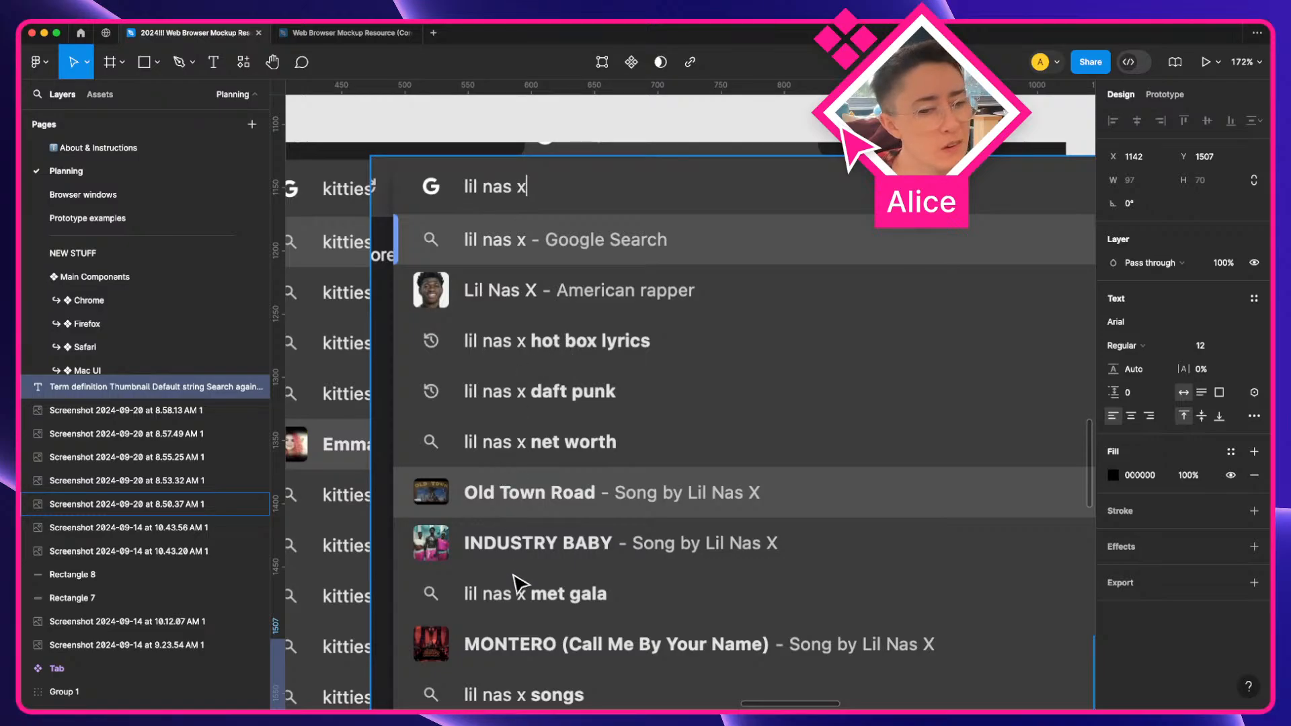
scroll(514, 590, "down", 3)
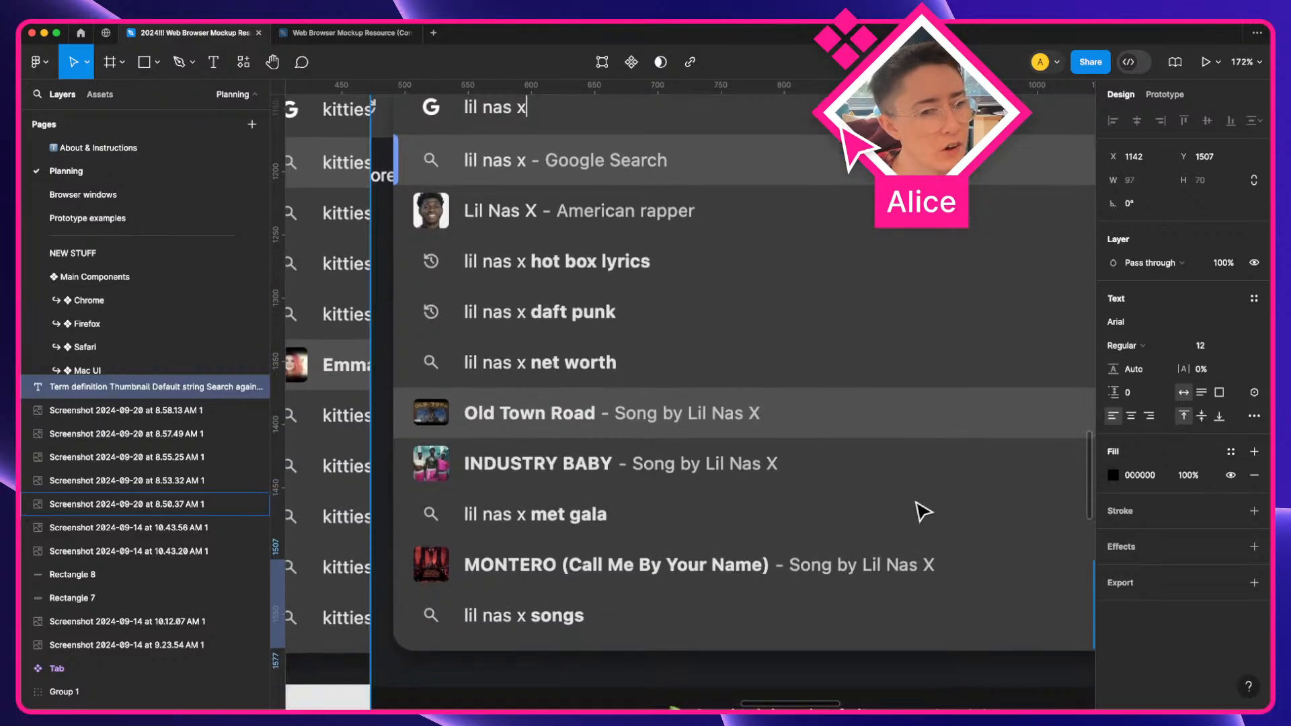
scroll(809, 503, "right", 3)
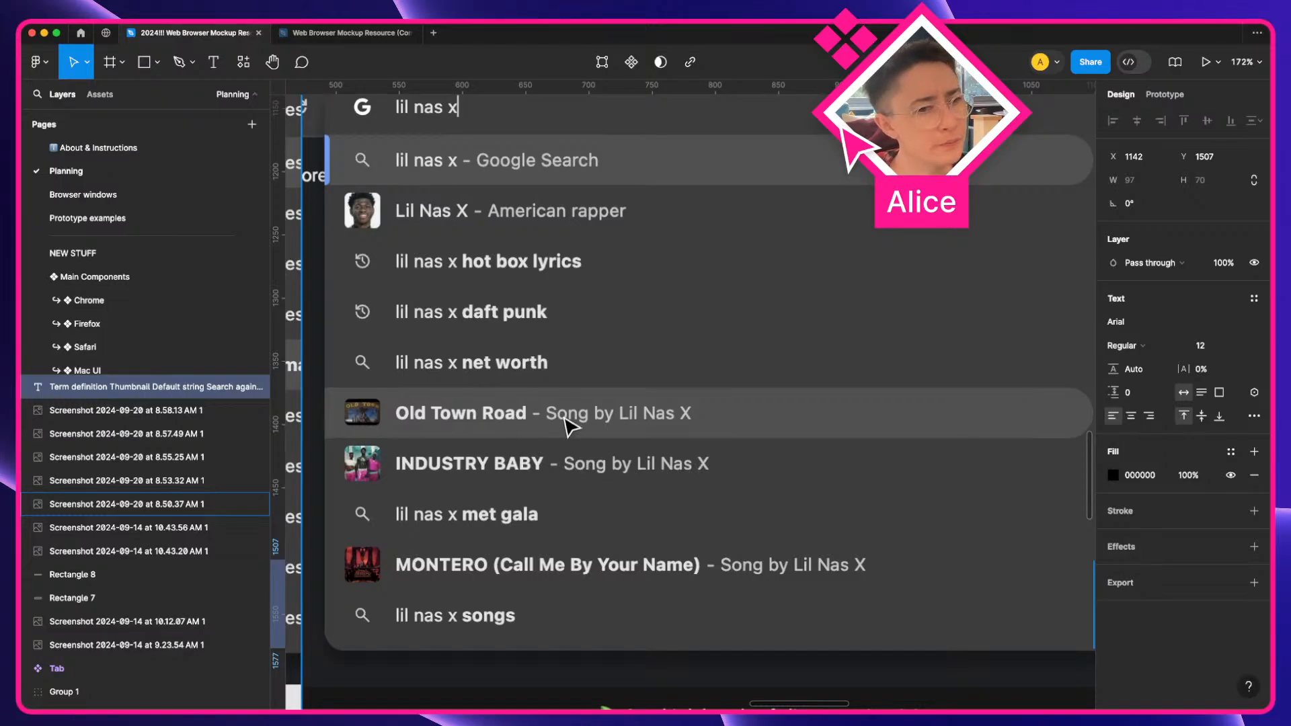
scroll(523, 427, "up", 1)
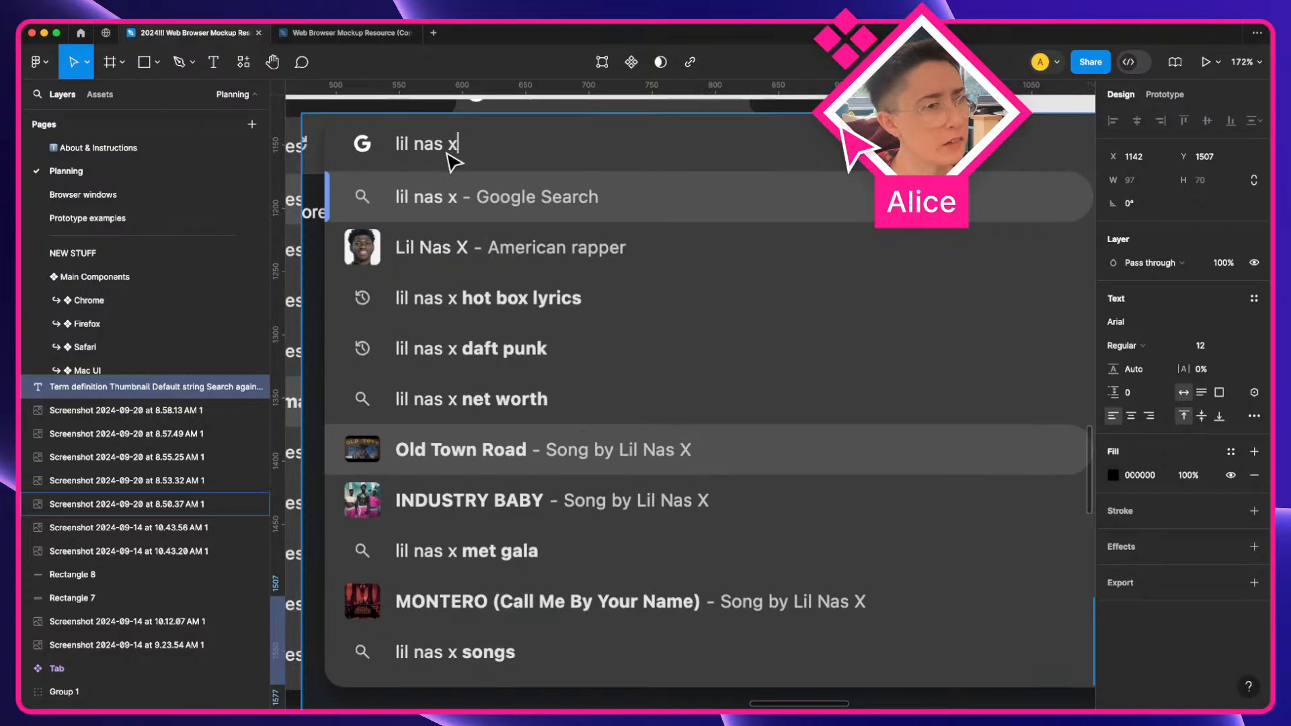
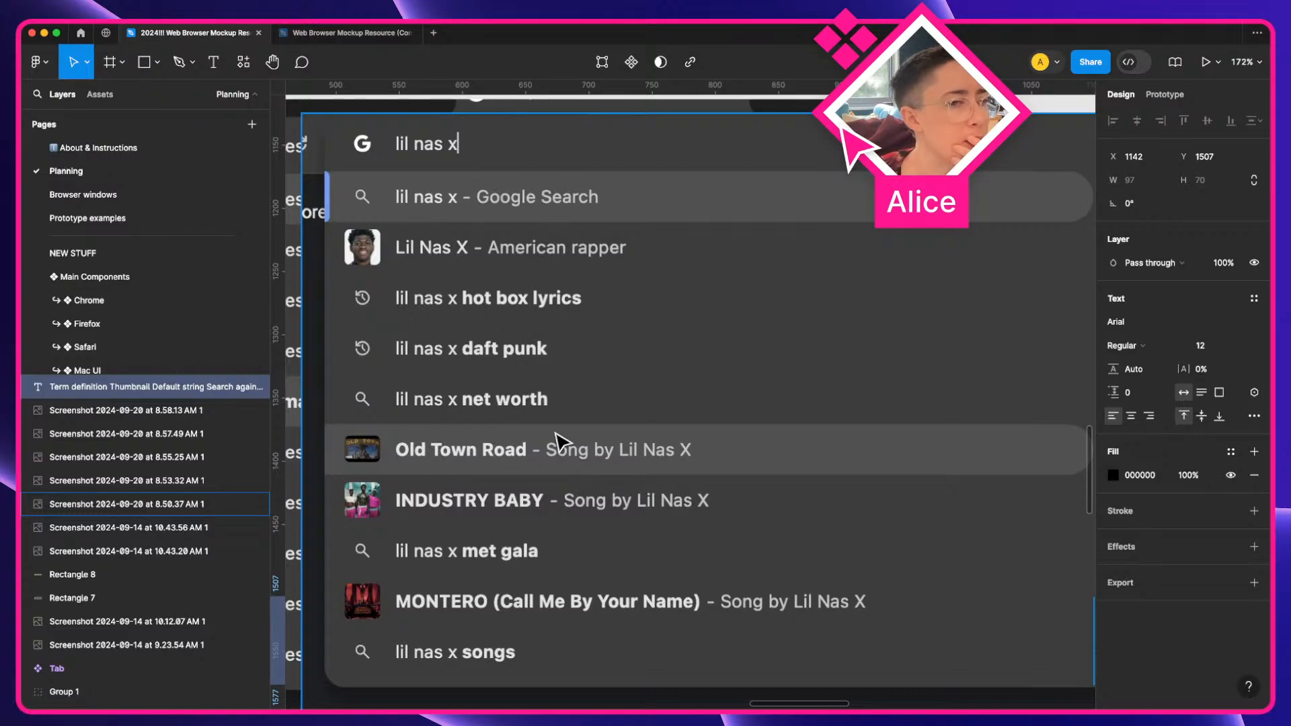
Duplicate the last property line of the Type-ahead menu item entry in the component inventory notes
scroll(555, 443, "right", 2)
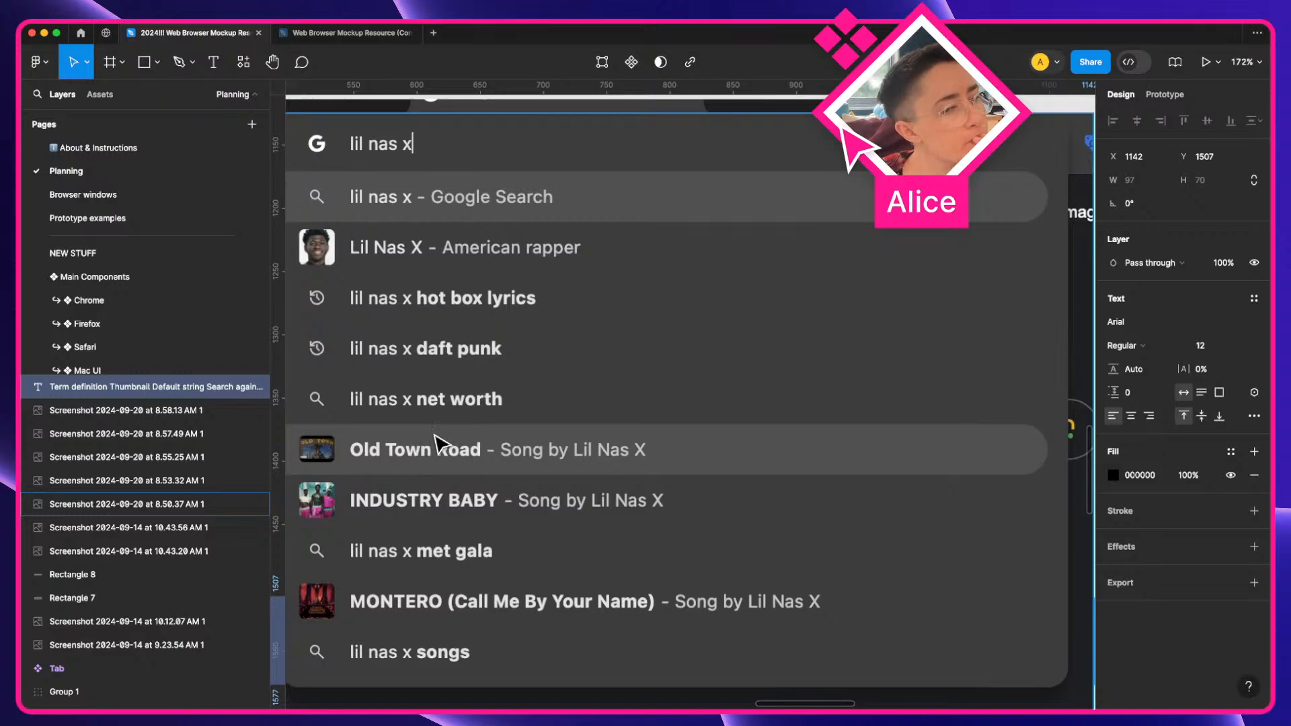
scroll(439, 444, "down", 5)
scroll(698, 501, "right", 4)
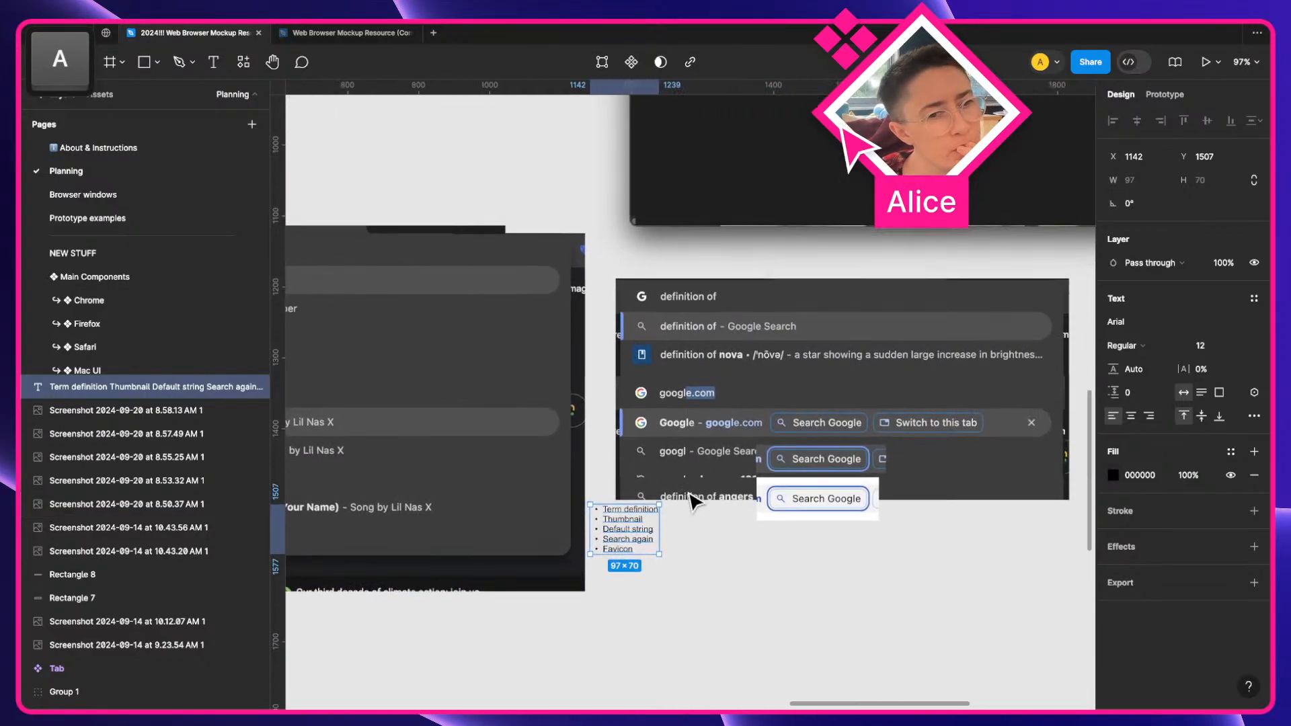
scroll(823, 481, "up", 5)
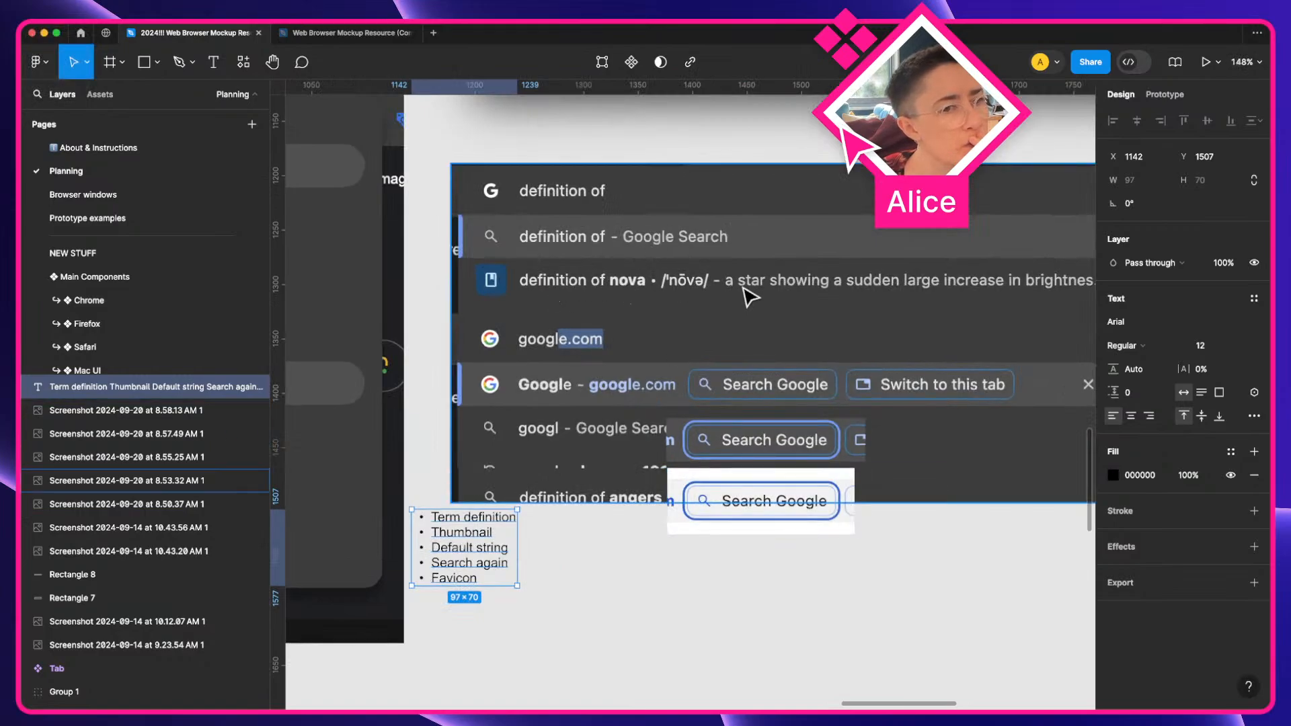
scroll(745, 294, "right", 3)
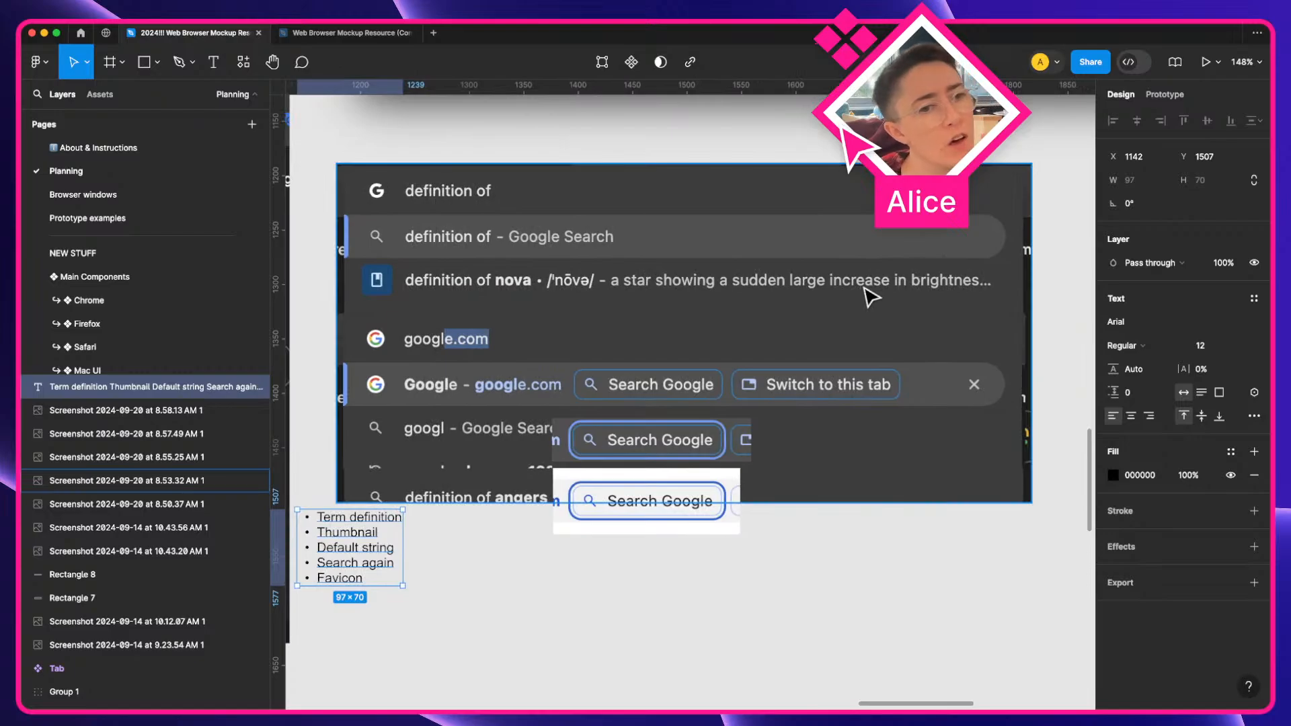
left_click(456, 614)
key("space")
left_click_drag(456, 614, 518, 536)
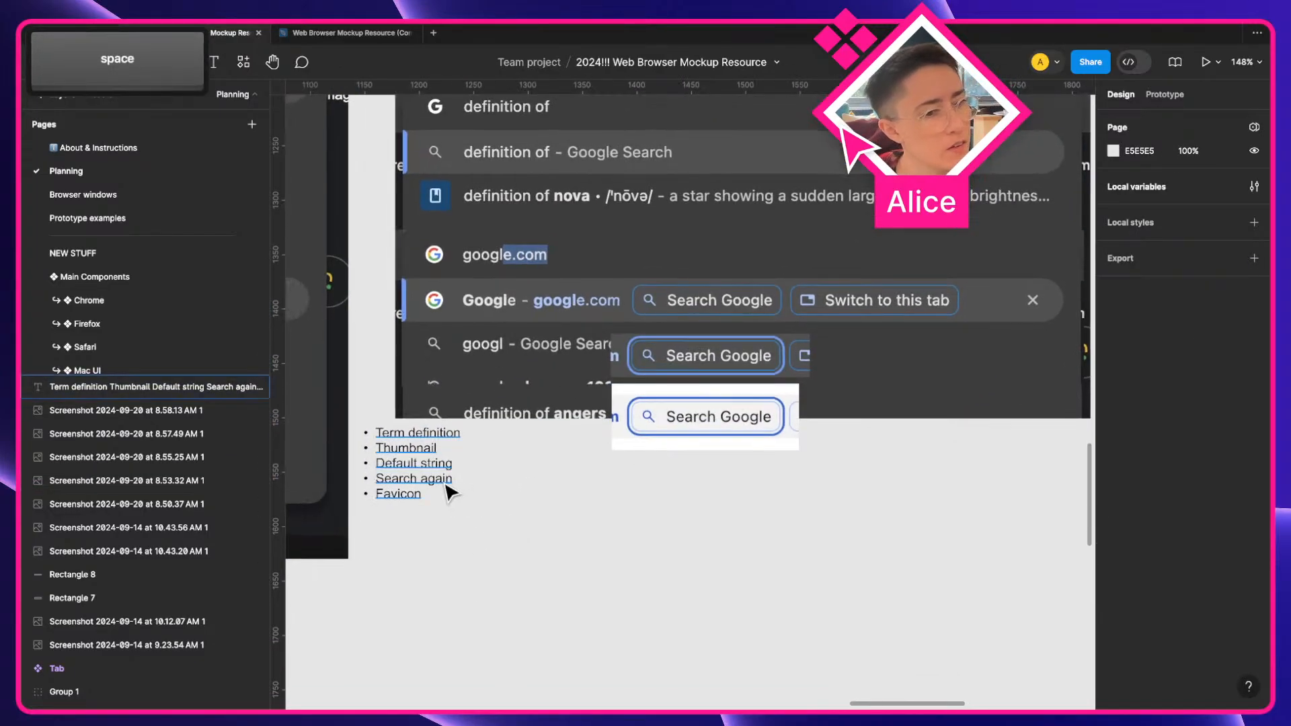
scroll(522, 503, "down", 5, "ctrl")
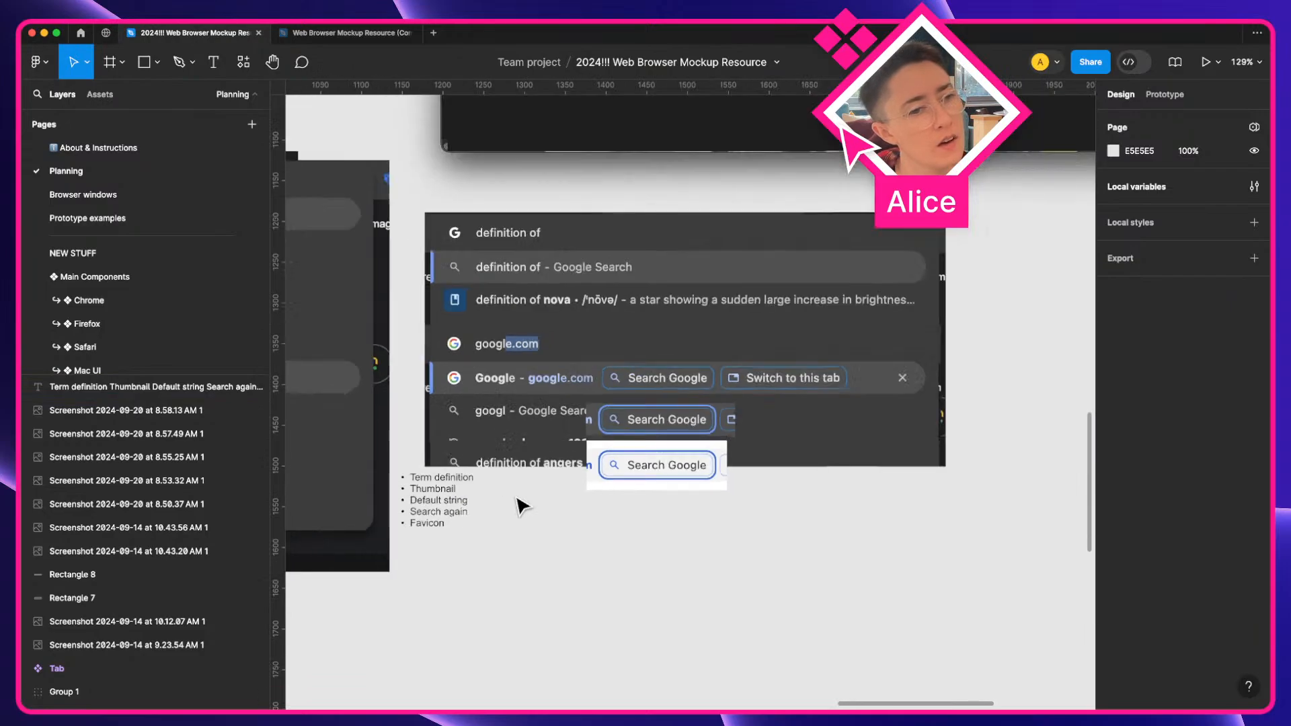
scroll(522, 503, "left", 10)
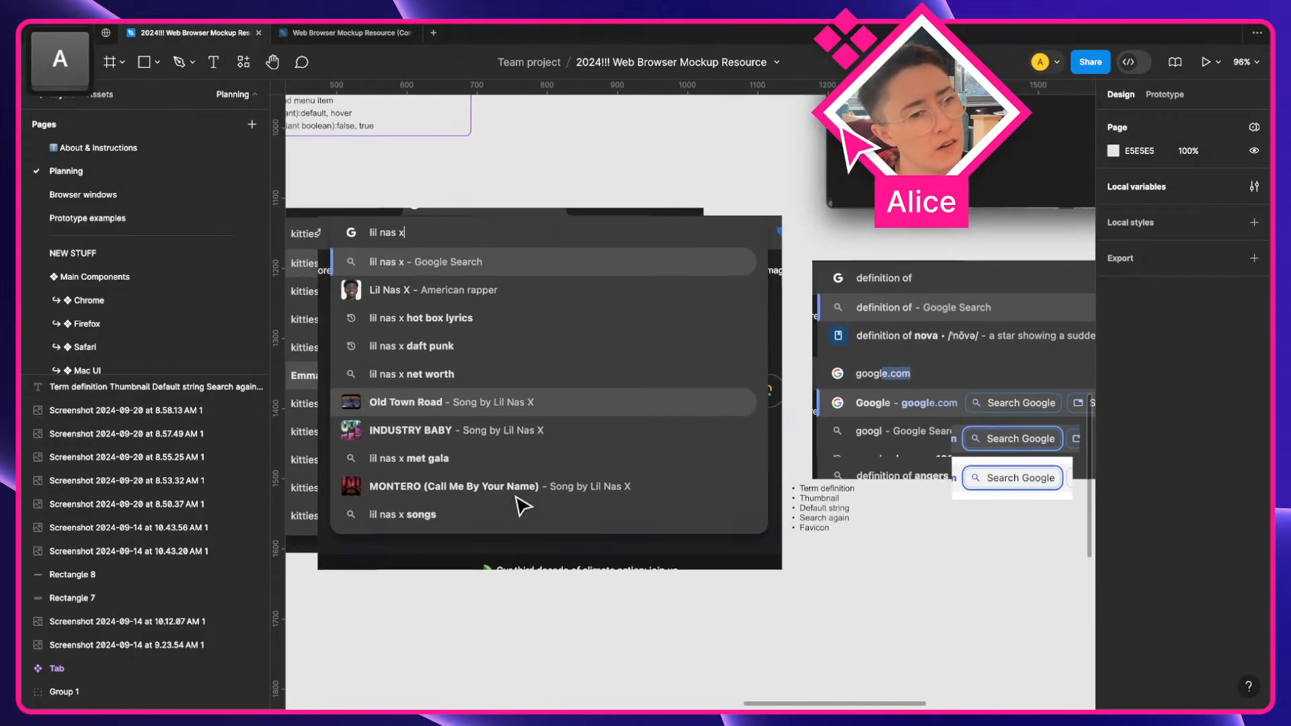
scroll(523, 505, "left", 4)
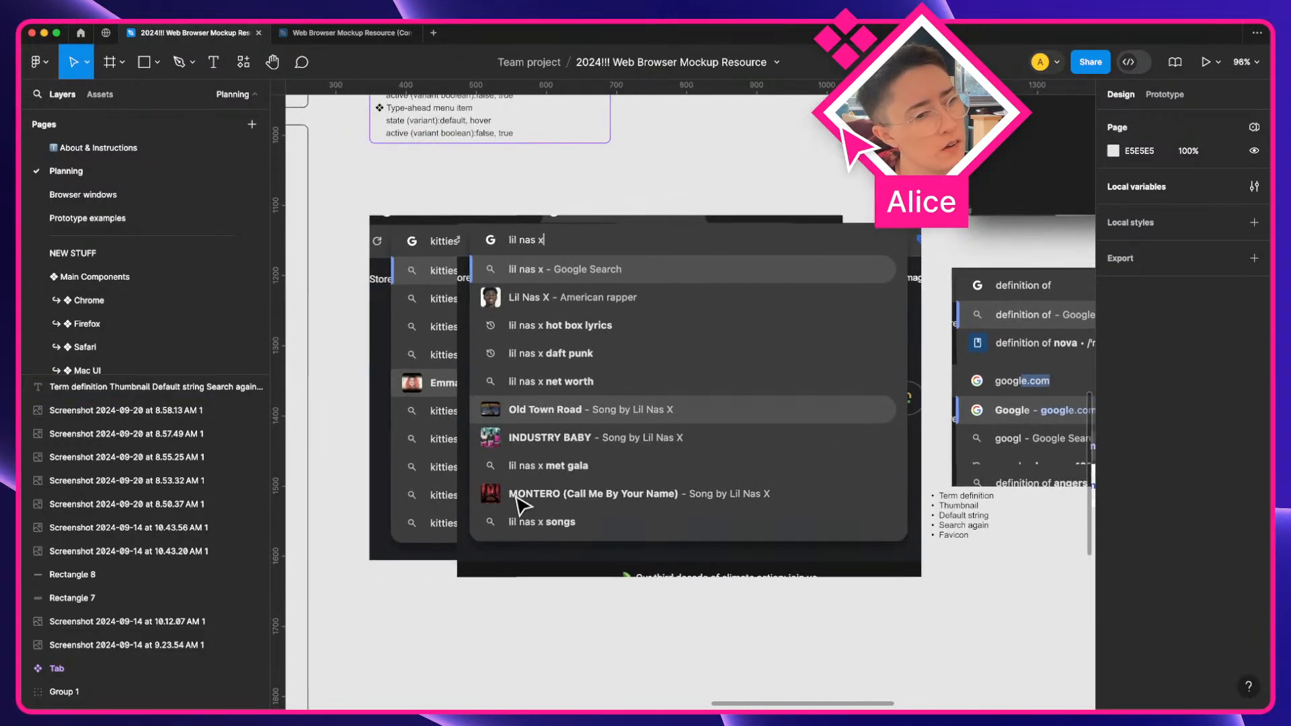
scroll(522, 506, "up", 2)
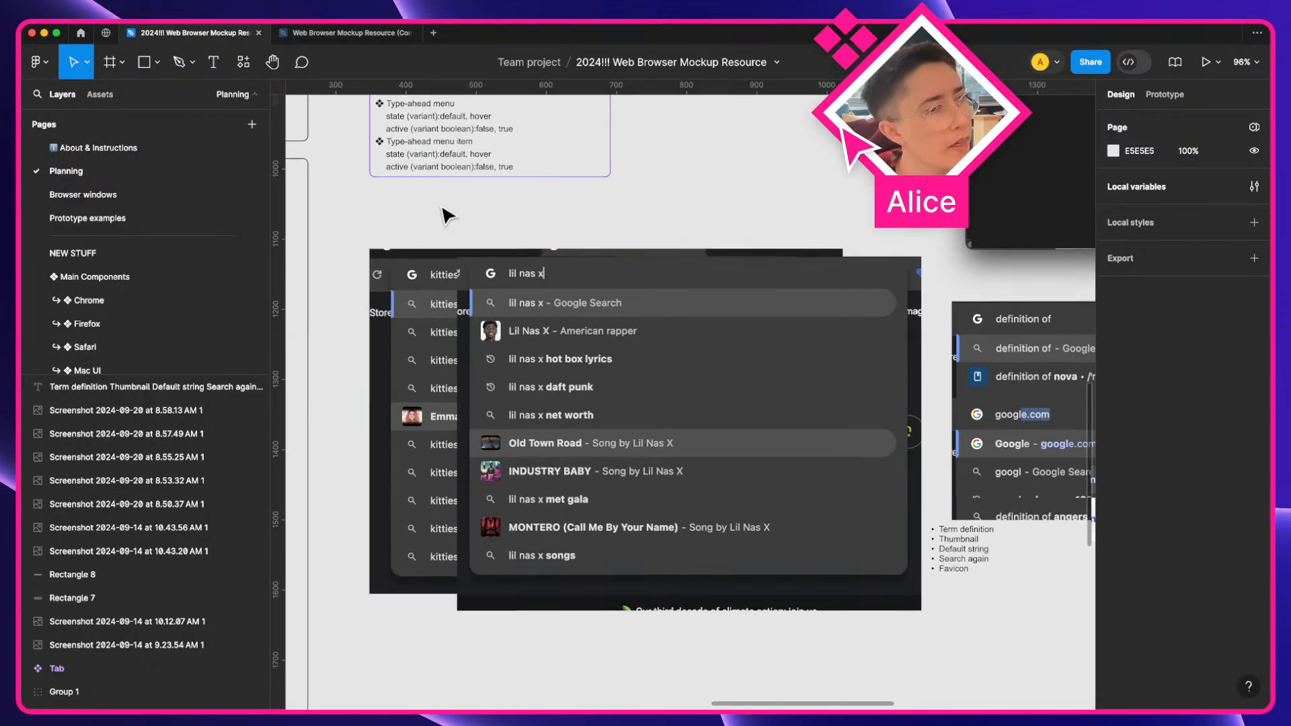
left_click(413, 168, "super")
key("super+d")
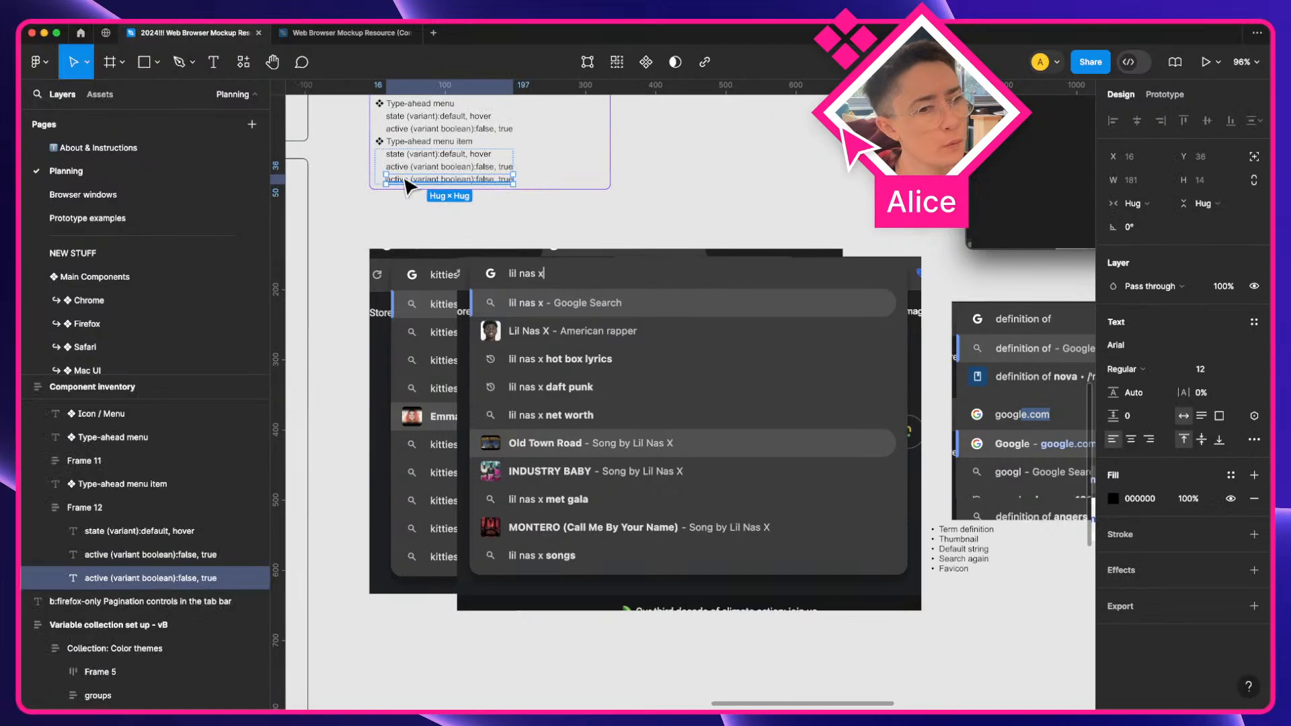
Rename the duplicated line's property from active to type
scroll(407, 186, "up", 5)
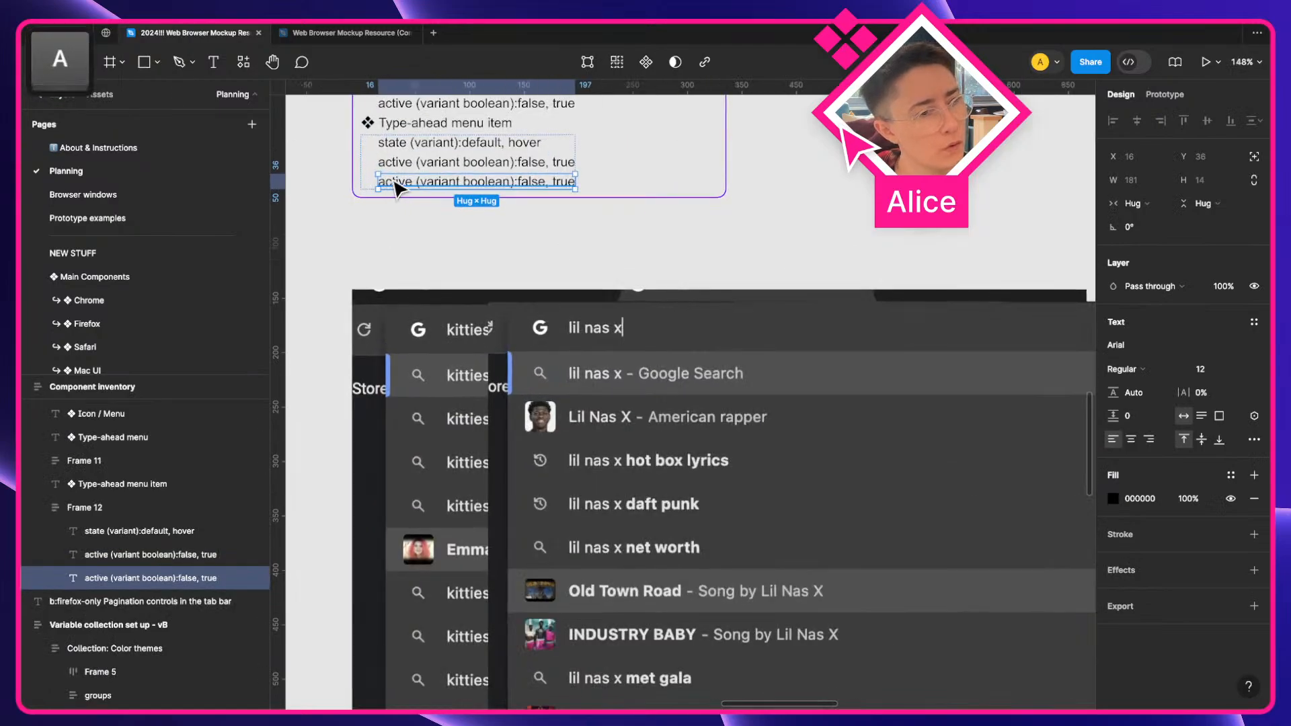
double_click(407, 186)
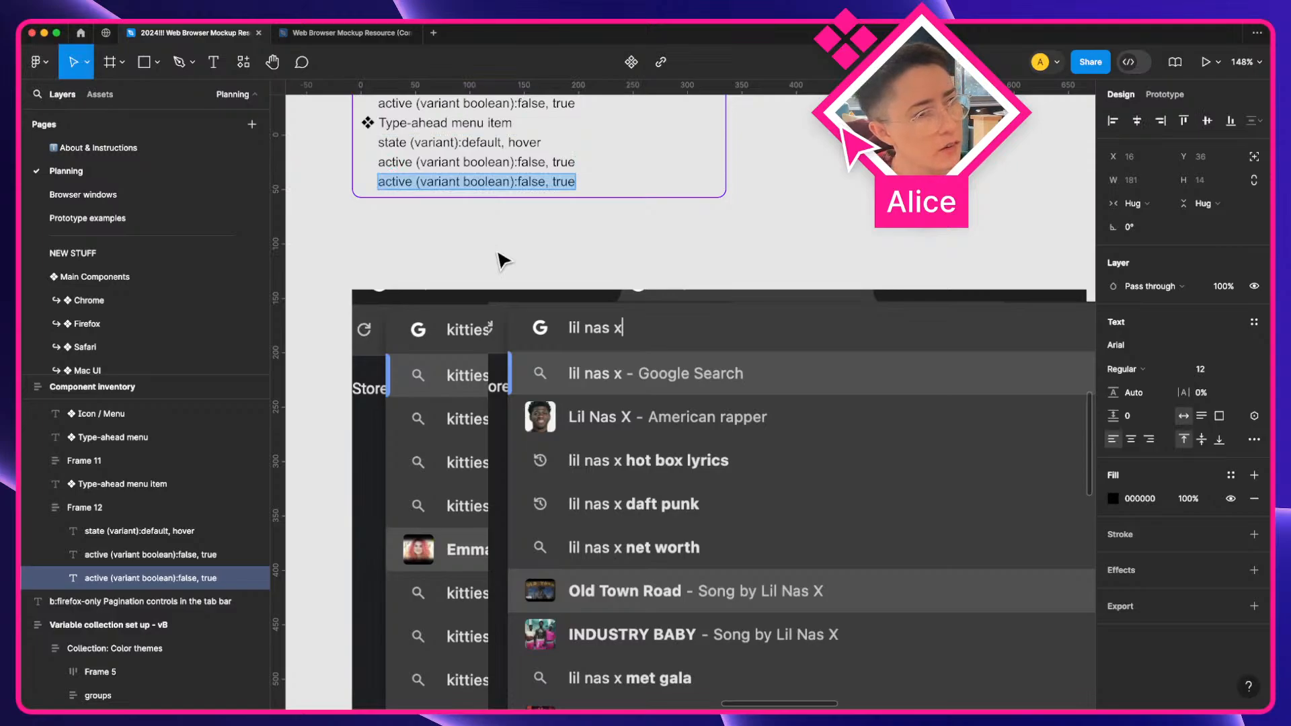
key("Left")
key("shift+alt+Right")
type("fir")
key("BackSpace")
key("BackSpace")
key("BackSpace")
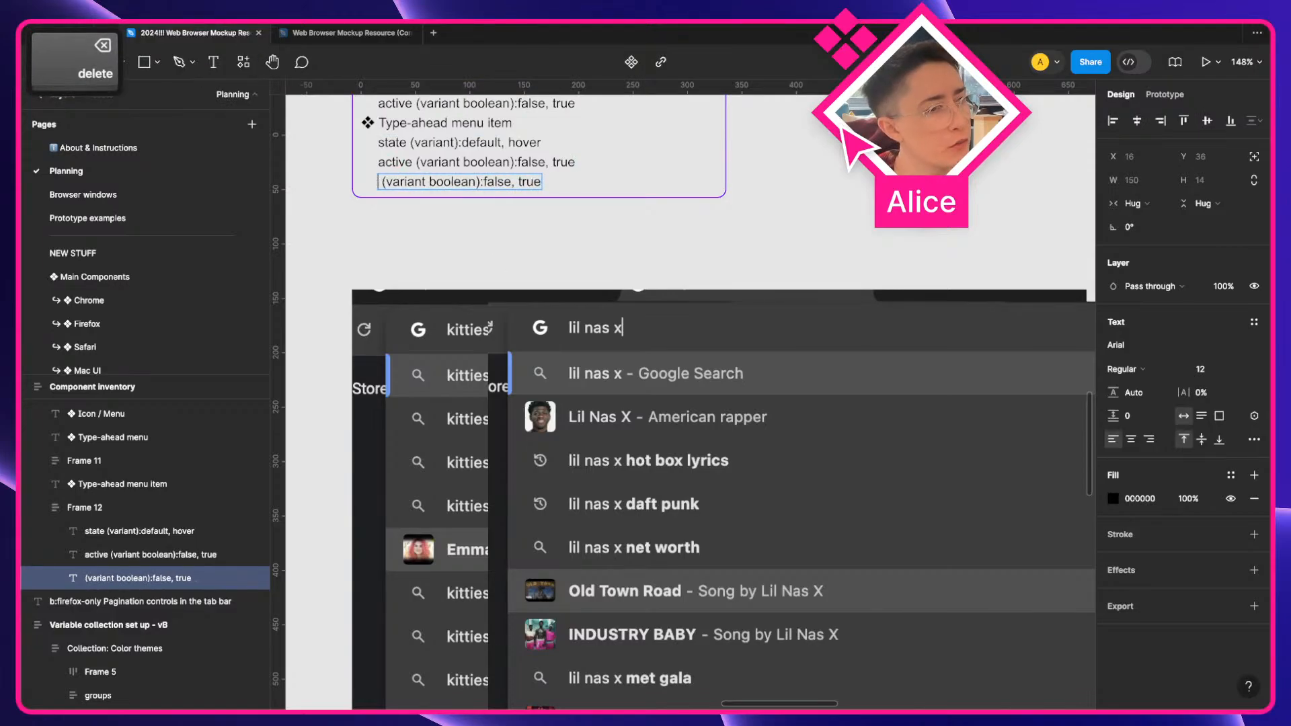
type("frist")
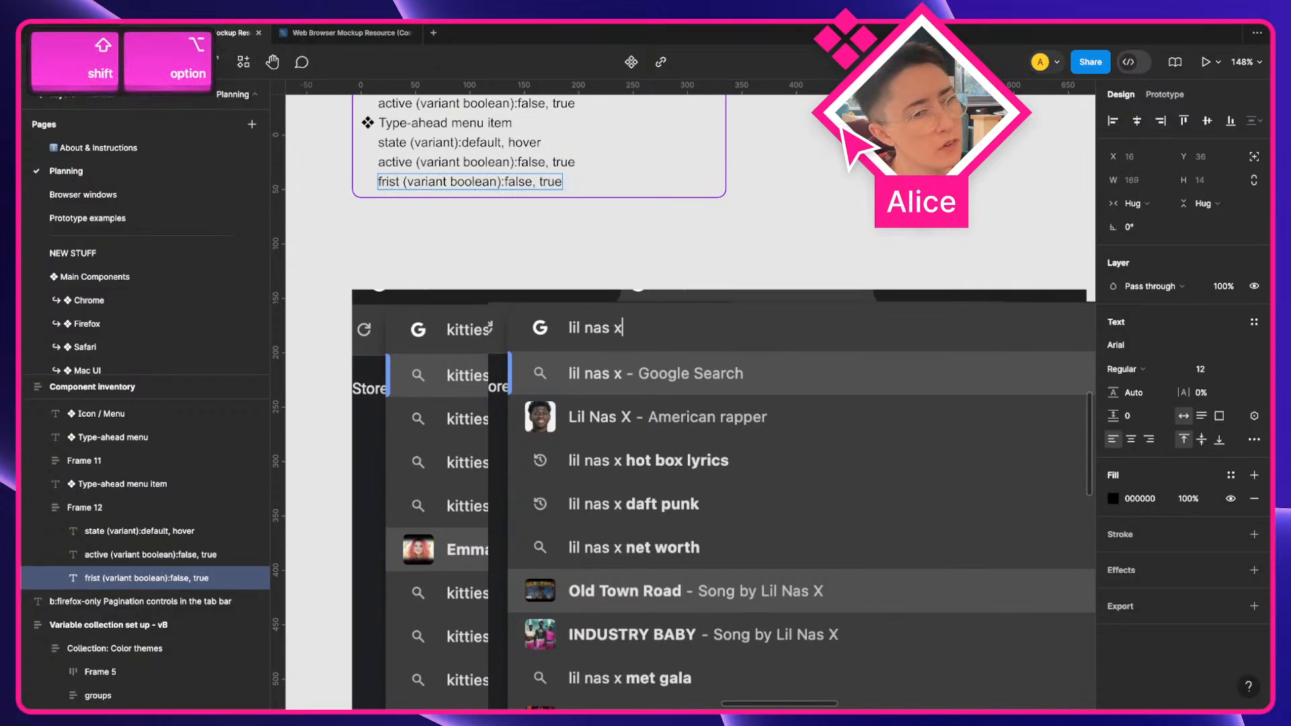
key("shift+alt+Left")
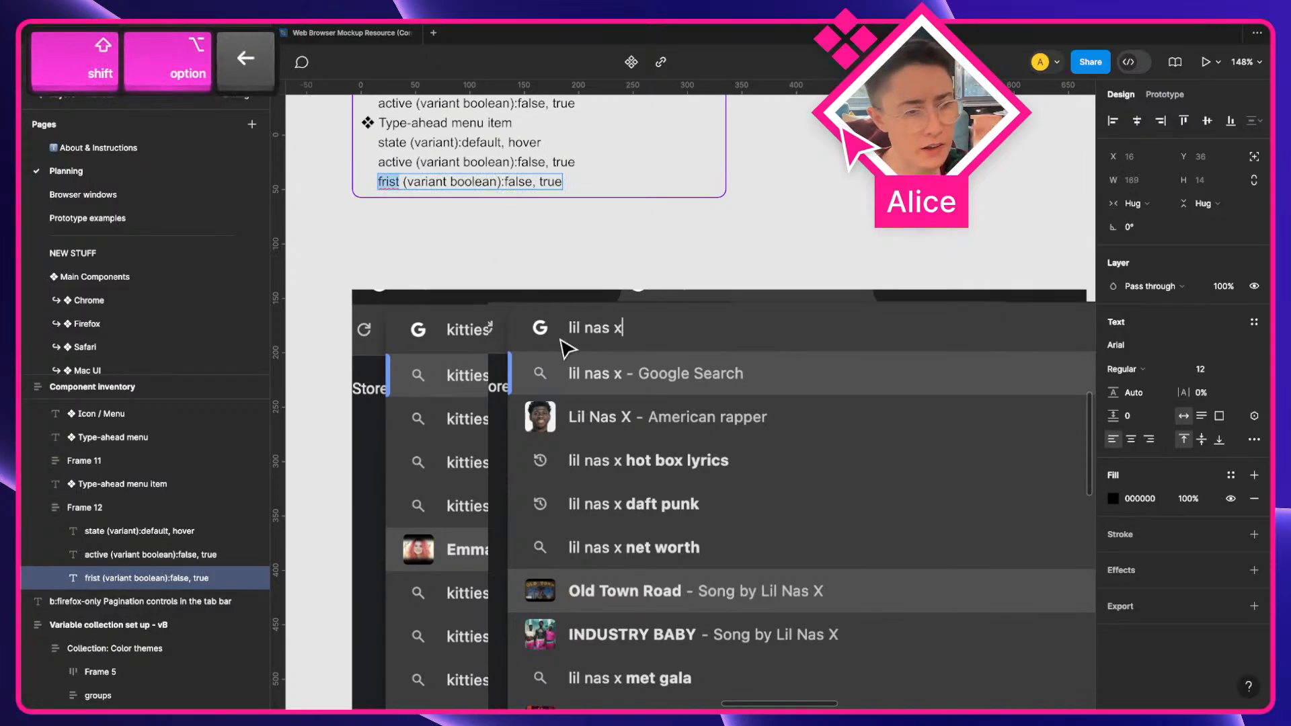
type("type")
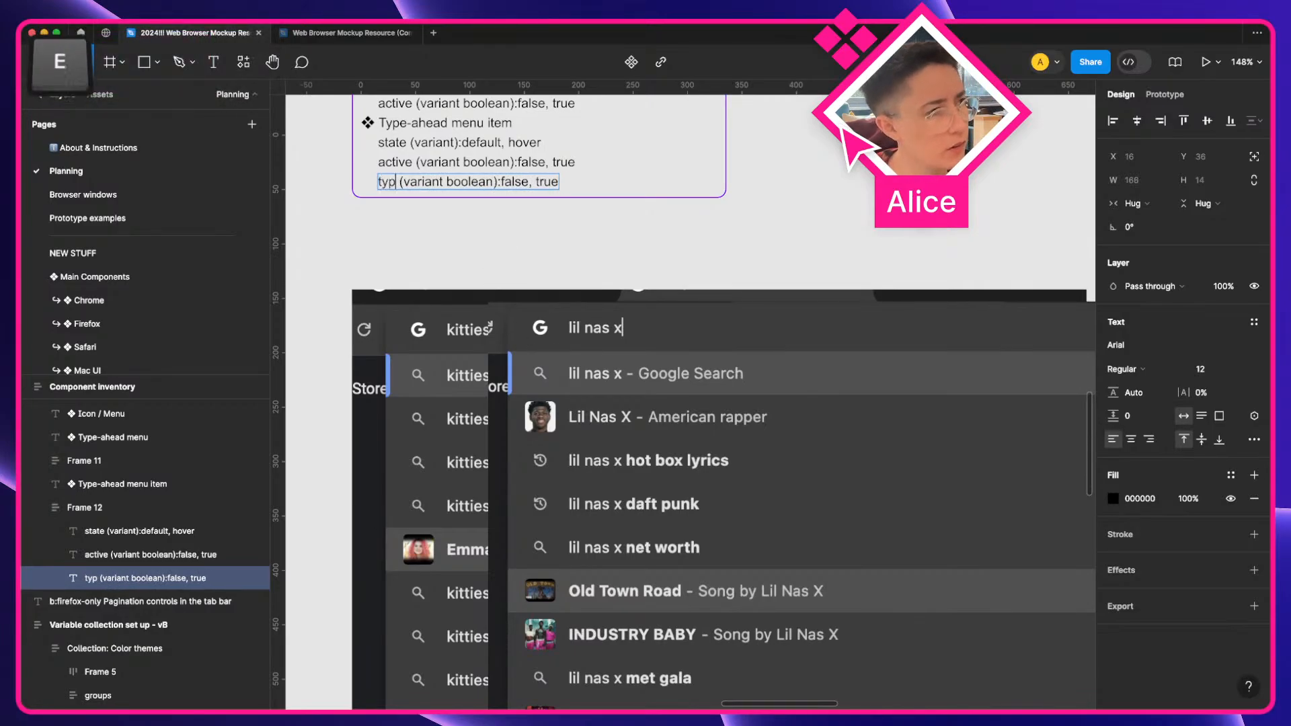
Remove the word boolean from the type property line, leaving type (variant):false, true
scroll(519, 252, "up", 1)
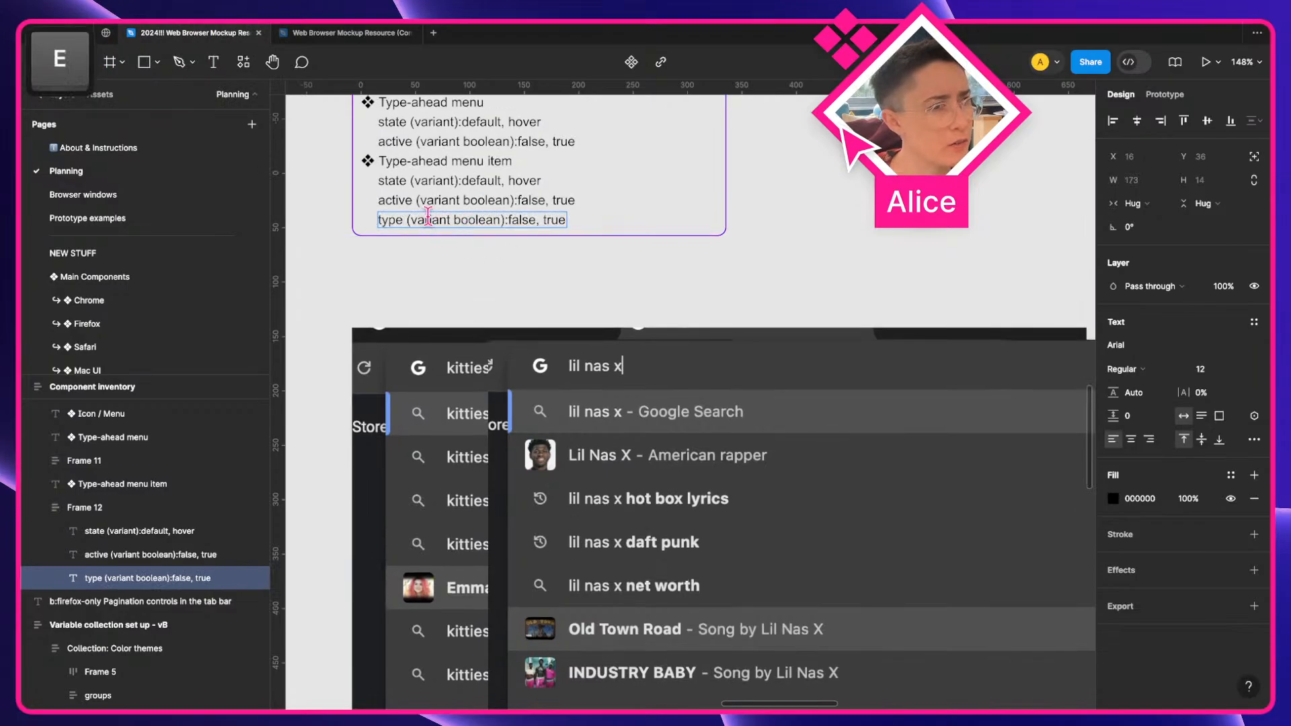
double_click(388, 217)
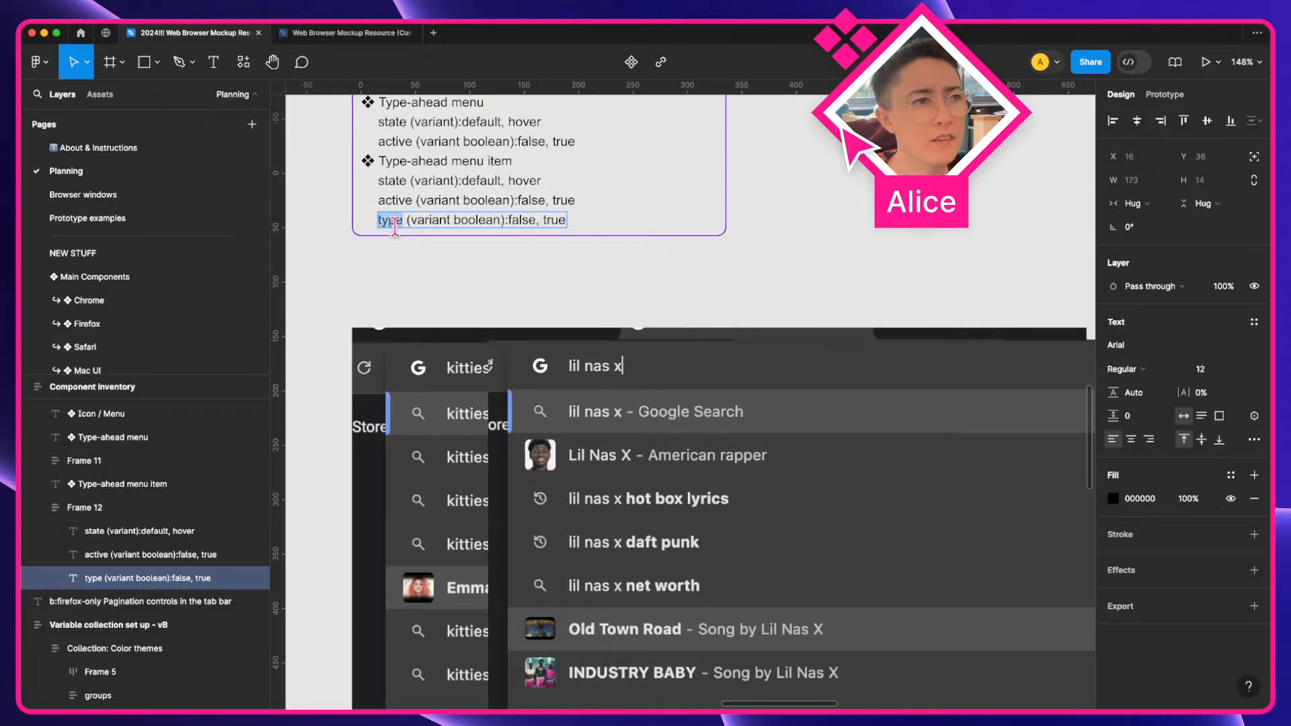
key("Right")
key("alt+Right")
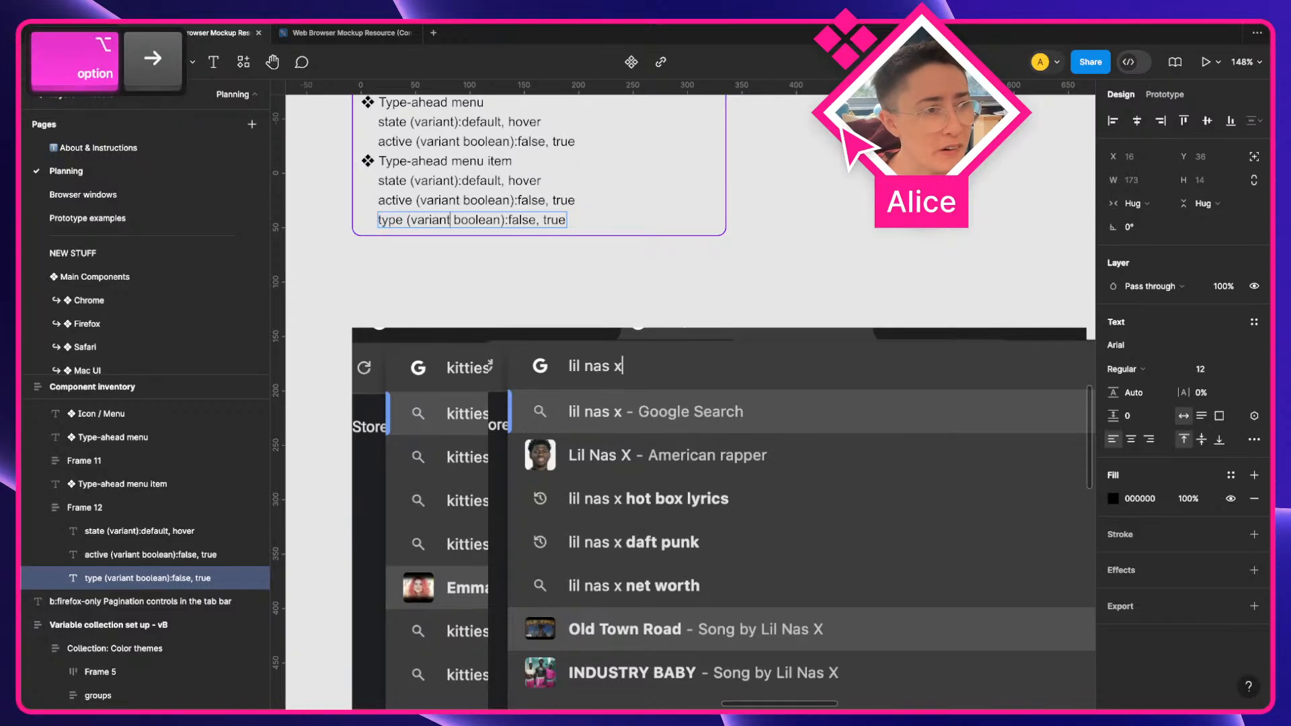
key("shift+alt+Right")
key("BackSpace")
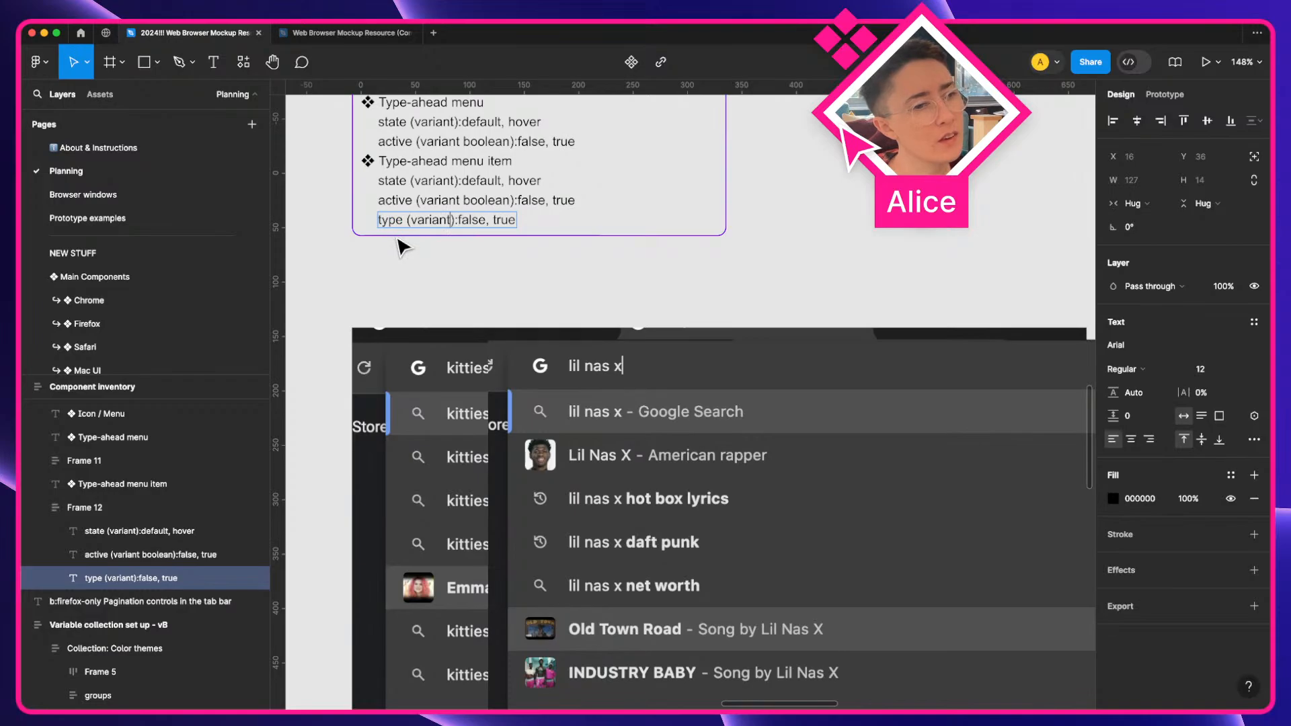
key("Right")
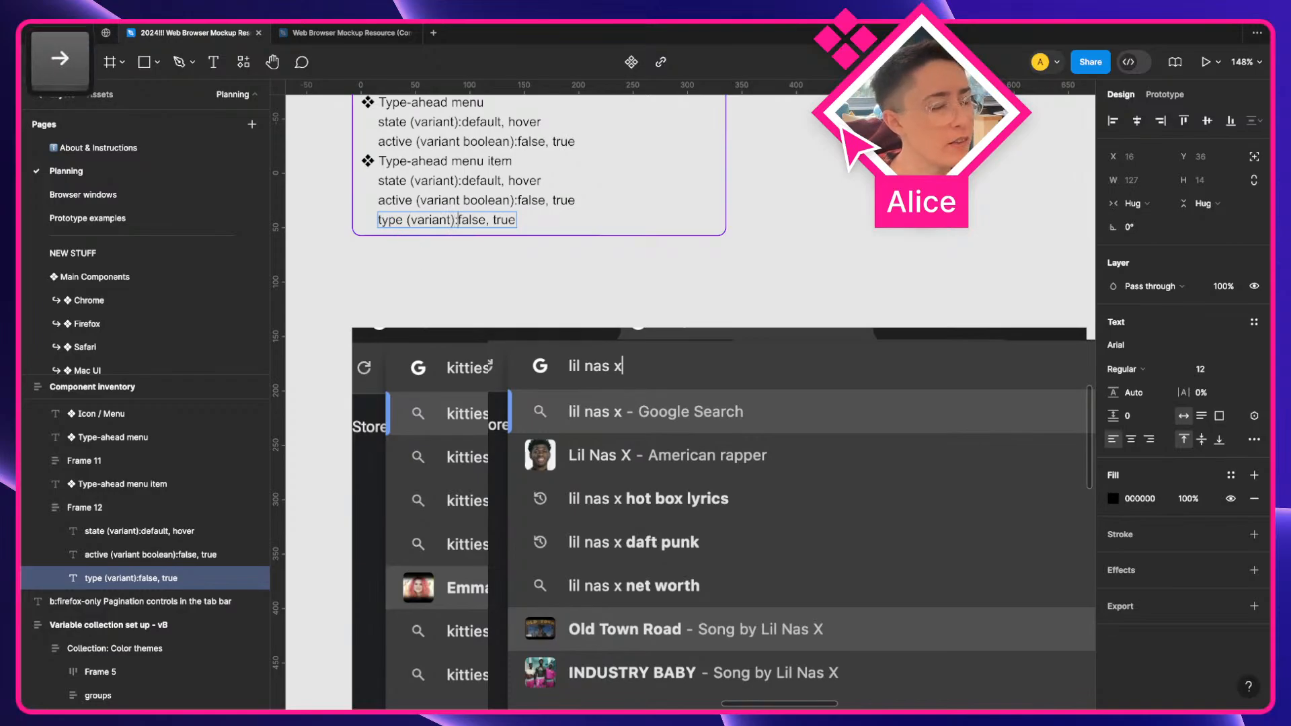
Copy all text of the bulleted suggestion item type list
scroll(867, 453, "right", 7)
scroll(867, 453, "down", 2)
left_click(777, 664)
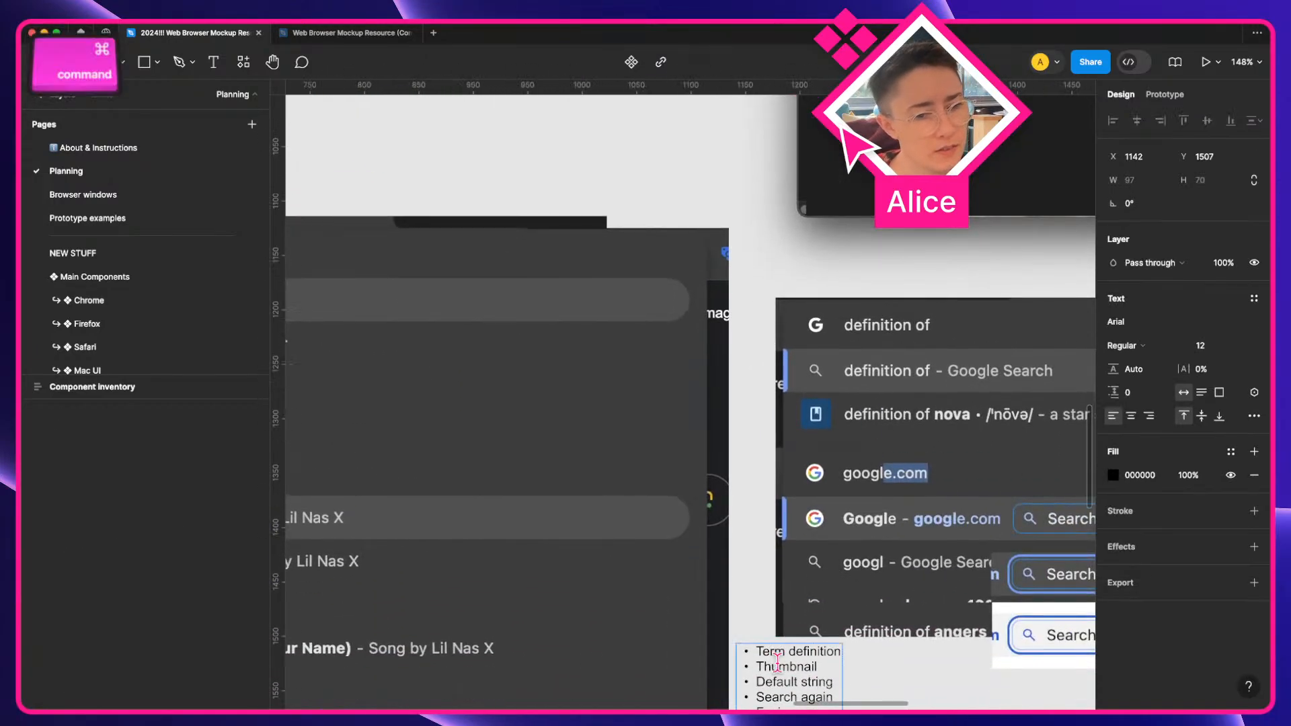
key("super+a")
scroll(777, 663, "down", 2)
key("super+c")
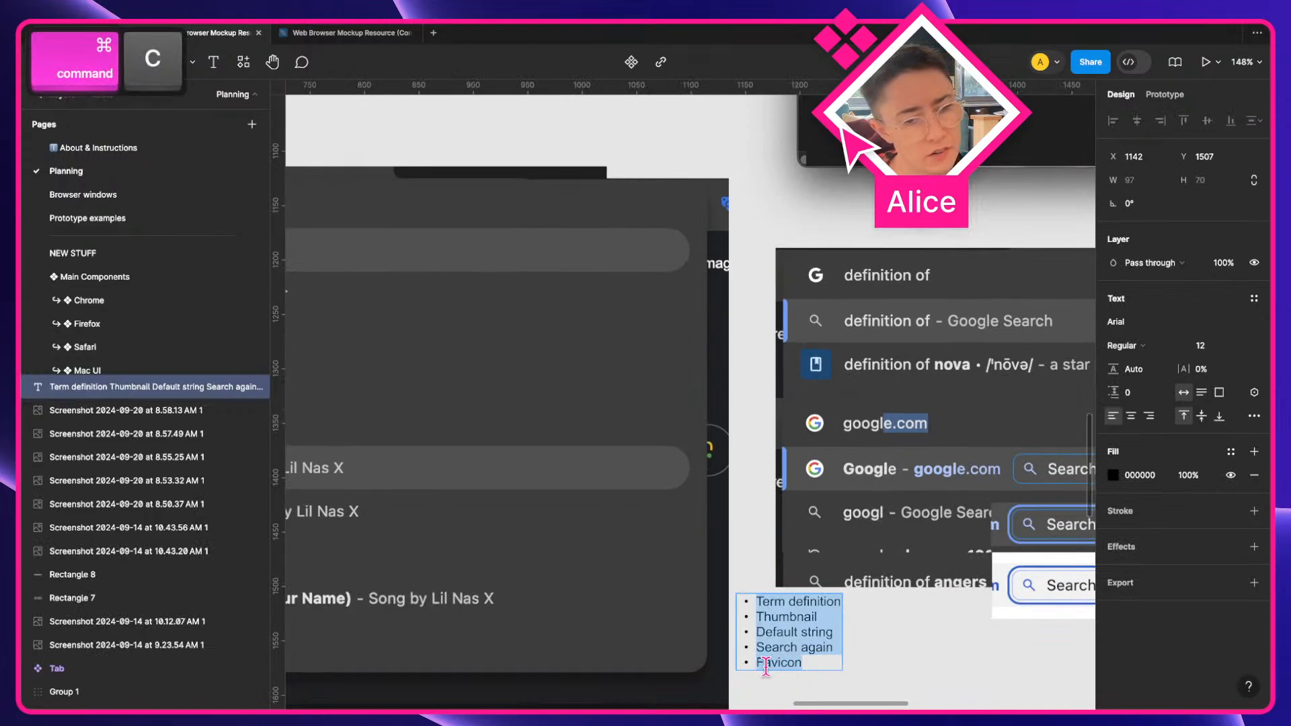
Replace false, true in the type property line with the pasted list of item types
scroll(755, 638, "left", 10)
scroll(754, 638, "up", 5)
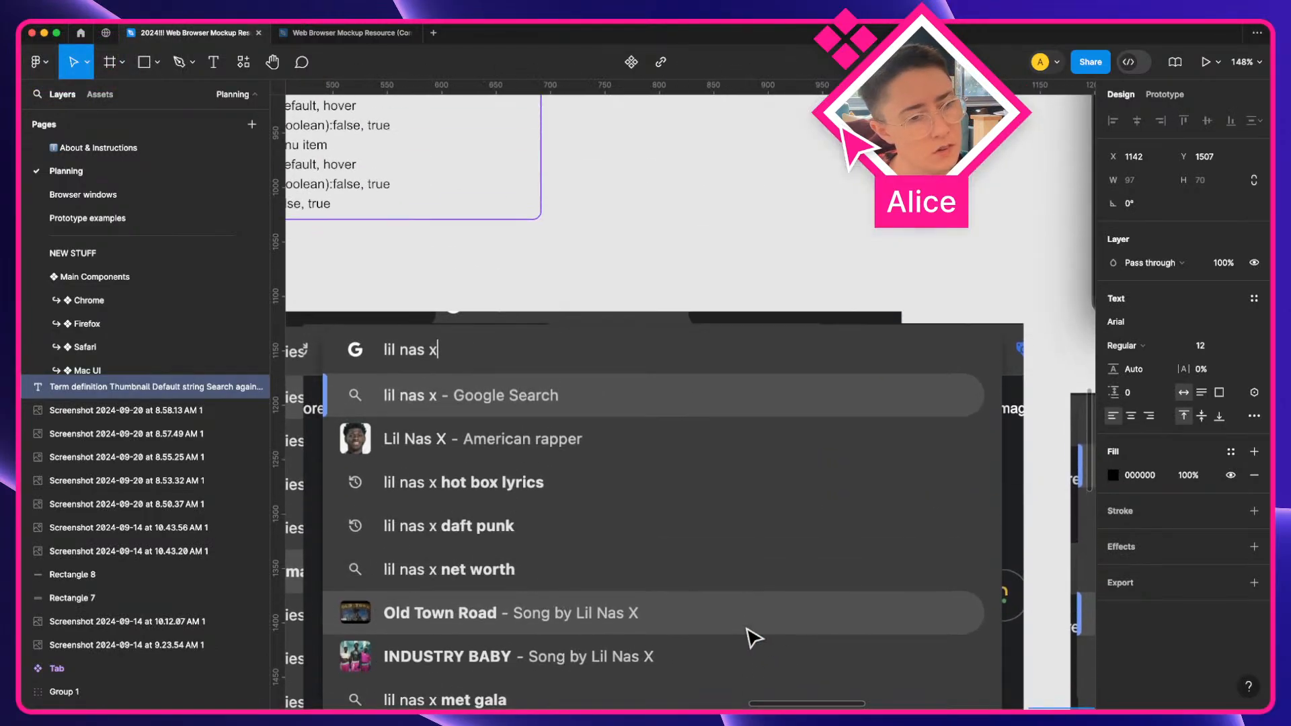
scroll(755, 638, "left", 6)
scroll(754, 638, "up", 2)
left_click(472, 245)
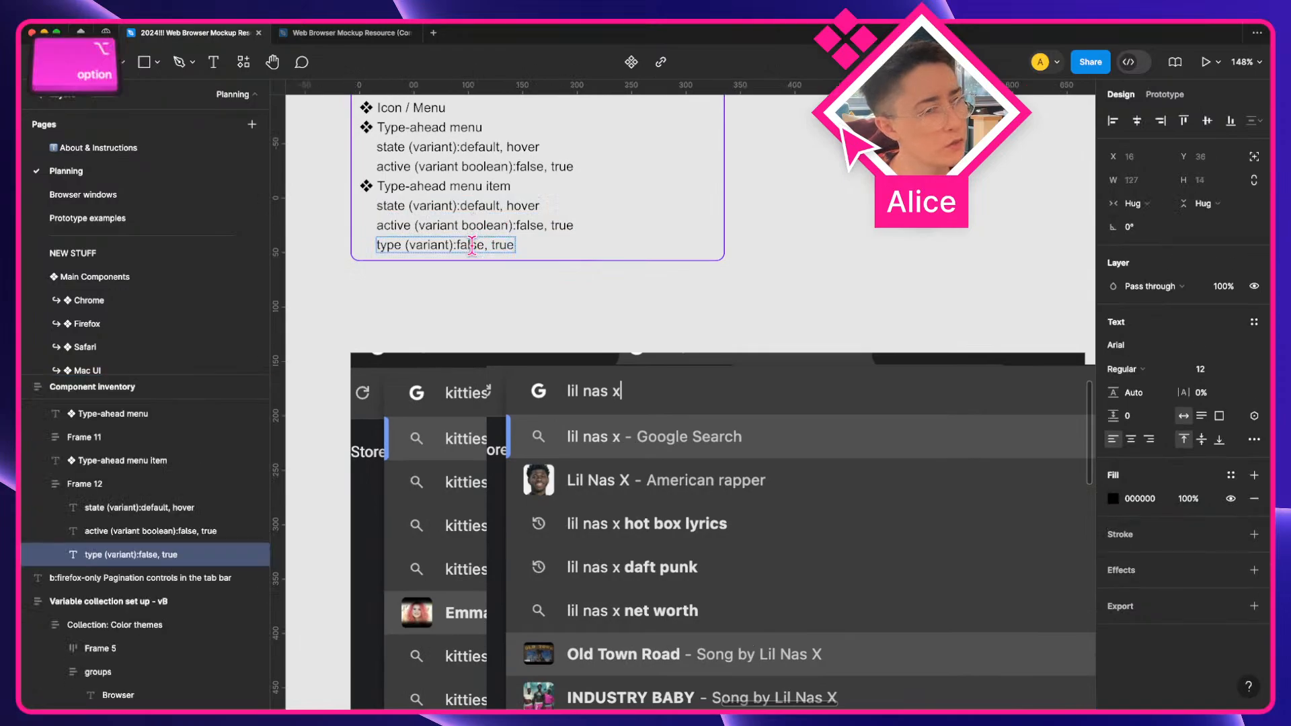
key("shift+alt+Right")
key("shift+alt+Right")
key("super+v")
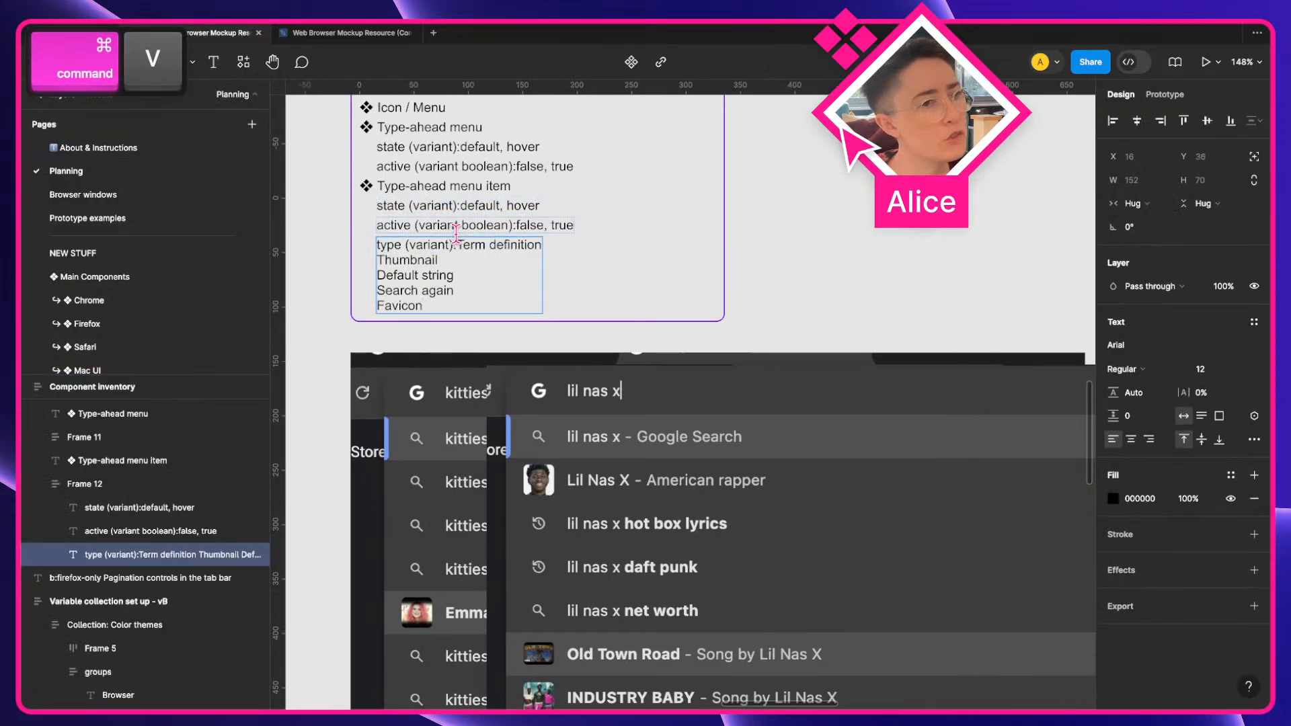
Join Term definition, Thumbnail and Default string into one comma-separated line after type (variant):
left_click(416, 259)
key("alt+Left")
key("BackSpace")
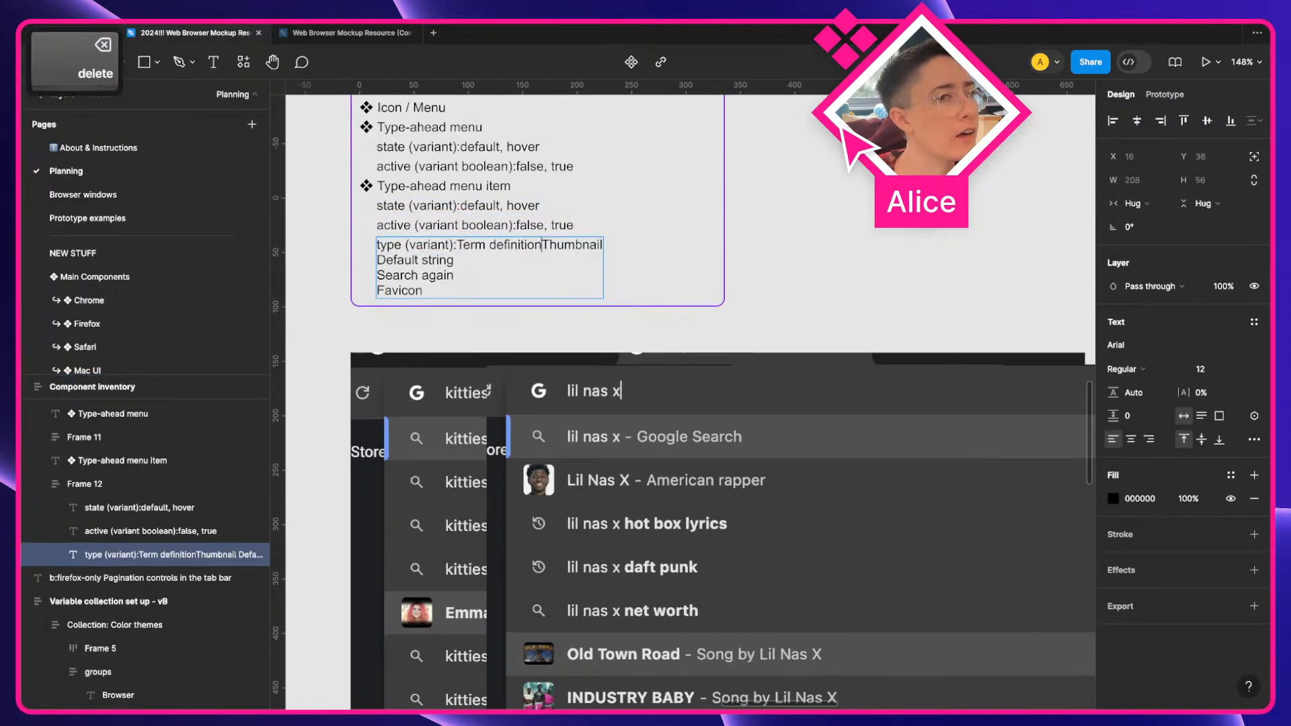
type(",")
key("alt+Right")
key("alt+Right")
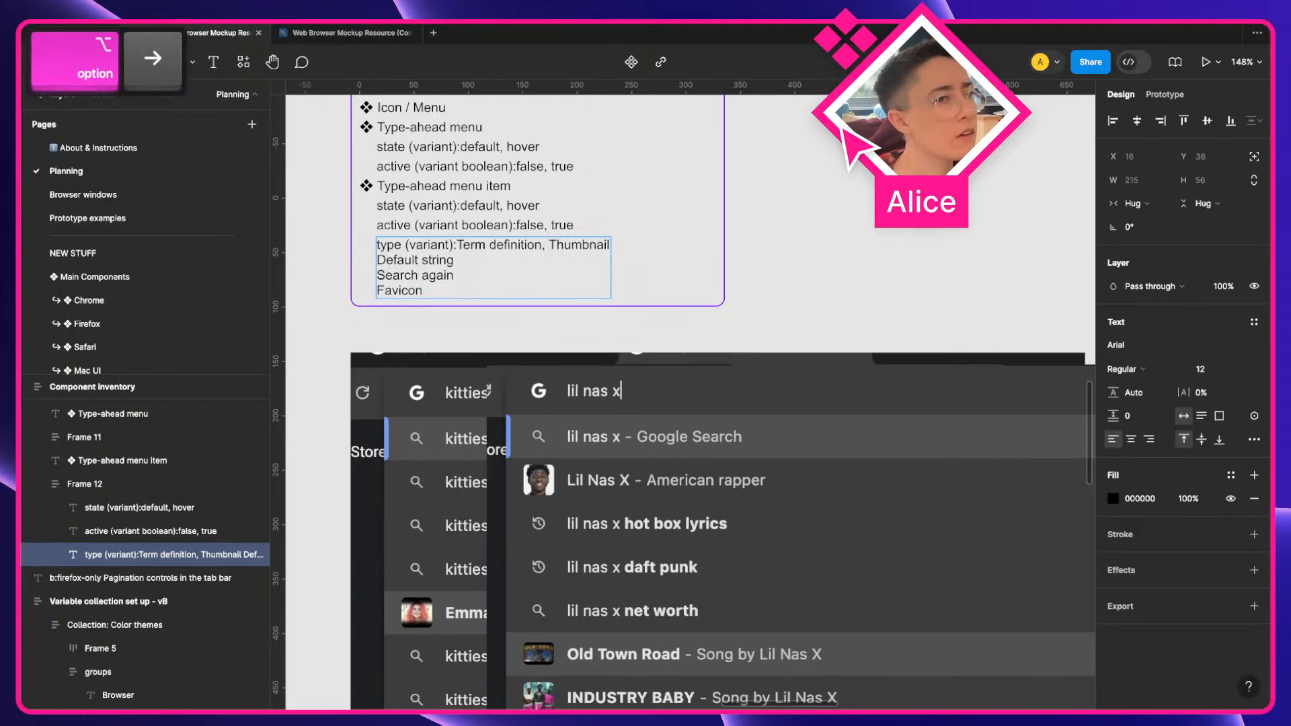
key("BackSpace")
type(", Default string")
key("Down")
key("alt+Left")
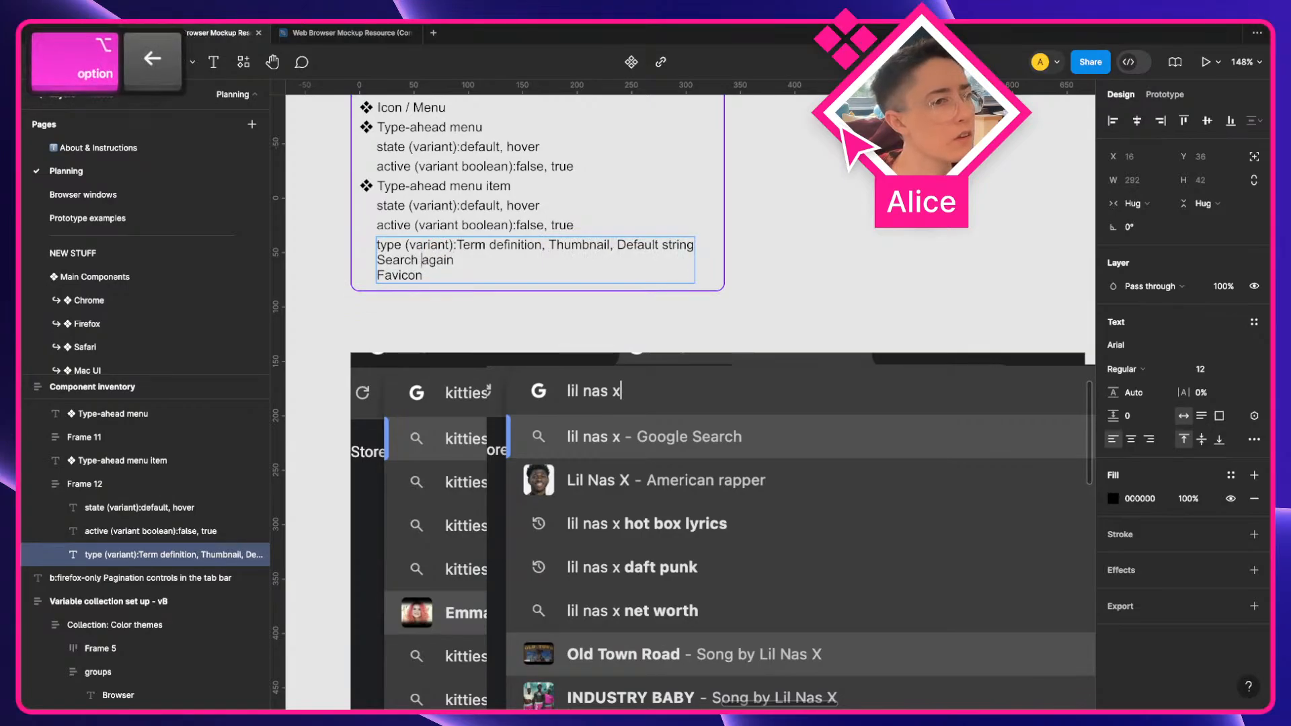
key("alt+Left")
Append Search again and Favicon to the same comma-separated line and finish editing the text
type(",")
key("Left")
key("Left")
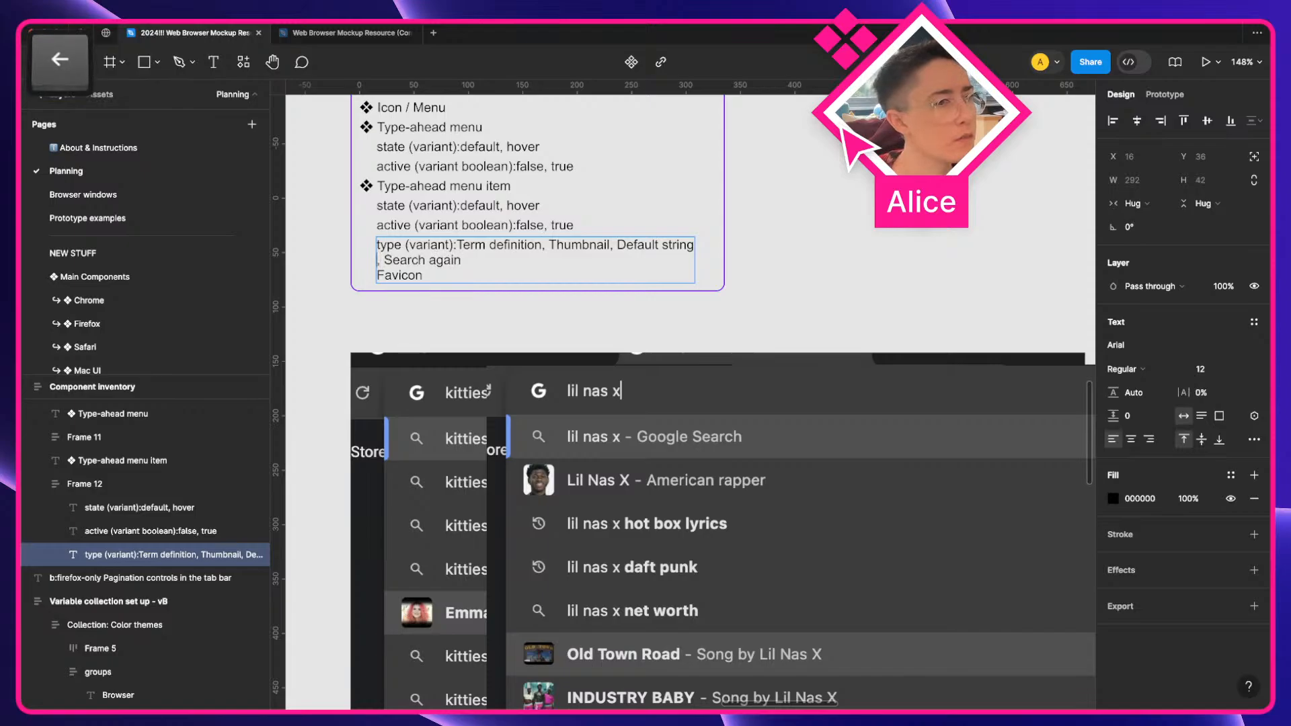
key("BackSpace")
key("Down")
key("alt+Left")
key("alt+Left")
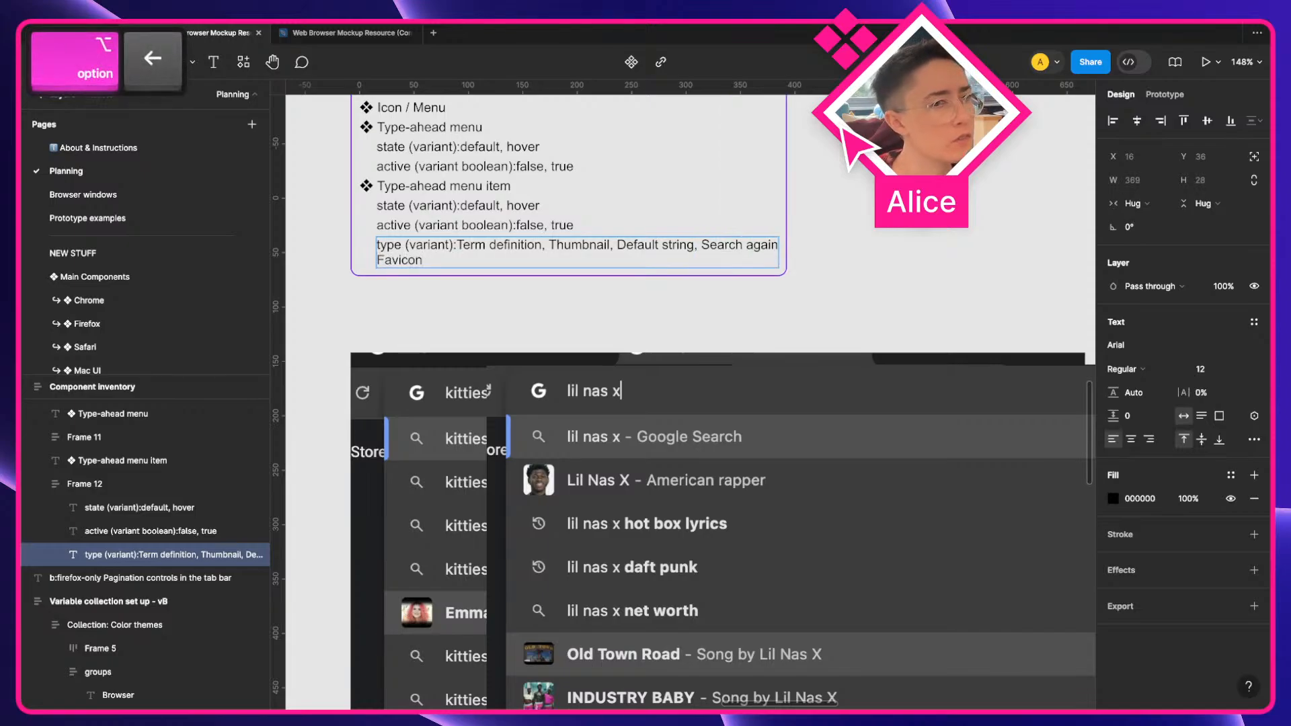
key("Right")
key("Right")
key("alt+Left")
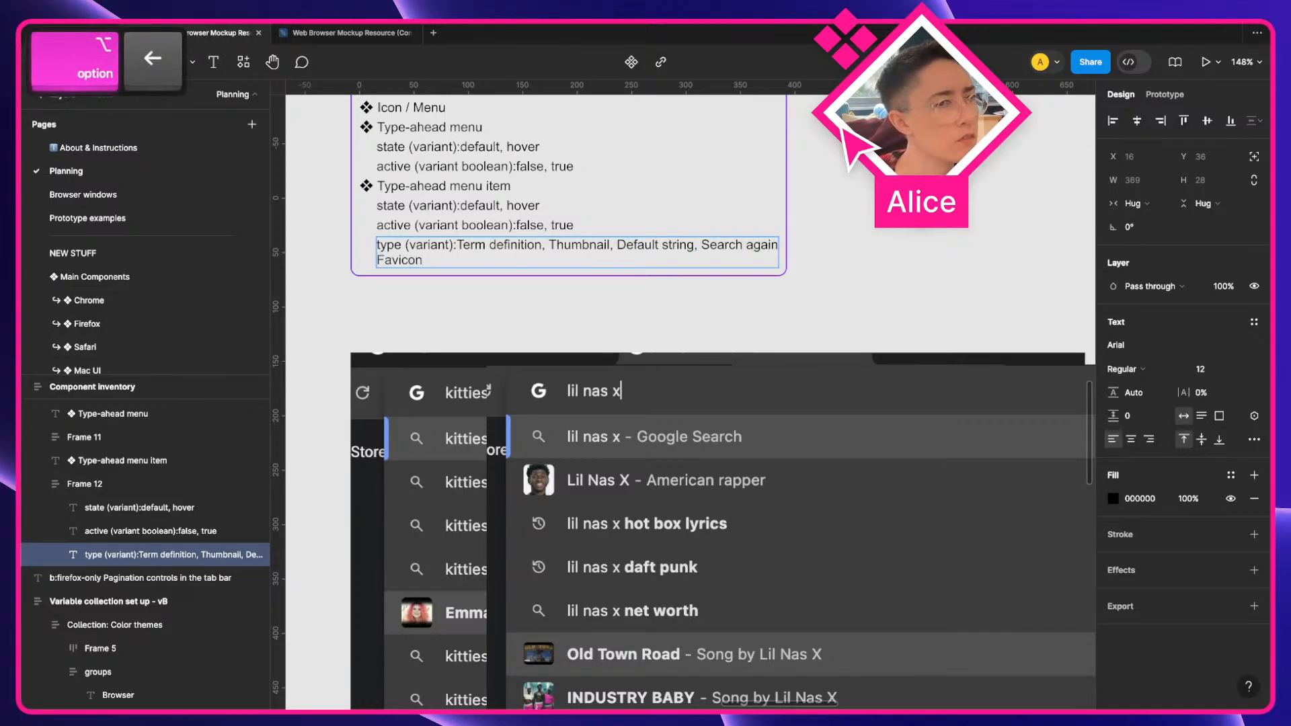
left_click(423, 260)
key("alt+Left")
key("BackSpace")
type(",")
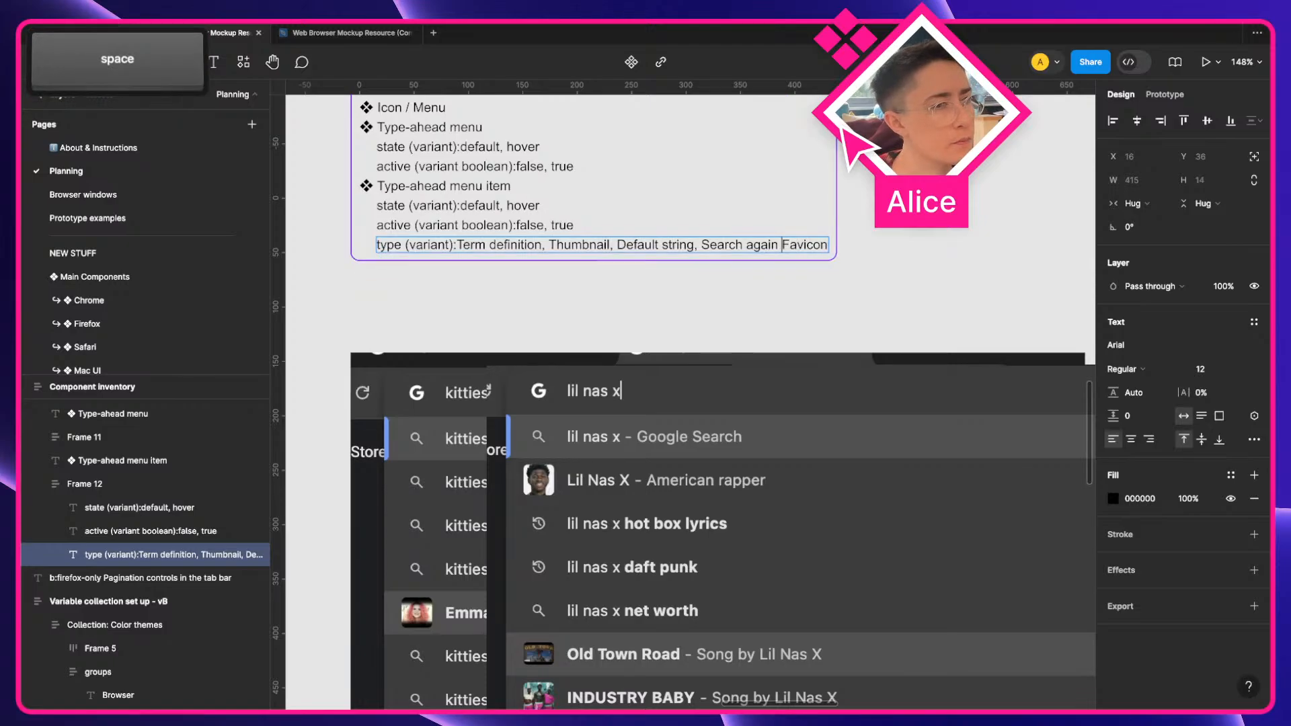
left_click(540, 298)
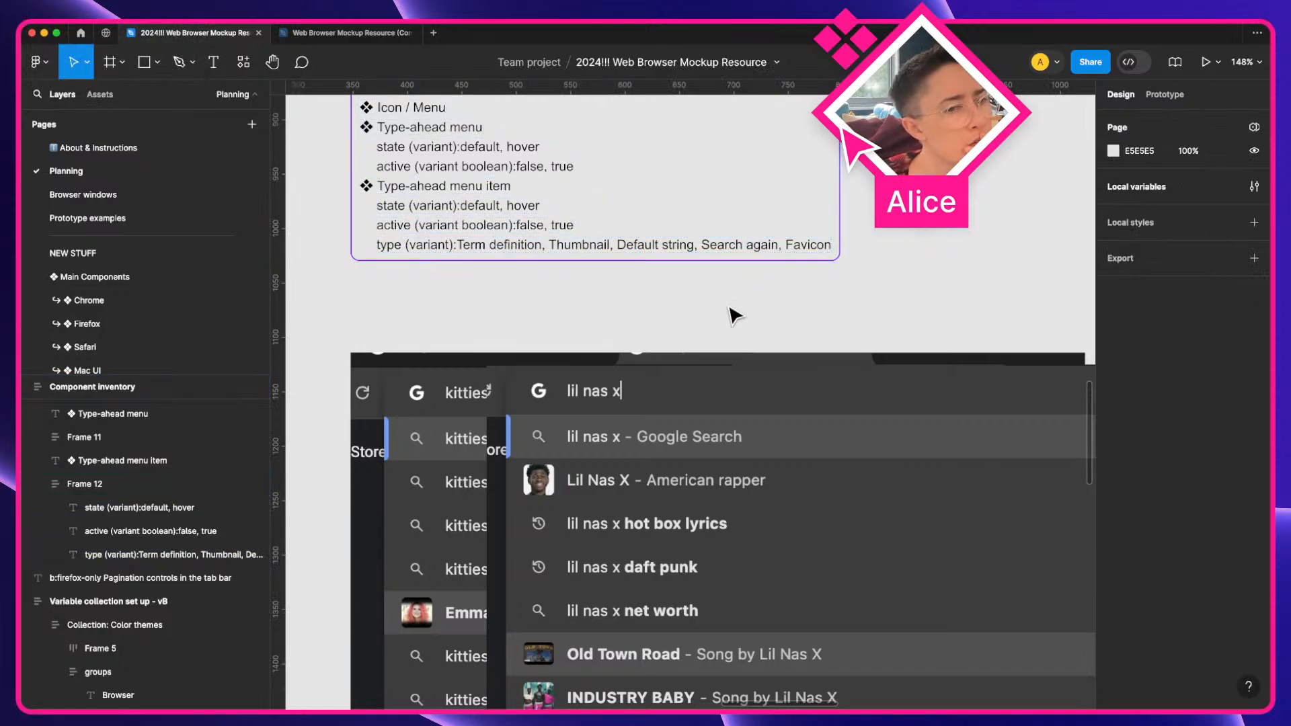
scroll(733, 312, "down", 3)
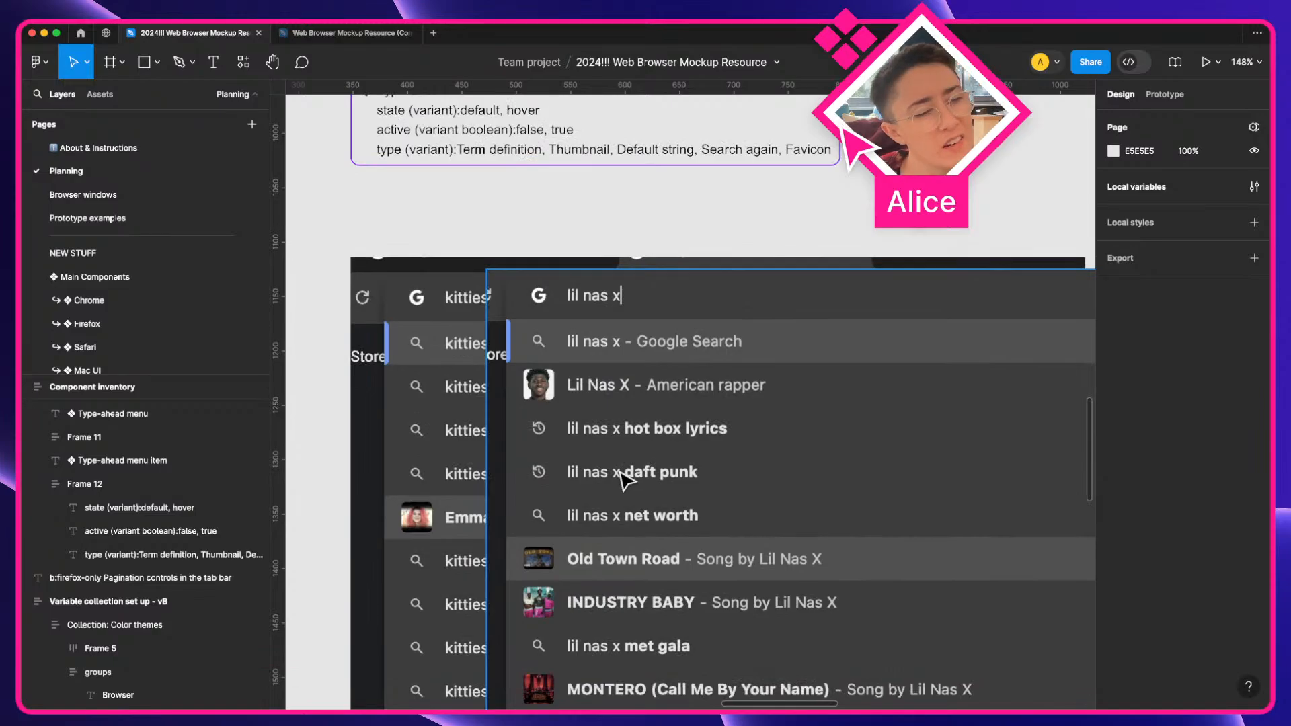
Delete string and Search again from the type values line, leaving Term definition, Thumbnail, Default, Favicon
scroll(622, 478, "down", 5)
scroll(617, 479, "right", 3)
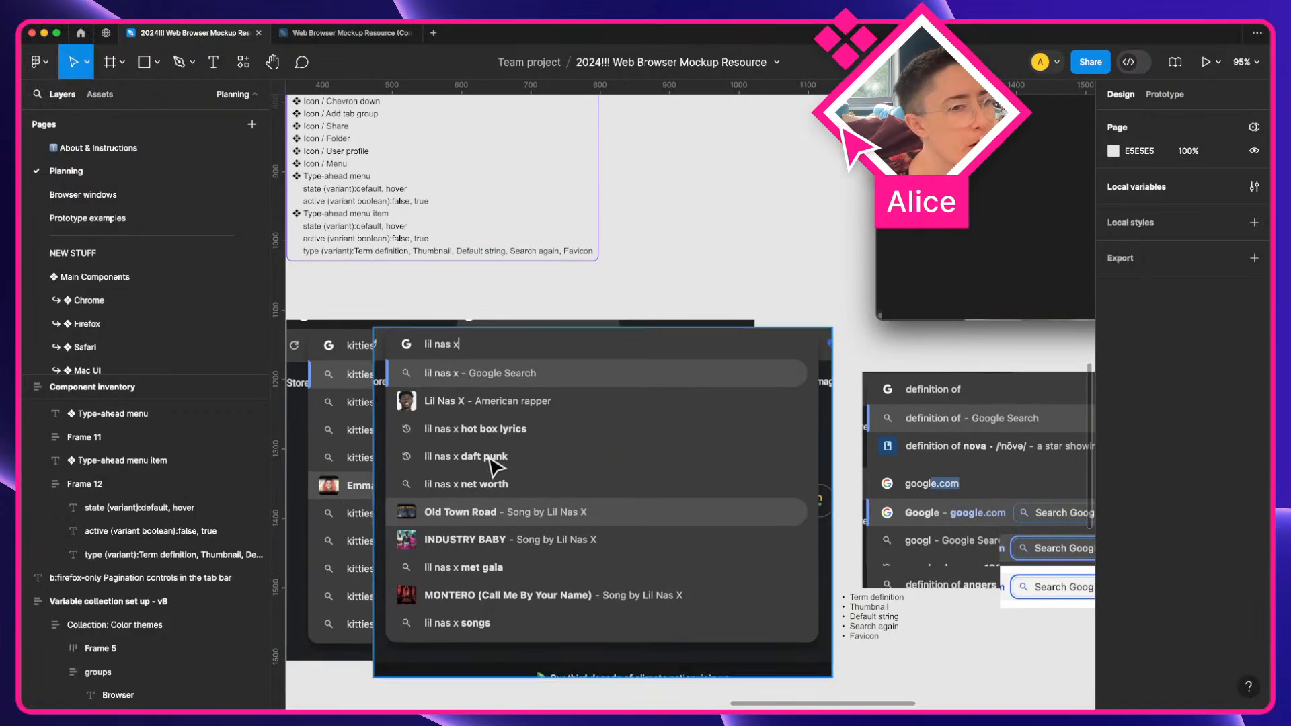
scroll(495, 464, "left", 2)
left_click(553, 249, "super")
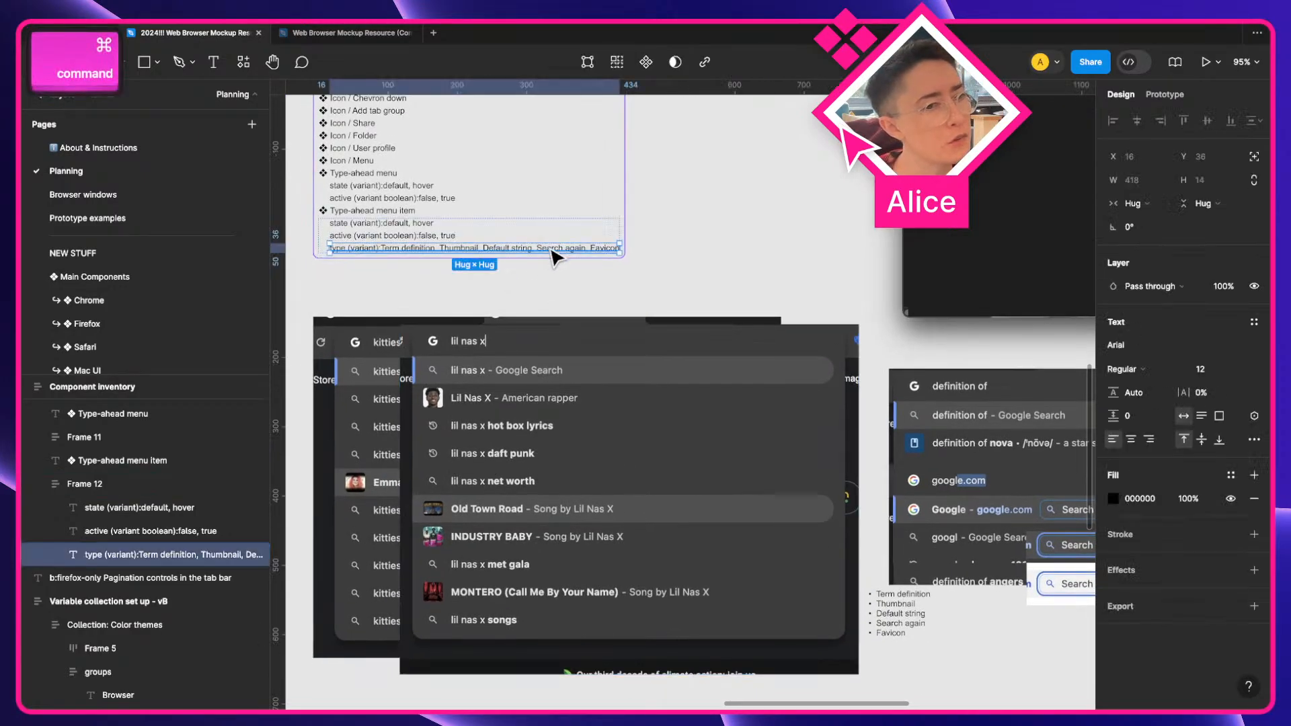
scroll(519, 255, "up", 3)
double_click(518, 253)
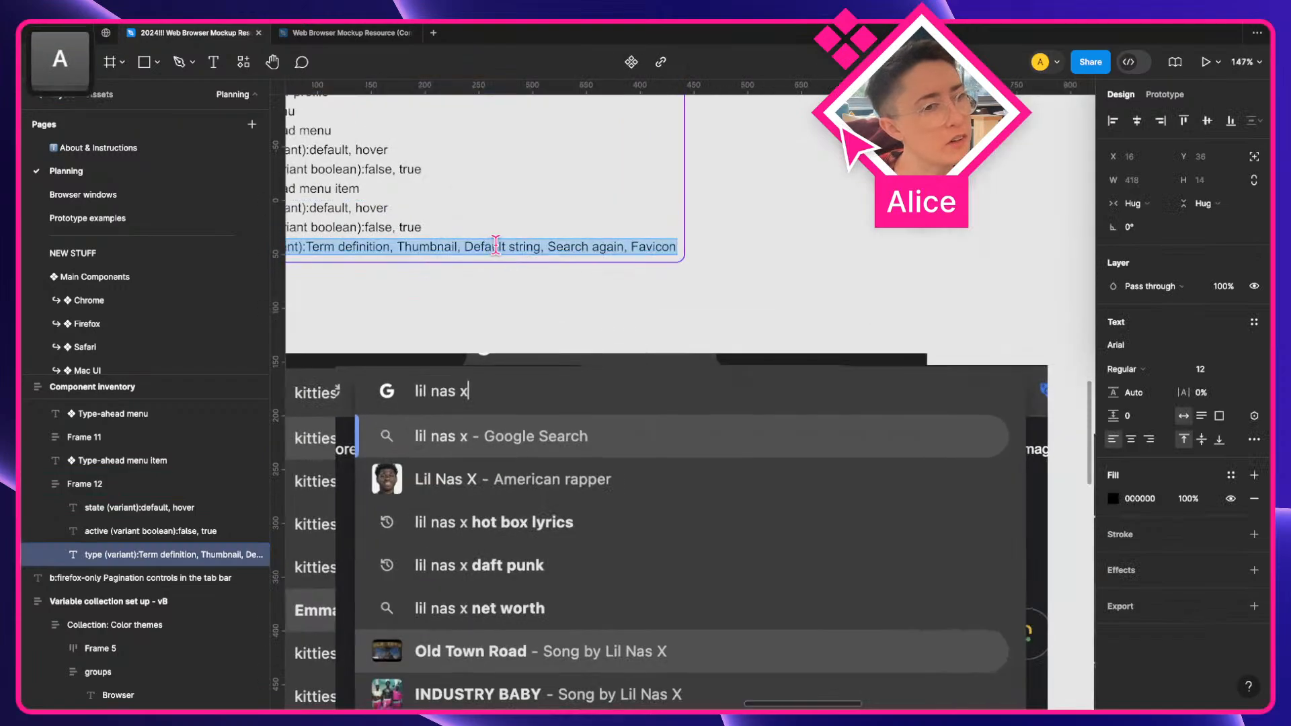
key("alt+Right")
key("shift+alt+Right")
key("shift+alt+Right")
key("shift+alt+Right")
key("shift+Right")
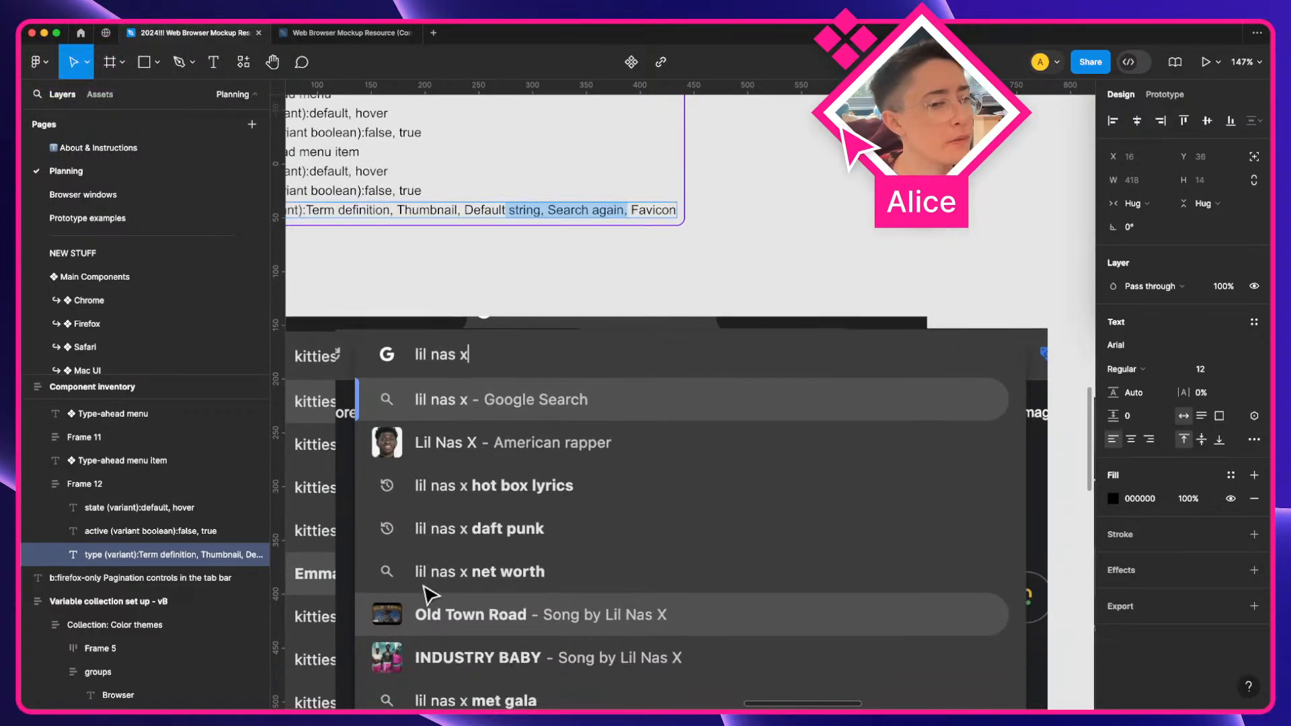
scroll(431, 592, "down", 2)
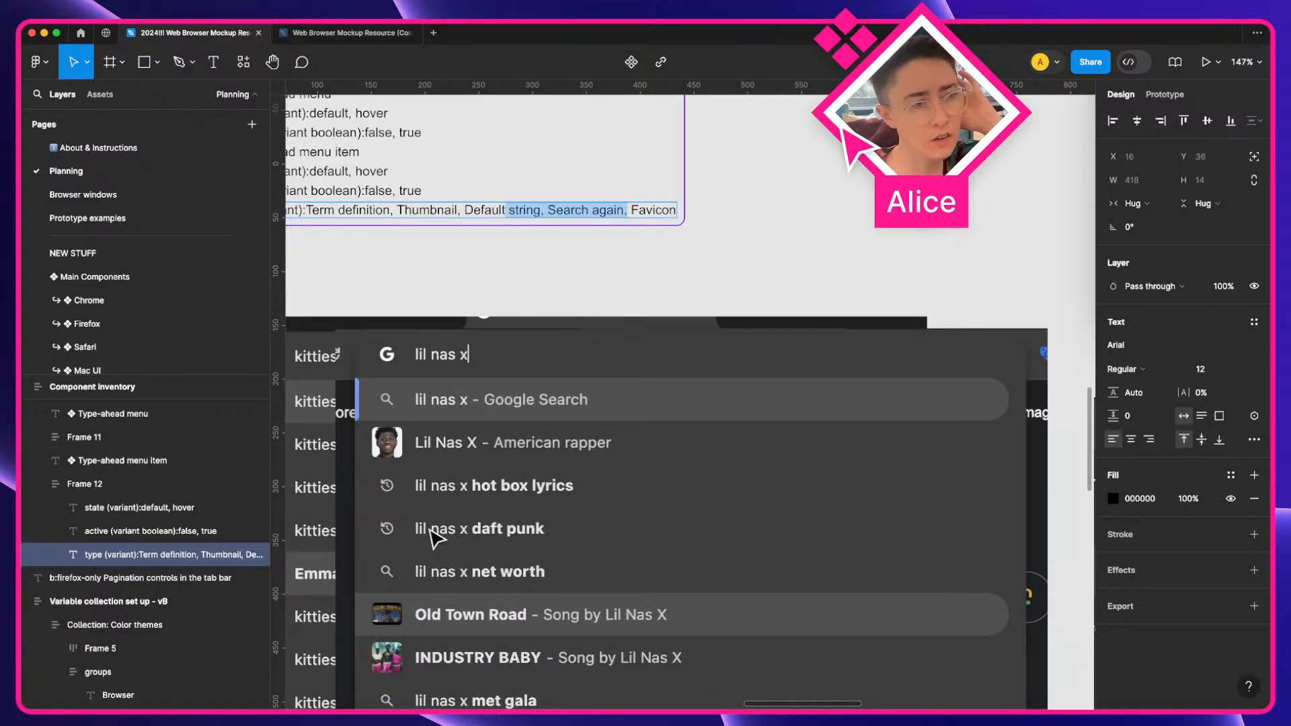
key("BackSpace")
type(",")
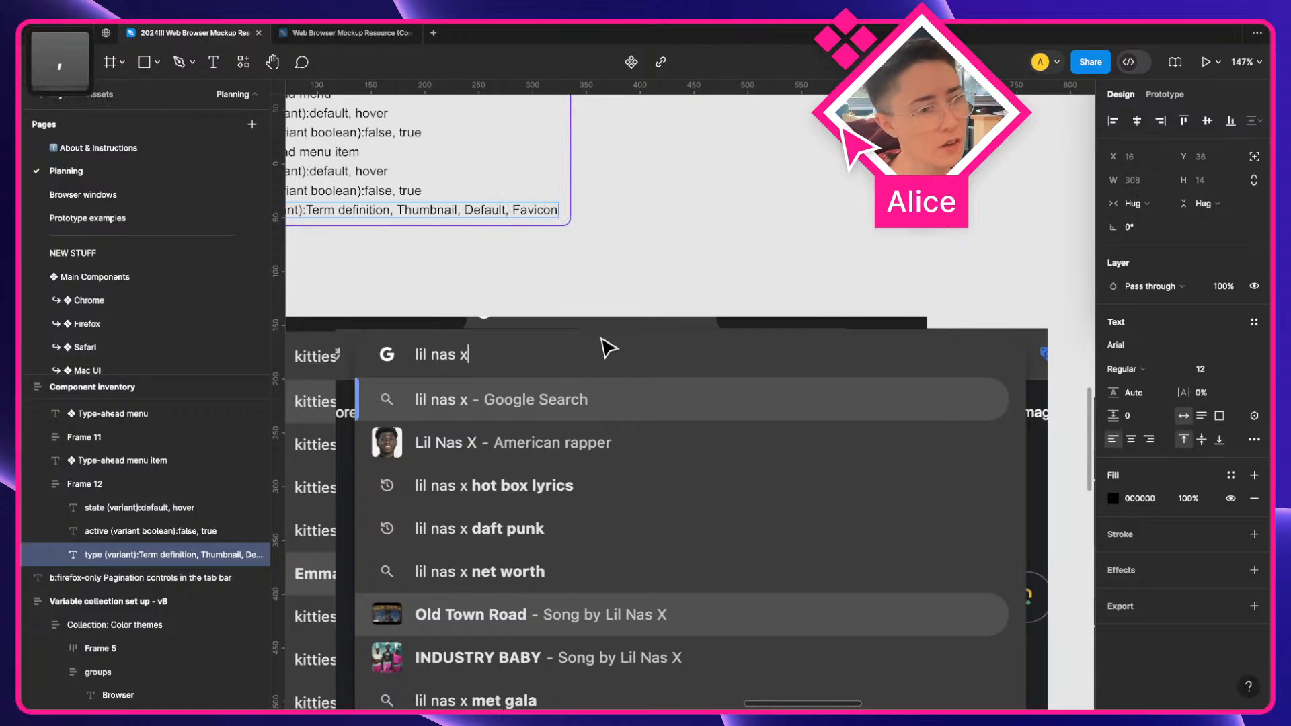
scroll(608, 336, "left", 5)
key("Escape")
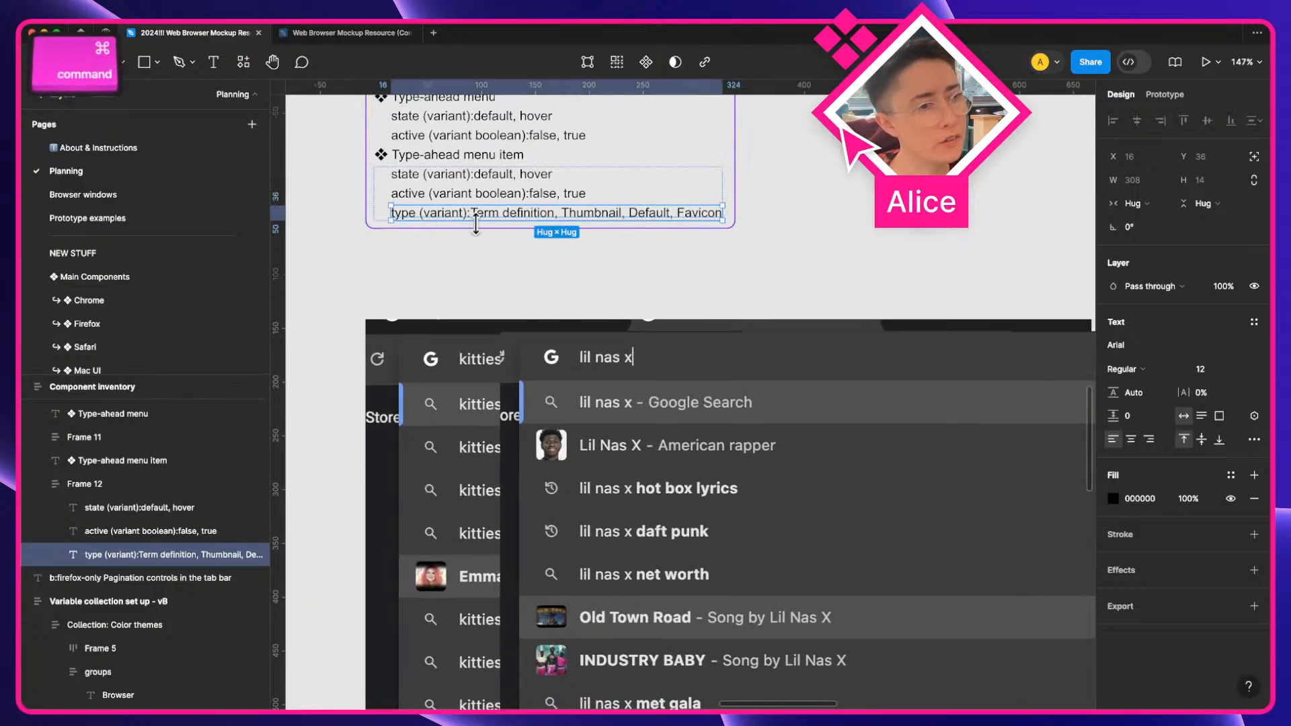
Duplicate the type property line and change the copy's label to type (variant boolean)
key("super+d")
double_click(415, 236)
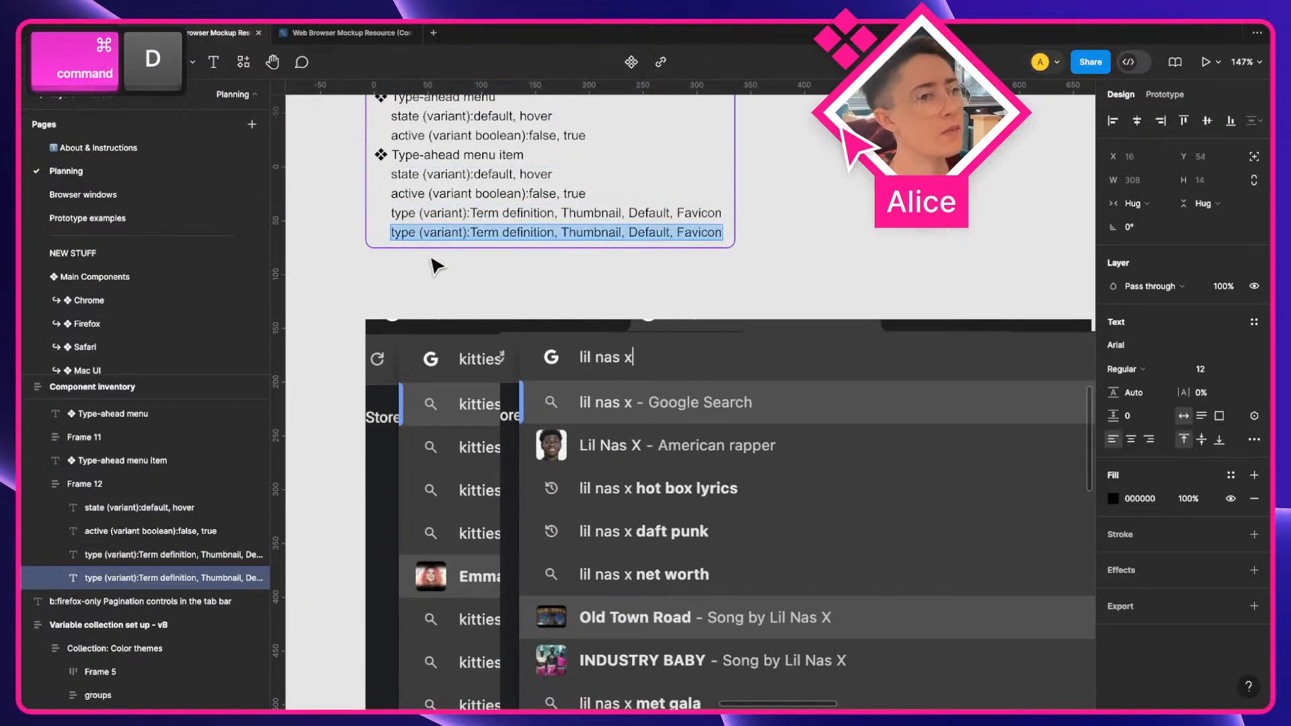
key("Left")
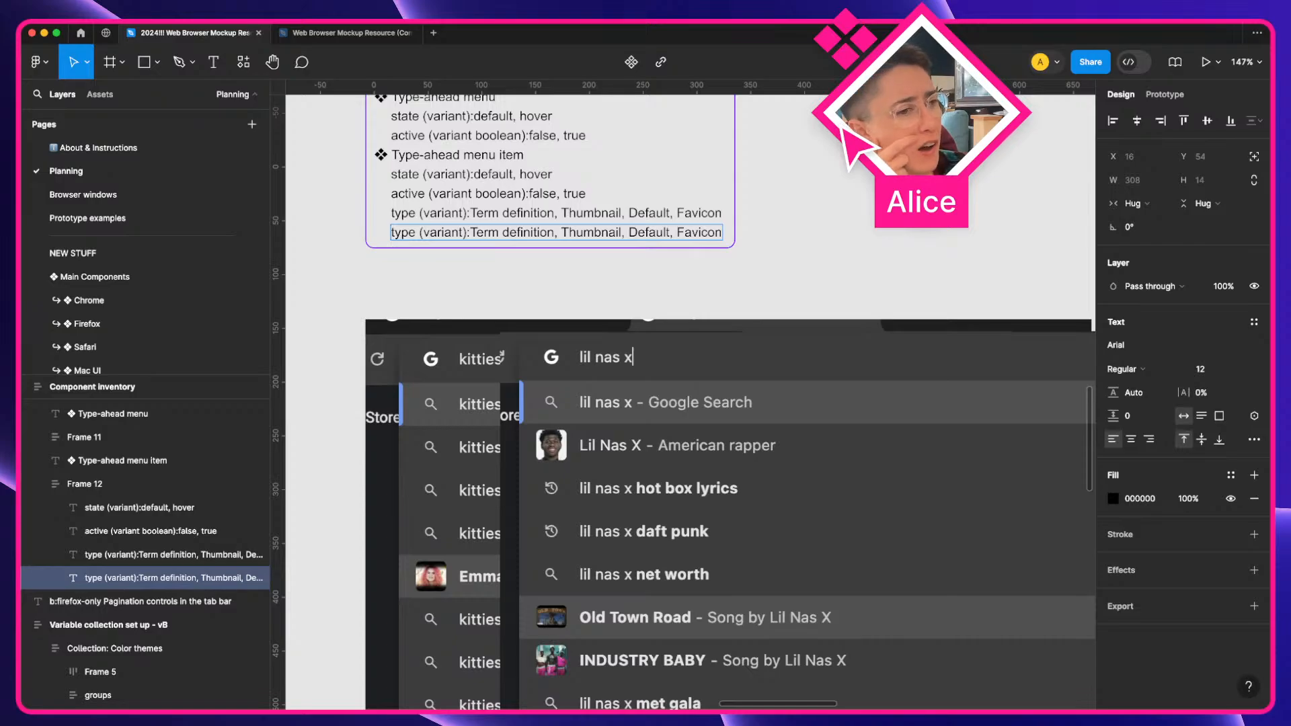
key("shift+alt+Right")
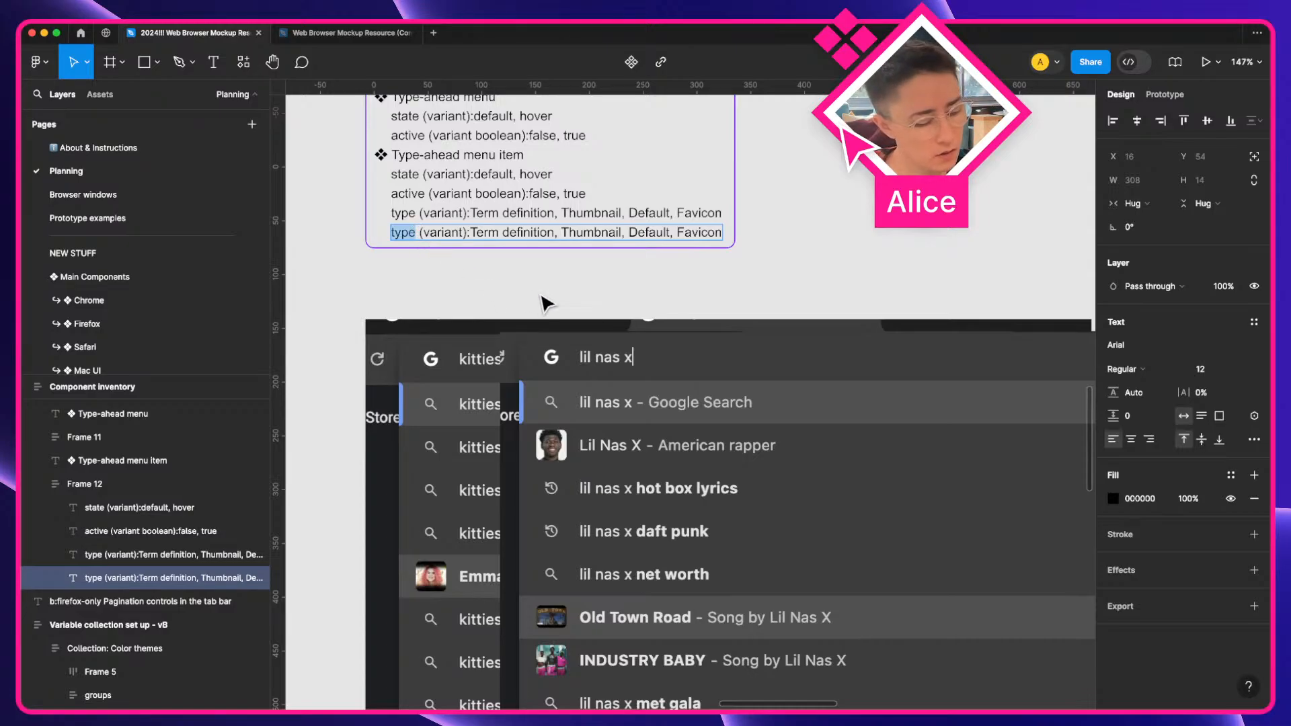
key("Down")
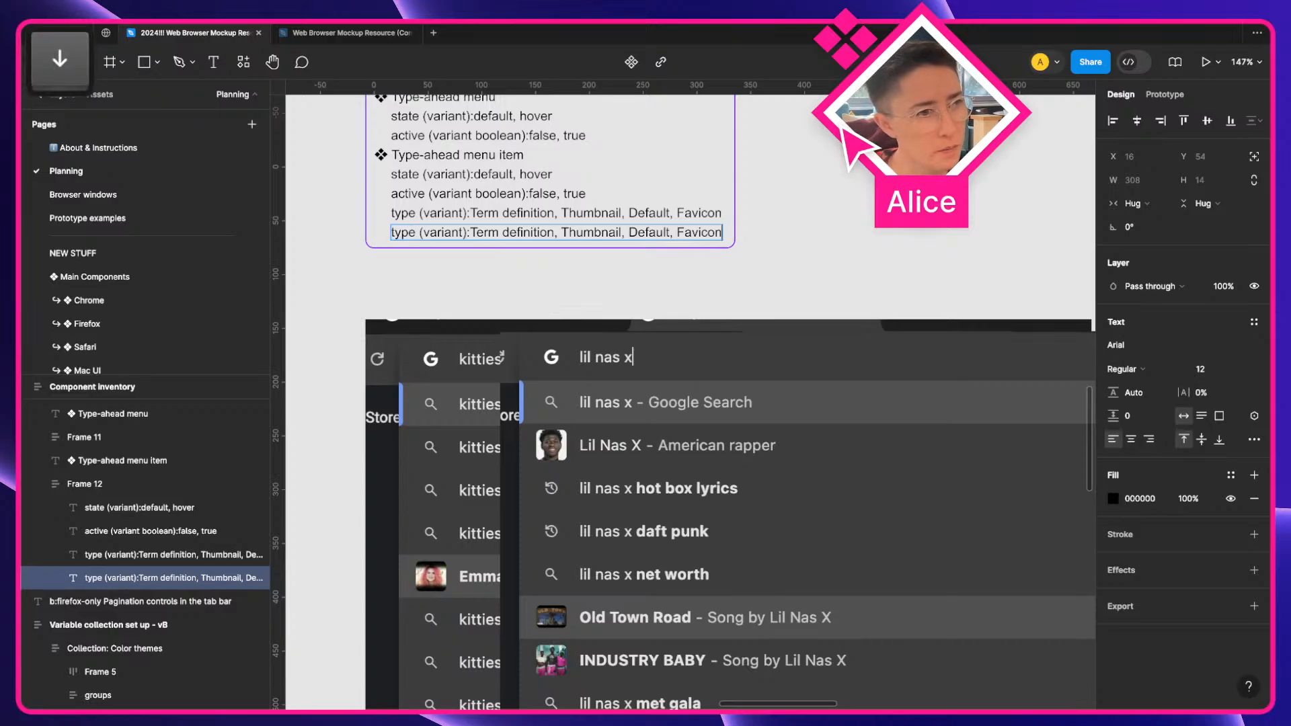
key("Right")
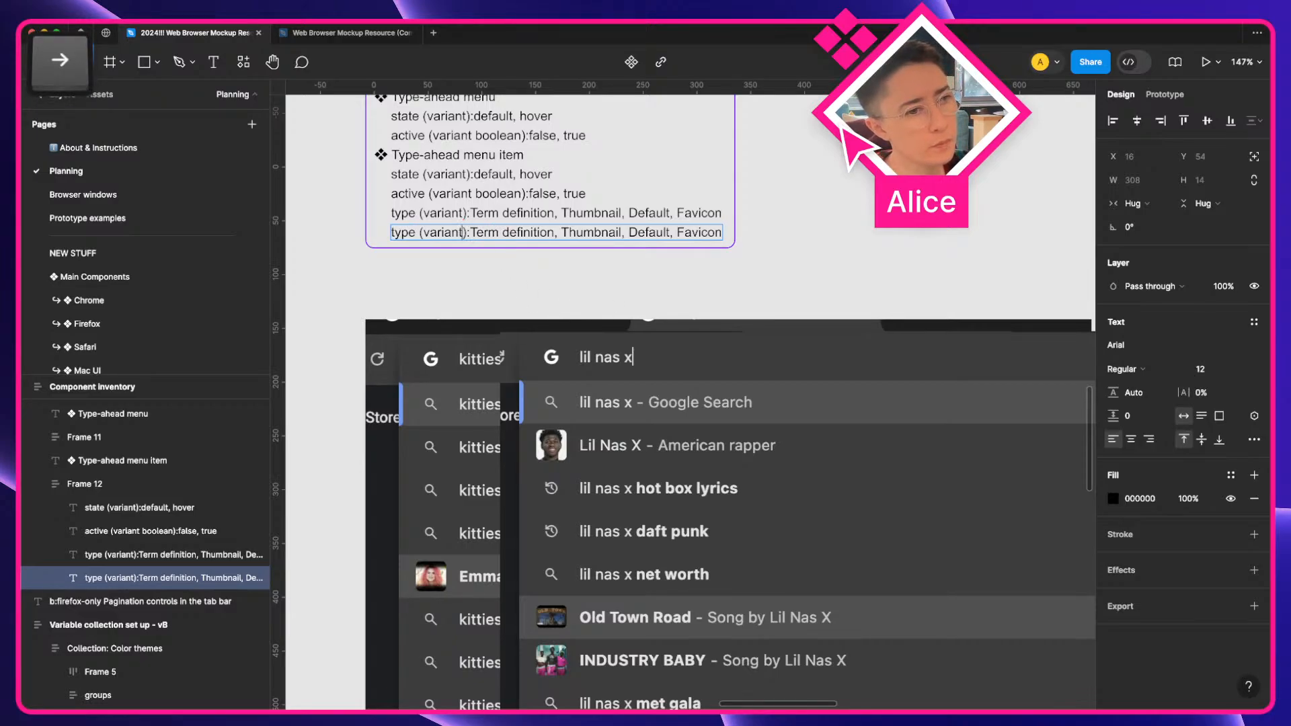
type("boolean")
Rename the duplicated property to search again and set its values to false, true
key("alt+Up")
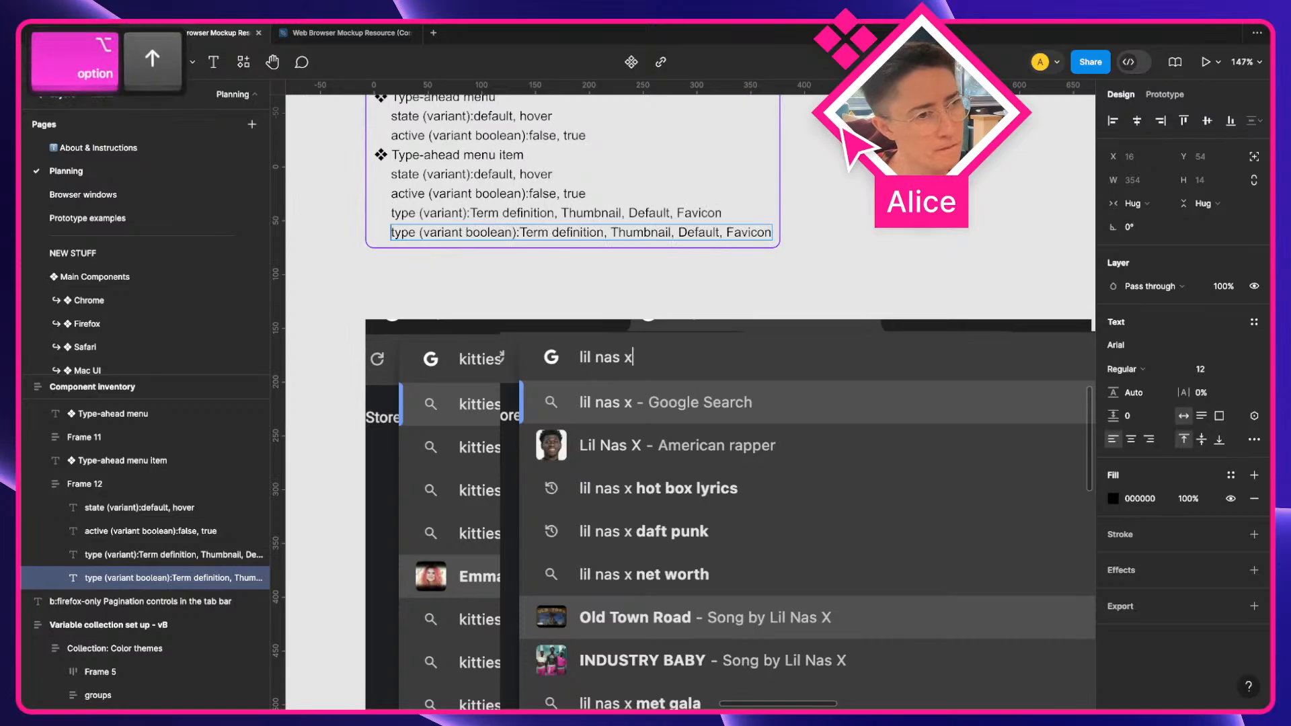
key("shift+alt+Right")
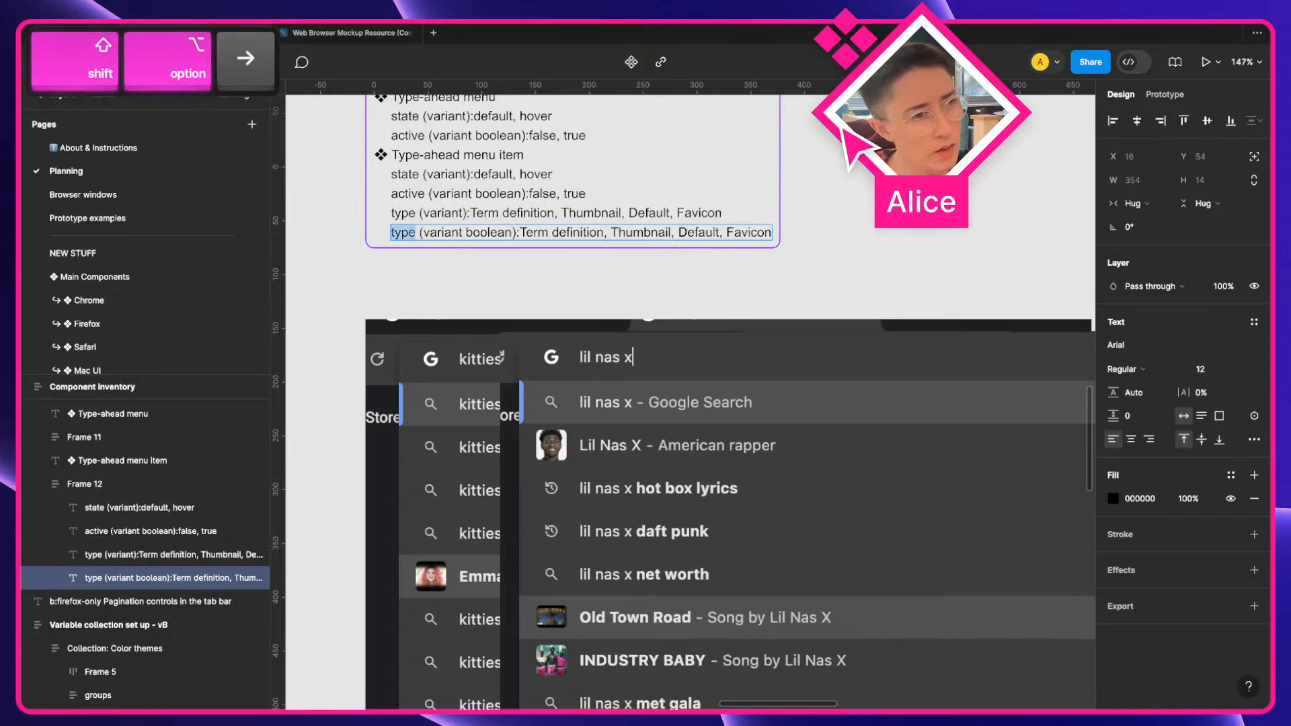
type("search again")
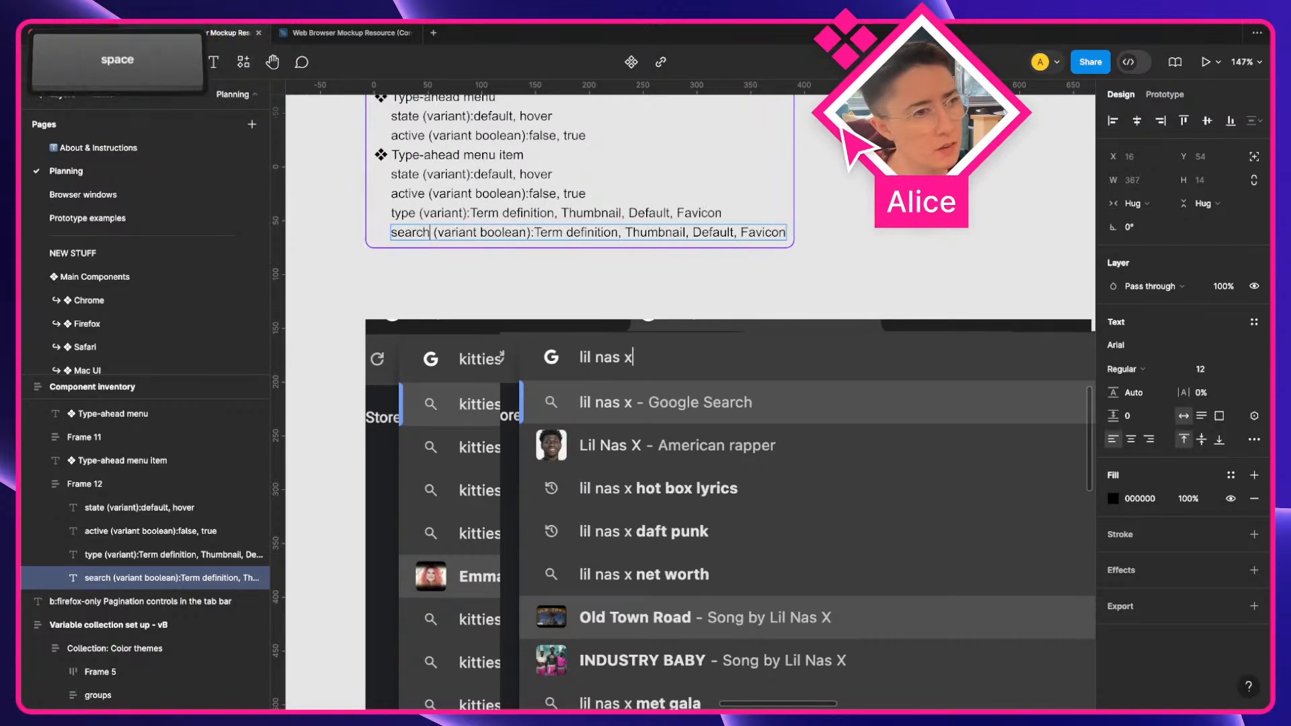
key("alt+Right")
key("alt+Right")
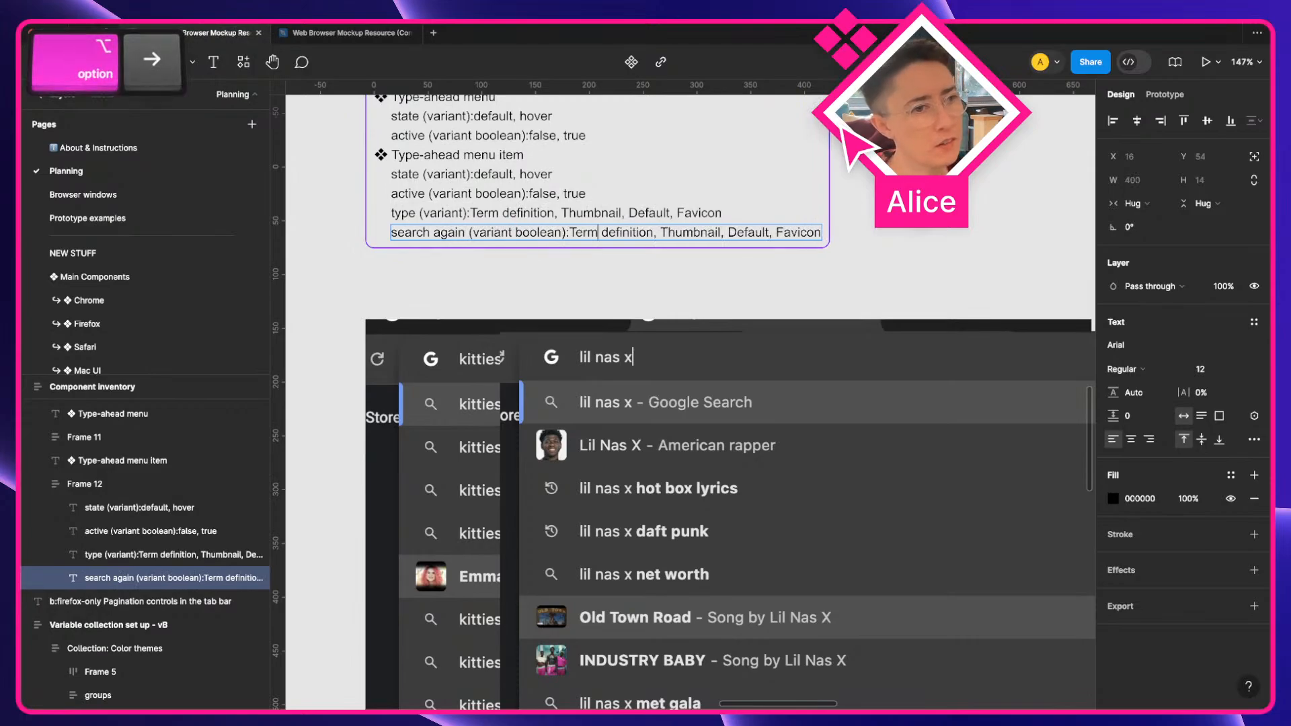
key("alt+Left")
key("shift+alt+Down")
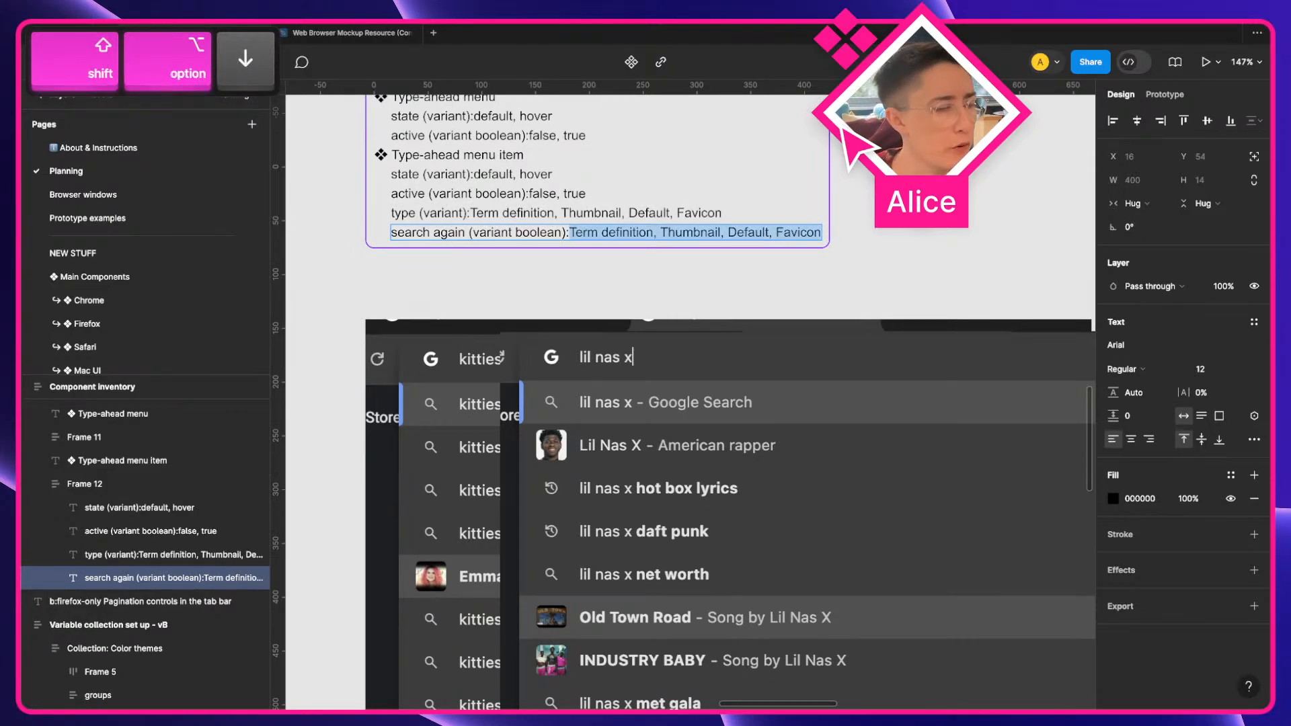
type("false, true")
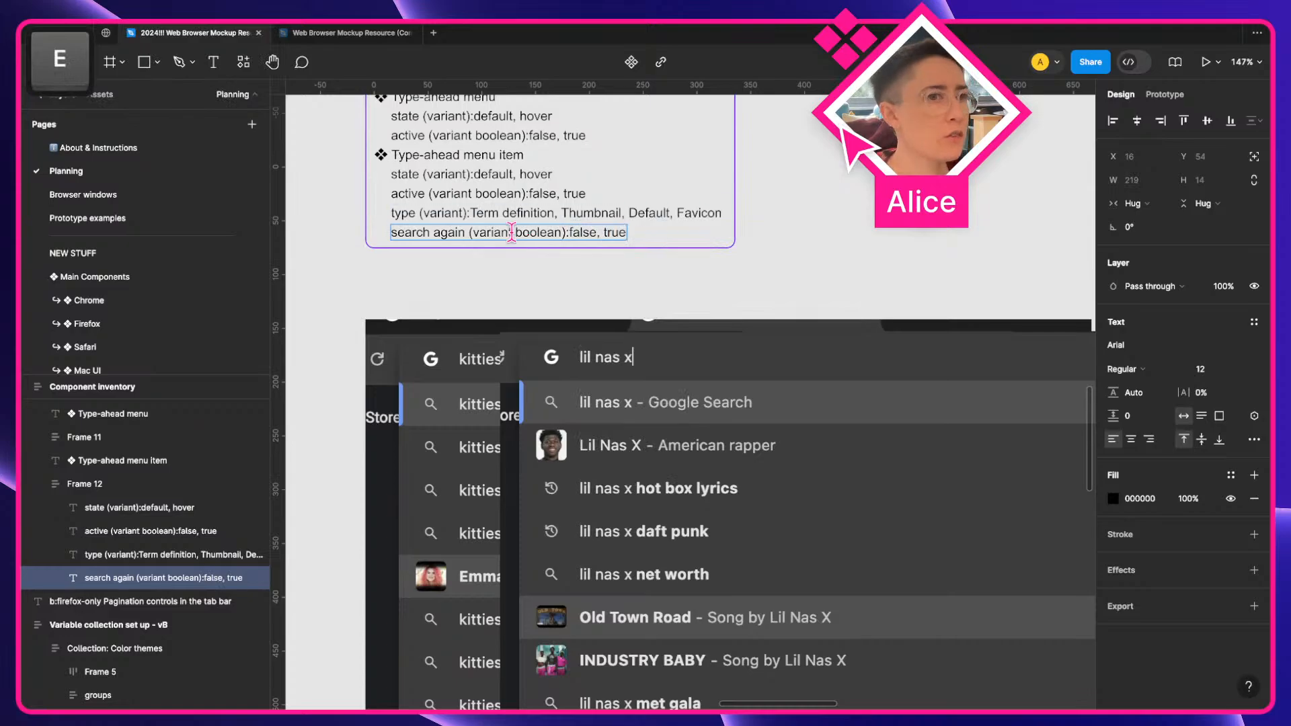
left_click(566, 272)
left_click(566, 272)
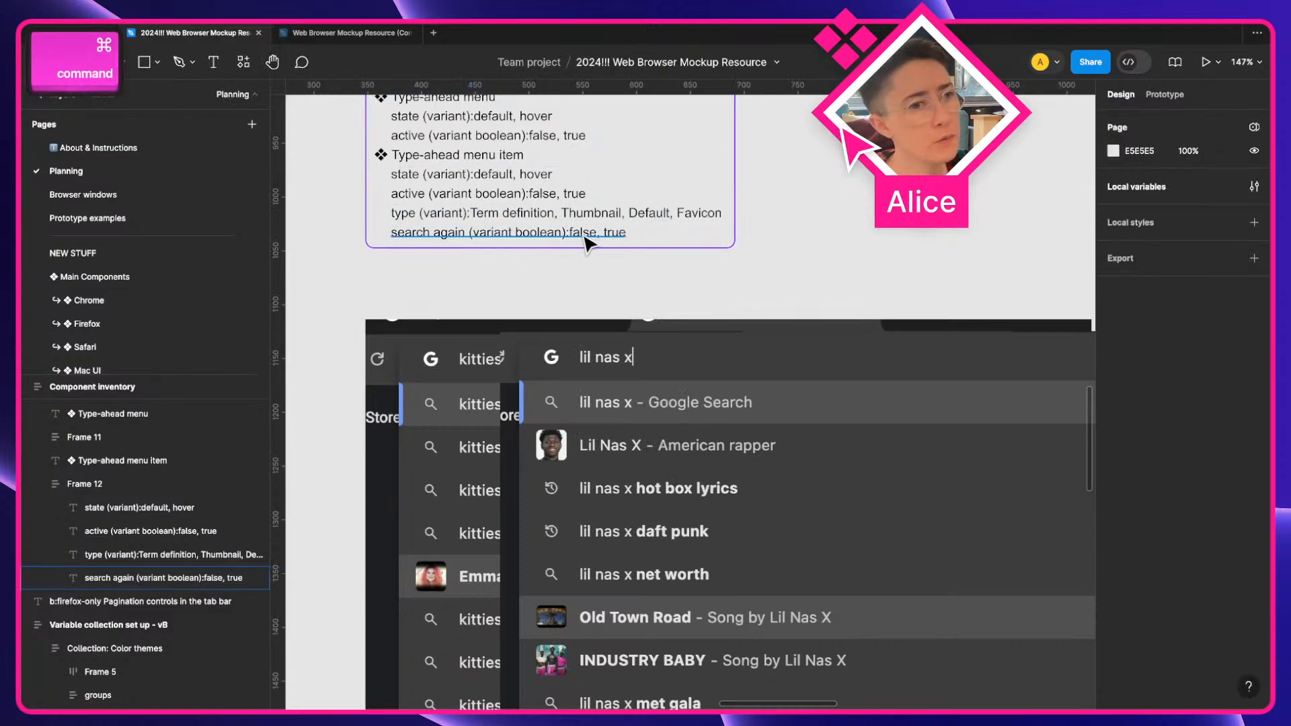
left_click(587, 242, "super")
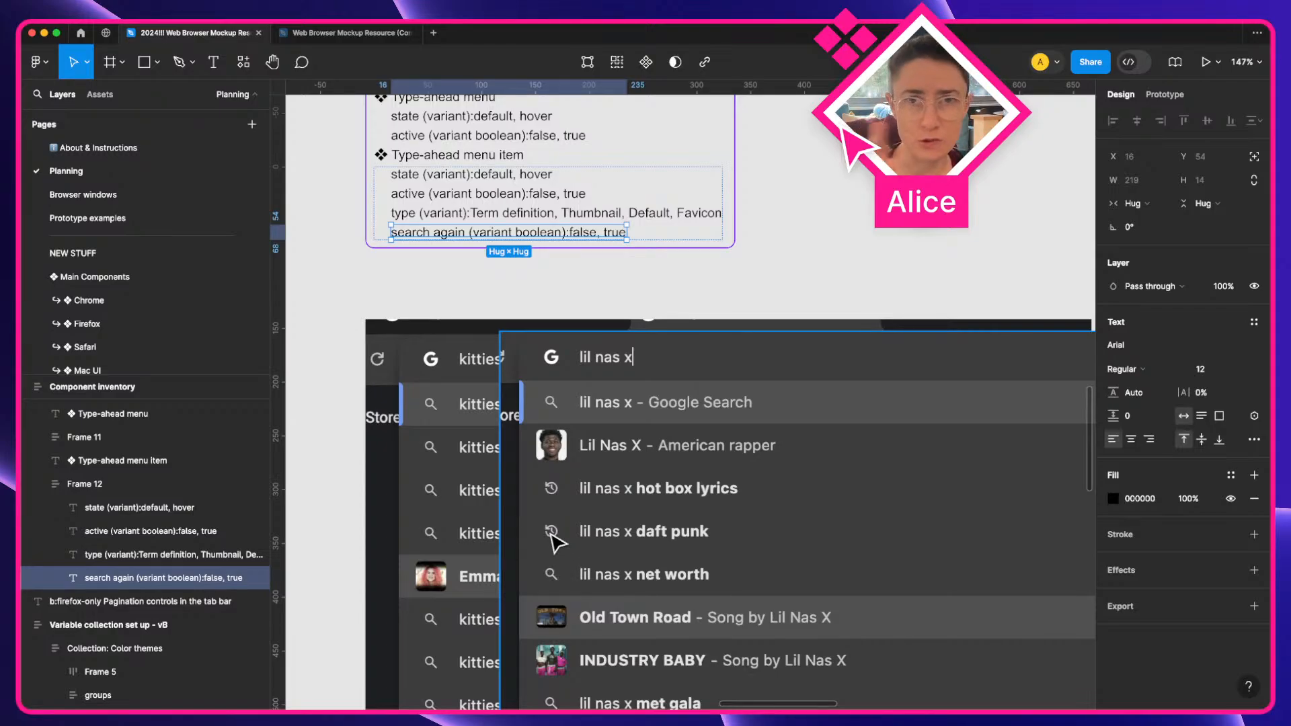
left_click(469, 281)
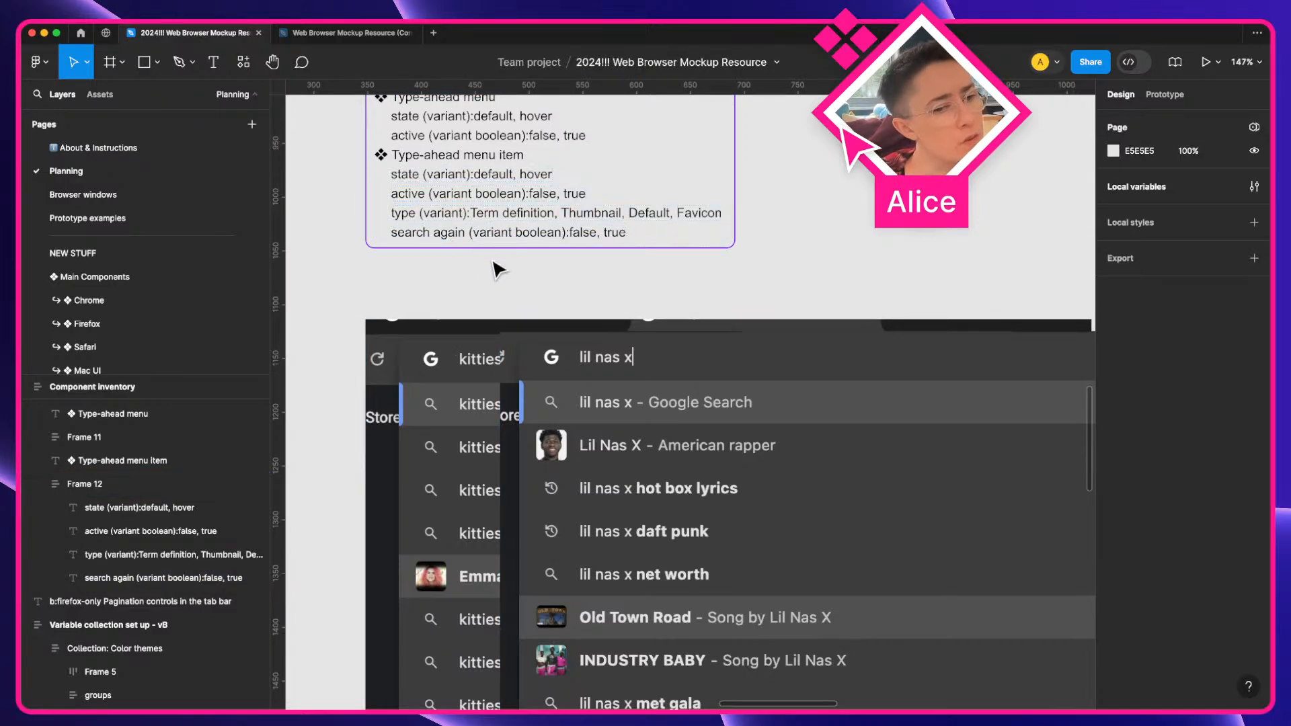
Move Default to the front of the type values list, before Term definition
scroll(496, 268, "down", 3)
scroll(504, 369, "up", 1)
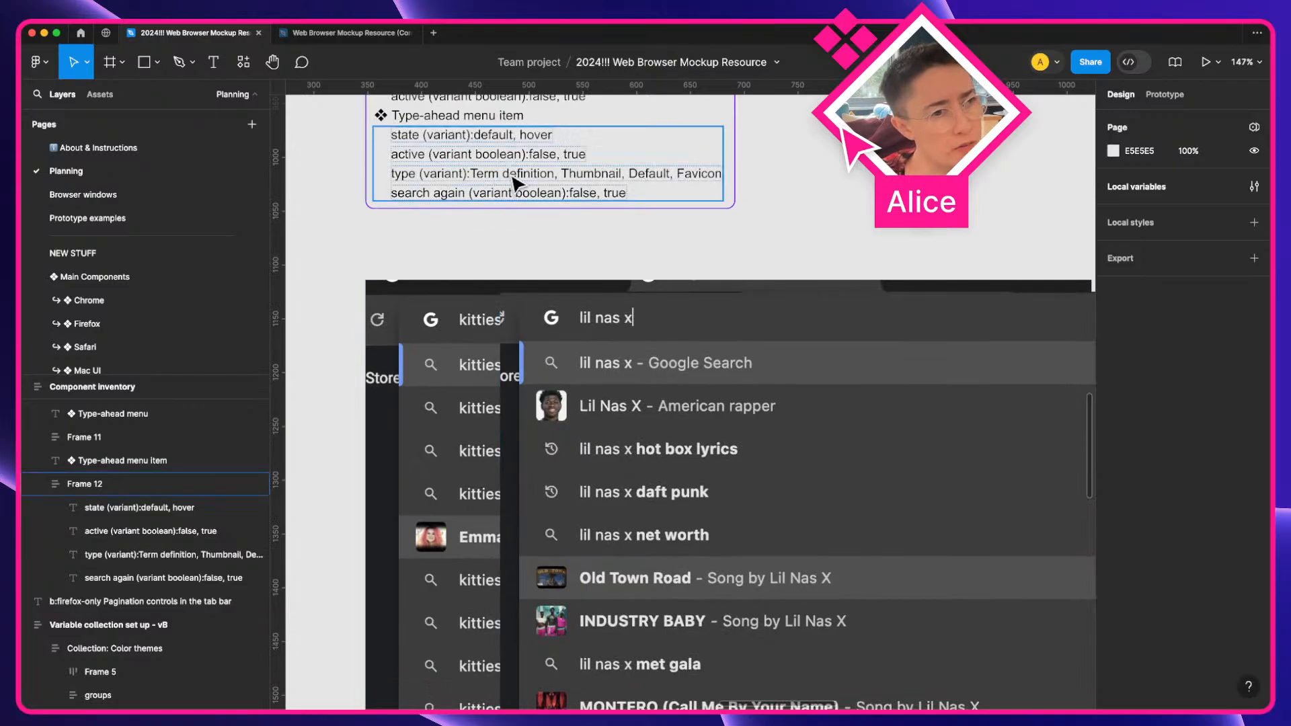
double_click(649, 175)
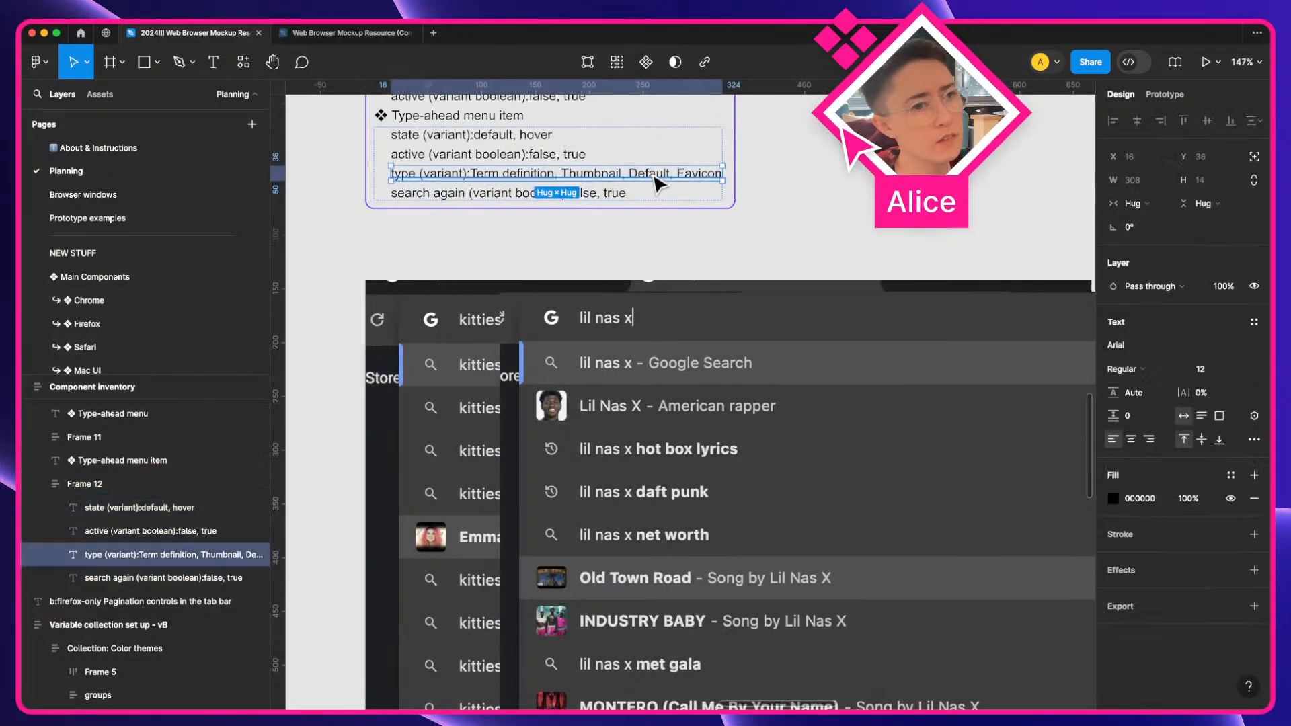
double_click(663, 174)
double_click(647, 172)
key("super+x")
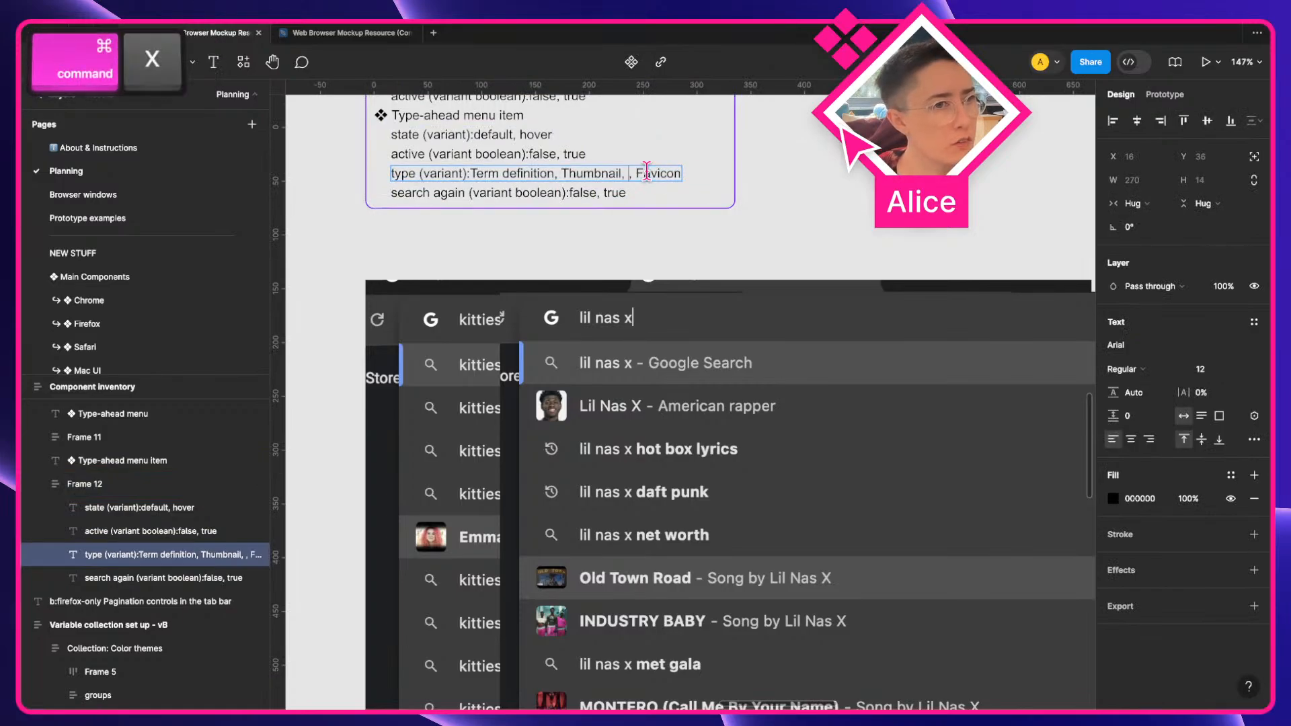
key("BackSpace")
key("BackSpace")
key("alt+Left")
key("alt+Left")
key("alt+Left")
key("super+v")
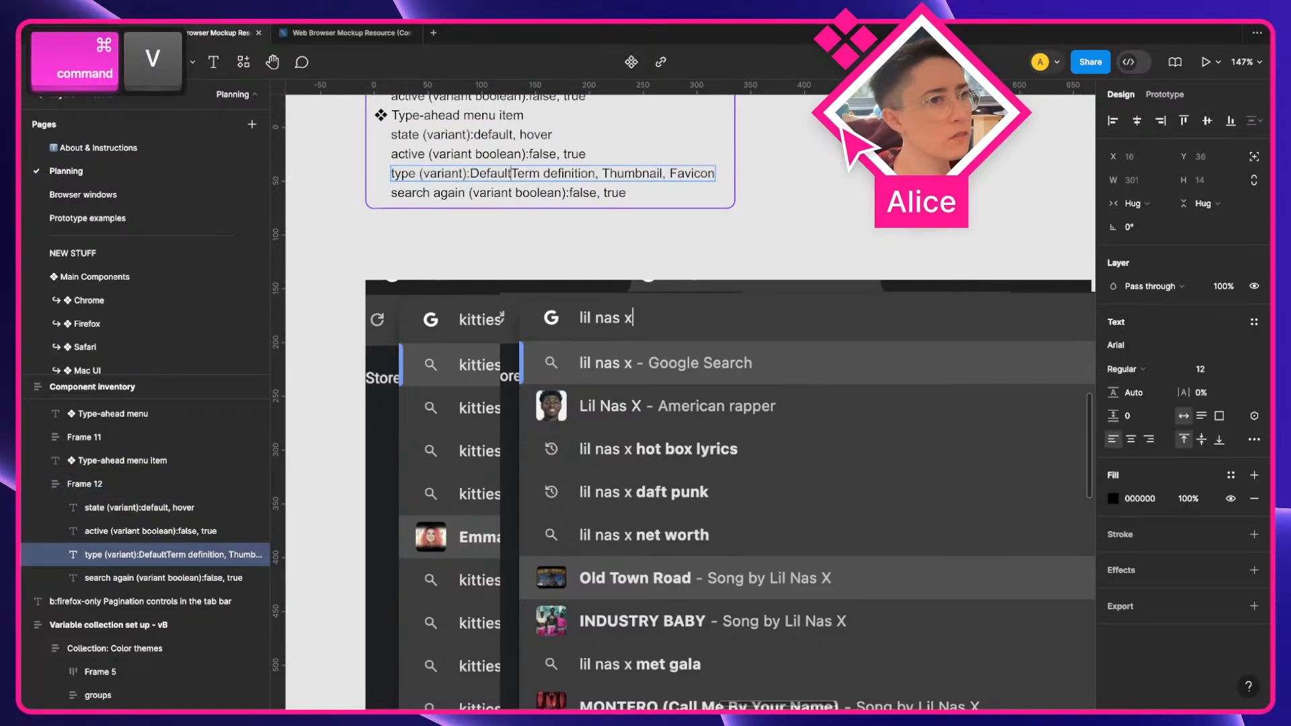
type(",")
left_click(703, 177)
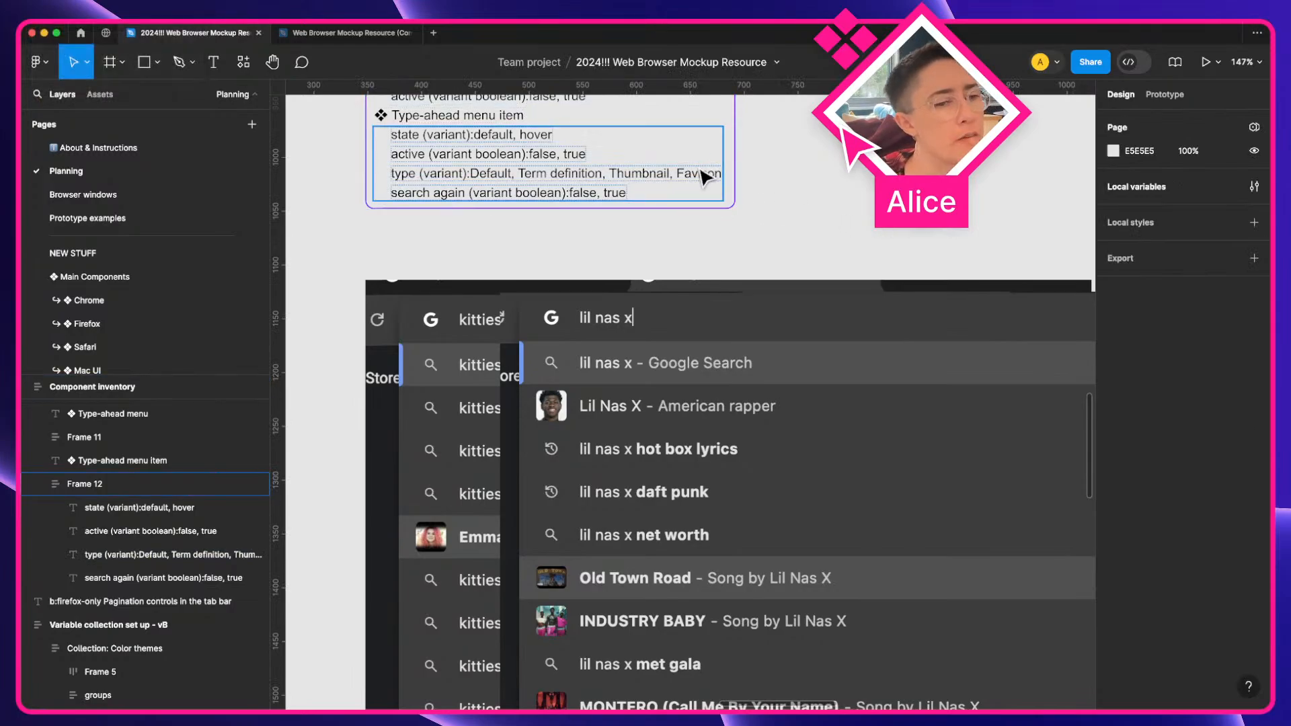
Pan across the canvas to examine the Chrome suggestion menu screenshots and their item types
left_click(703, 226)
scroll(673, 289, "right", 2)
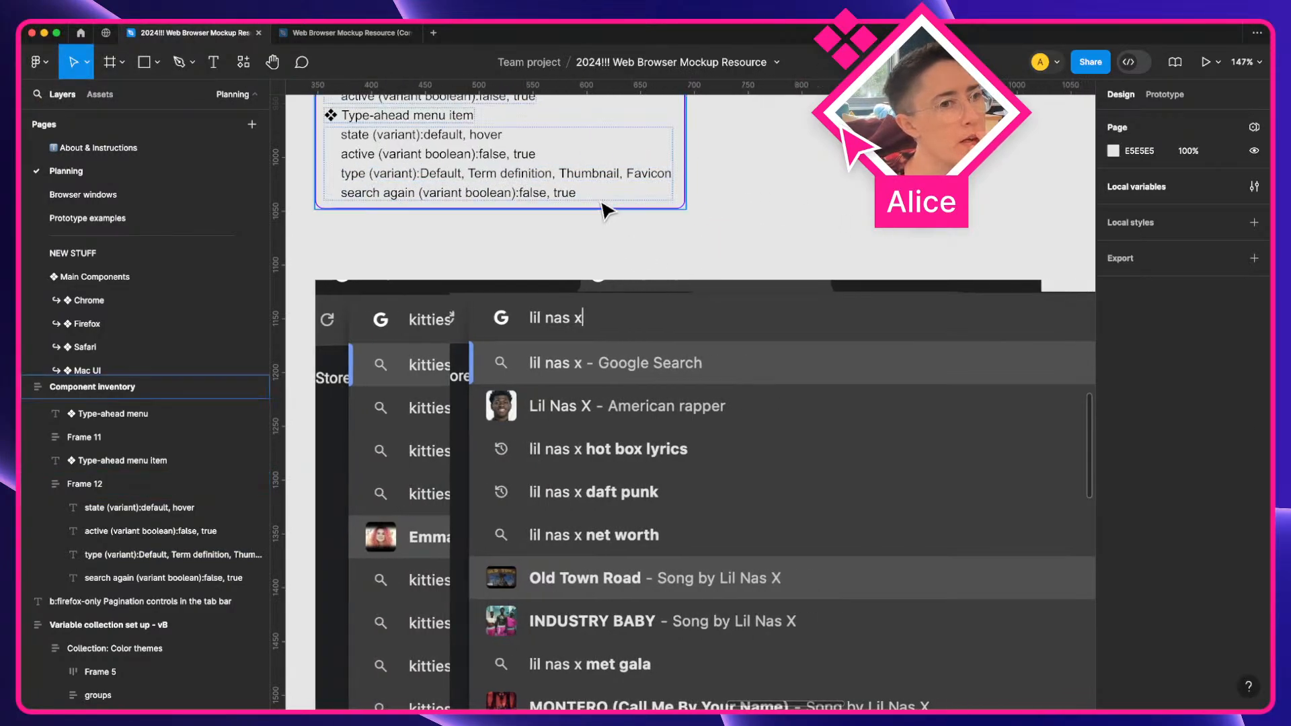
scroll(816, 333, "down", 3)
scroll(816, 333, "right", 1)
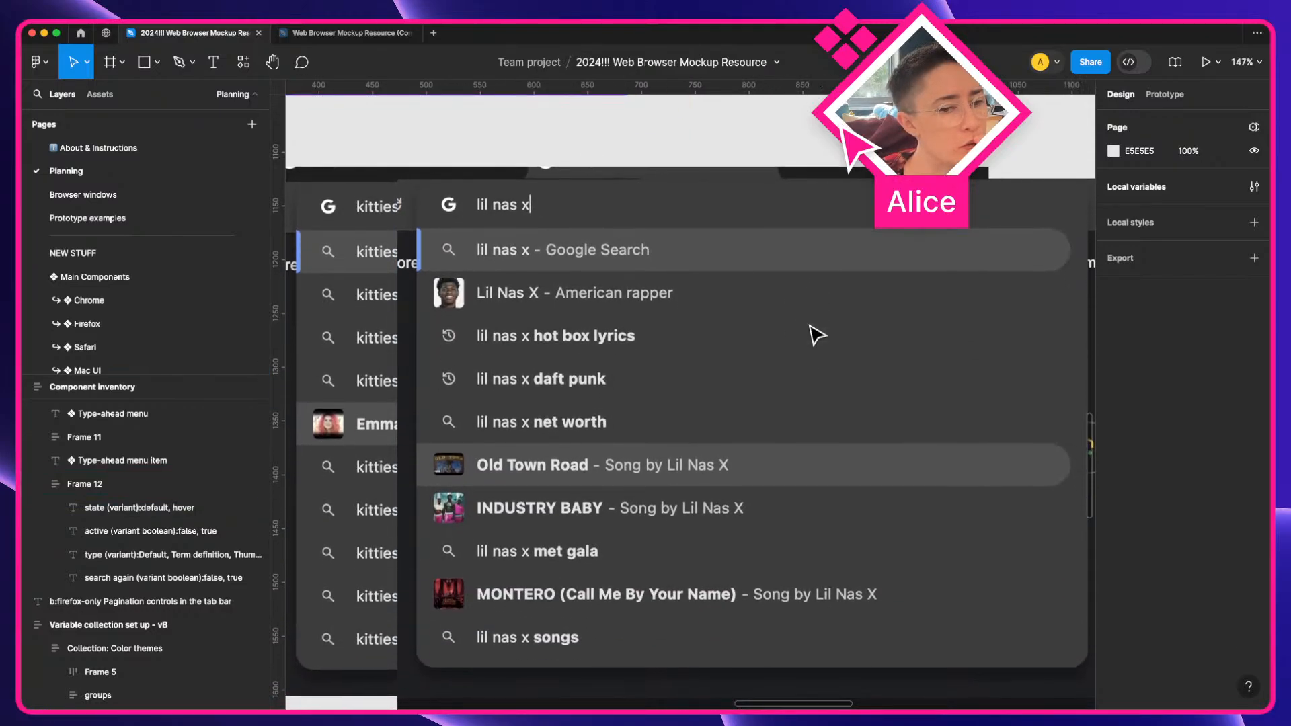
scroll(705, 493, "right", 10)
scroll(705, 493, "down", 2)
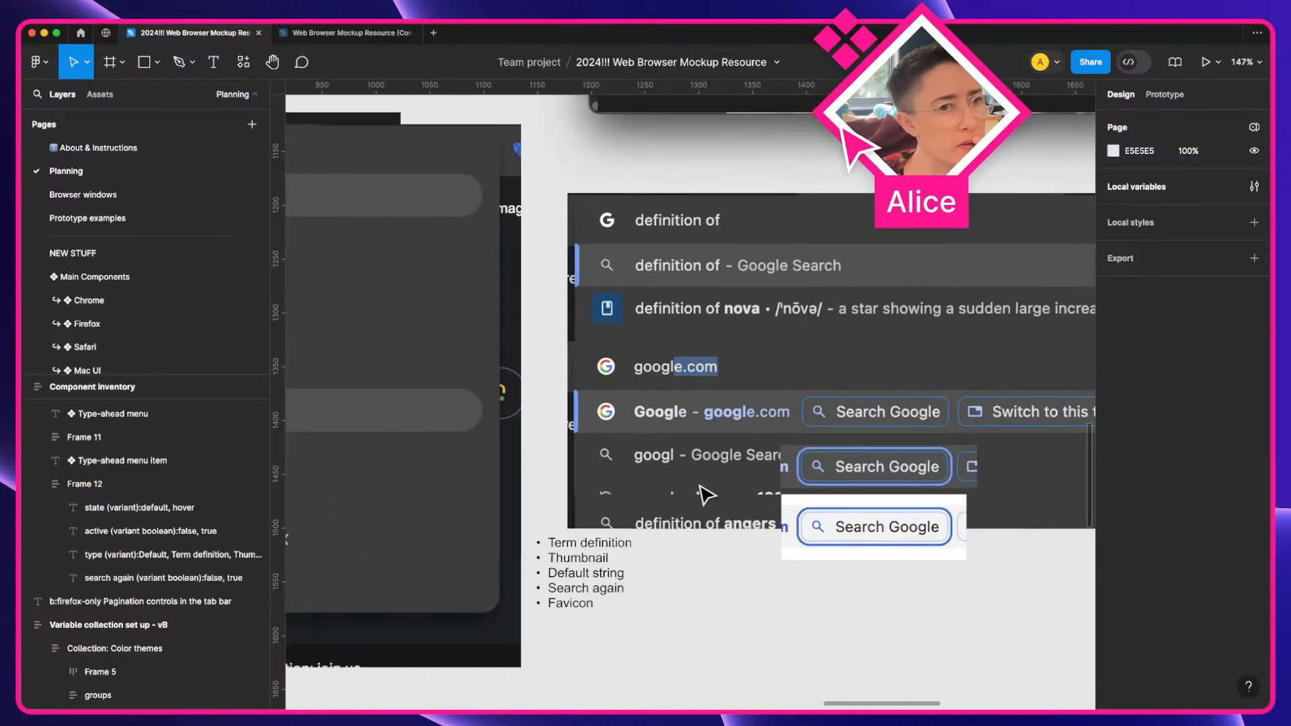
scroll(705, 493, "right", 2)
scroll(705, 493, "down", 1)
scroll(565, 271, "right", 3)
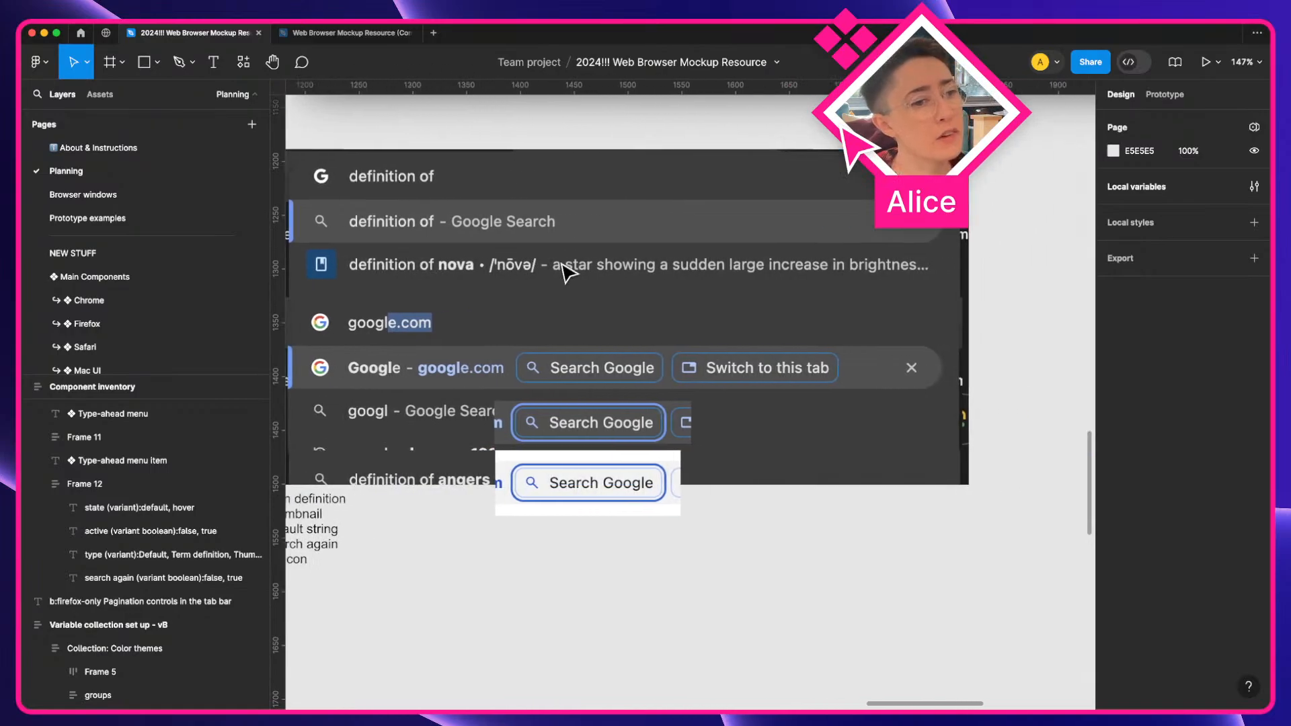